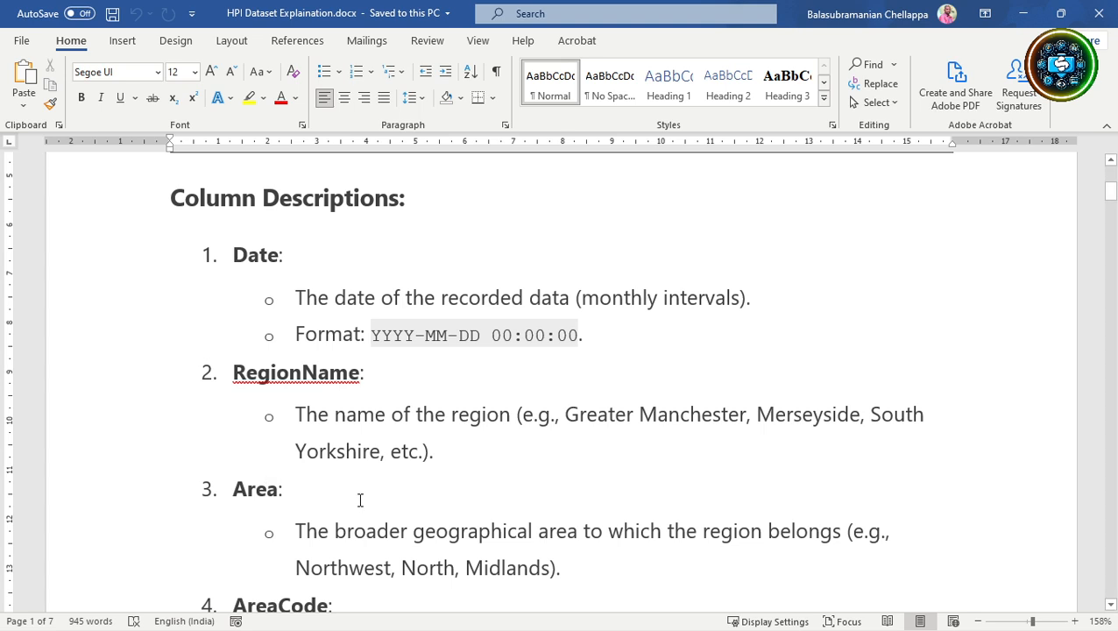
# - Review the dataset column descriptions from RegionName through IndexSA, and highlight the Index heading
pyautogui.scroll(-3, 360, 499)
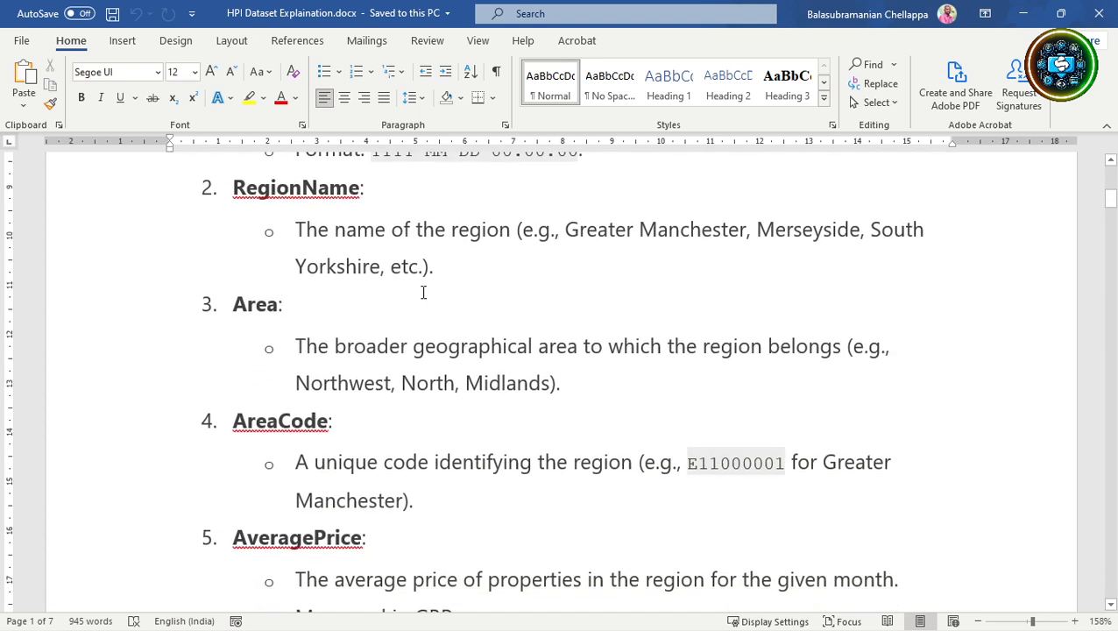
pyautogui.scroll(-4, 399, 486)
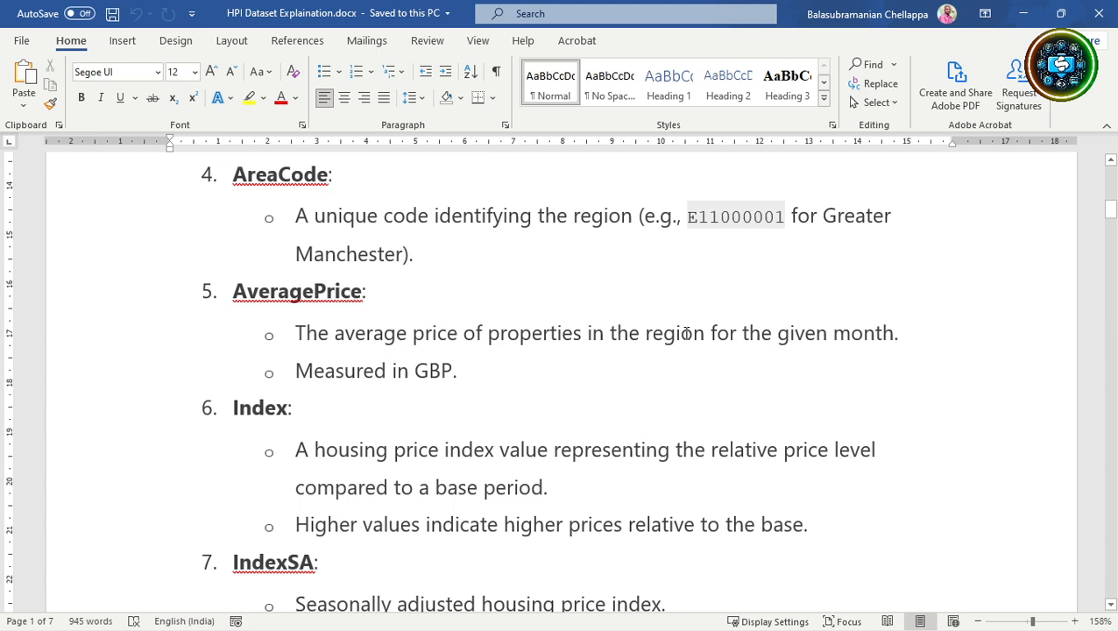
pyautogui.scroll(-3, 683, 333)
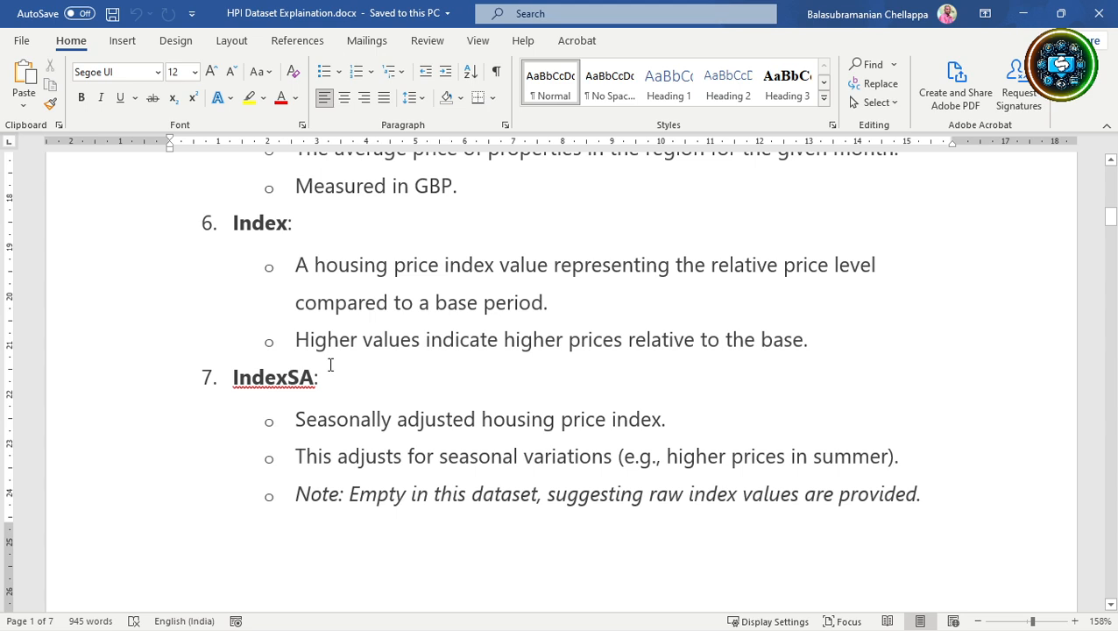
pyautogui.scroll(-1, 330, 365)
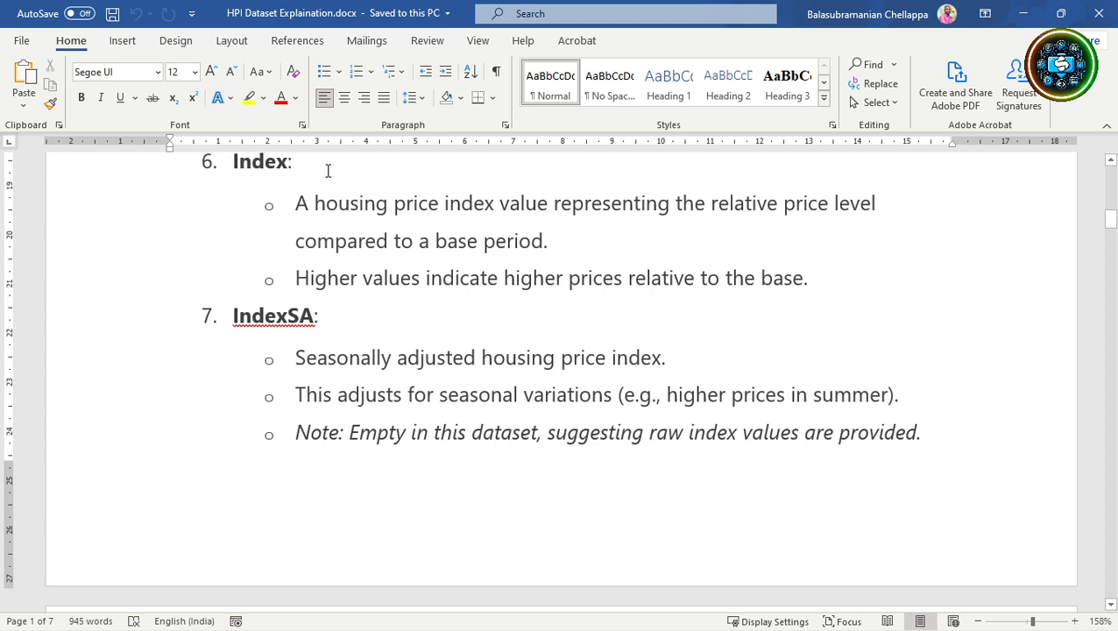
pyautogui.click(265, 164)
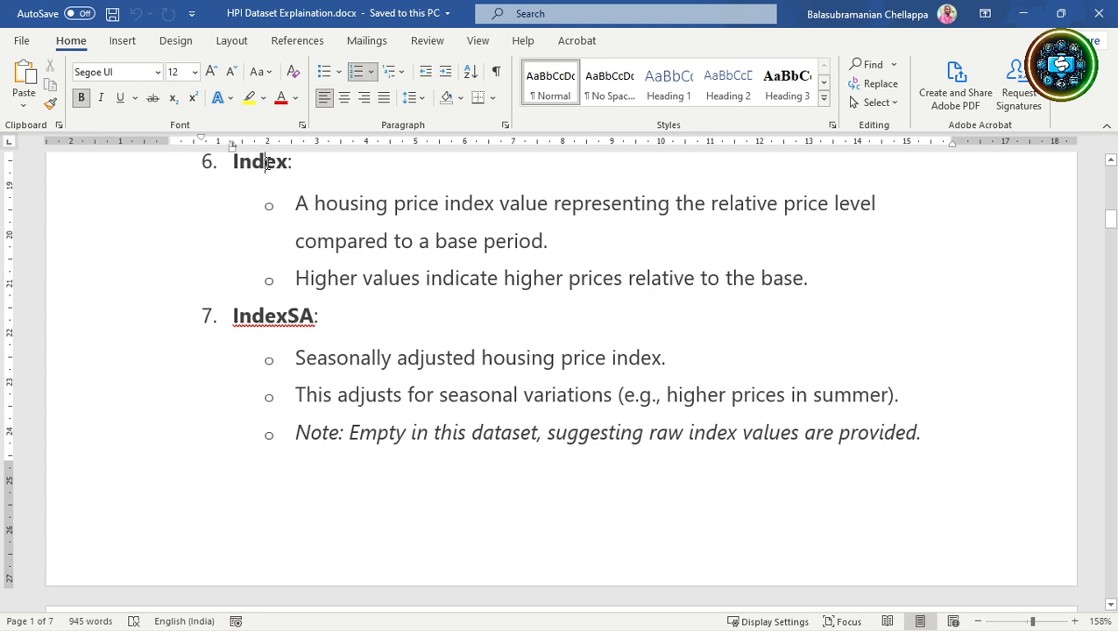
pyautogui.tripleClick(265, 164)
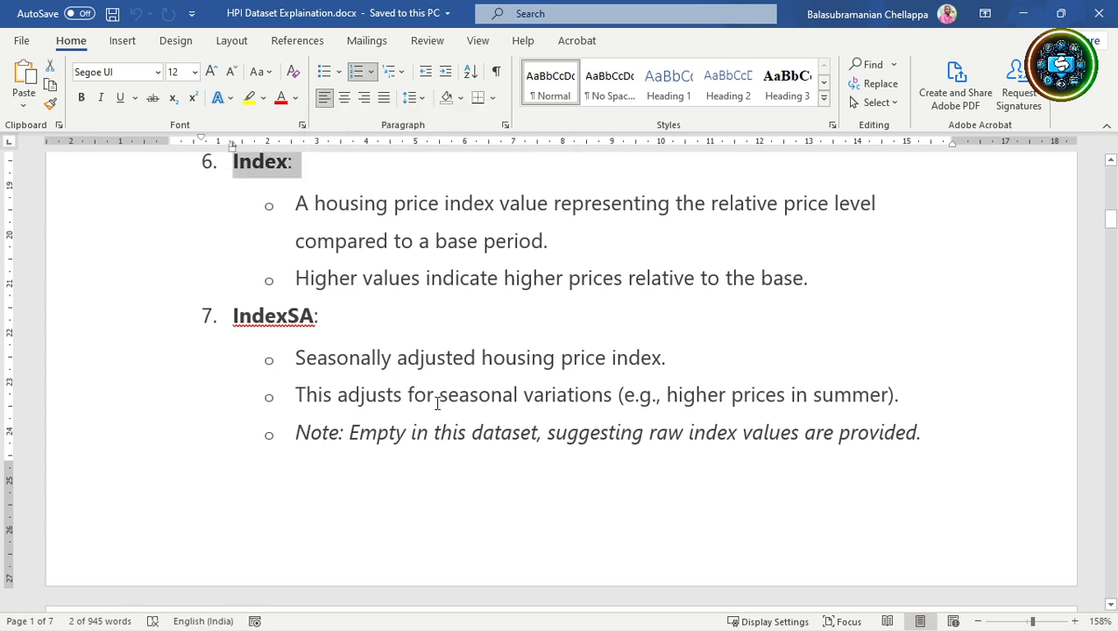
# - Review the descriptions of the 1m%Change, 12m%Change, AveragePriceSA and SalesVolume columns
pyautogui.scroll(-5, 437, 403)
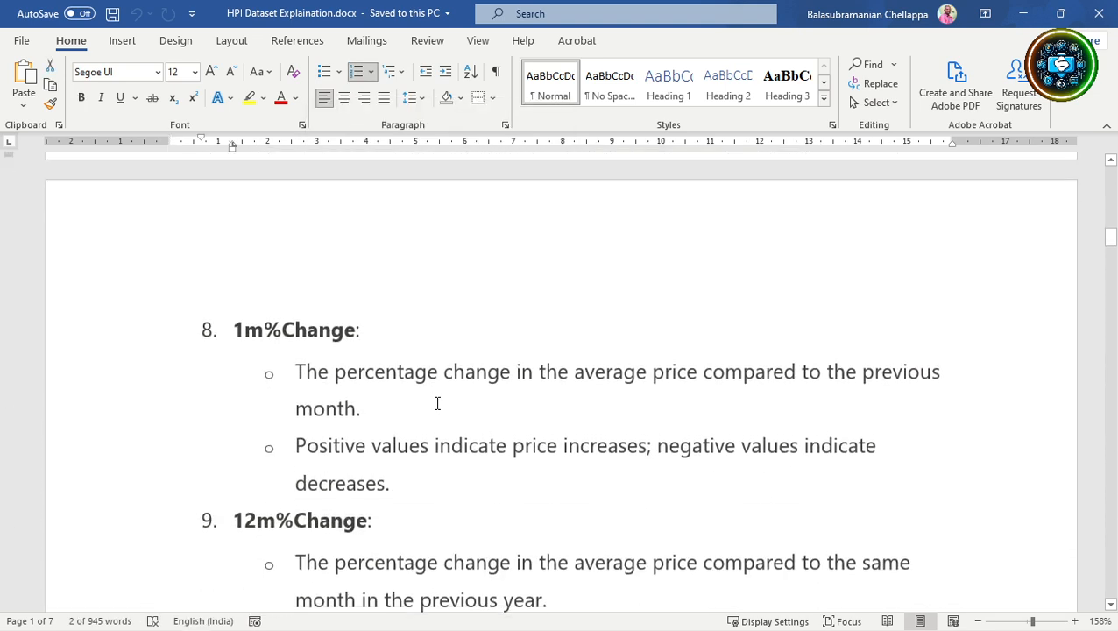
pyautogui.scroll(-2, 437, 402)
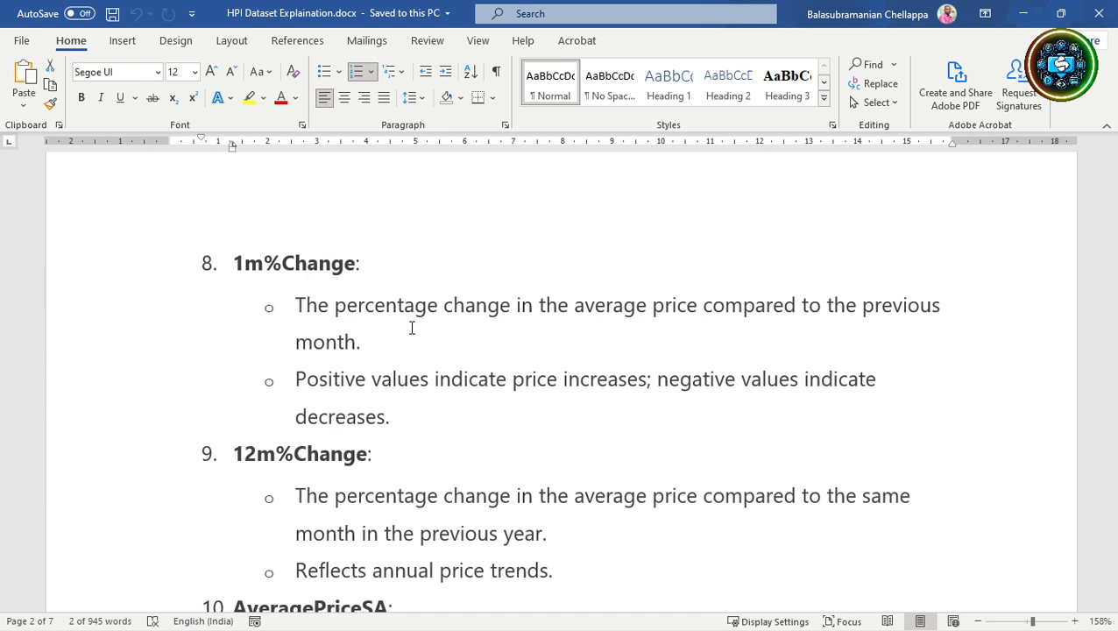
pyautogui.scroll(-3, 412, 384)
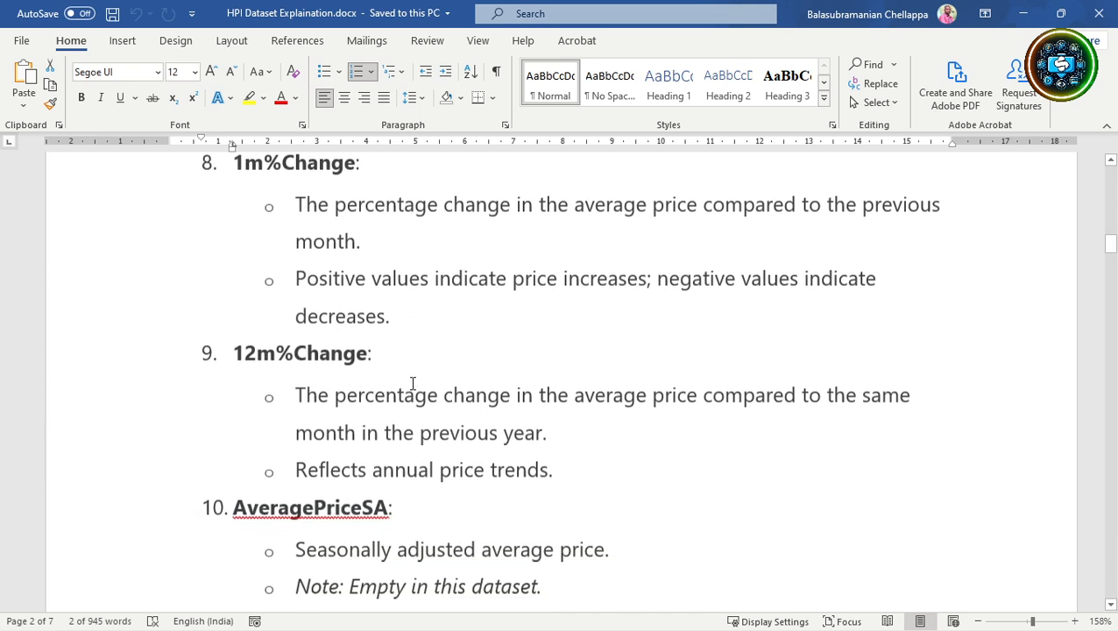
pyautogui.scroll(2, 286, 303)
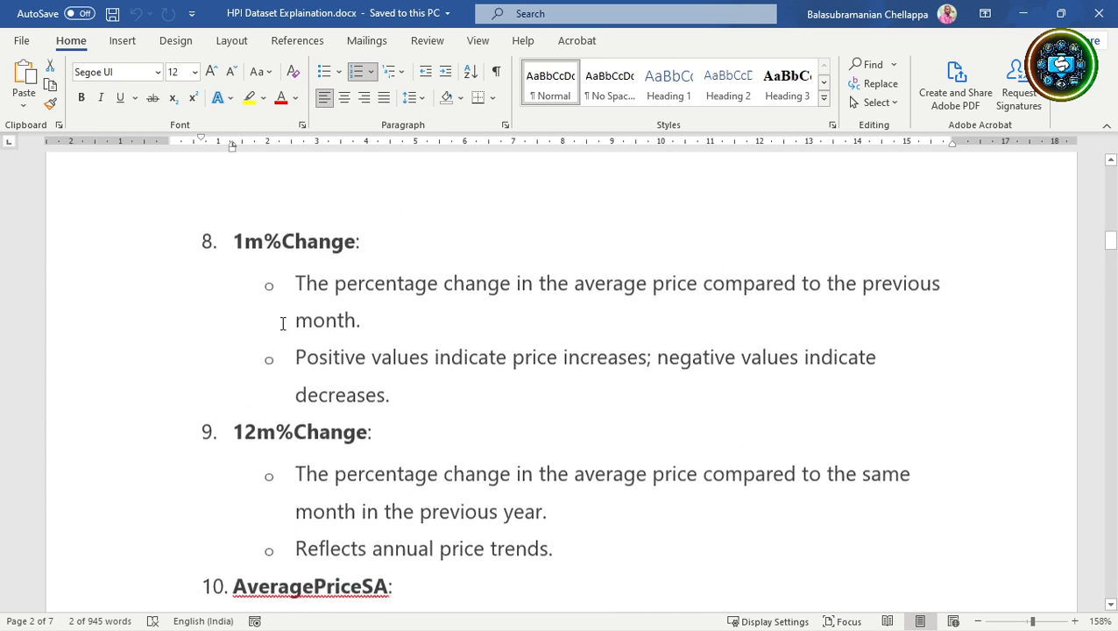
pyautogui.scroll(-2, 356, 457)
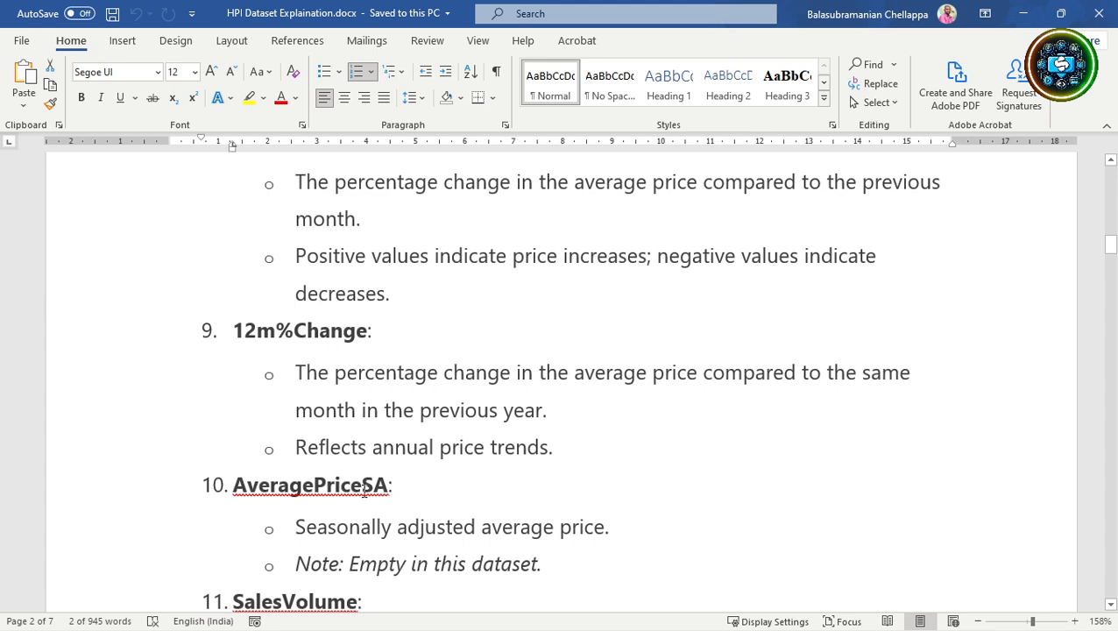
pyautogui.scroll(-3, 366, 481)
pyautogui.scroll(-5, 368, 489)
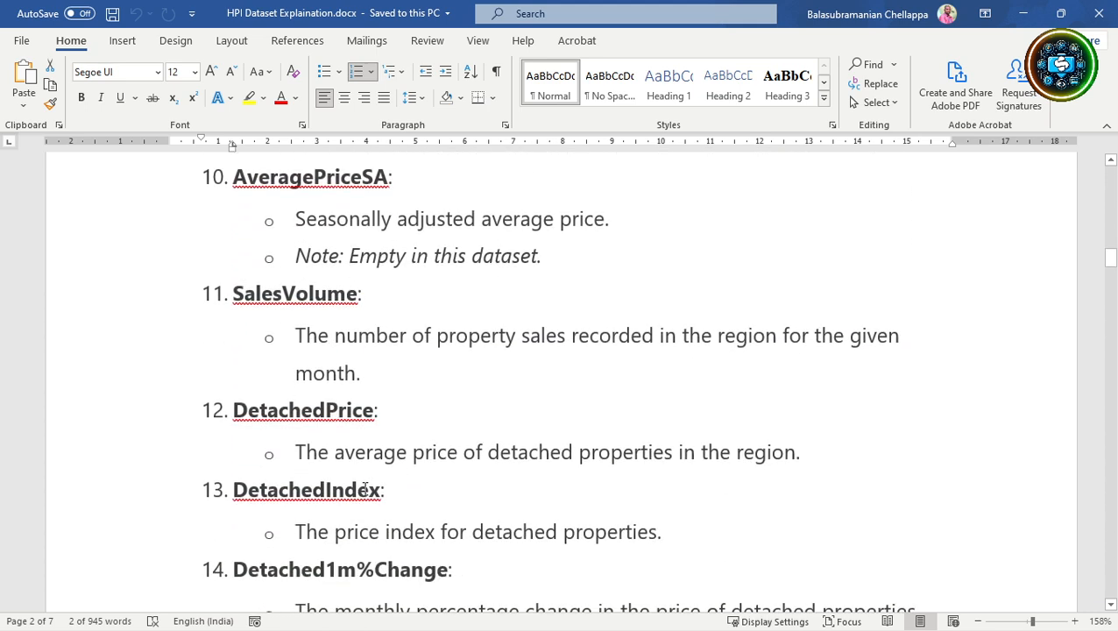
# - Review the price, index and percentage-change column descriptions for detached, semi-detached, terraced and flat properties
pyautogui.scroll(-3, 364, 489)
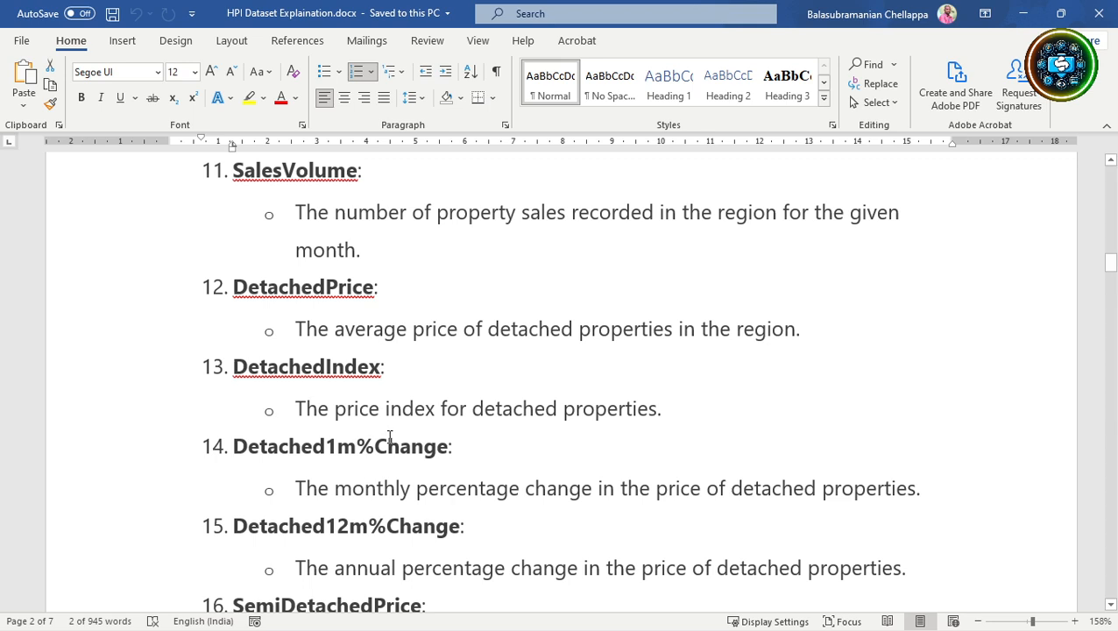
pyautogui.scroll(-3, 716, 394)
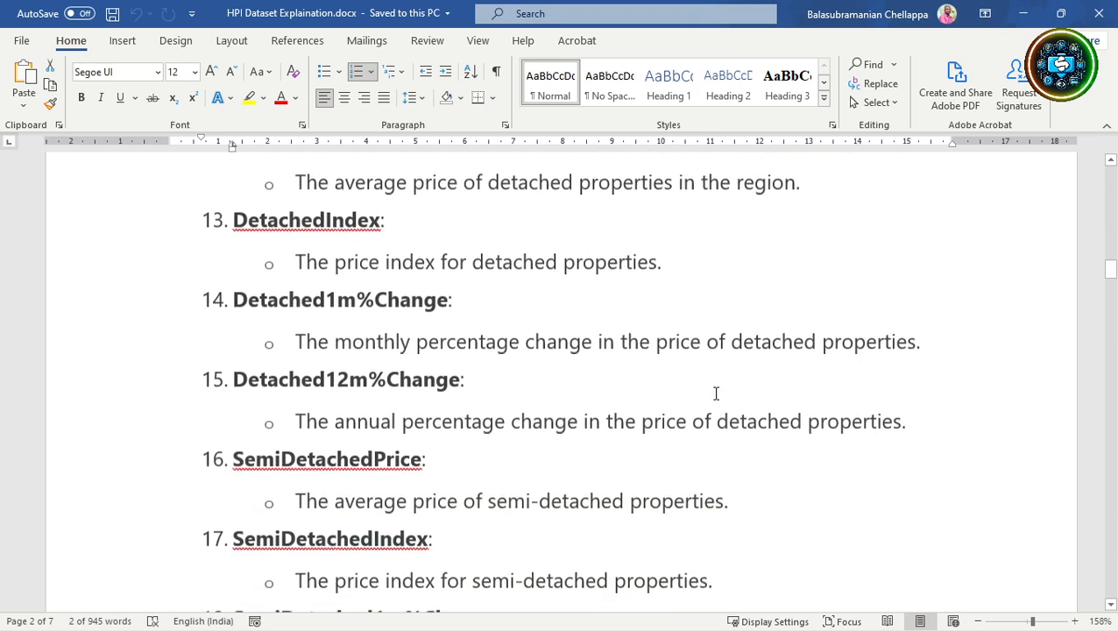
pyautogui.scroll(-3, 716, 394)
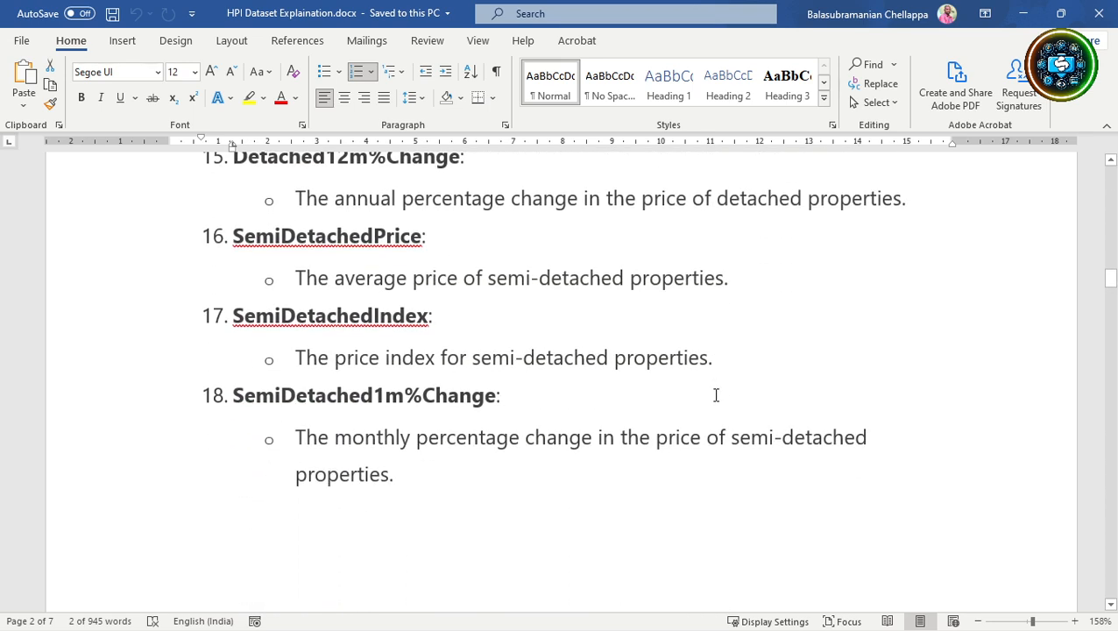
pyautogui.scroll(-3, 715, 394)
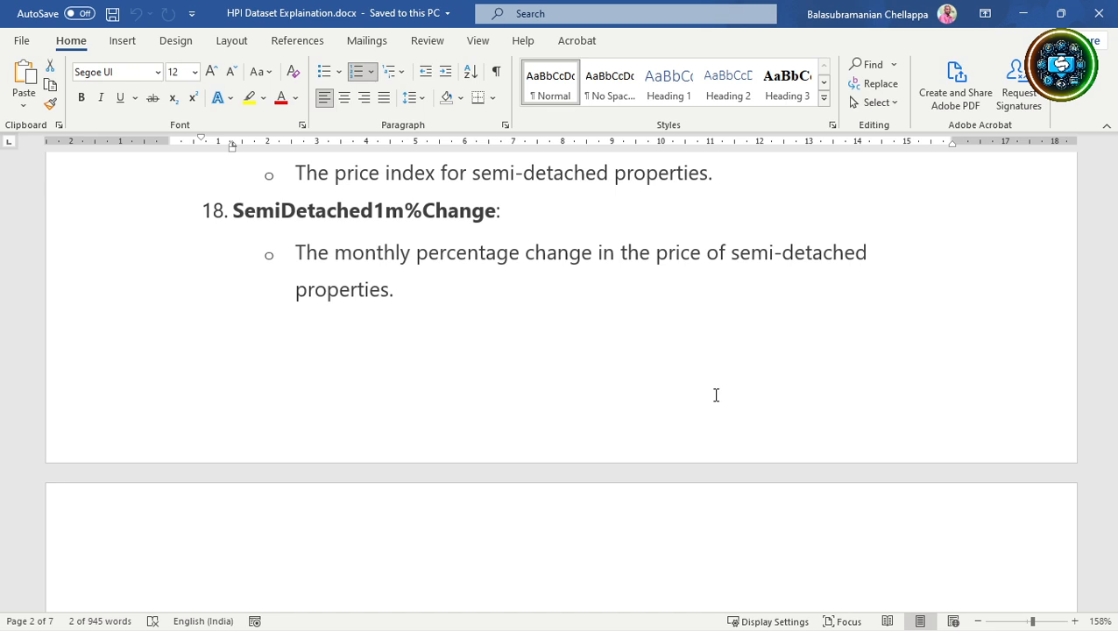
pyautogui.scroll(-3, 716, 395)
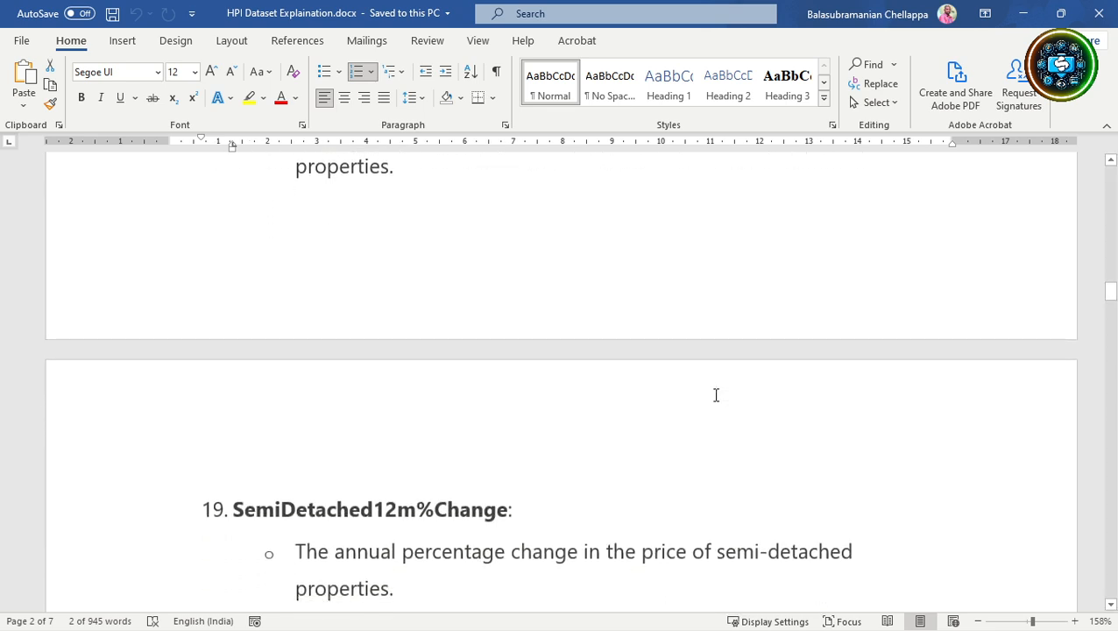
pyautogui.scroll(-2, 716, 395)
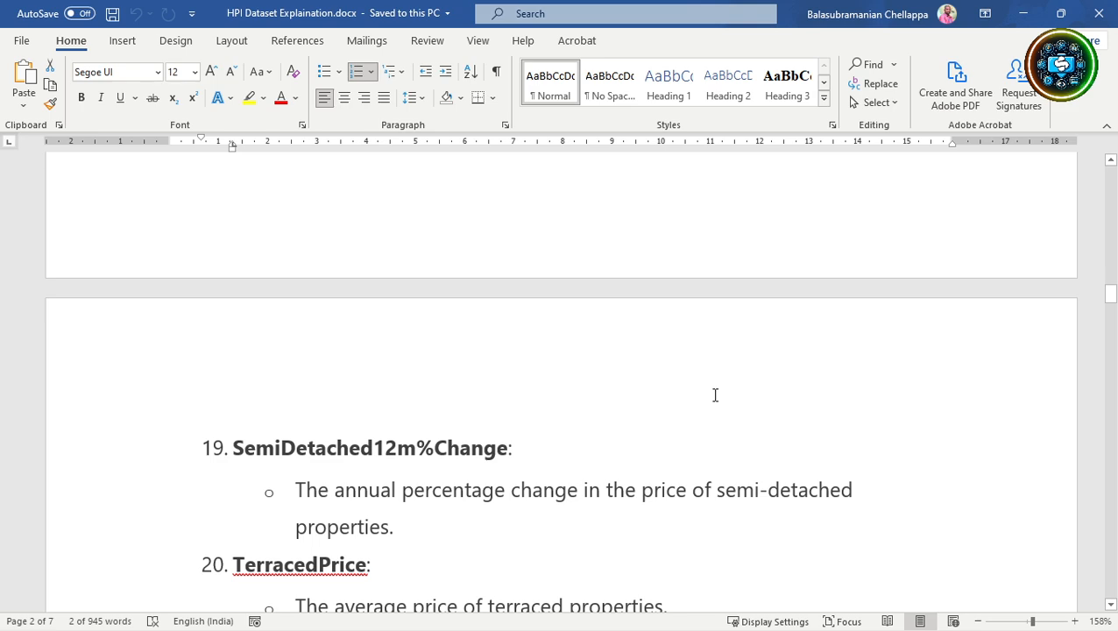
pyautogui.scroll(-10, 715, 395)
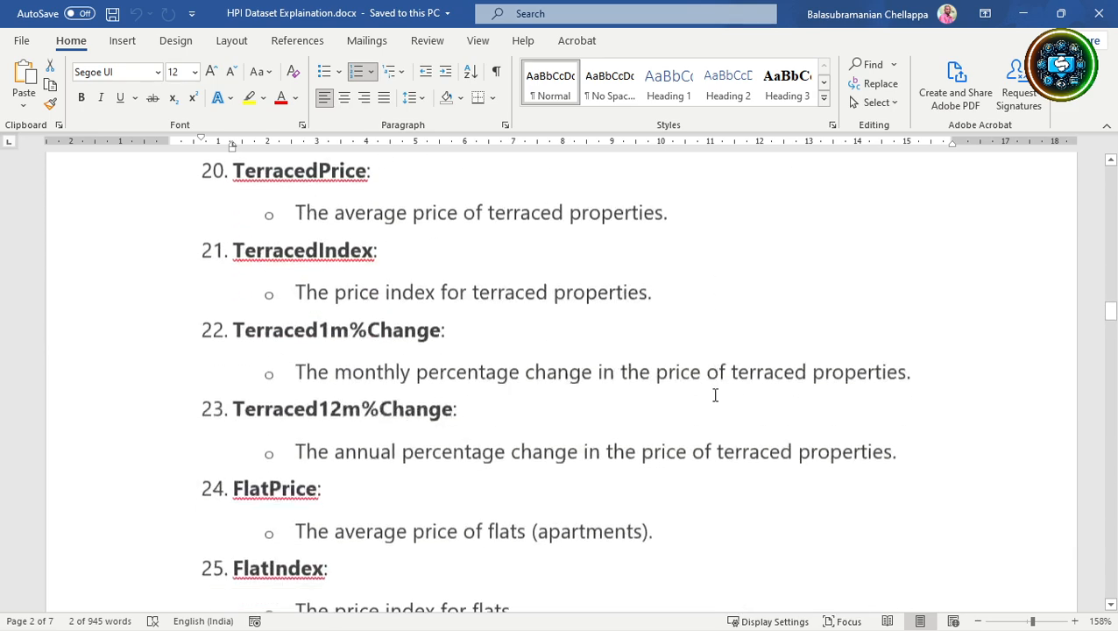
pyautogui.scroll(-13, 715, 395)
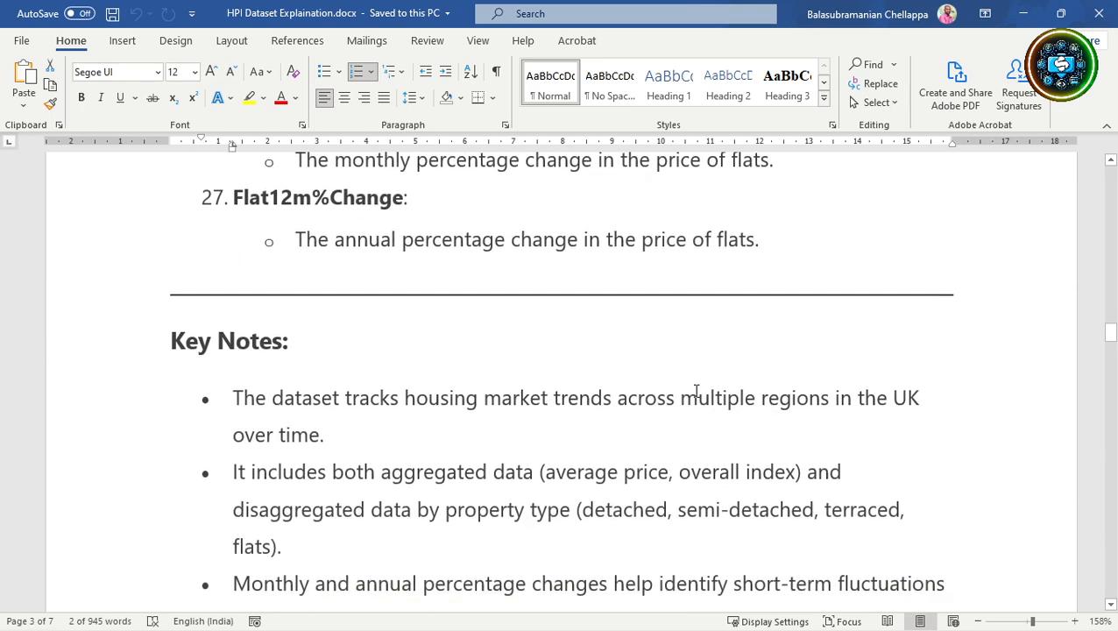
# - Read the Key Notes section through its point on sales volume
pyautogui.scroll(-5, 696, 391)
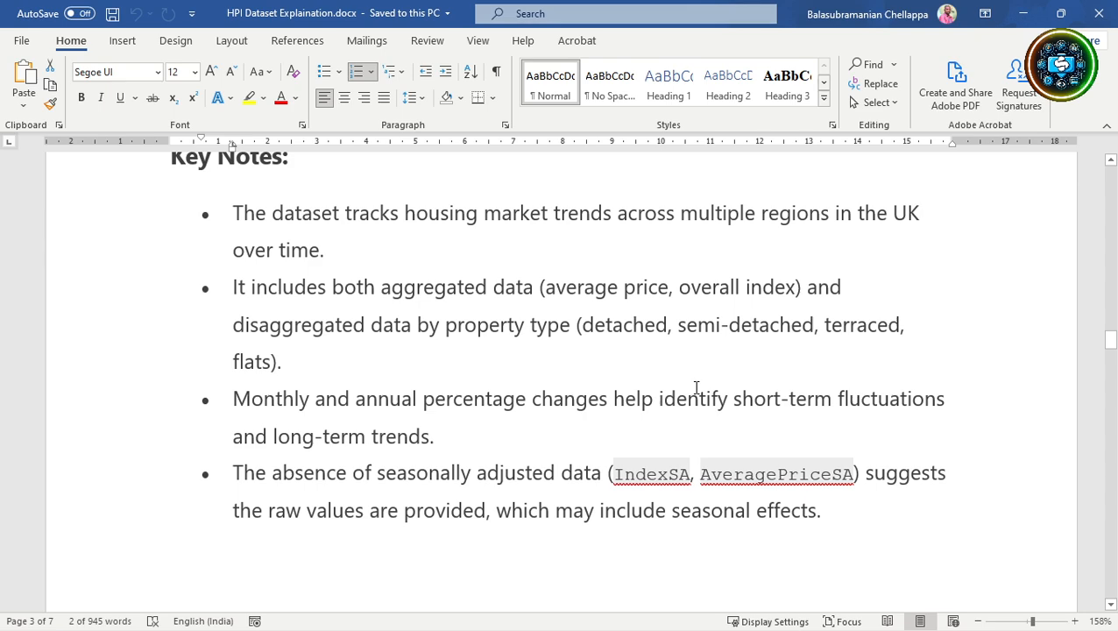
pyautogui.scroll(-3, 697, 387)
pyautogui.scroll(-7, 696, 387)
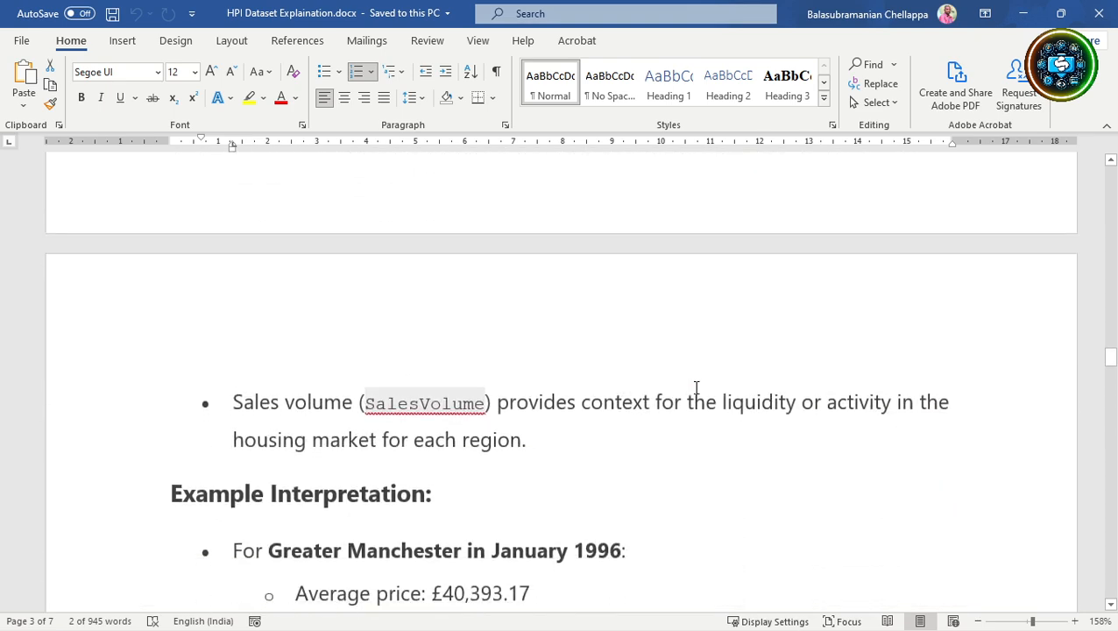
# - Read the example interpretation for Greater Manchester in January 1996, through the introduction to the Power BI analyses
pyautogui.scroll(-2, 697, 387)
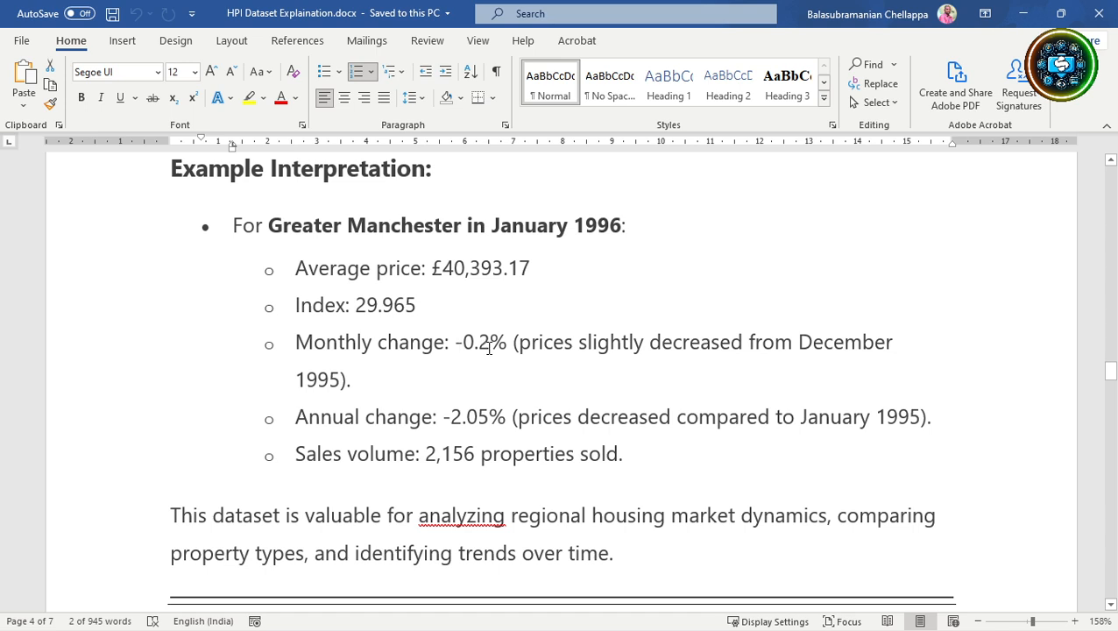
pyautogui.scroll(-3, 473, 416)
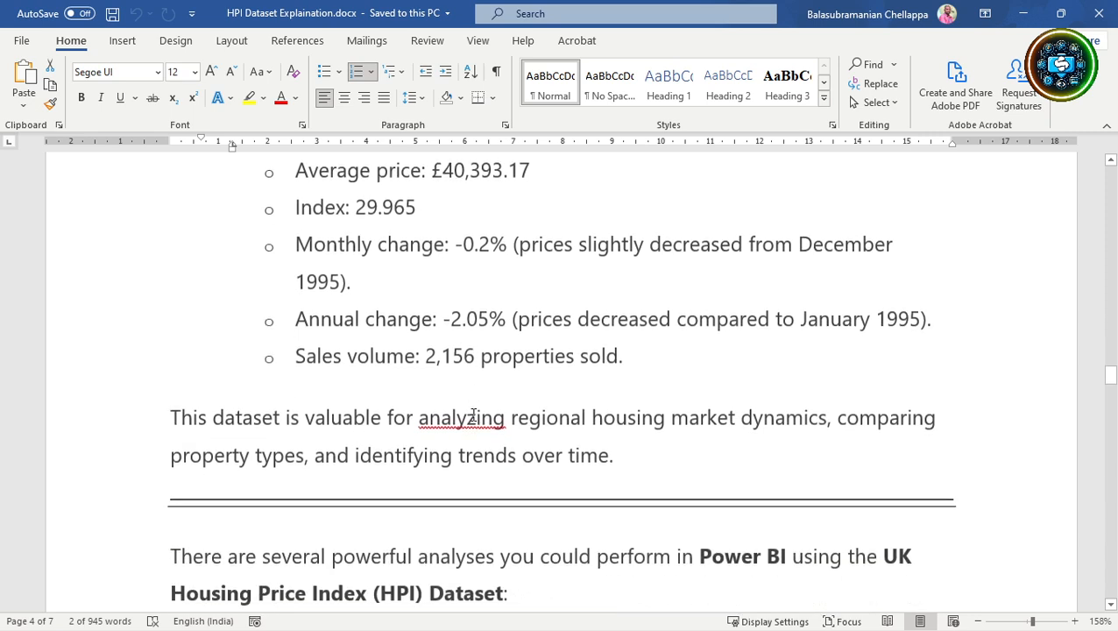
pyautogui.scroll(1, 473, 414)
pyautogui.scroll(2, 473, 415)
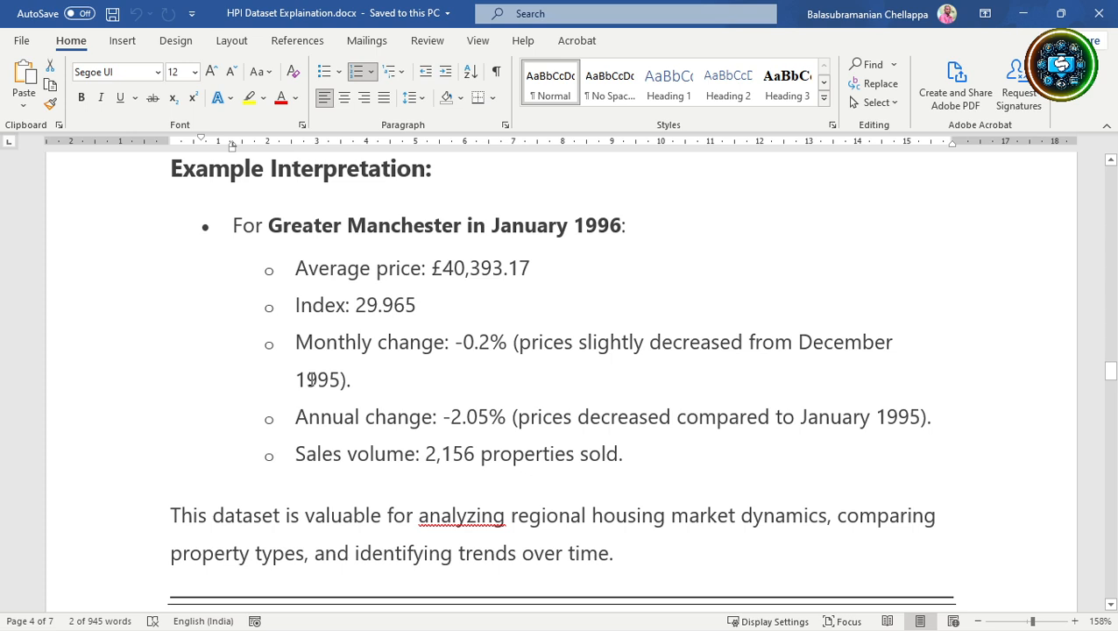
pyautogui.scroll(-3, 289, 342)
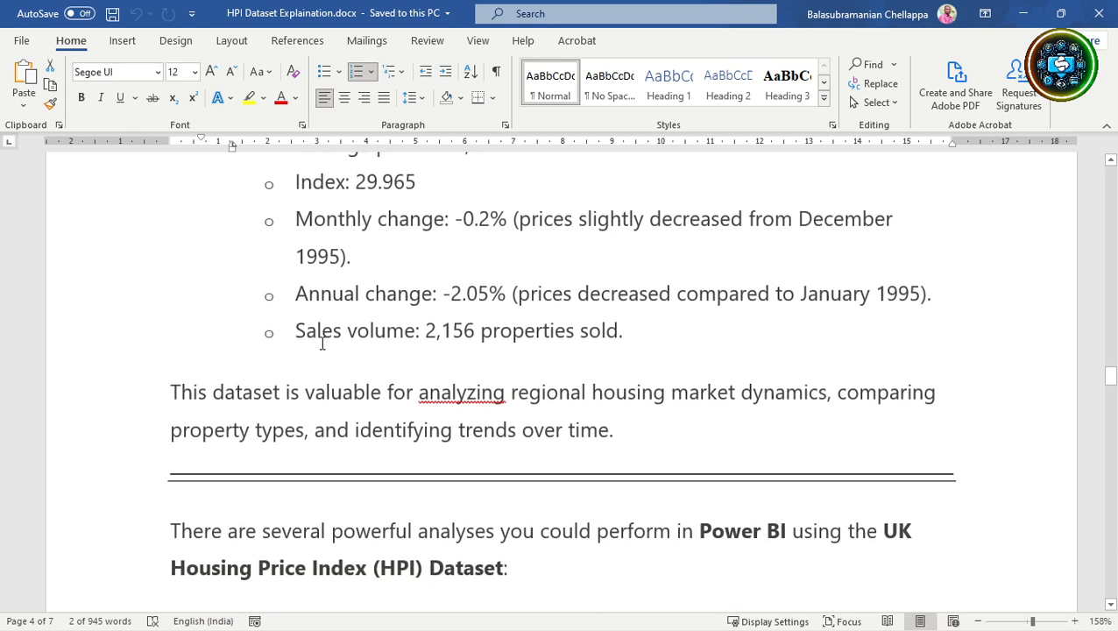
pyautogui.scroll(-2, 322, 343)
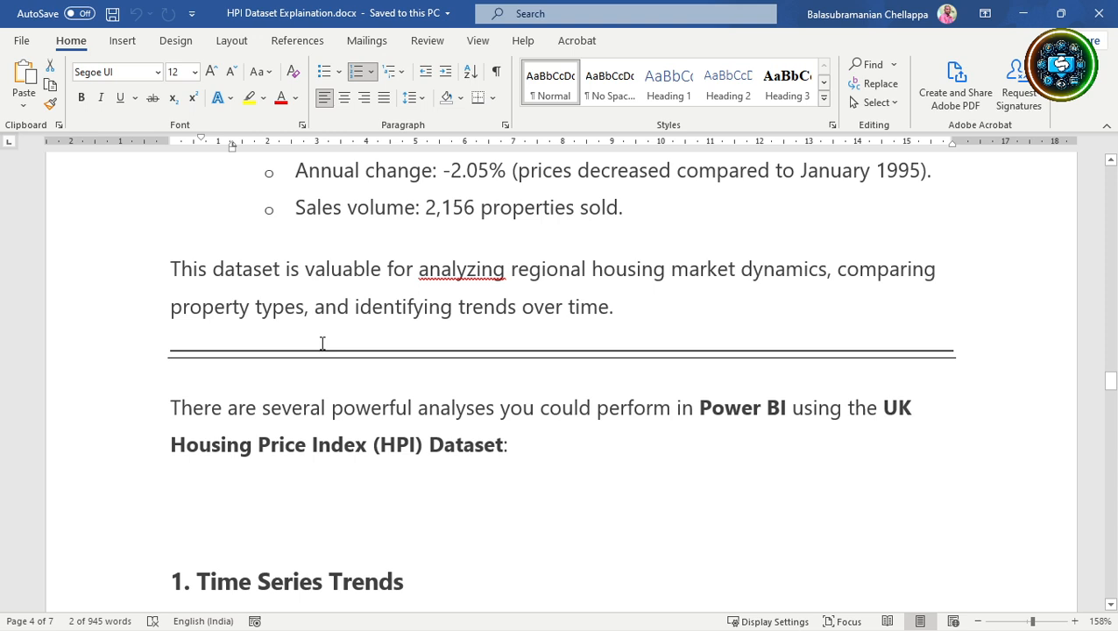
pyautogui.scroll(-1, 322, 342)
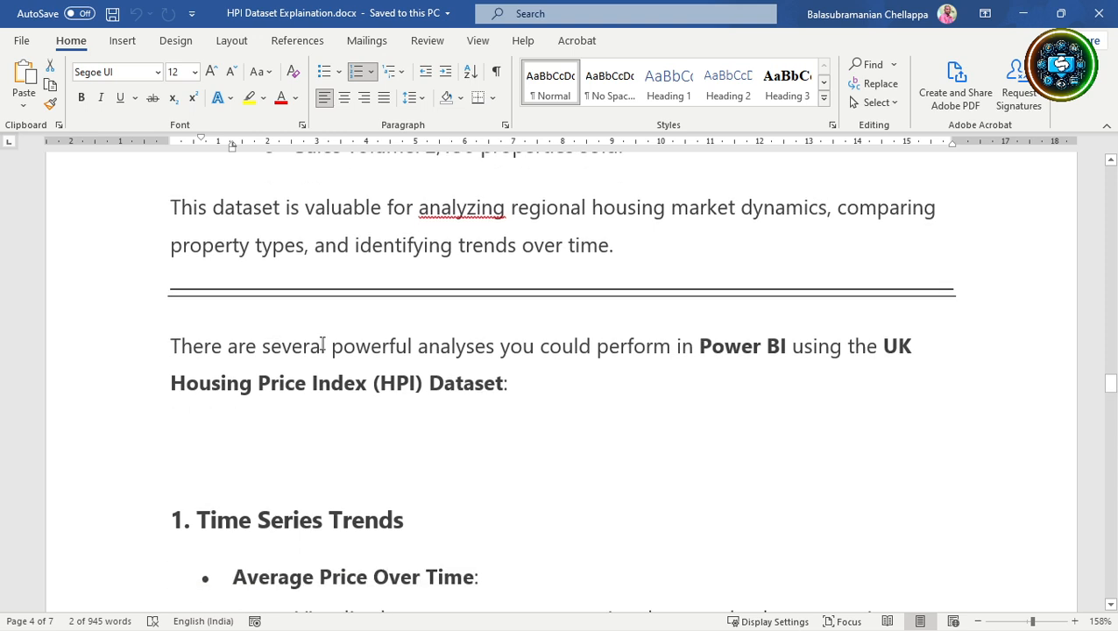
# - Under Time Series Trends, highlight the "Average Price Over Time" heading and then its line chart or area chart recommendation
pyautogui.scroll(-4, 322, 343)
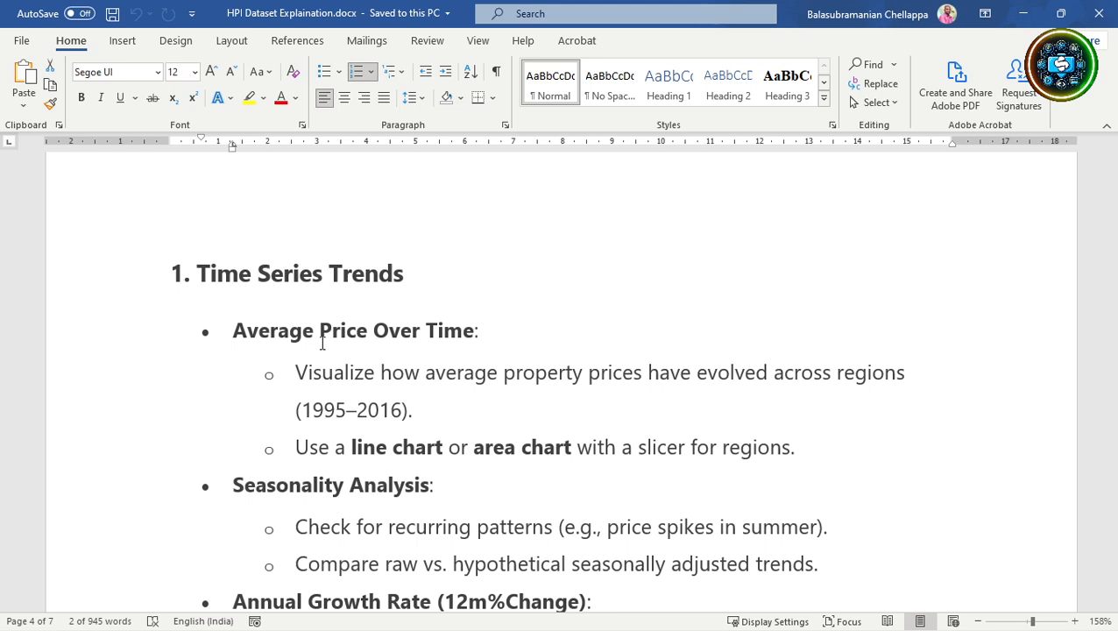
pyautogui.moveTo(233, 330); pyautogui.dragTo(471, 335)
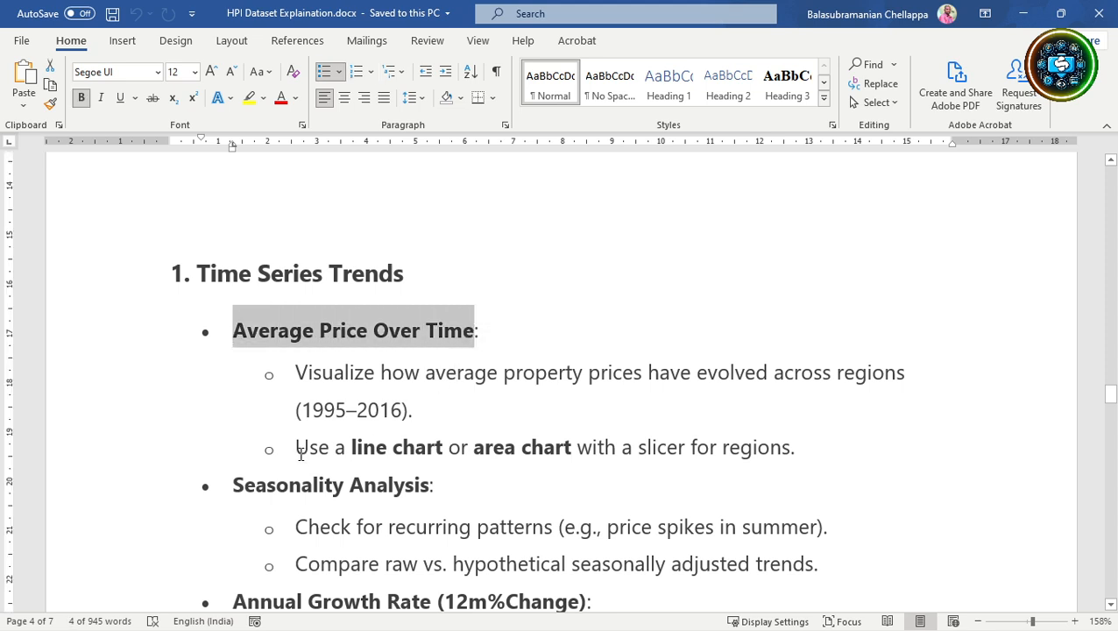
pyautogui.moveTo(300, 453); pyautogui.dragTo(799, 450)
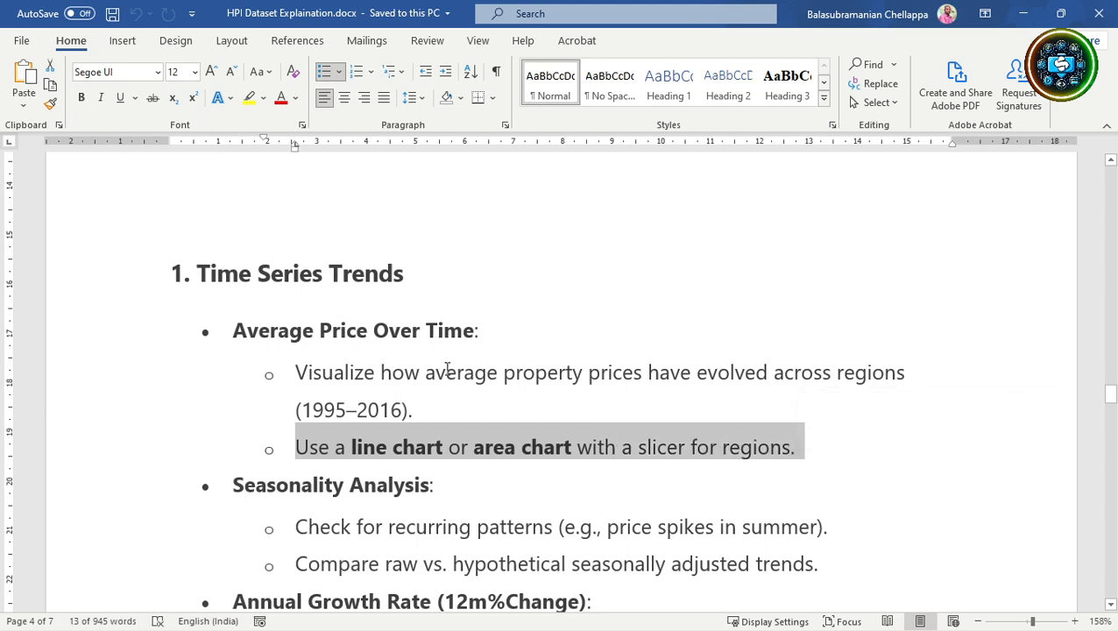
# - Examine the Seasonality Analysis points and highlight the phrase "price spikes in summer"
pyautogui.scroll(-3, 447, 369)
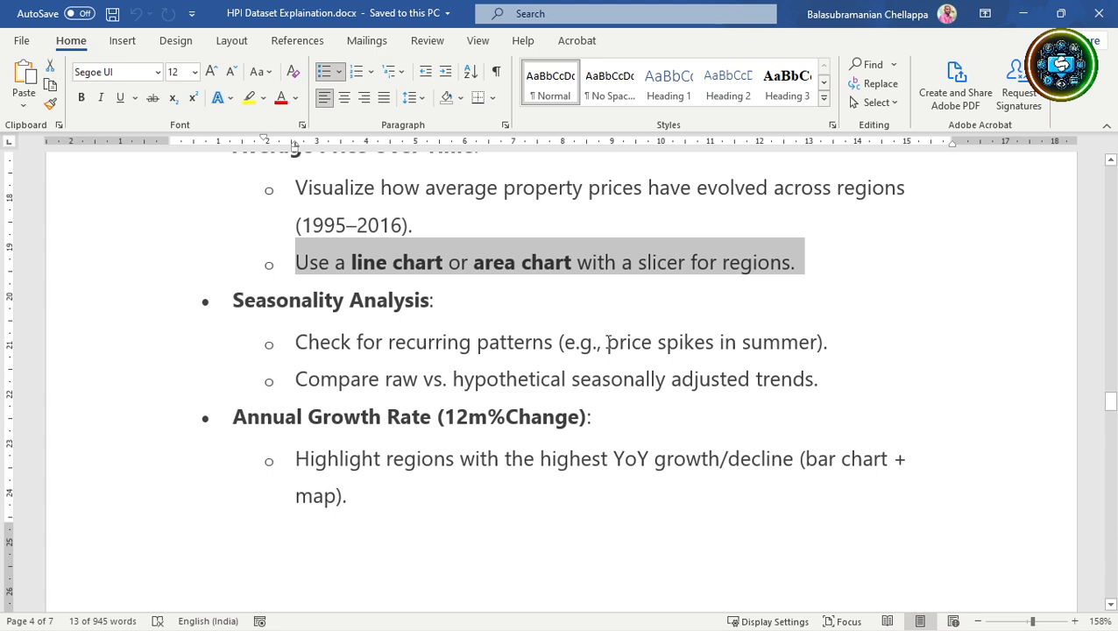
pyautogui.moveTo(606, 342); pyautogui.dragTo(821, 344)
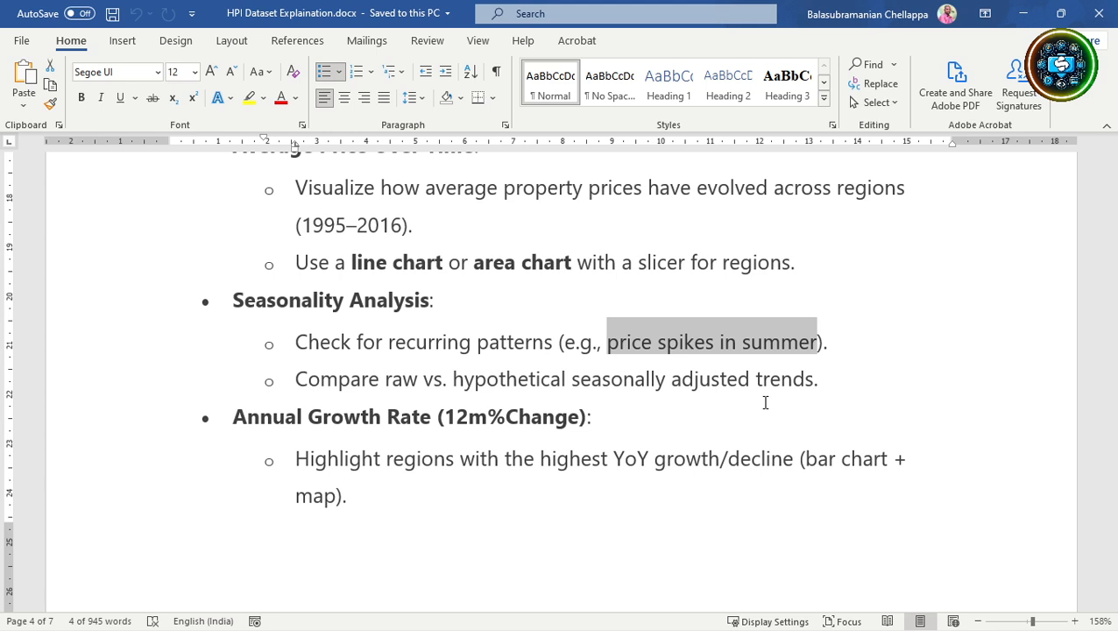
pyautogui.click(629, 341)
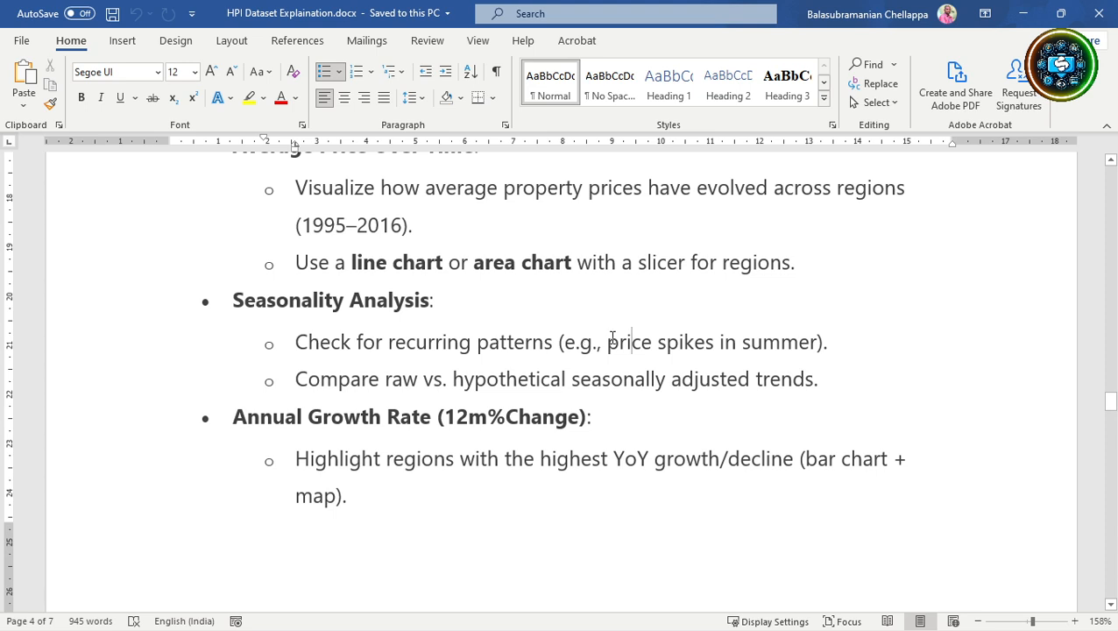
pyautogui.moveTo(611, 342); pyautogui.dragTo(814, 344)
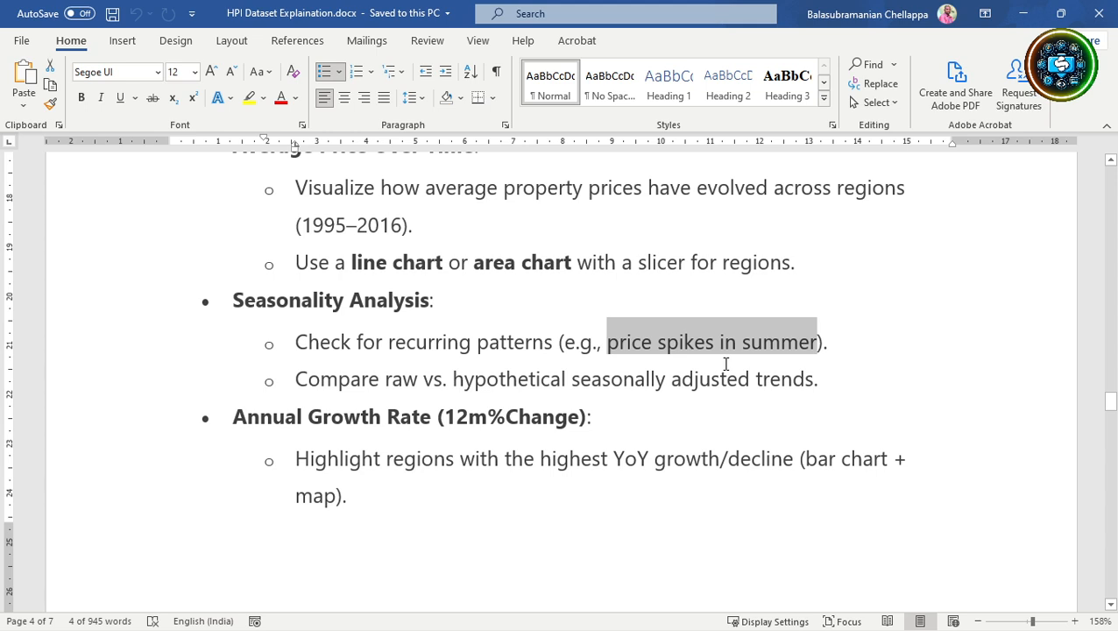
# - Read on past the Annual Growth Rate point to section 2 and highlight the "Regional Comparisons" heading text
pyautogui.scroll(-3, 725, 362)
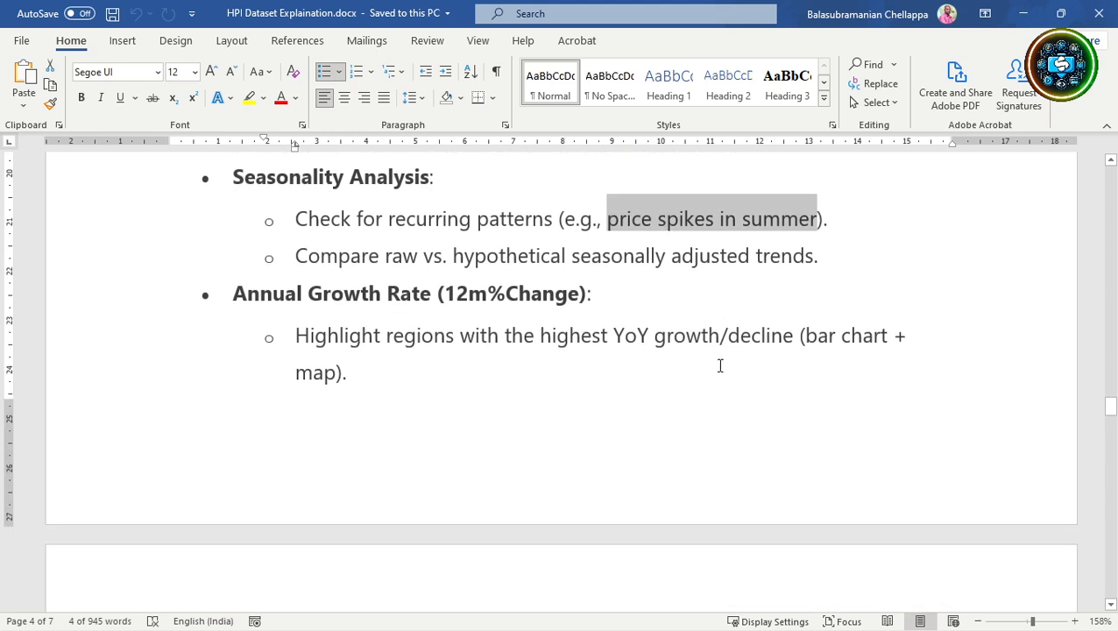
pyautogui.scroll(-1, 720, 365)
pyautogui.scroll(1, 718, 366)
pyautogui.scroll(-5, 597, 367)
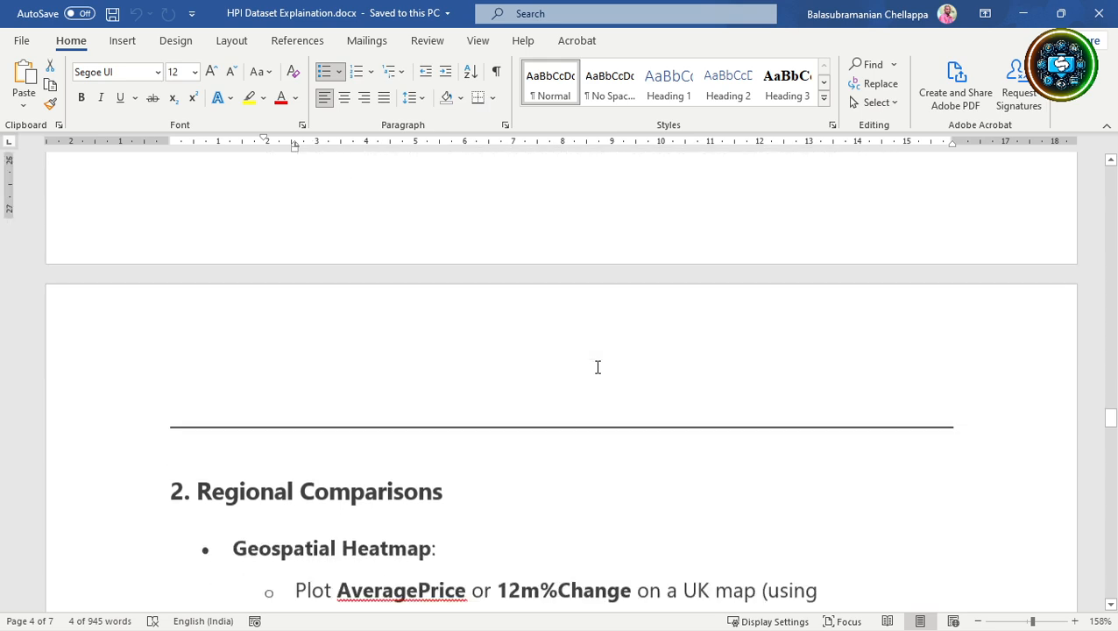
pyautogui.scroll(-3, 597, 367)
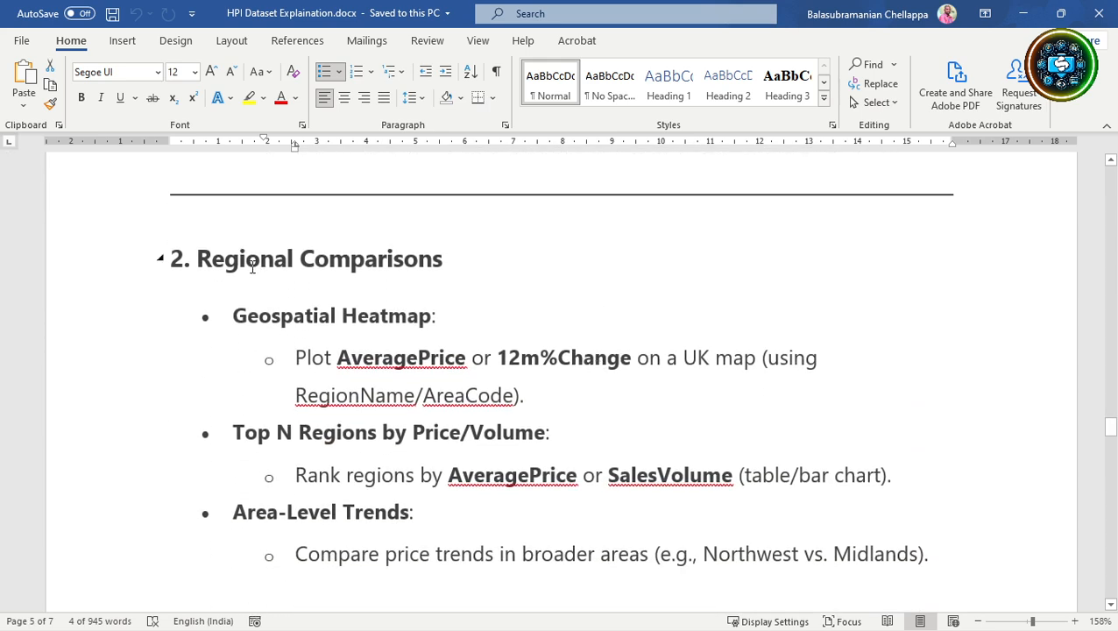
pyautogui.moveTo(265, 253); pyautogui.dragTo(456, 254)
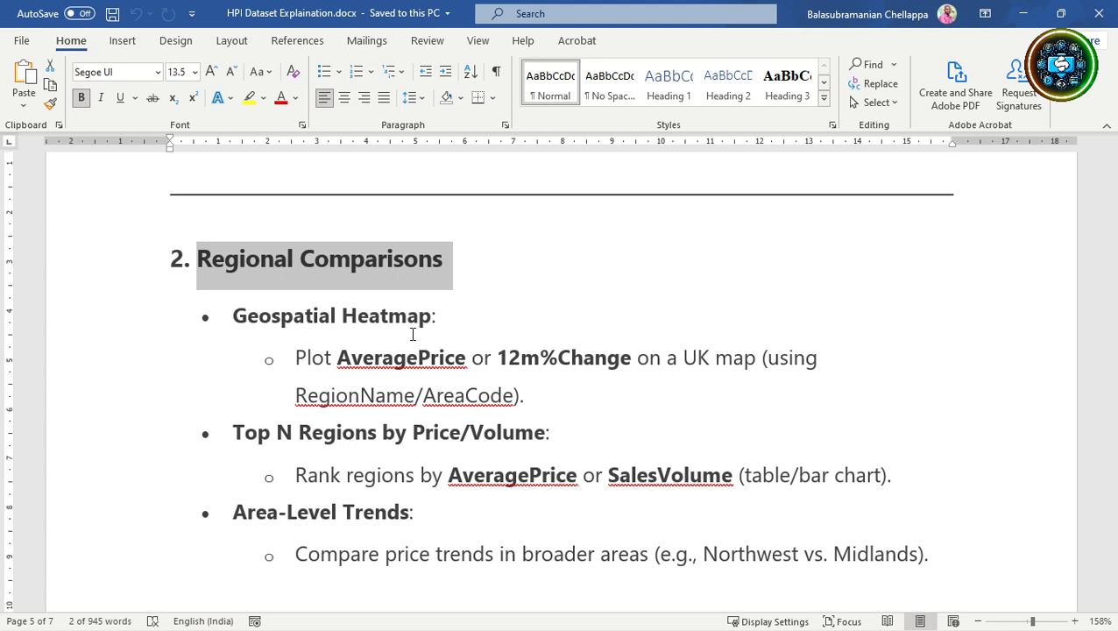
# - Read the suggested analyses from Regional Comparisons and Property-Type Analysis through the Volatility & Market Health section
pyautogui.scroll(-3, 412, 334)
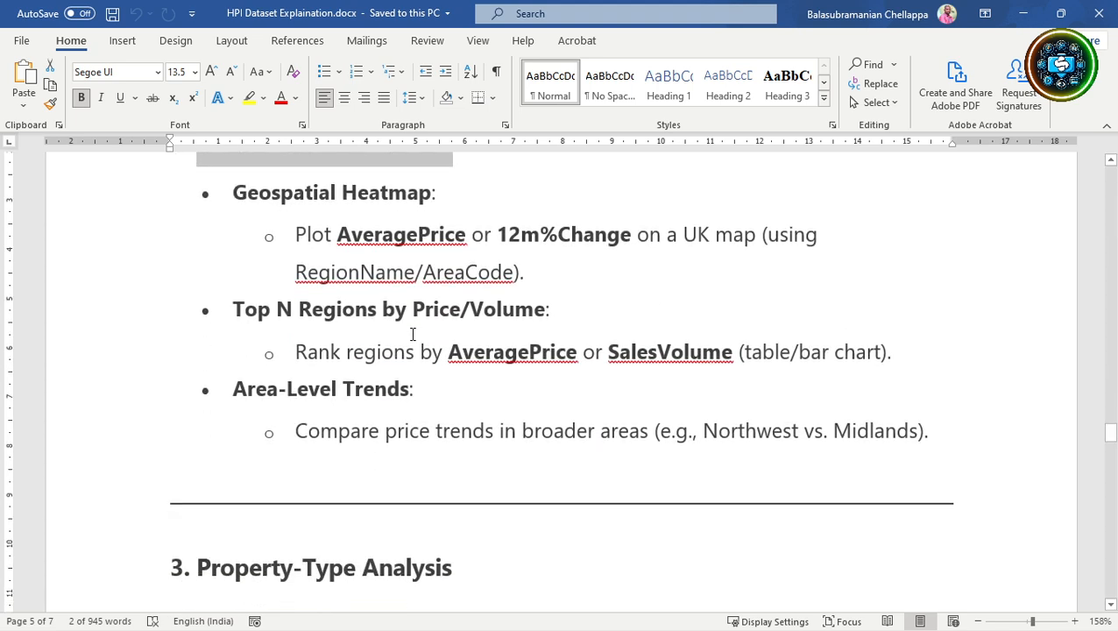
pyautogui.scroll(-3, 411, 334)
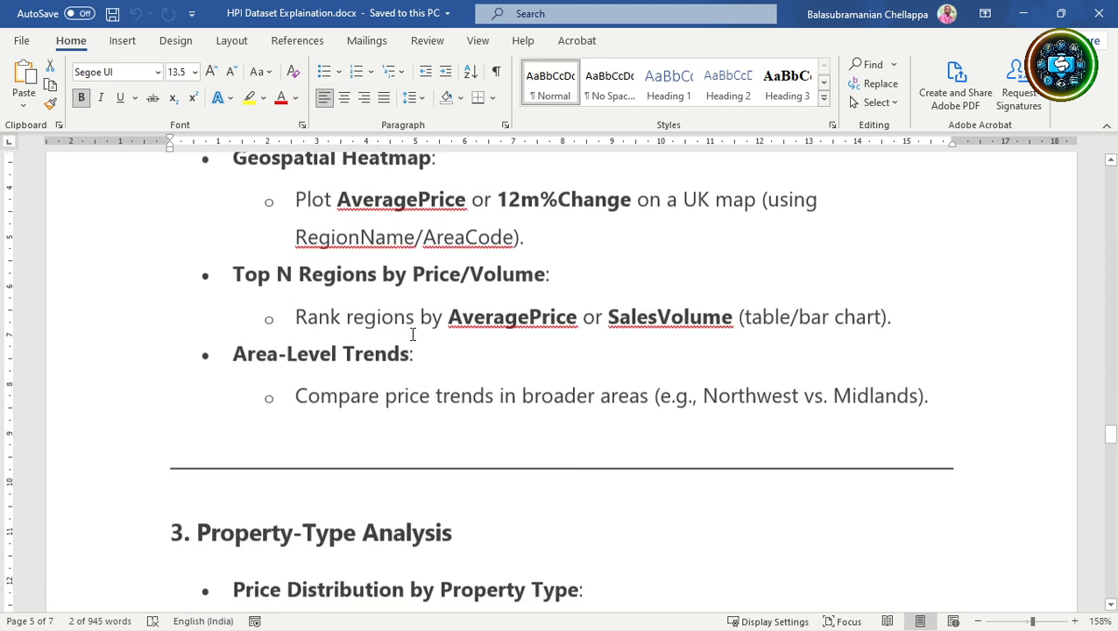
pyautogui.scroll(-3, 411, 334)
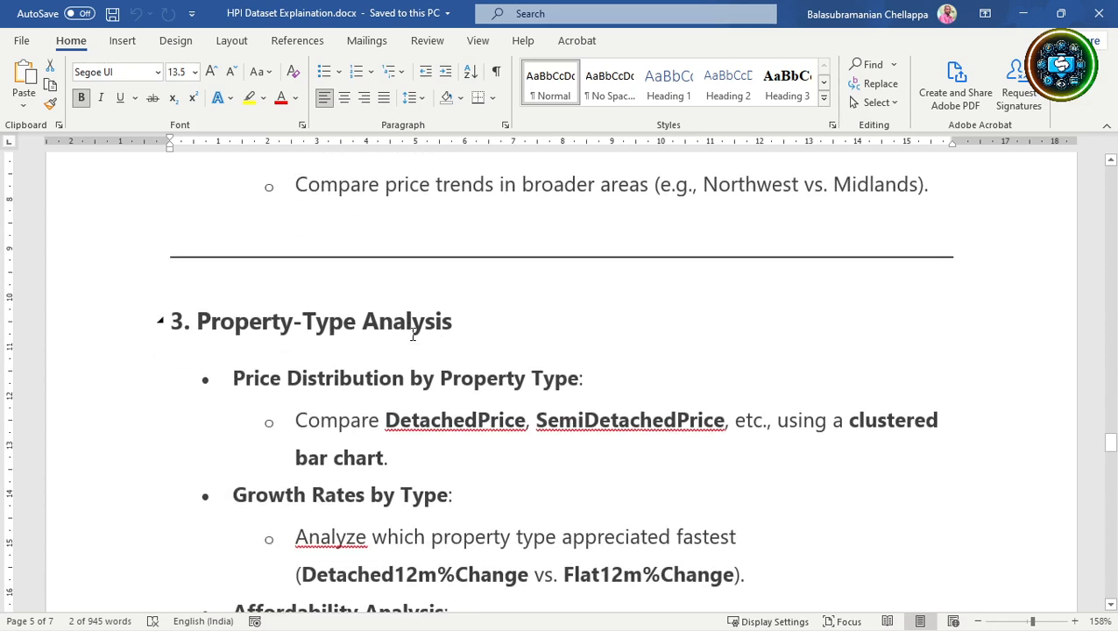
pyautogui.scroll(-3, 412, 334)
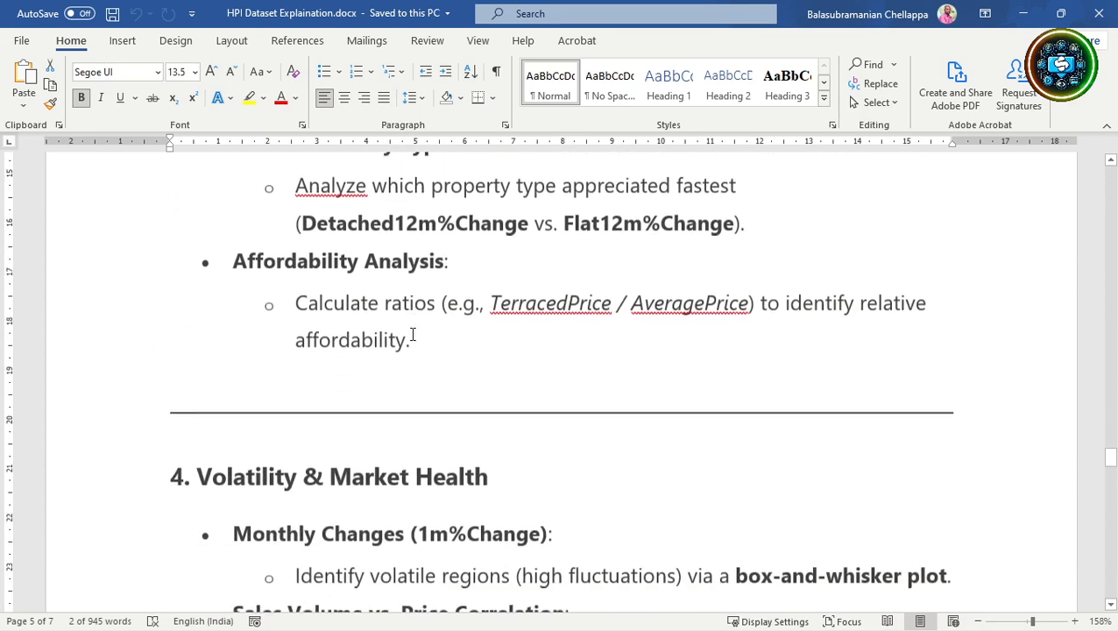
pyautogui.scroll(-3, 412, 333)
pyautogui.scroll(-3, 412, 333)
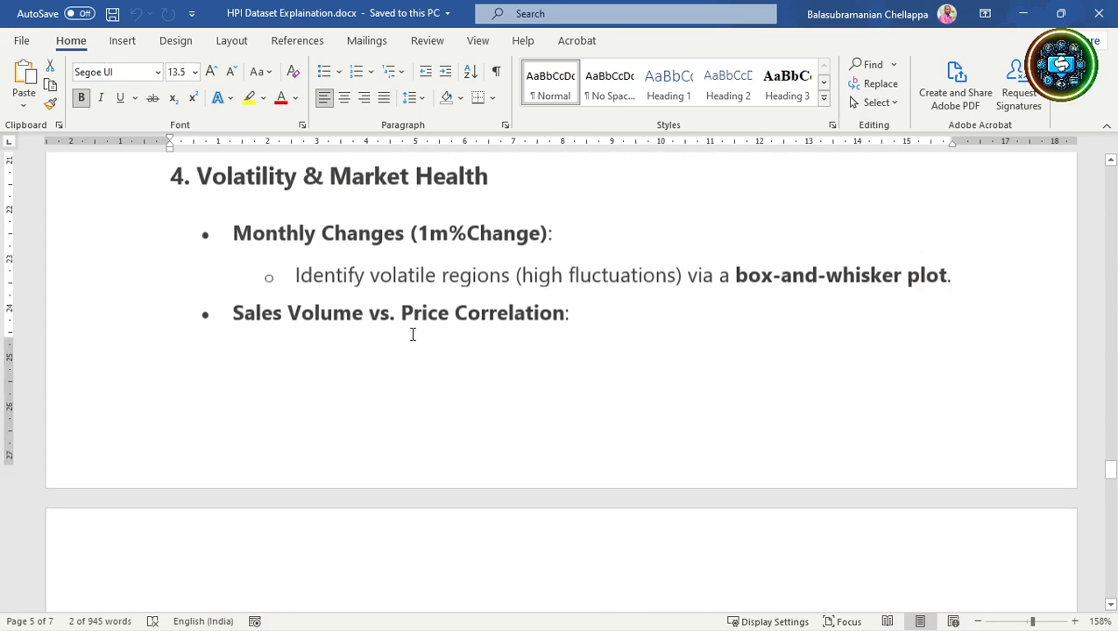
pyautogui.scroll(-3, 412, 334)
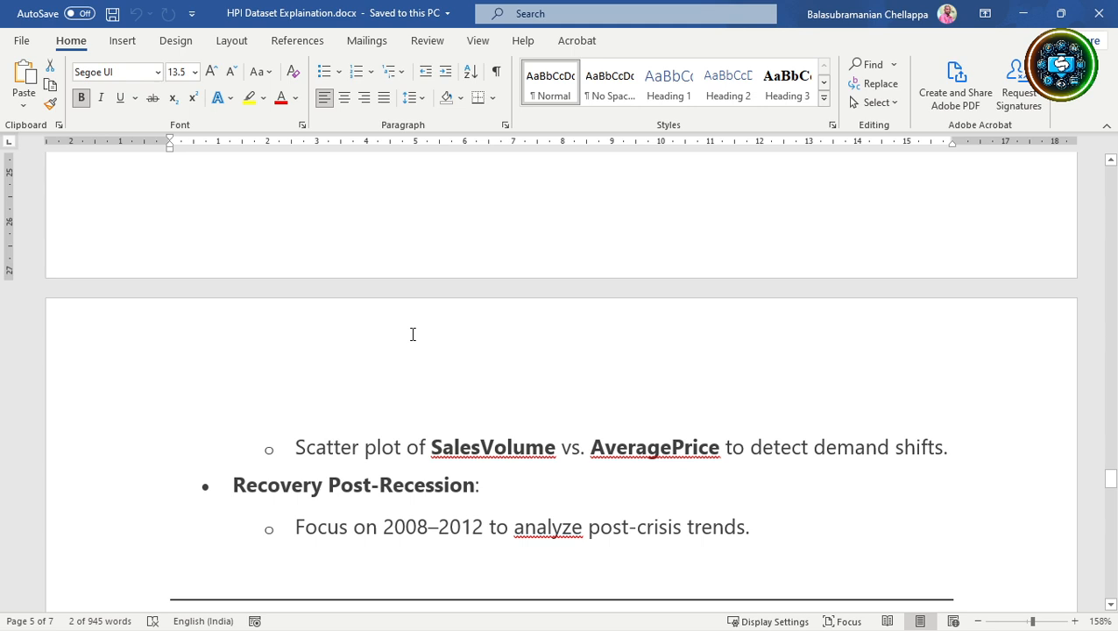
# - Read the Recovery Post-Recession point and the Forecasting section, highlighting "Use AI" under Predictive Modeling
pyautogui.scroll(-3, 413, 333)
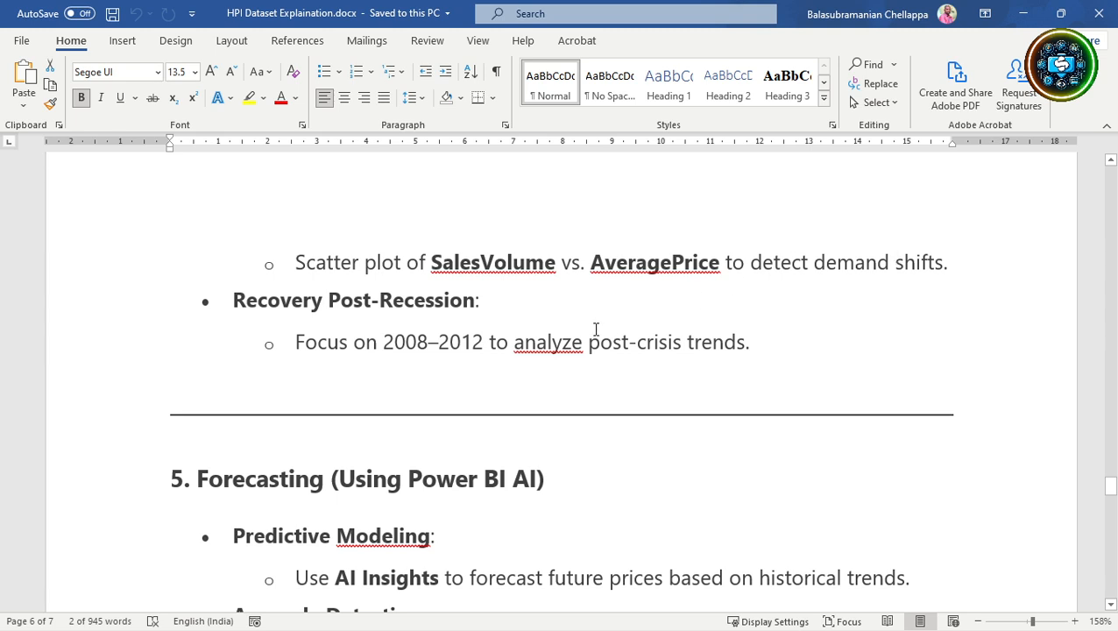
pyautogui.scroll(-5, 596, 328)
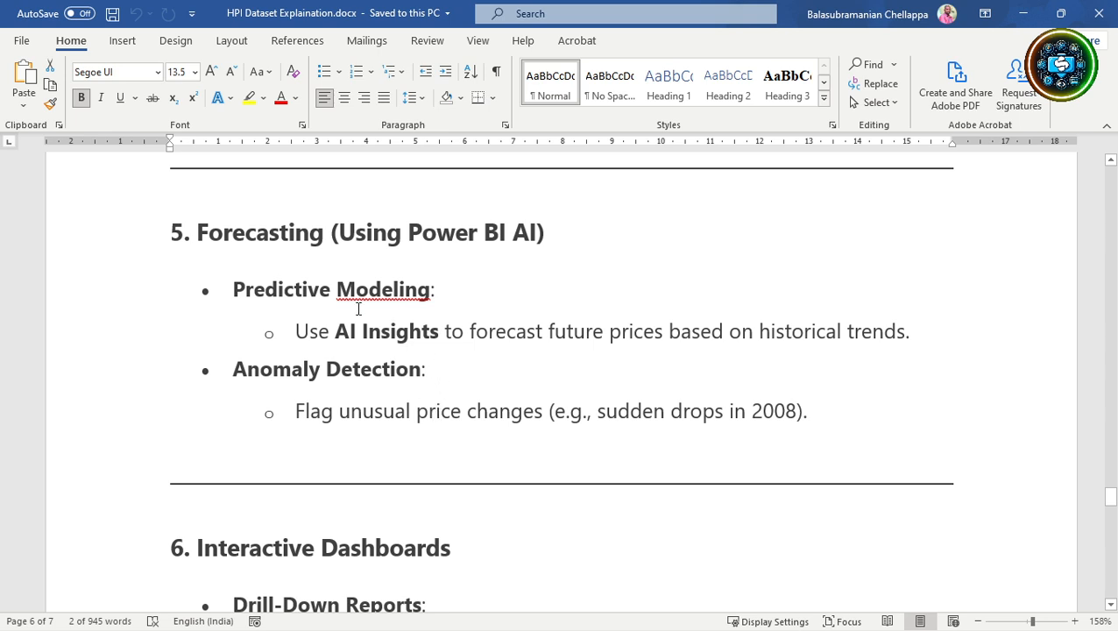
pyautogui.moveTo(327, 336); pyautogui.dragTo(362, 341)
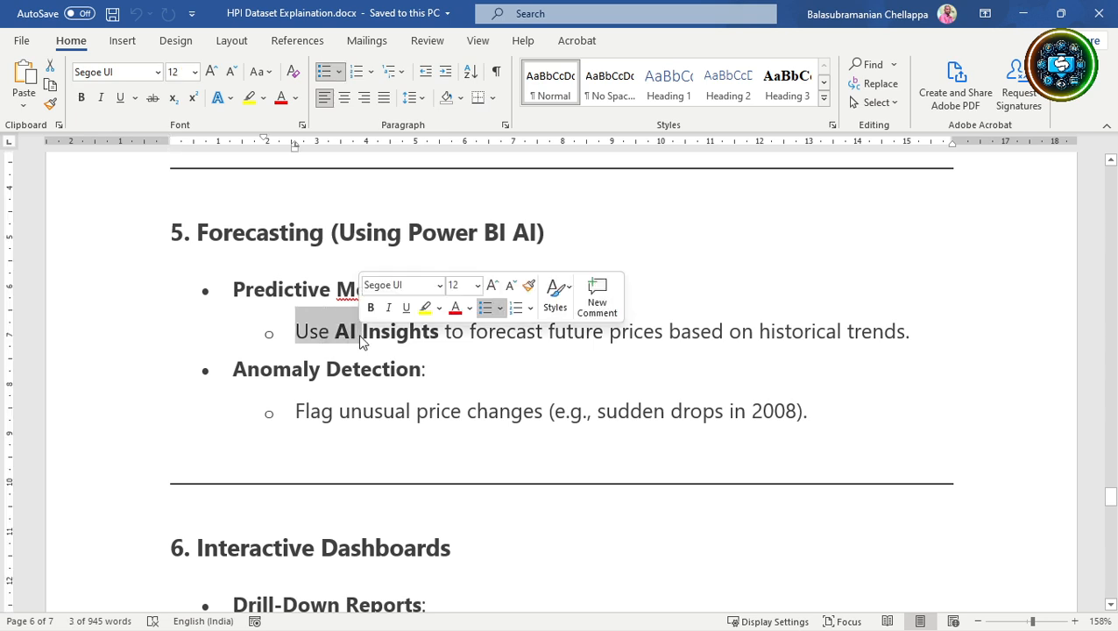
# - Read the Anomaly Detection point and the Interactive Dashboards section up to the Benchmarking section
pyautogui.scroll(-4, 362, 338)
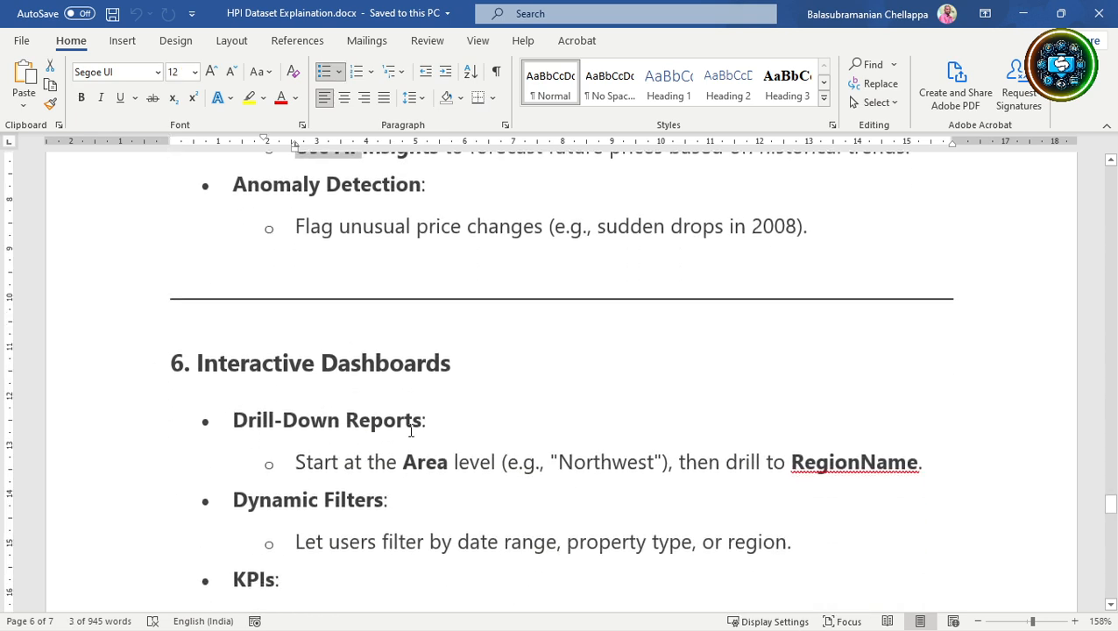
pyautogui.scroll(-1, 409, 430)
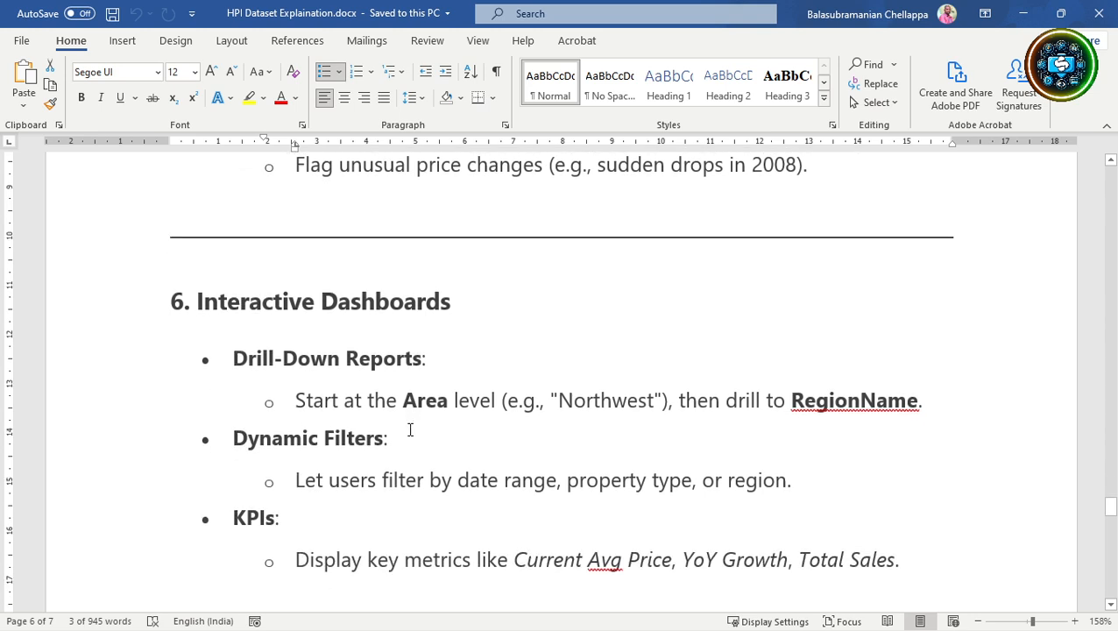
pyautogui.scroll(-3, 410, 430)
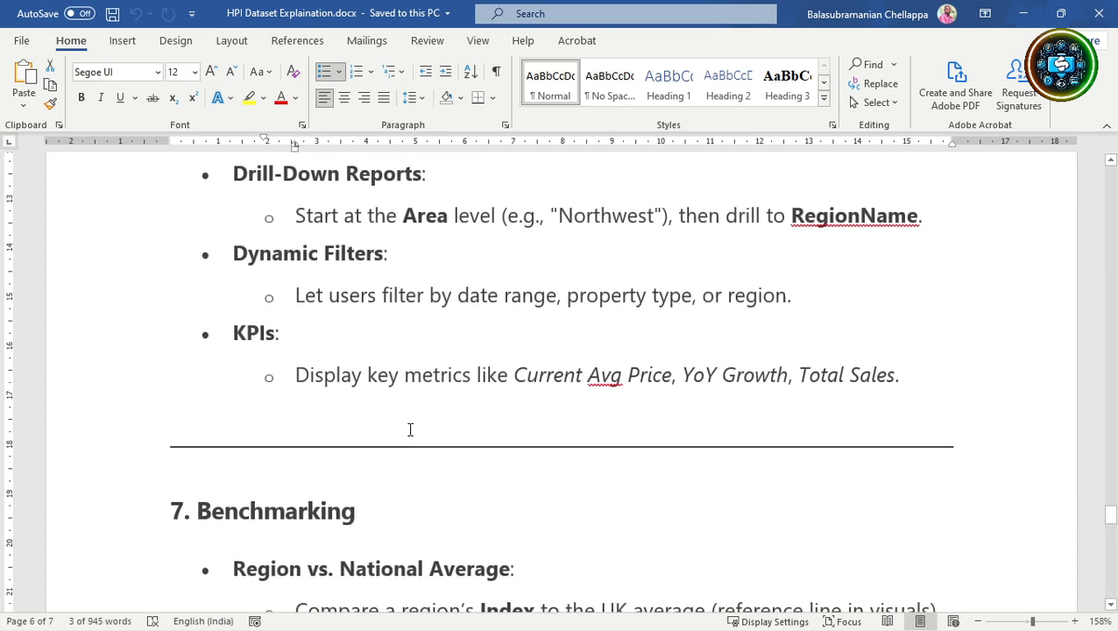
pyautogui.scroll(-2, 410, 430)
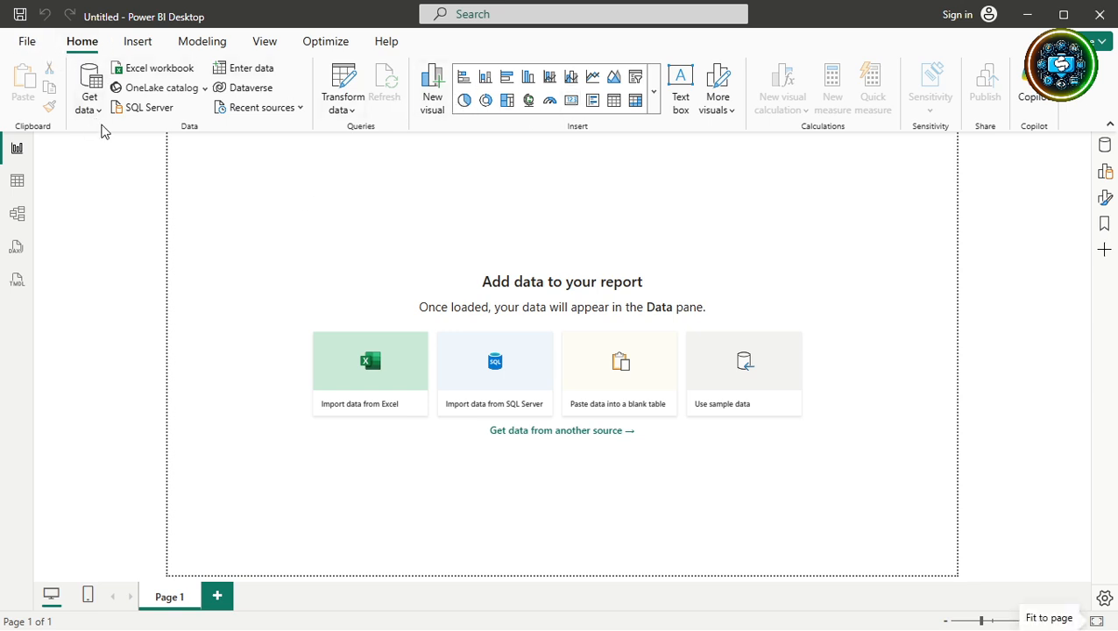
# - Switch to Power BI Desktop and open HPI Dataset.xlsx from the May 2025 Batch Dataset folder as an Excel workbook source
pyautogui.click(173, 73)
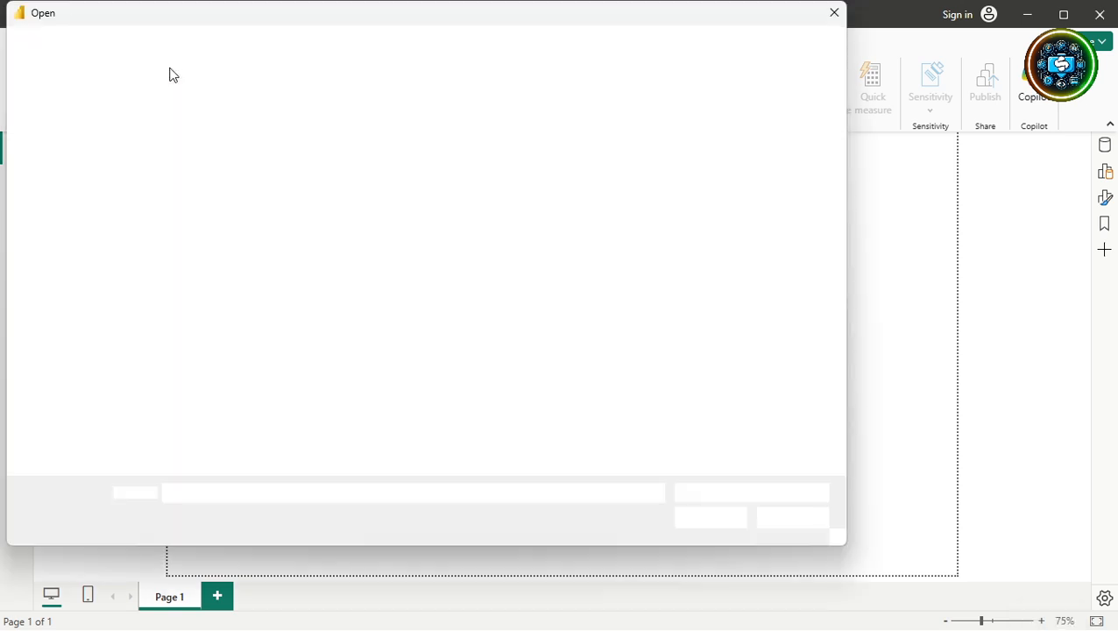
pyautogui.moveTo(173, 16); pyautogui.dragTo(335, 43)
pyautogui.click(368, 219)
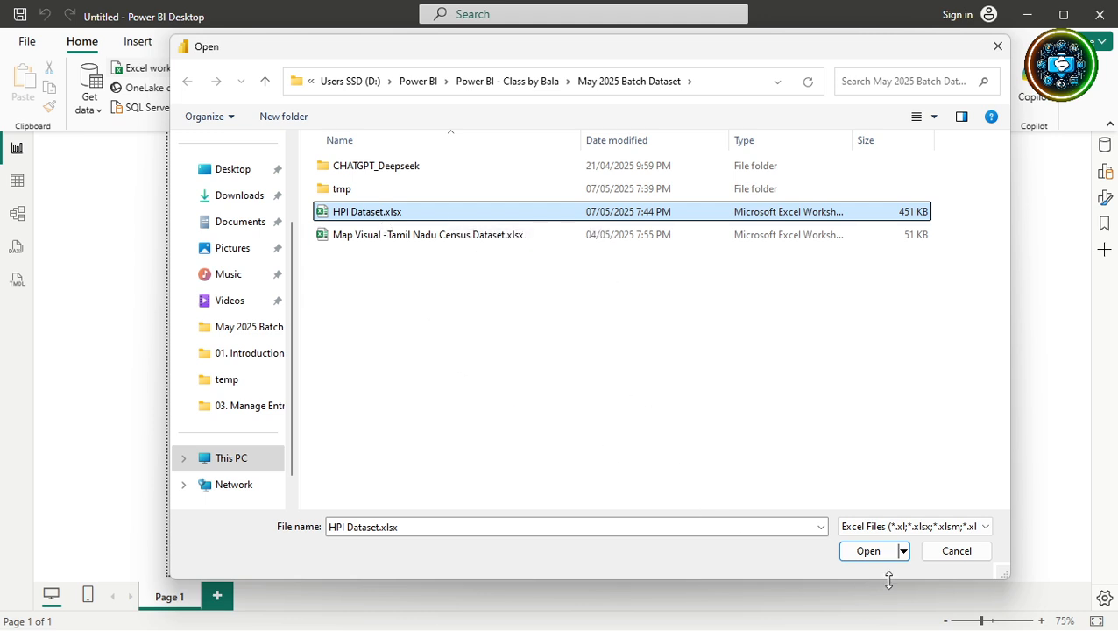
pyautogui.click(870, 552)
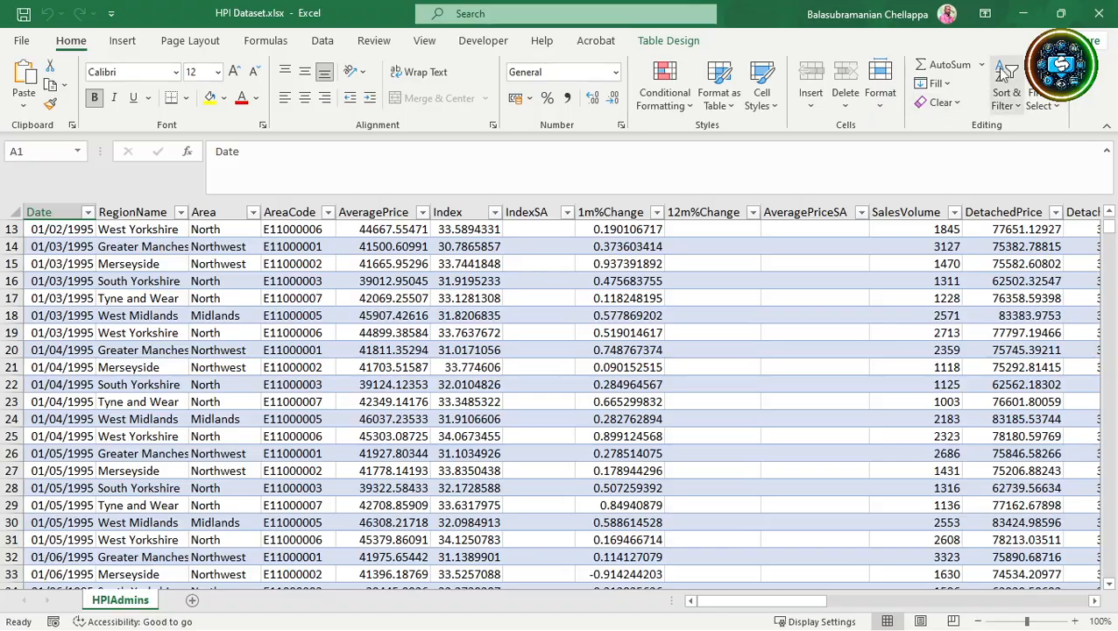
# - Switch to the HPI Dataset workbook in Excel and look over the early rows of the HPIAdmins sheet
pyautogui.click(1025, 15)
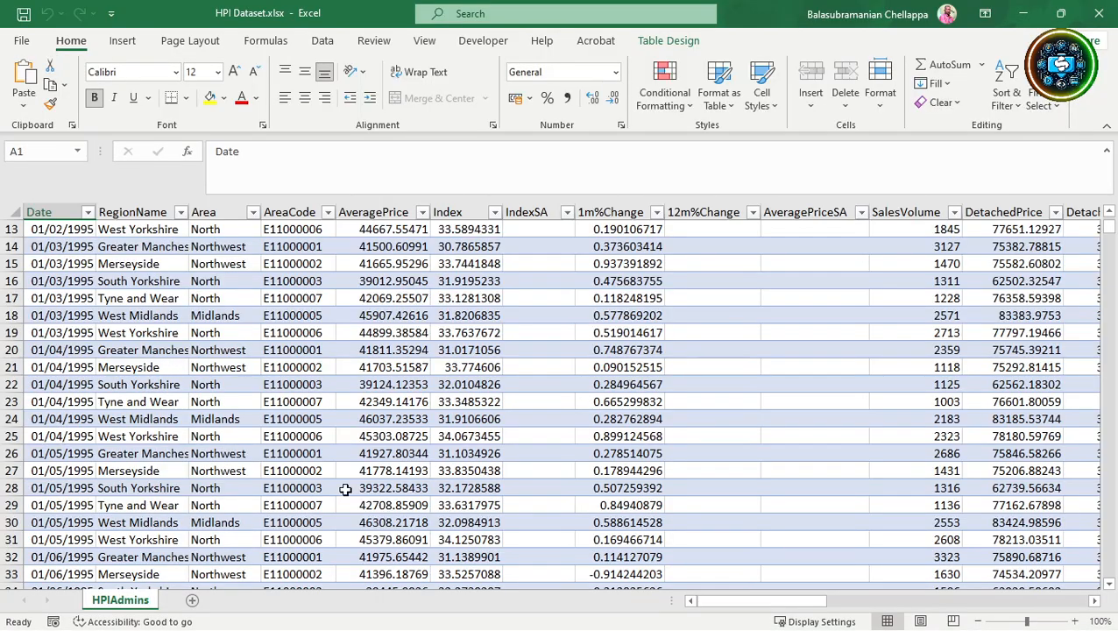
pyautogui.click(400, 473)
pyautogui.scroll(4, 151, 421)
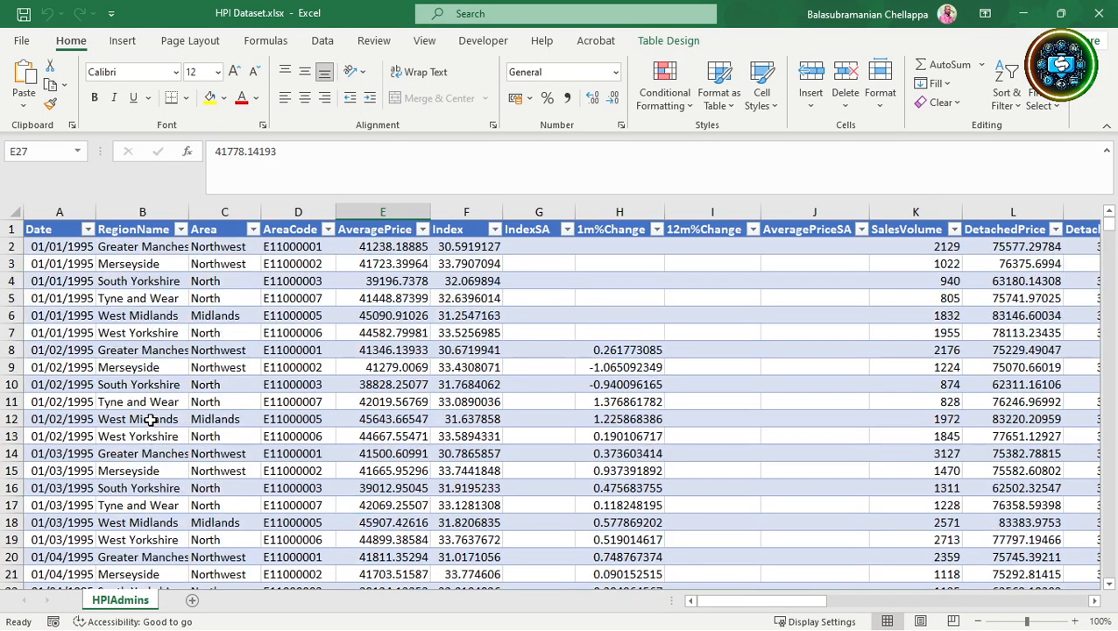
pyautogui.scroll(-11, 151, 420)
pyautogui.scroll(7, 151, 421)
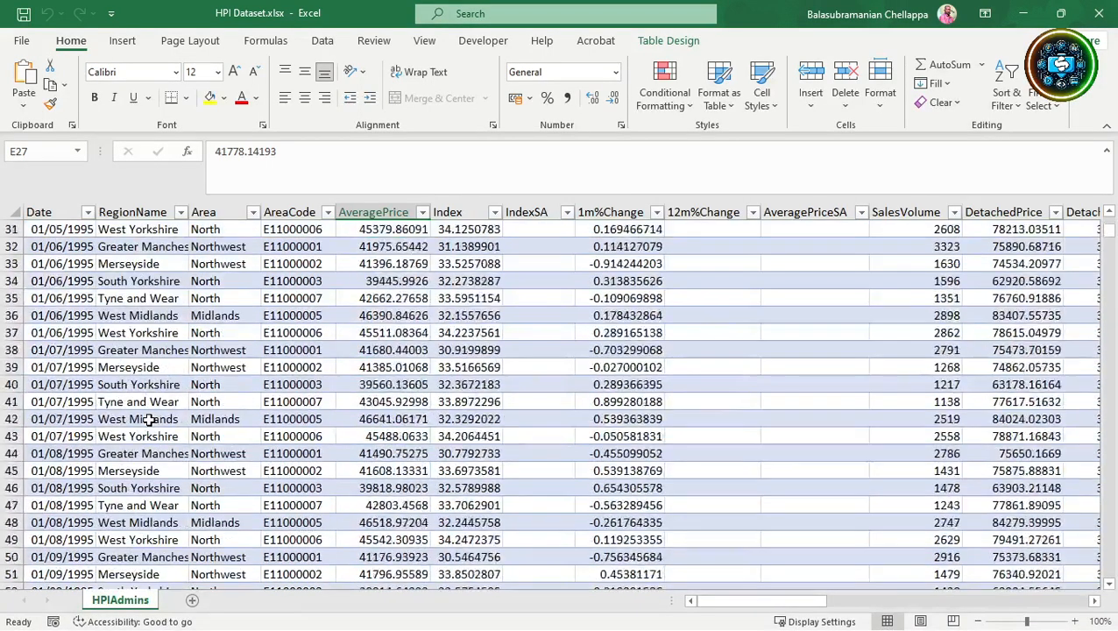
pyautogui.scroll(4, 151, 421)
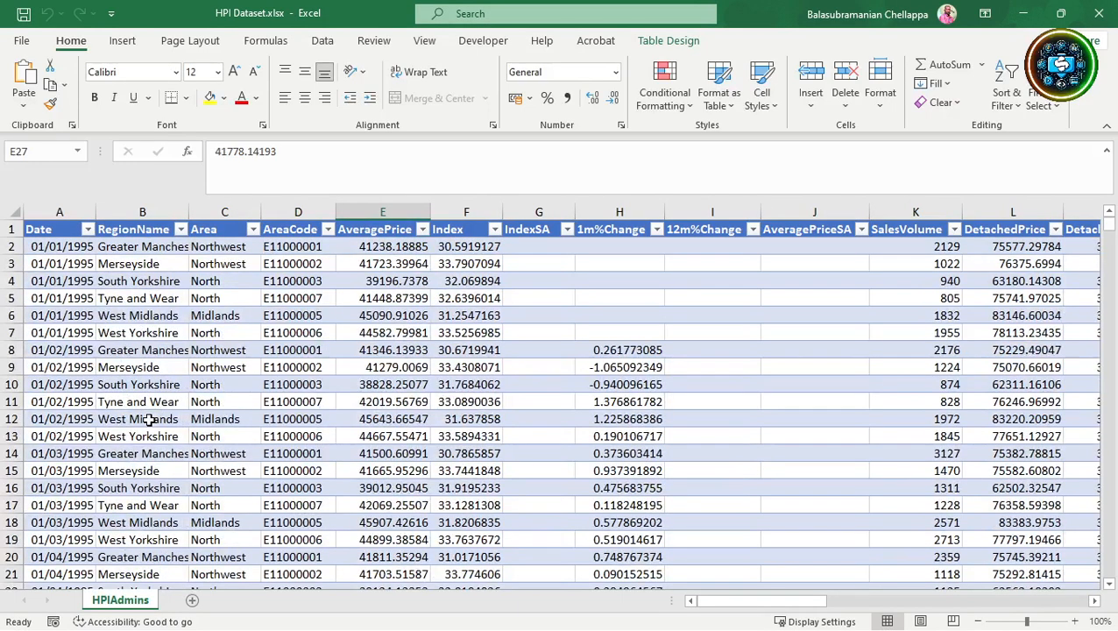
# - Check the data table's name in its design settings and inspect the Data_Table range in the Name Manager, without editing it
pyautogui.click(103, 299)
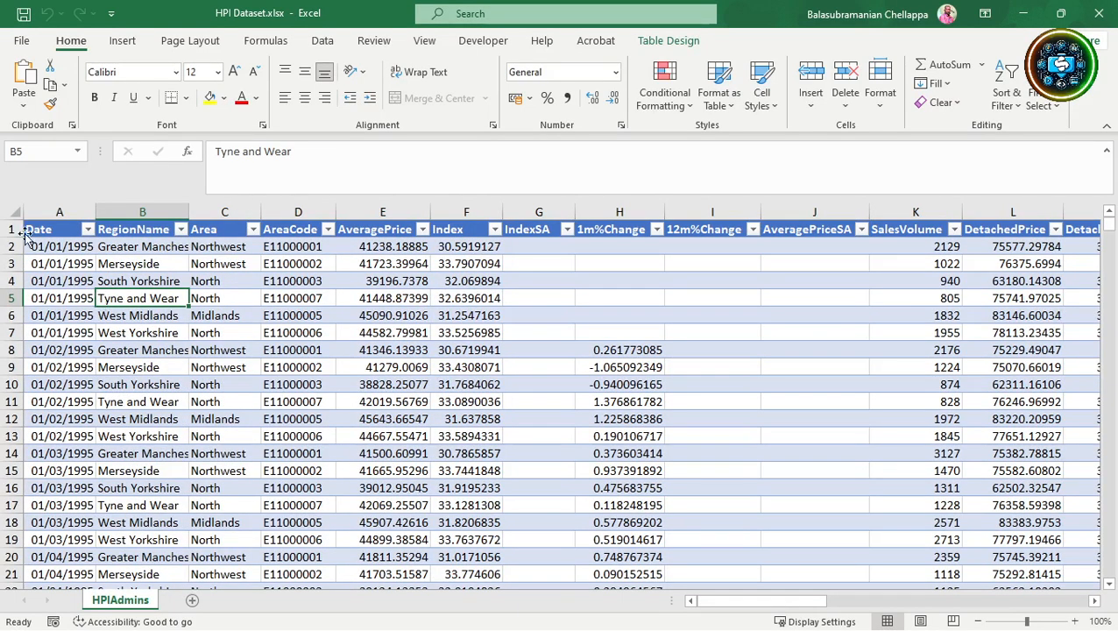
pyautogui.click(51, 246)
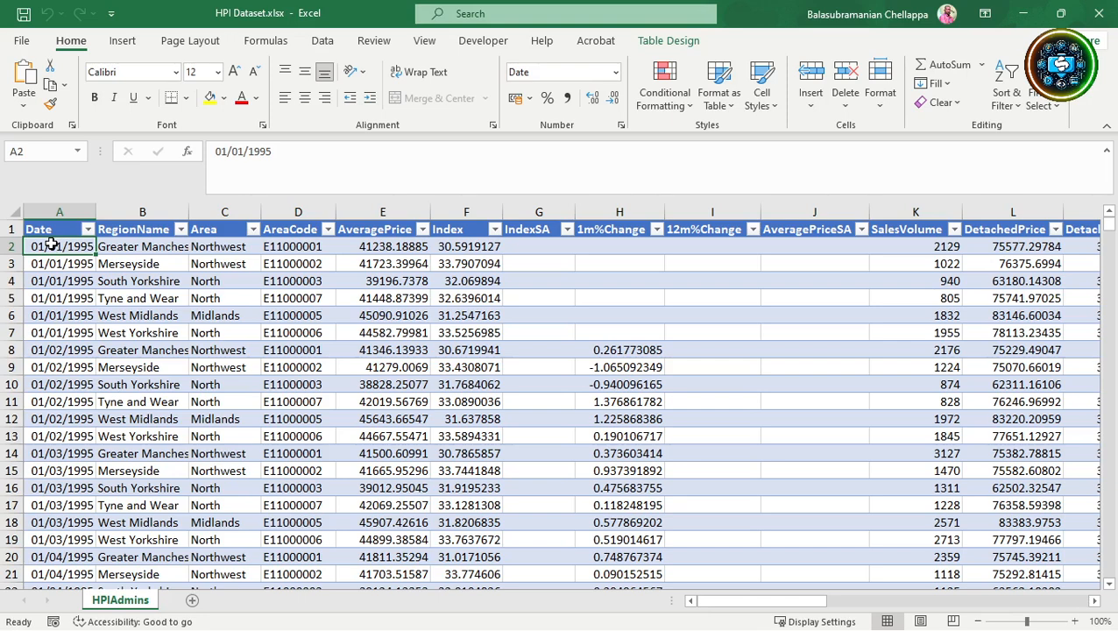
pyautogui.click(669, 40)
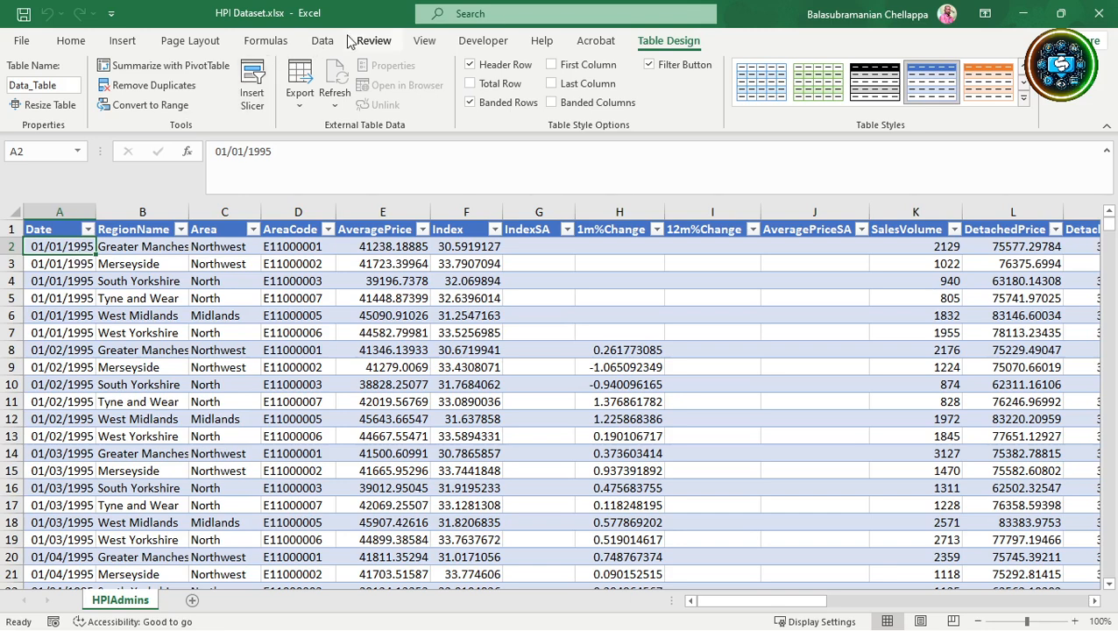
pyautogui.click(266, 41)
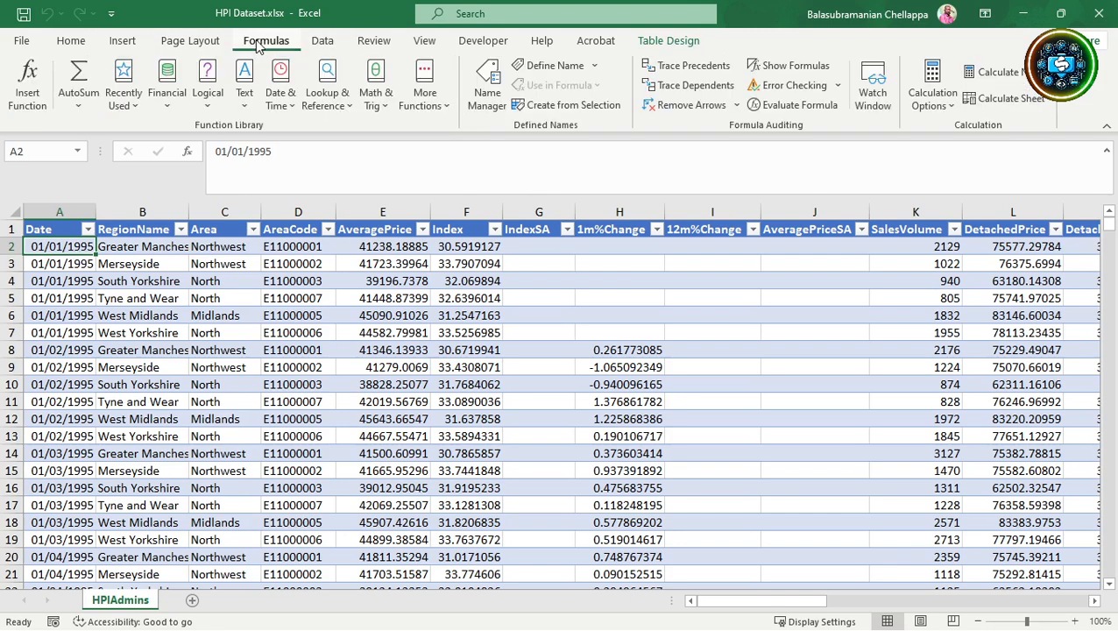
pyautogui.click(478, 88)
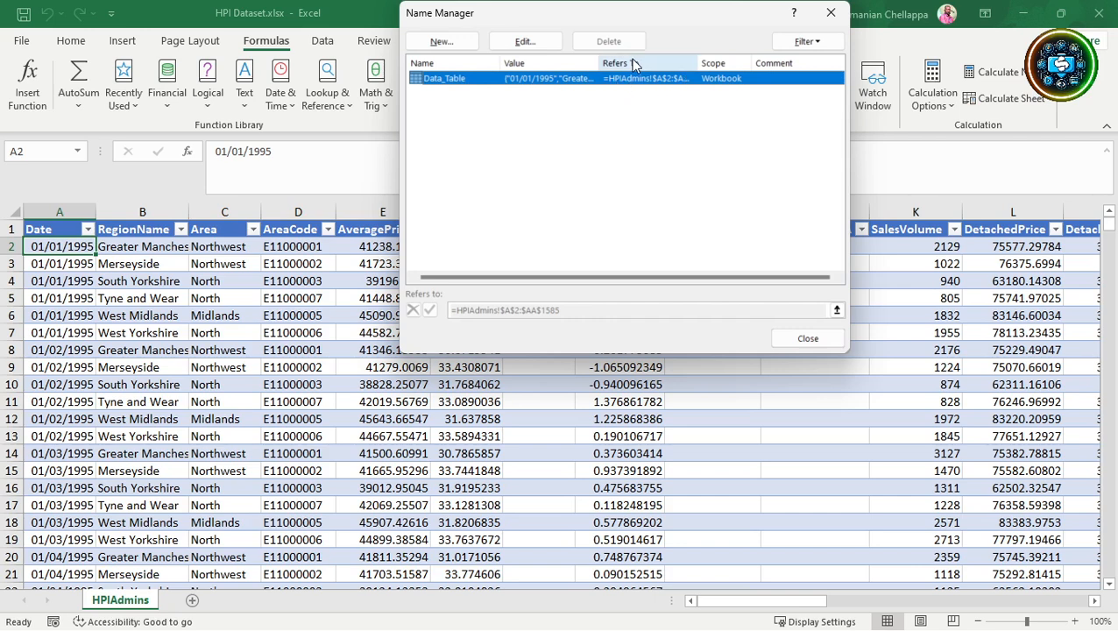
pyautogui.click(524, 41)
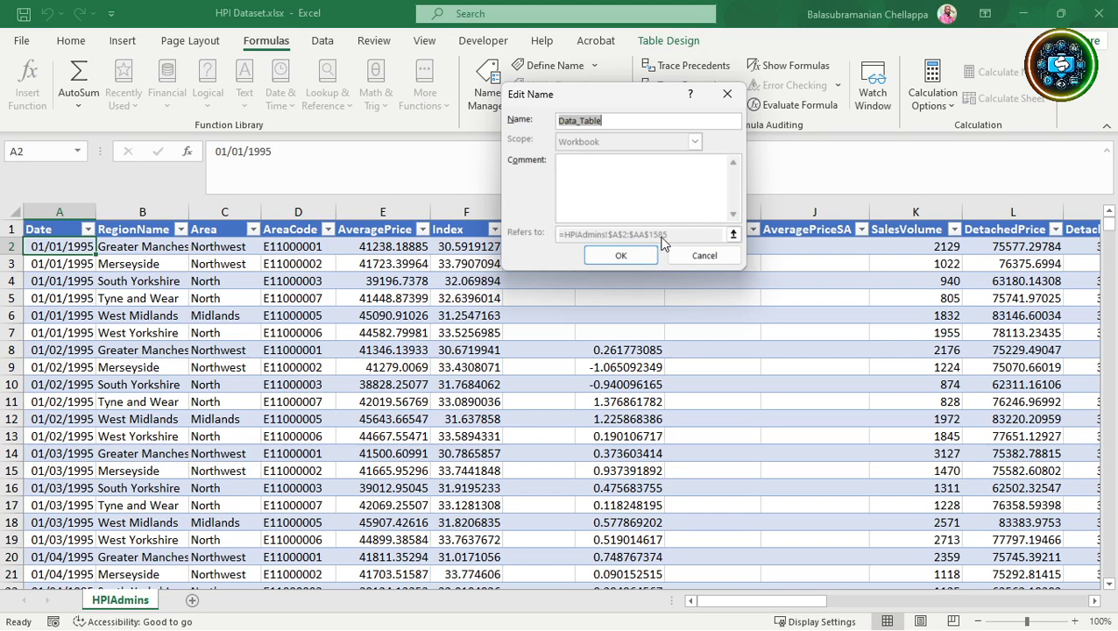
pyautogui.click(698, 257)
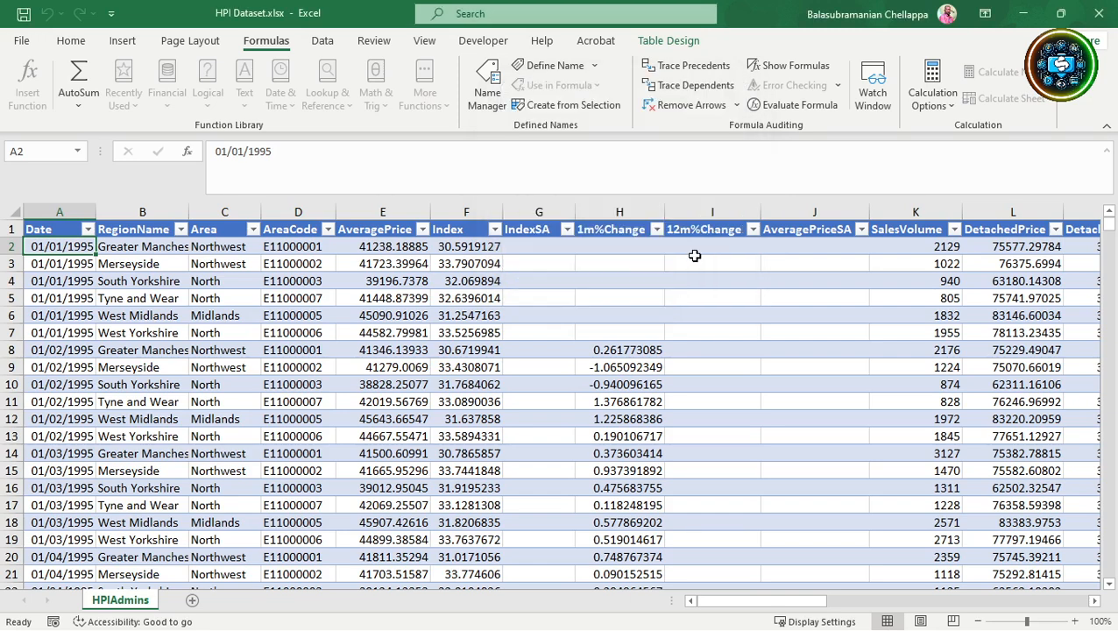
pyautogui.click(803, 335)
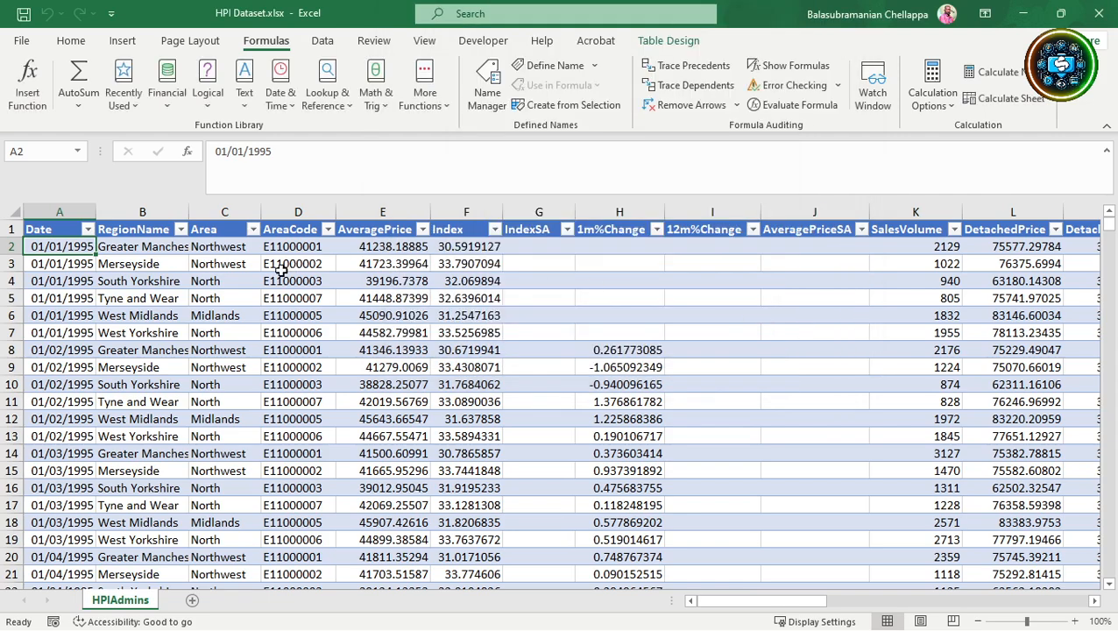
# - Check the extent of the table by going to the last Date record, back to the header, and across to the last column
pyautogui.hotkey('ctrl', 'Down')
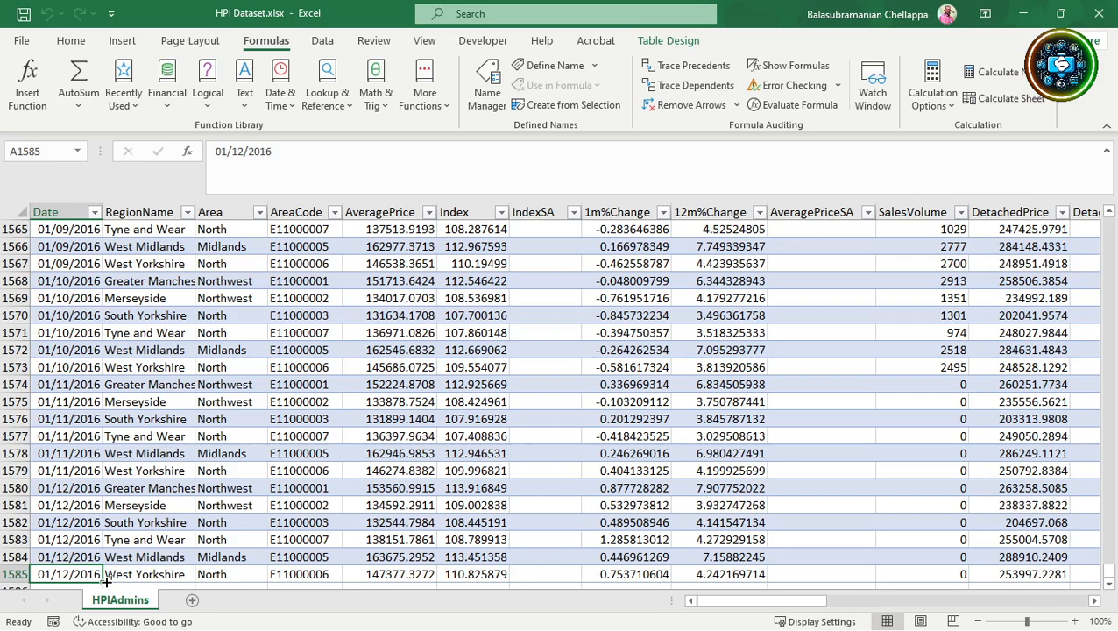
pyautogui.hotkey('ctrl', 'Up')
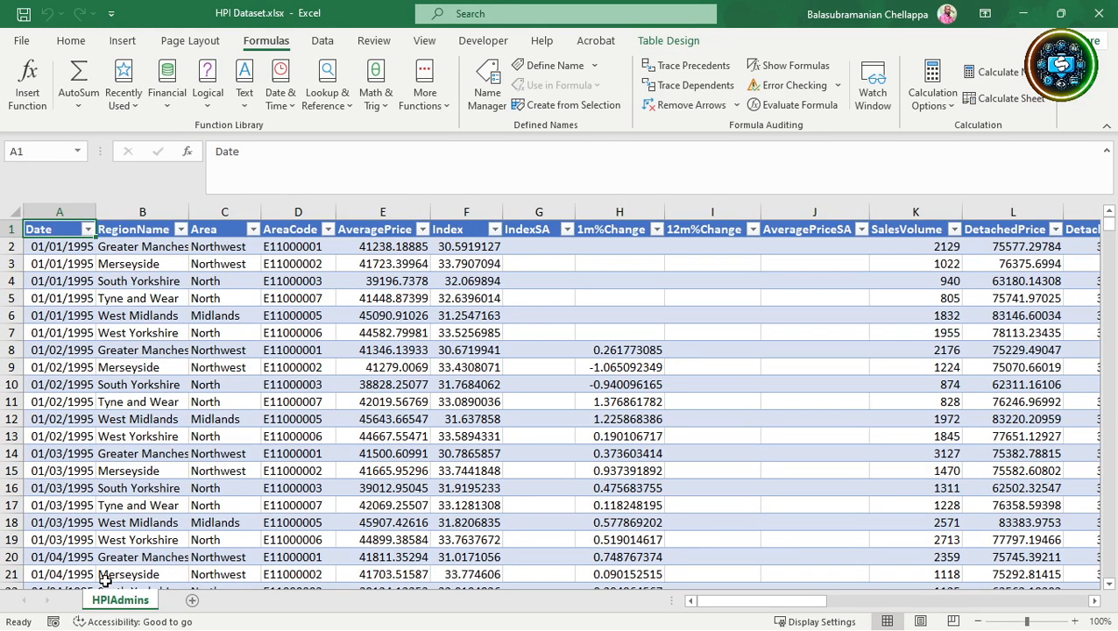
pyautogui.hotkey('ctrl', 'Right')
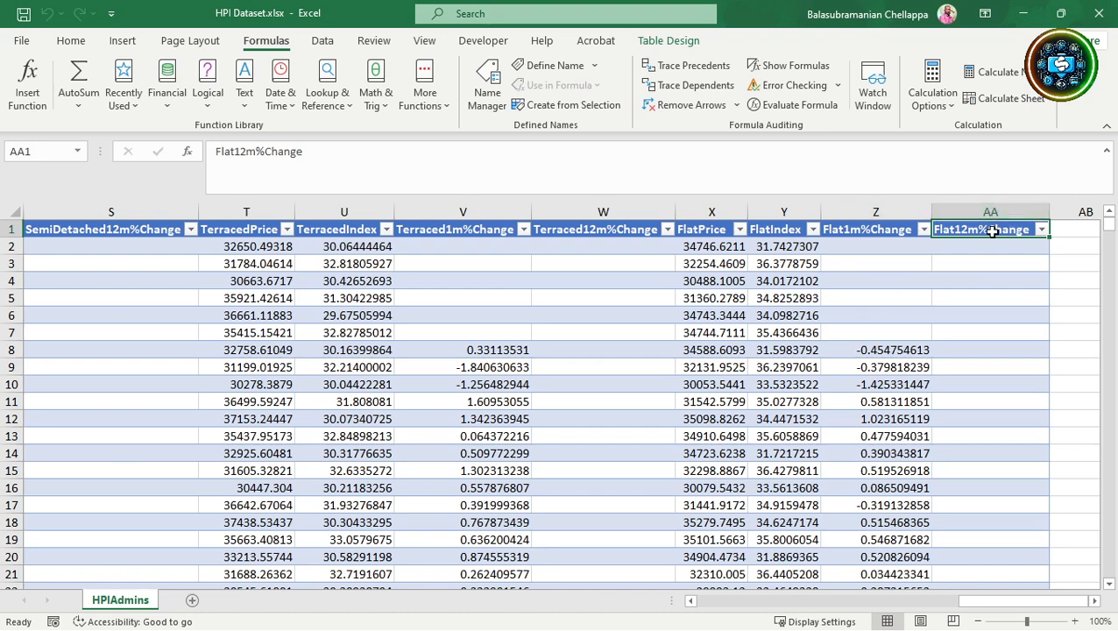
# - Enter the heading Note in cell AC1, beyond the table's last column with one empty column between
pyautogui.hotkey('ctrl', 'Home')
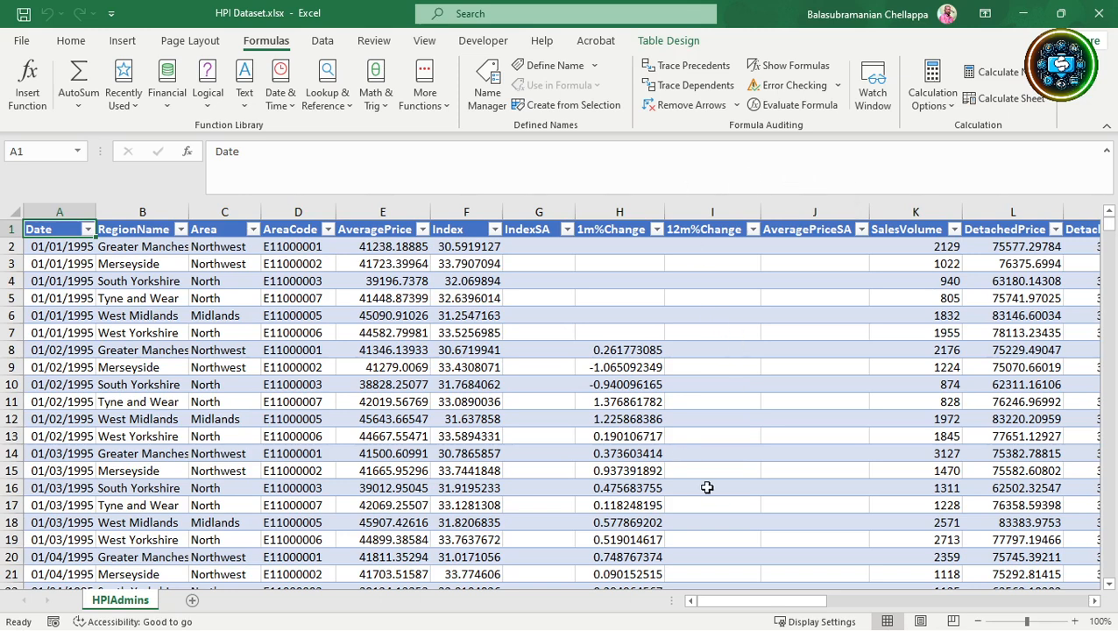
pyautogui.hotkey('ctrl', 'Right')
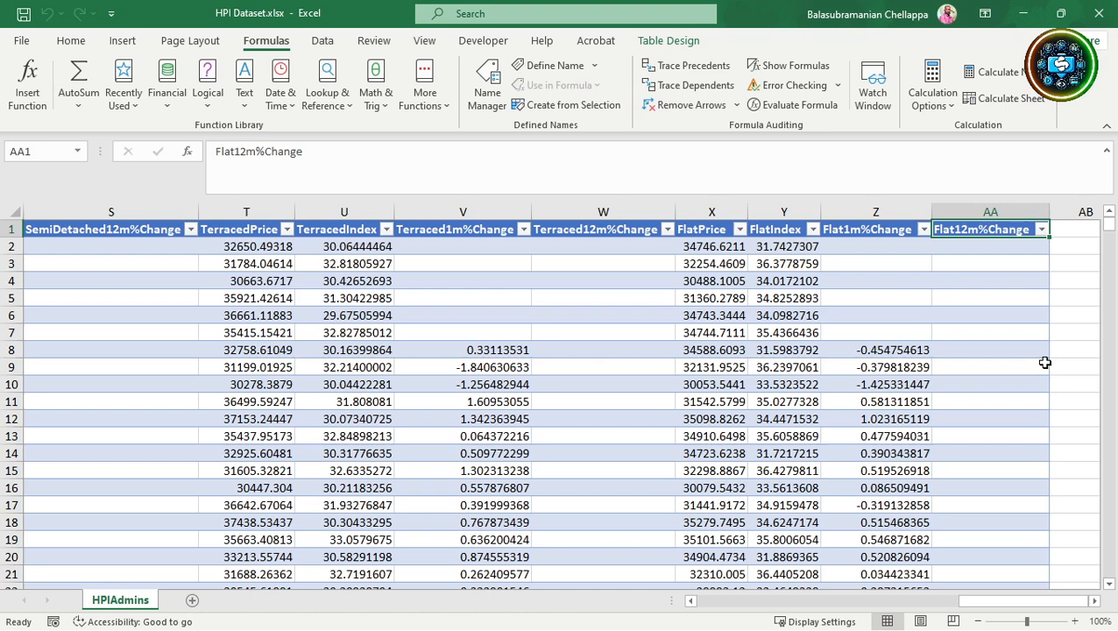
pyautogui.press('Right')
pyautogui.press('Right')
pyautogui.press('Right')
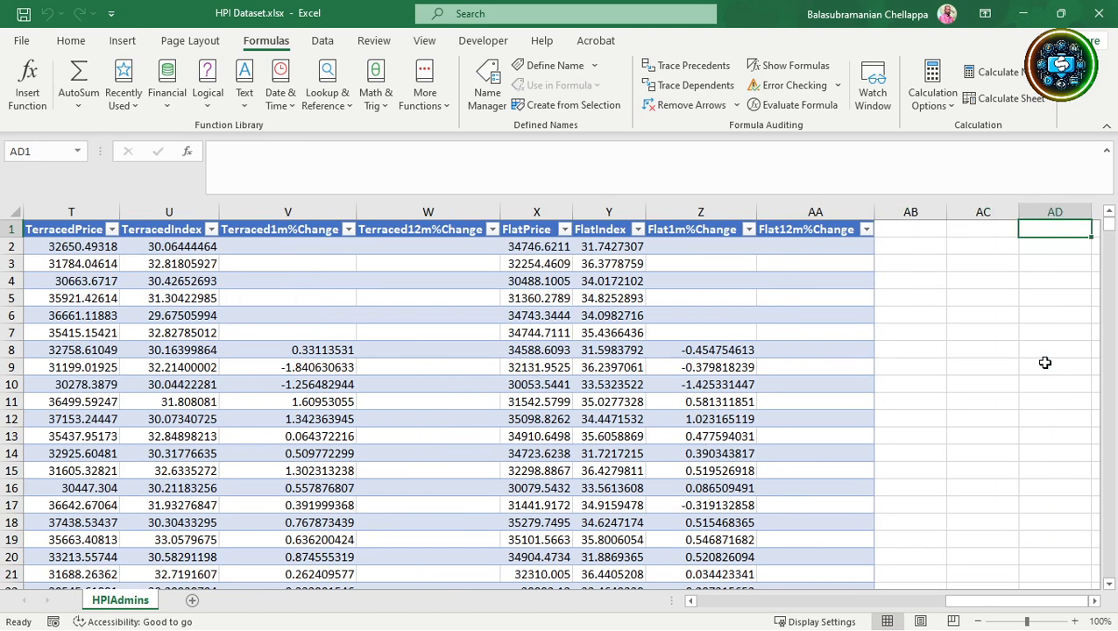
pyautogui.press('Left')
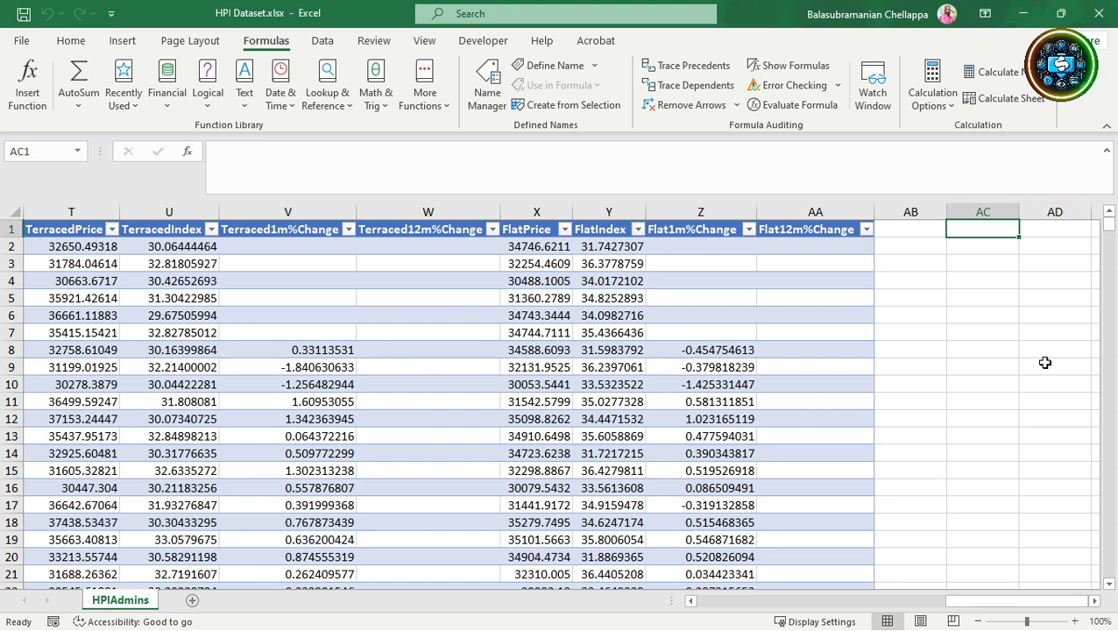
pyautogui.write('Note')
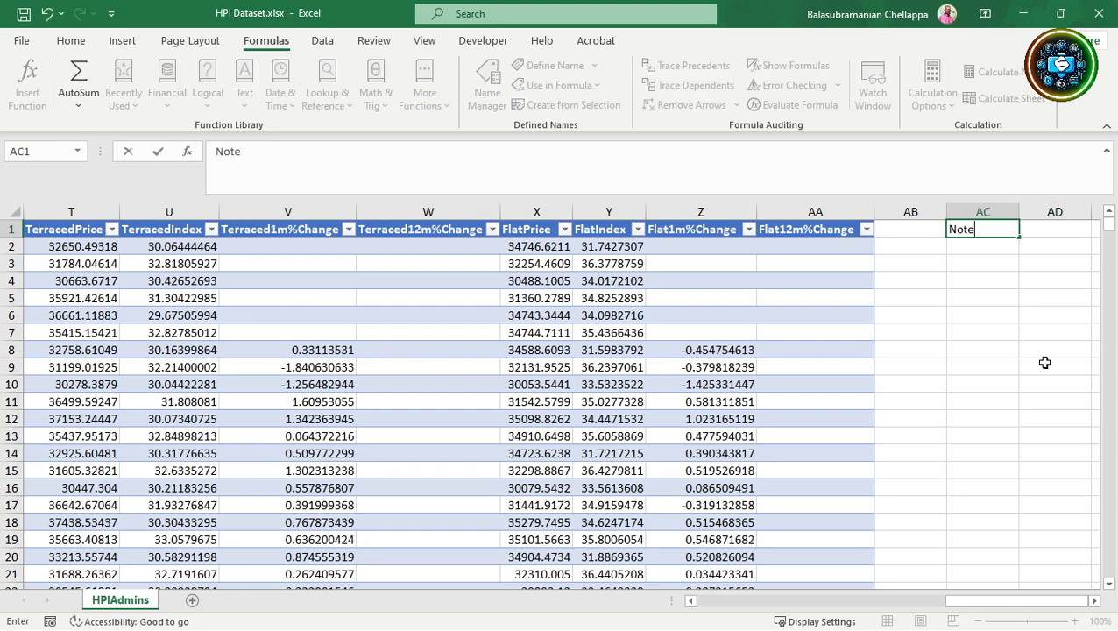
pyautogui.press('Return')
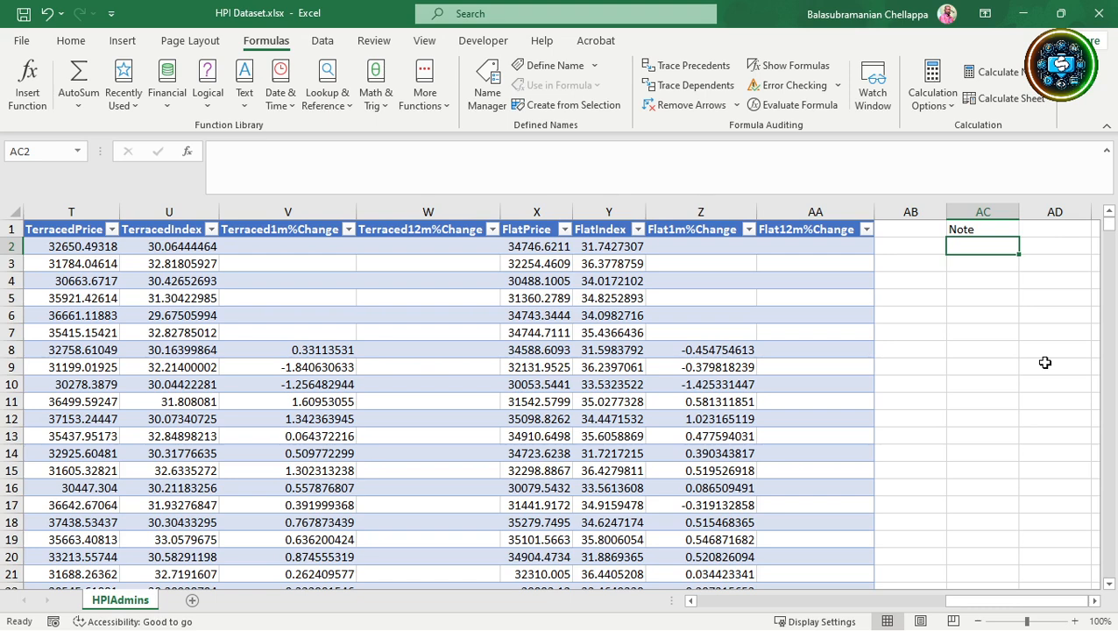
# - Enter the text "This is a House price Data" in cell AC2 below the Note heading
pyautogui.write('Thu')
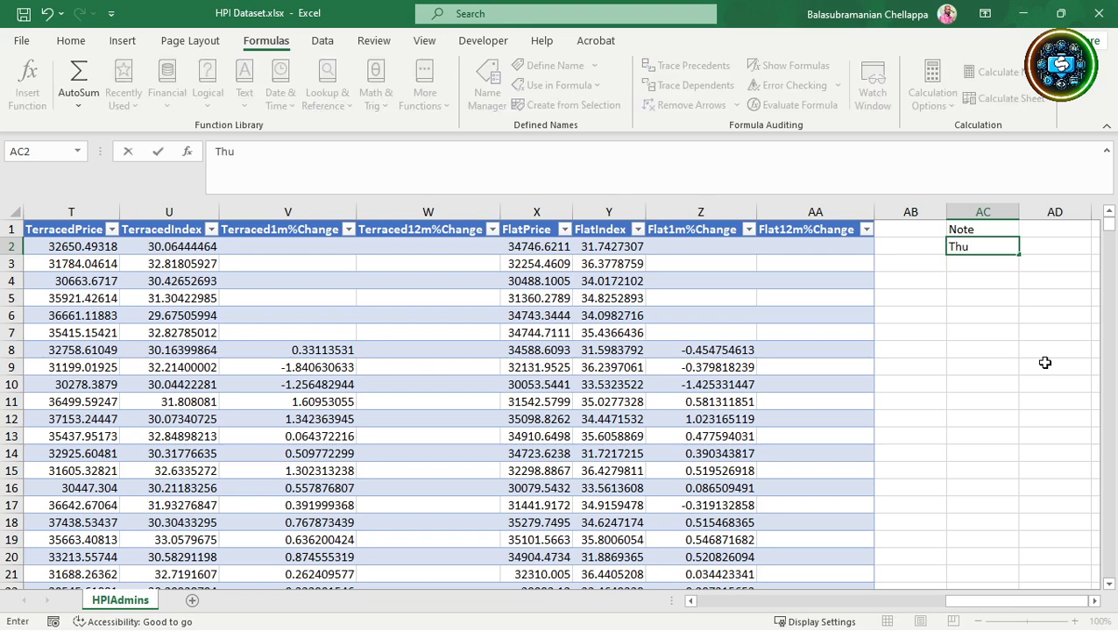
pyautogui.press('BackSpace')
pyautogui.write('is is a House ')
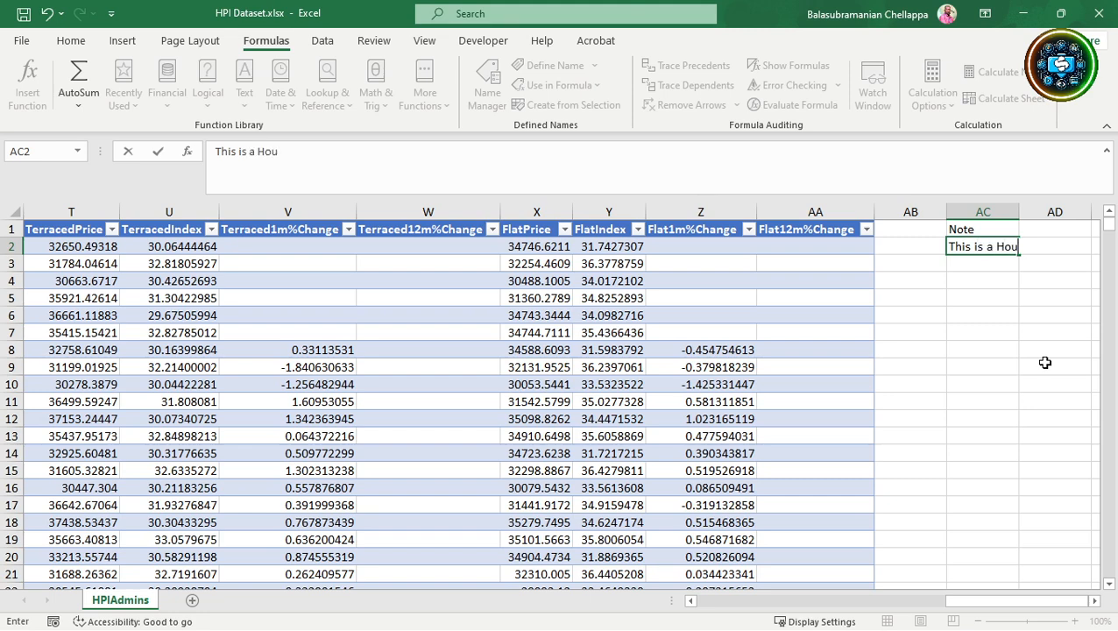
pyautogui.write('price Data')
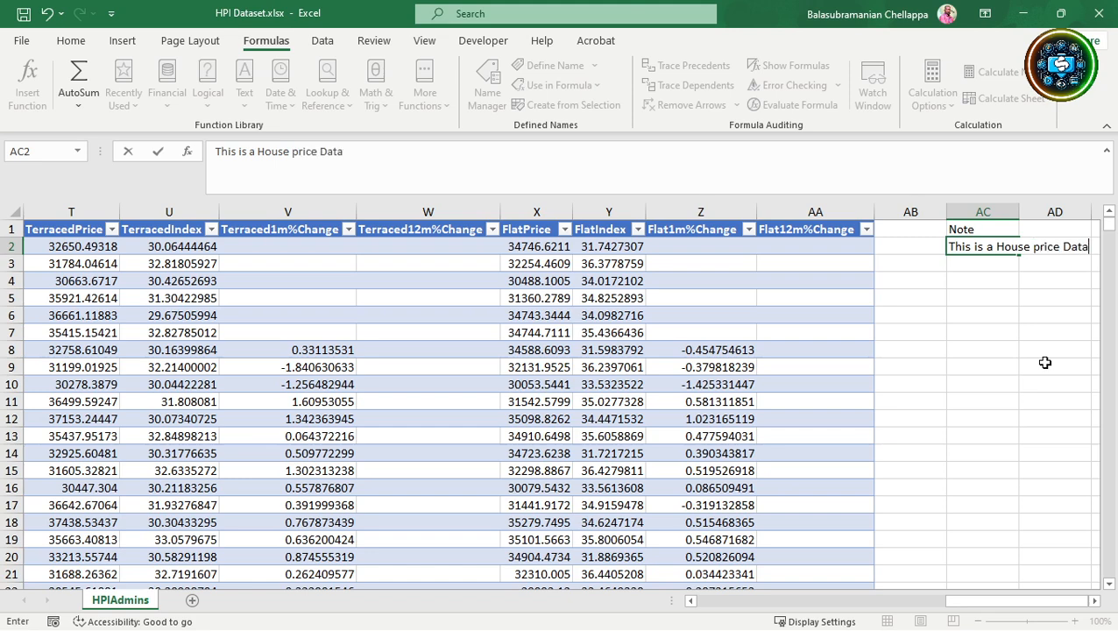
pyautogui.press('Return')
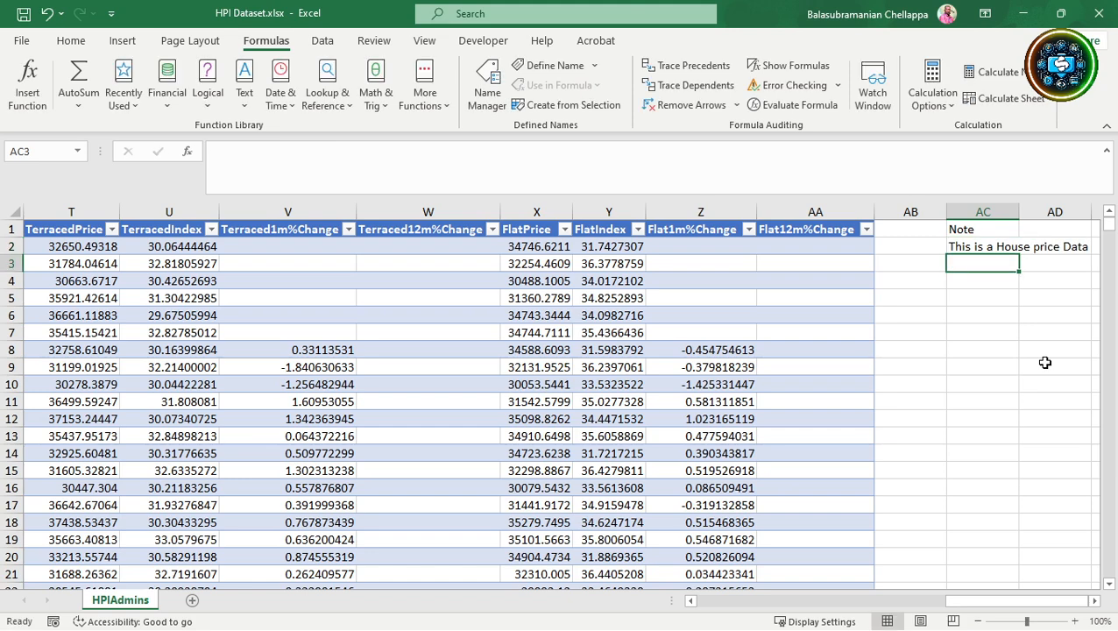
pyautogui.click(971, 211)
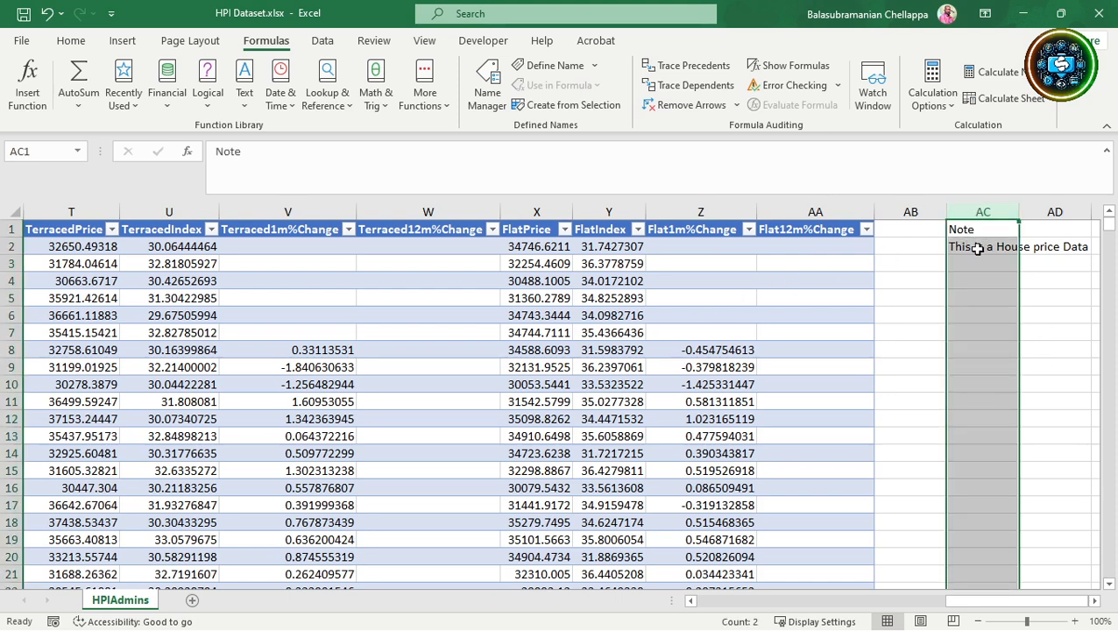
pyautogui.click(970, 261)
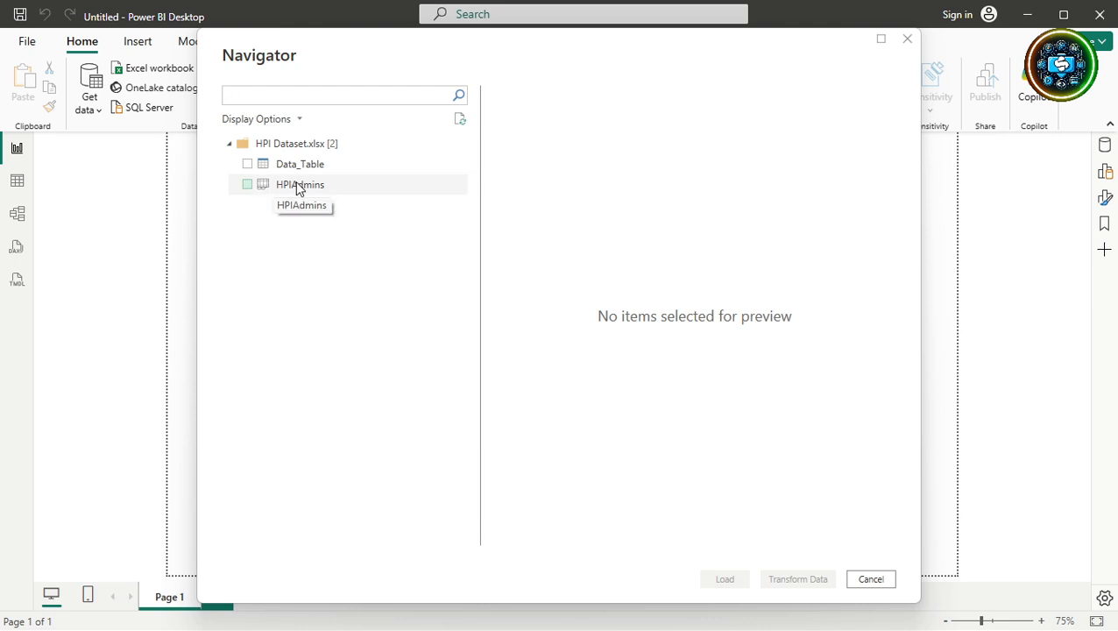
# - Switch to Power BI Desktop and preview the HPIAdmins sheet and Data_Table in the Navigator, leaving both unselected for loading
pyautogui.click(248, 186)
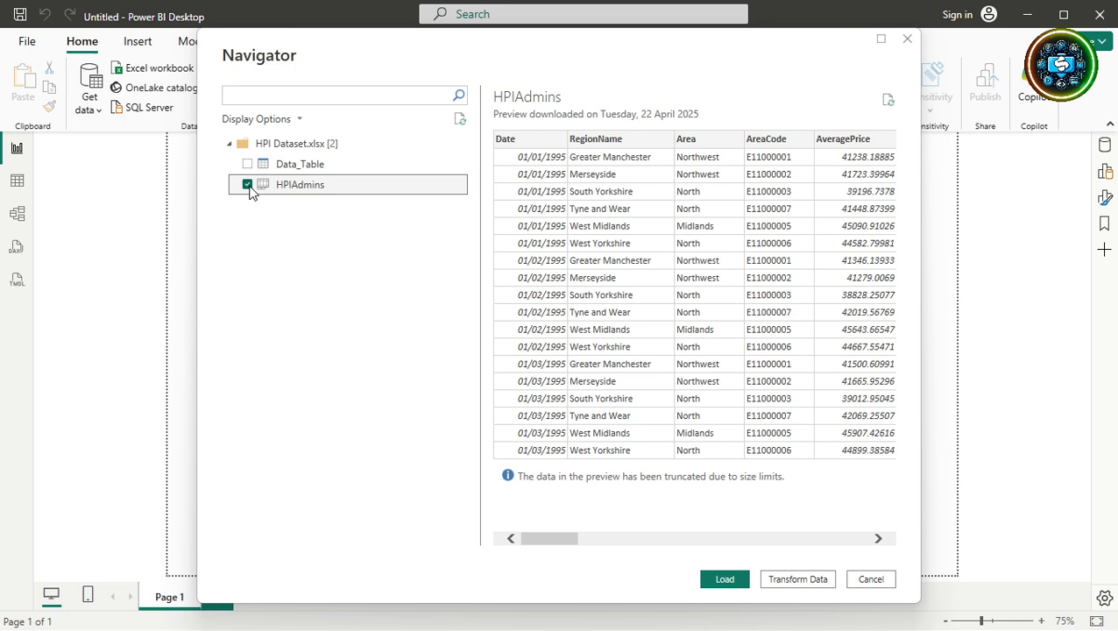
pyautogui.click(248, 185)
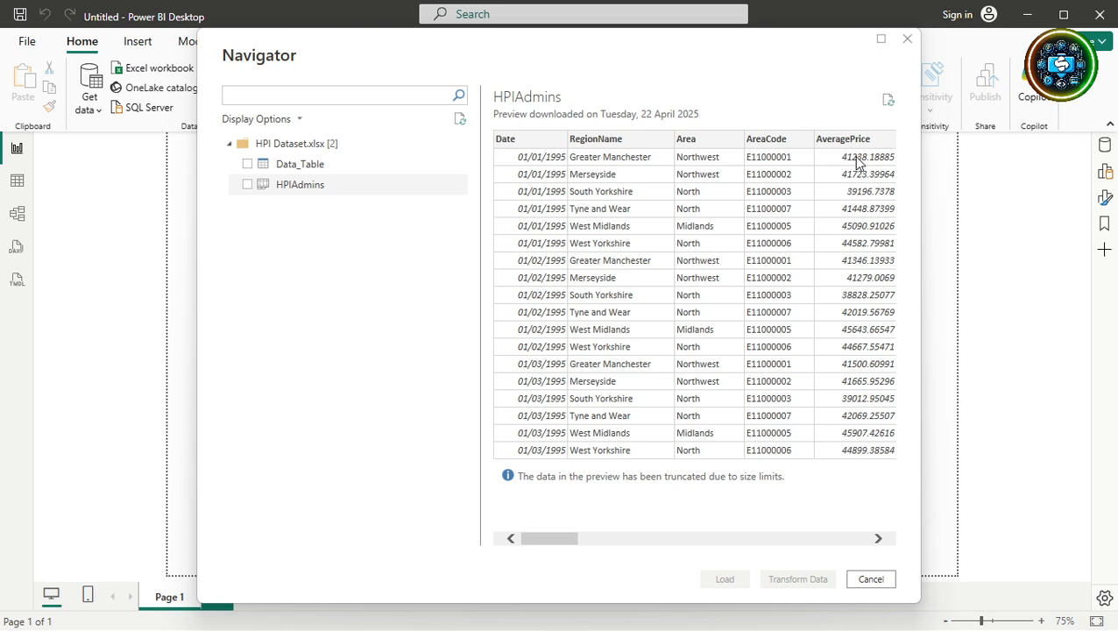
pyautogui.click(318, 168)
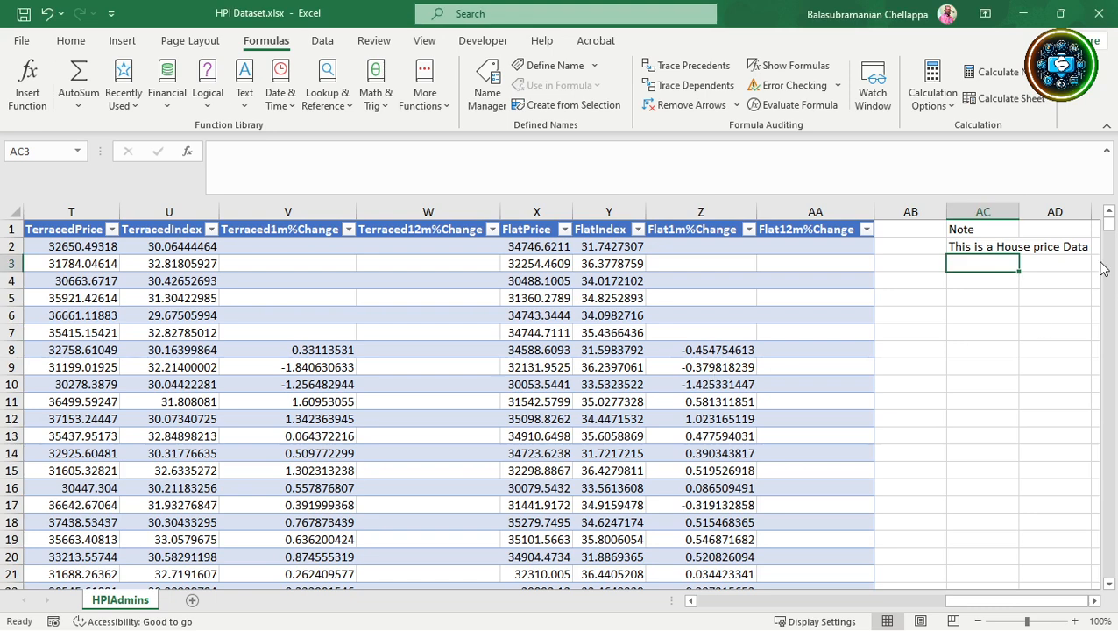
# - Switch back to the HPI Dataset workbook in Excel and convert Data_Table to a normal range
pyautogui.moveTo(974, 207); pyautogui.dragTo(1107, 230)
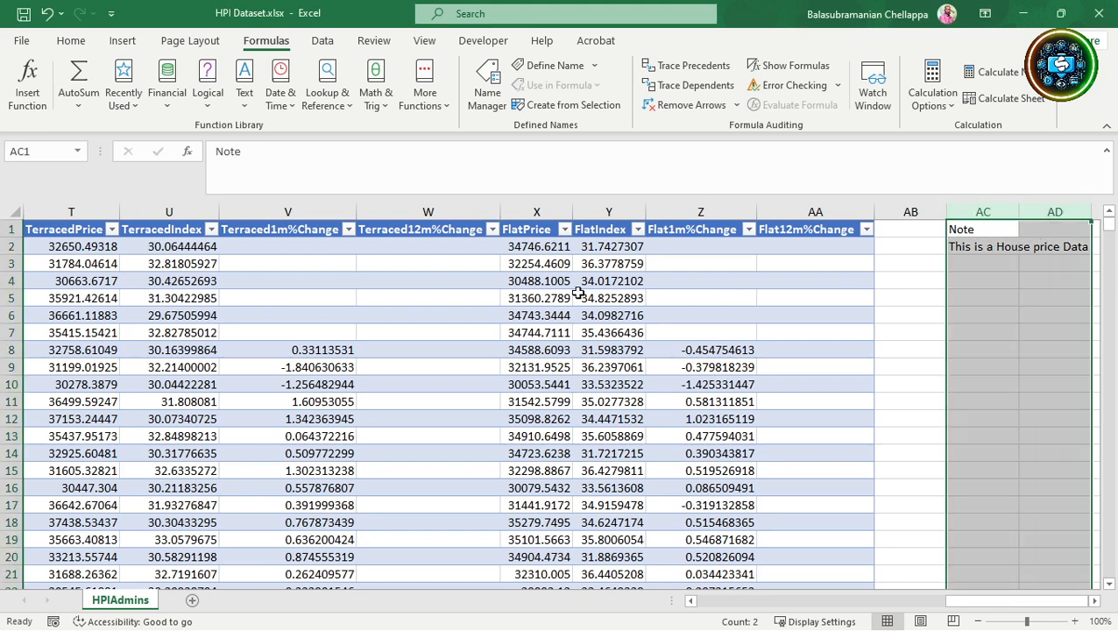
pyautogui.click(439, 253)
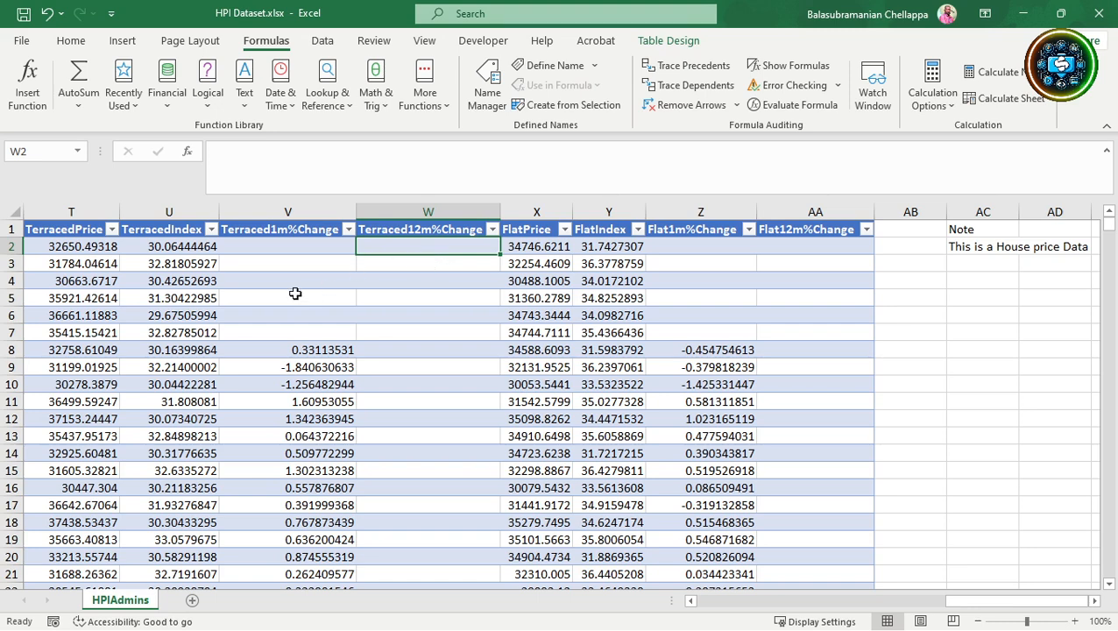
pyautogui.click(671, 42)
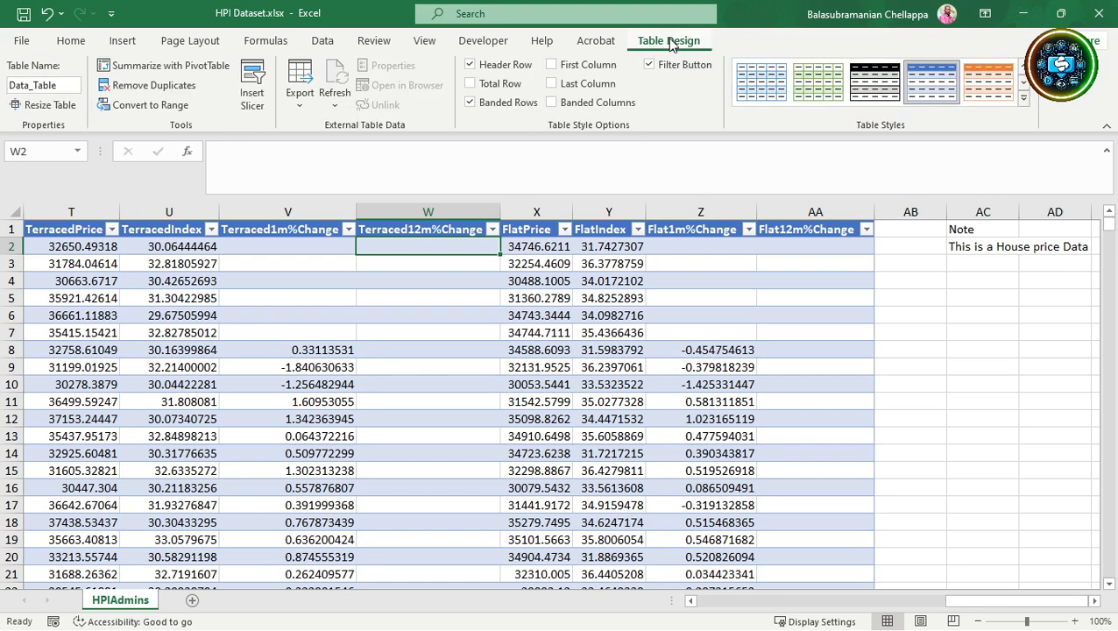
pyautogui.click(132, 107)
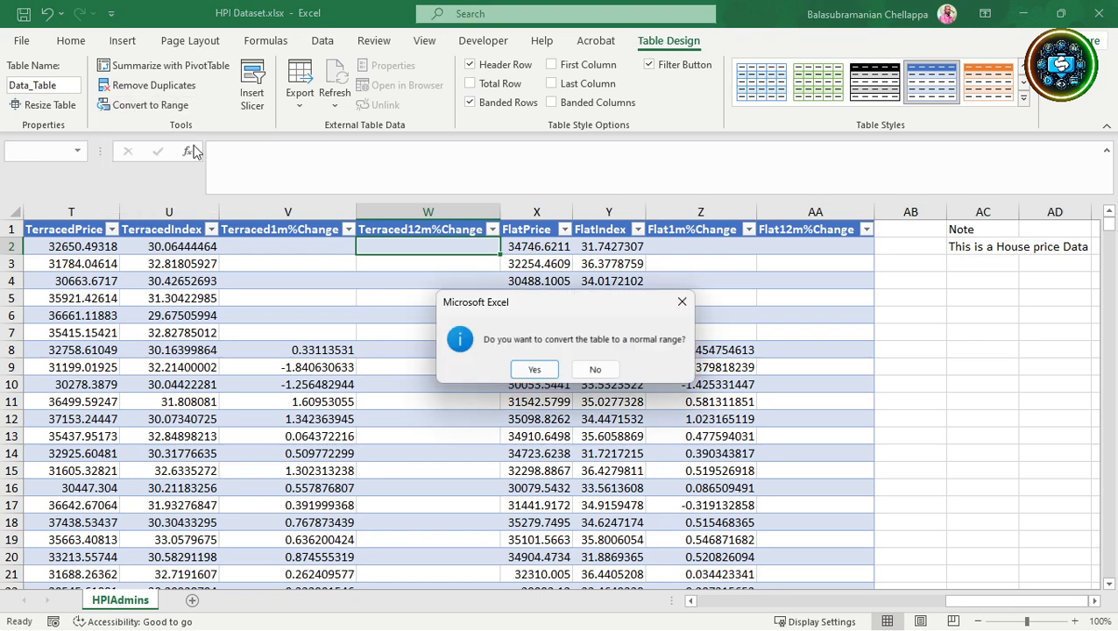
pyautogui.click(534, 369)
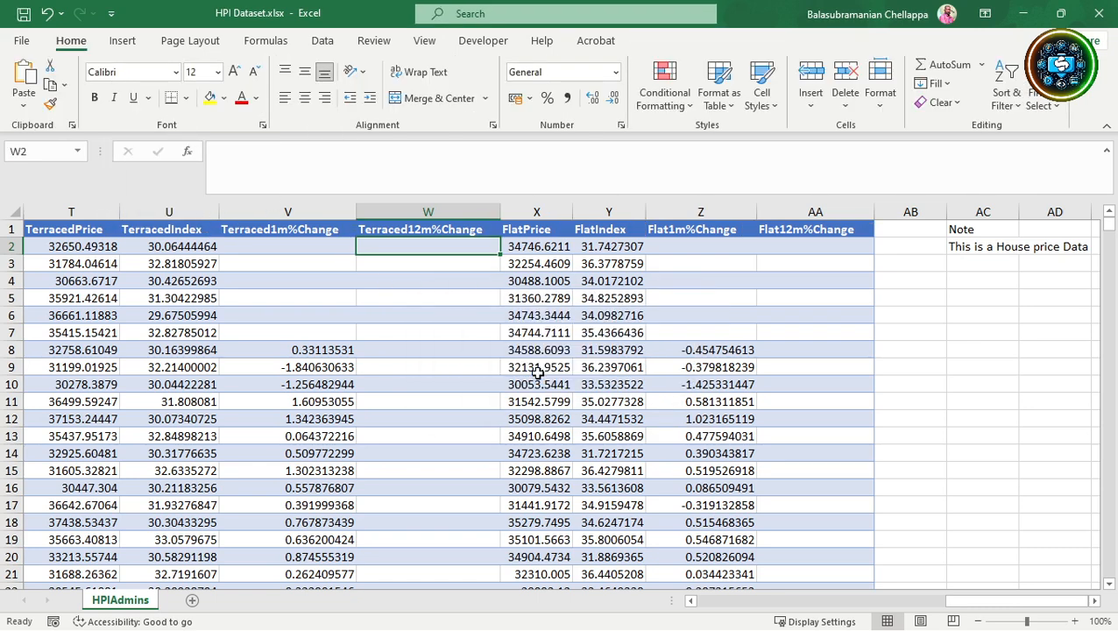
pyautogui.click(448, 309)
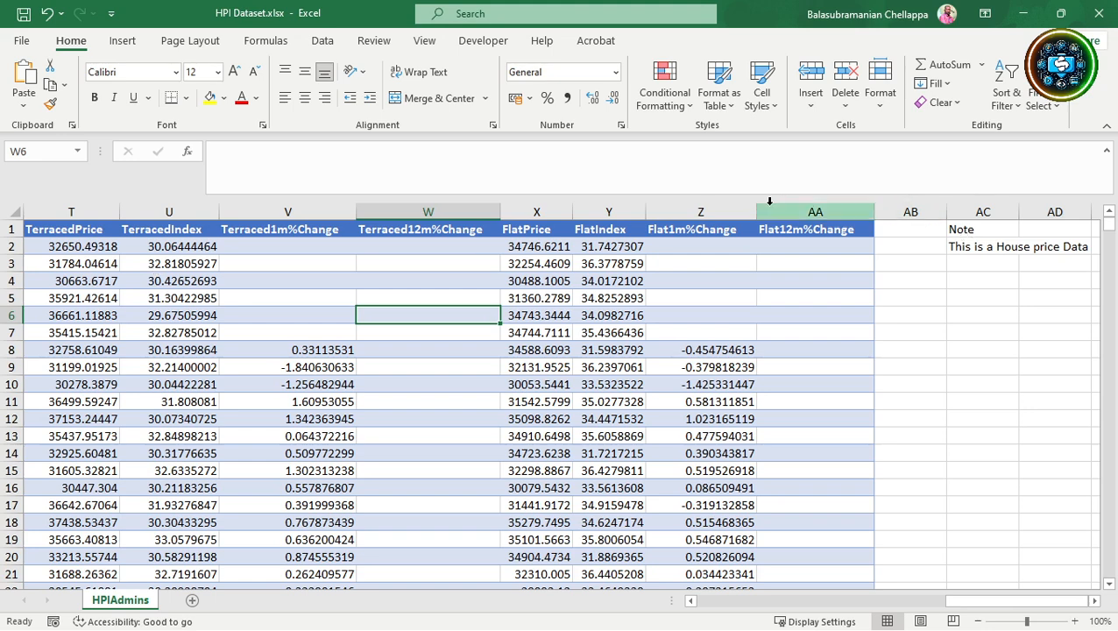
# - Create a table with headers from the data range, excluding the separate Note column
pyautogui.moveTo(246, 231); pyautogui.dragTo(620, 229)
pyautogui.click(369, 261)
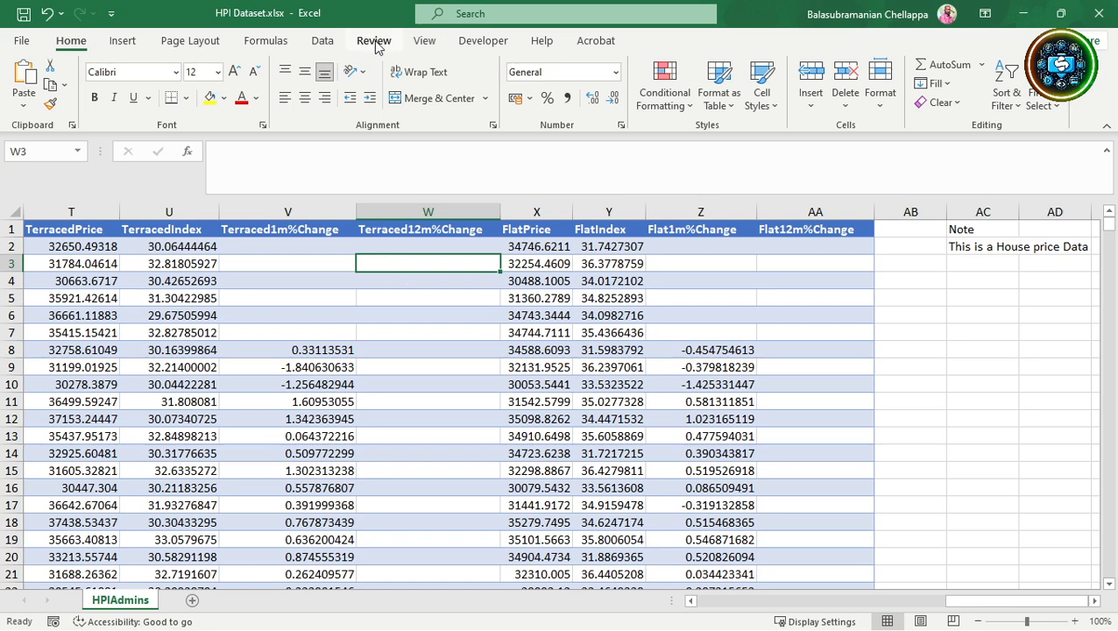
pyautogui.hotkey('ctrl', 't')
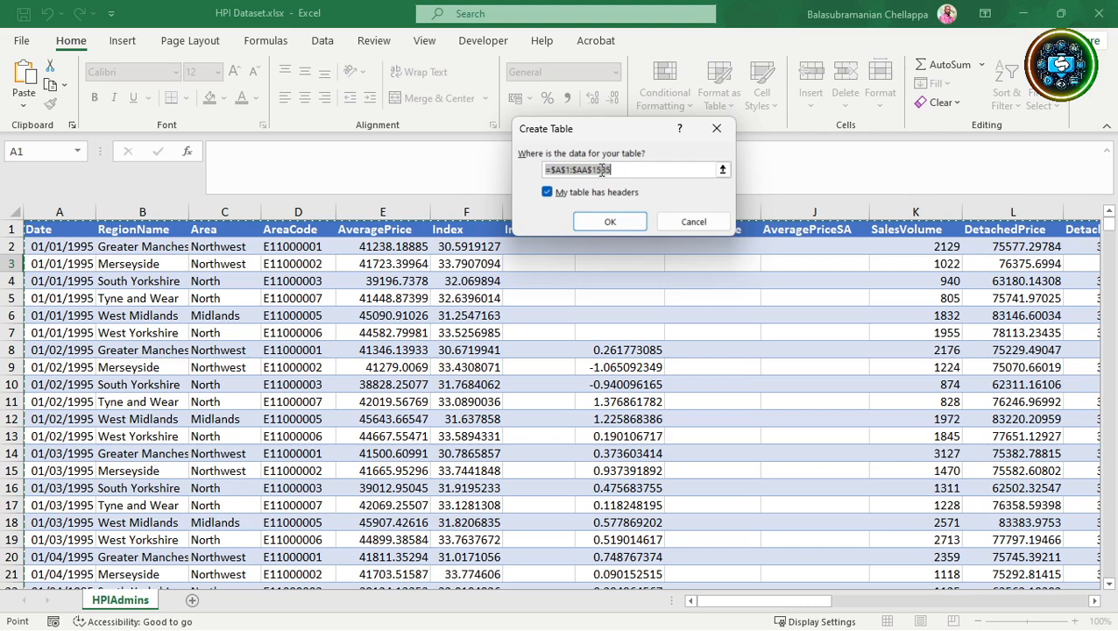
pyautogui.click(609, 223)
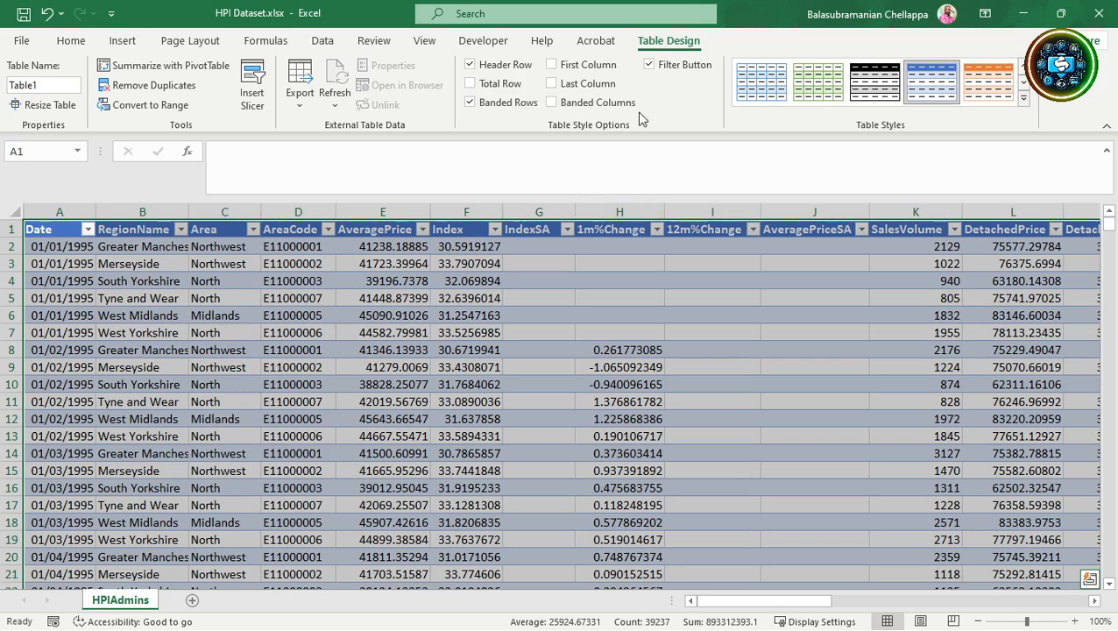
# - Check the new table's name without changing it, and save and close the HPI Dataset workbook
pyautogui.doubleClick(63, 86)
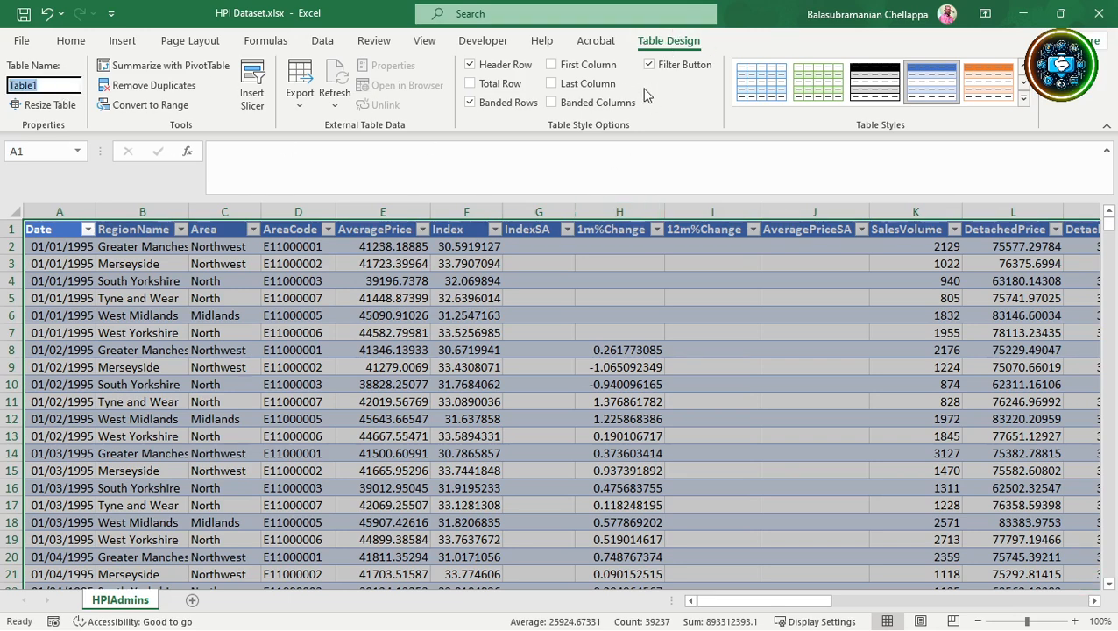
pyautogui.click(24, 19)
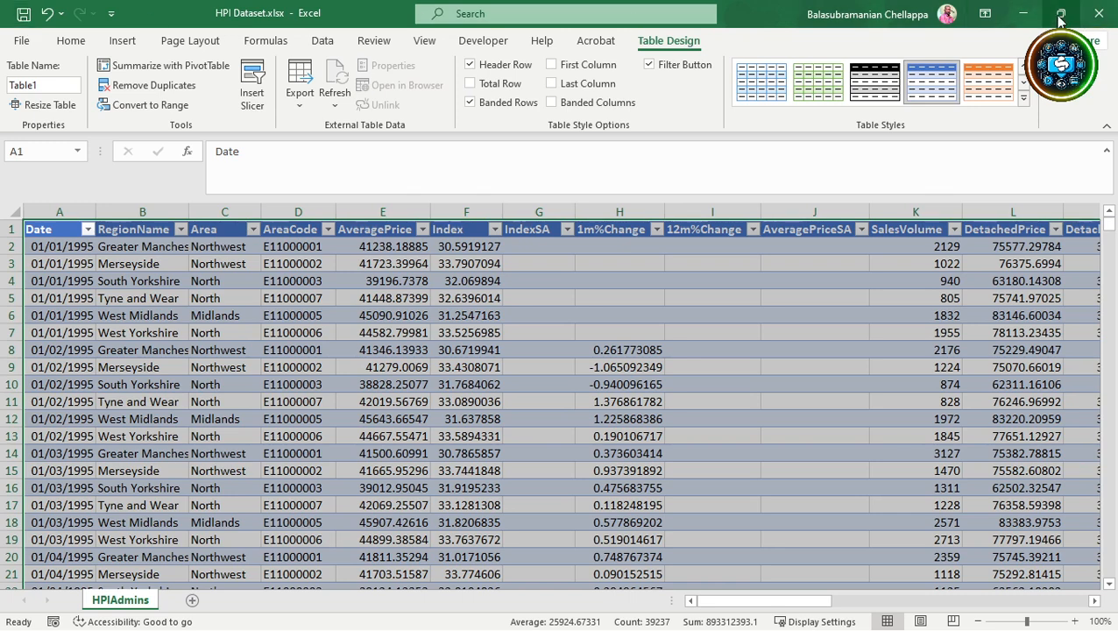
pyautogui.click(1097, 14)
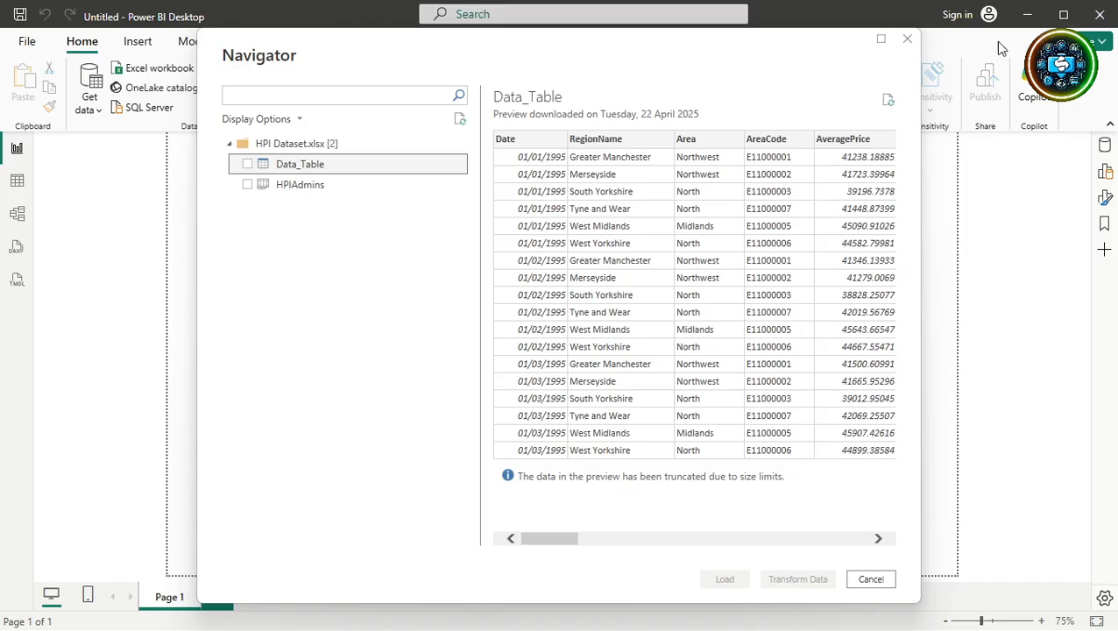
# - Cancel the open Navigator in Power BI Desktop and import HPI Dataset.xlsx again from the May 2025 Batch Dataset folder
pyautogui.click(871, 579)
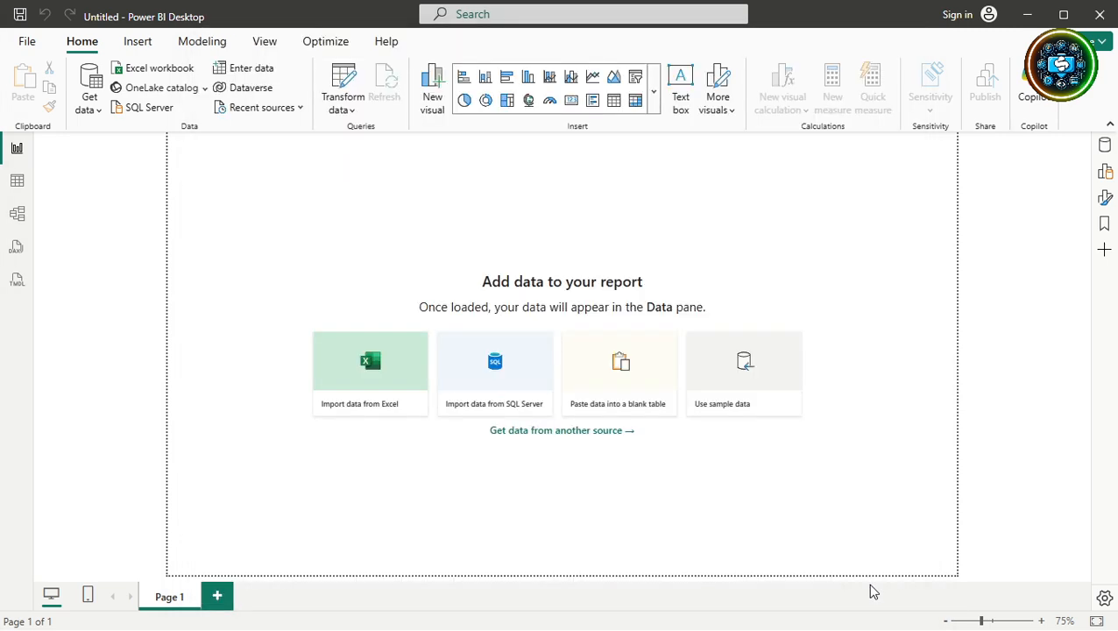
pyautogui.click(362, 407)
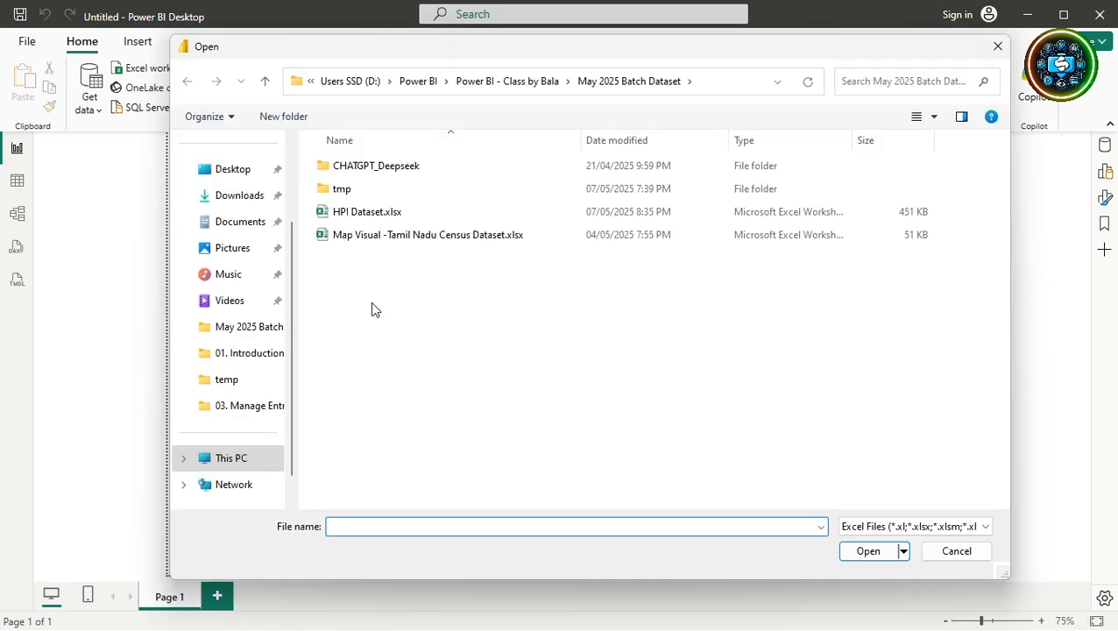
pyautogui.click(390, 213)
pyautogui.click(865, 552)
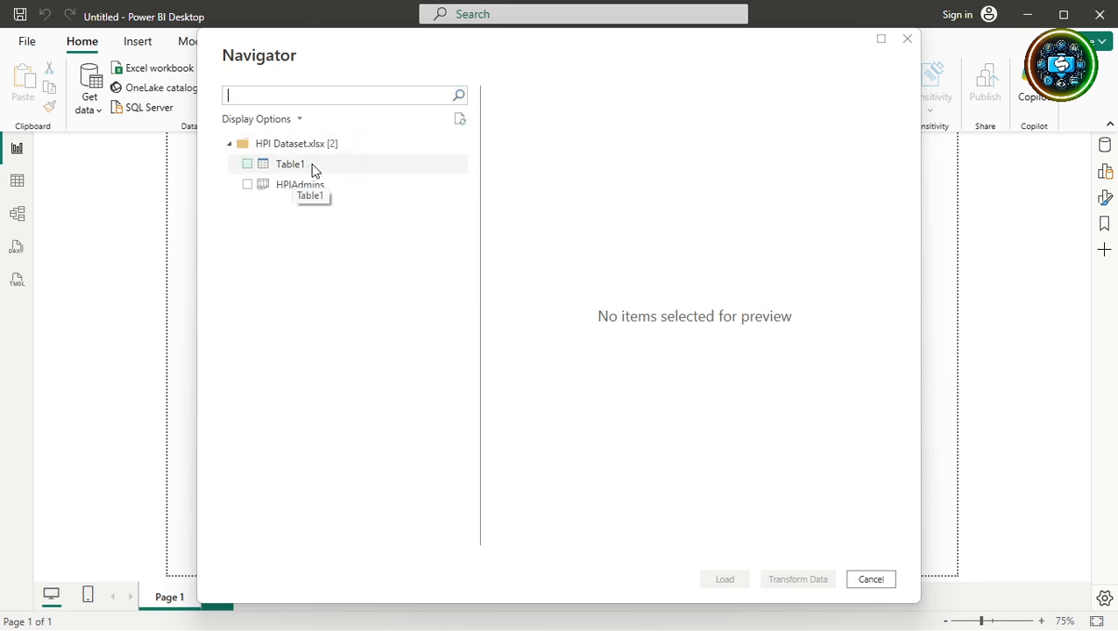
# - Select the HPIAdmins sheet and examine its preview across to the last columns and back
pyautogui.click(247, 185)
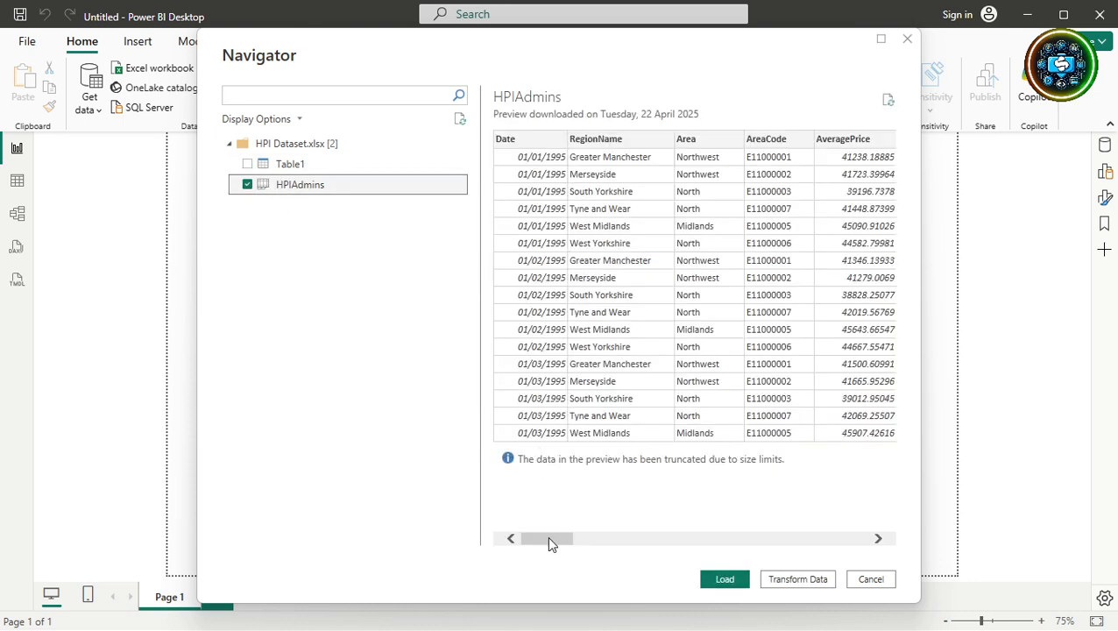
pyautogui.moveTo(548, 540); pyautogui.dragTo(863, 505)
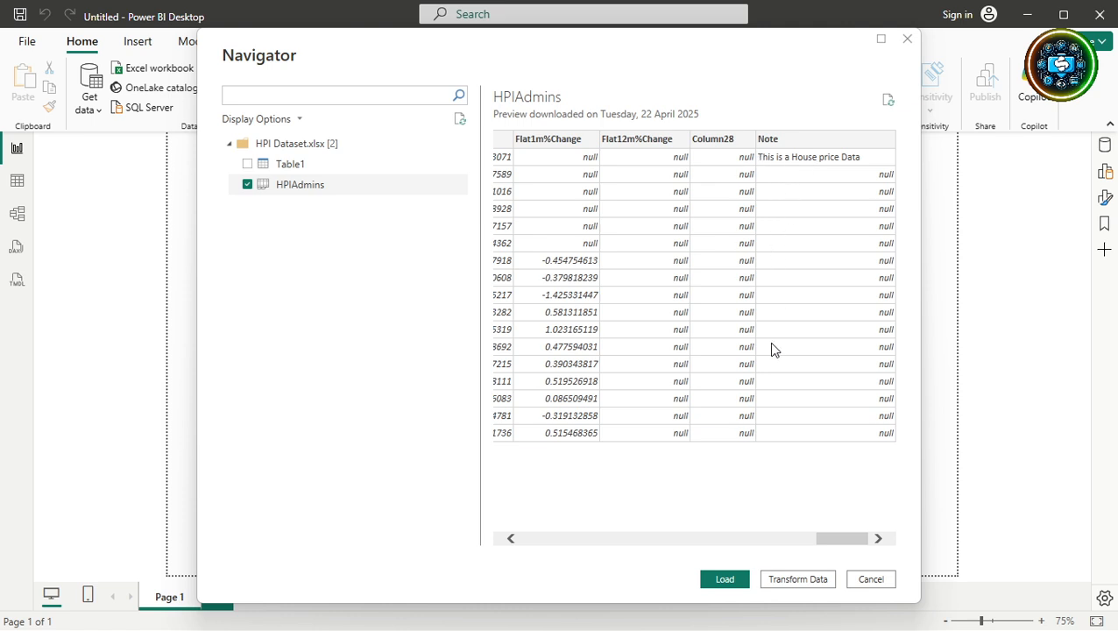
pyautogui.moveTo(836, 539); pyautogui.dragTo(538, 493)
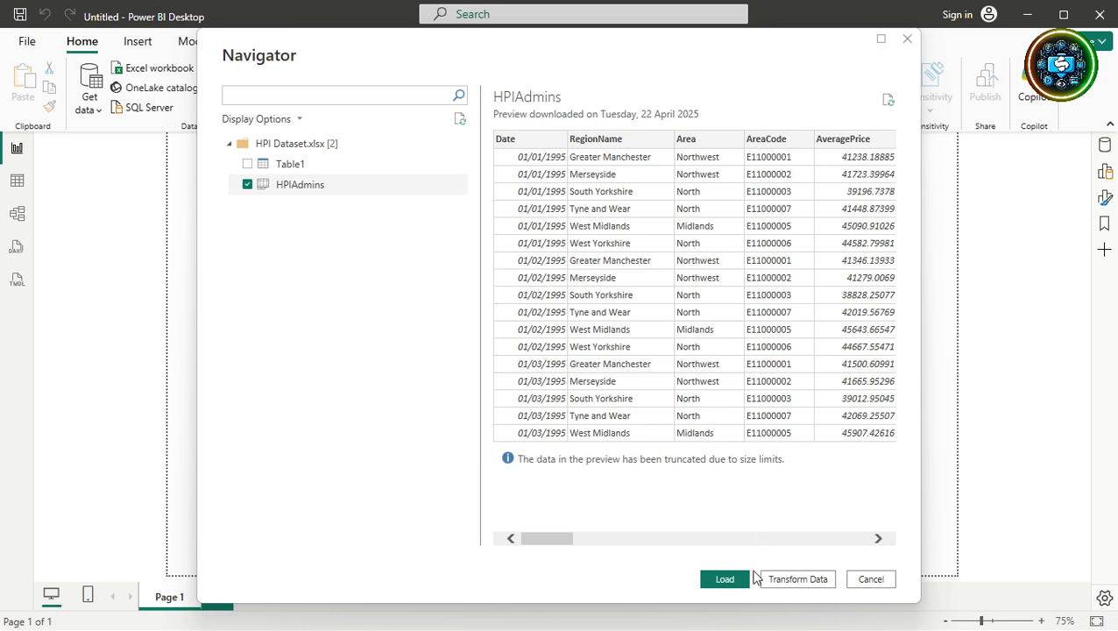
# - Deselect the HPIAdmins sheet and select Table1 in the Navigator instead
pyautogui.click(248, 187)
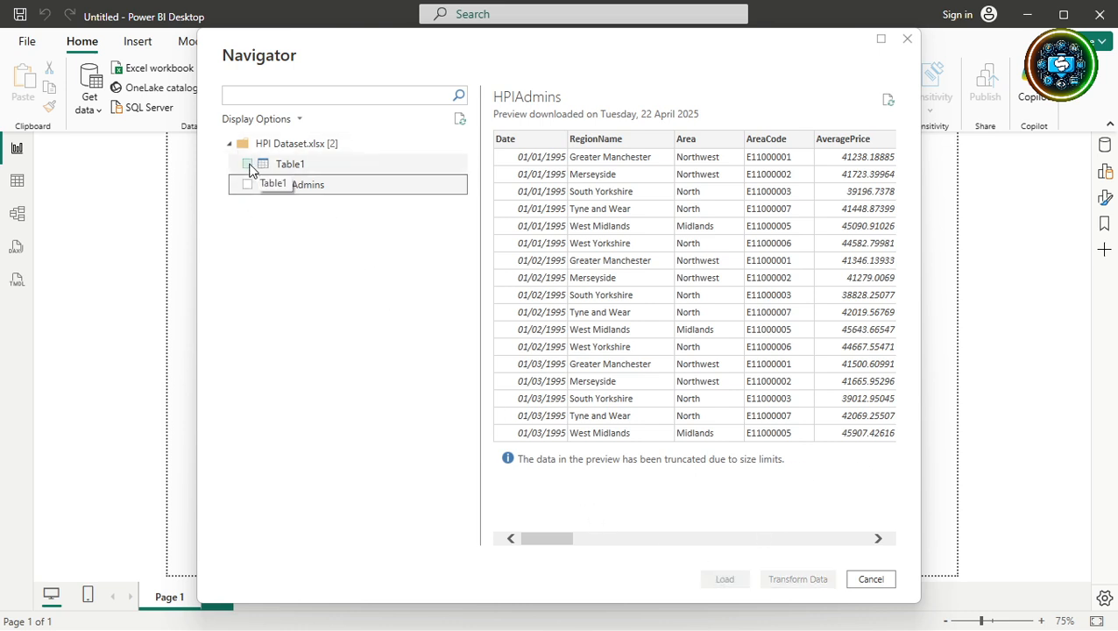
pyautogui.click(247, 164)
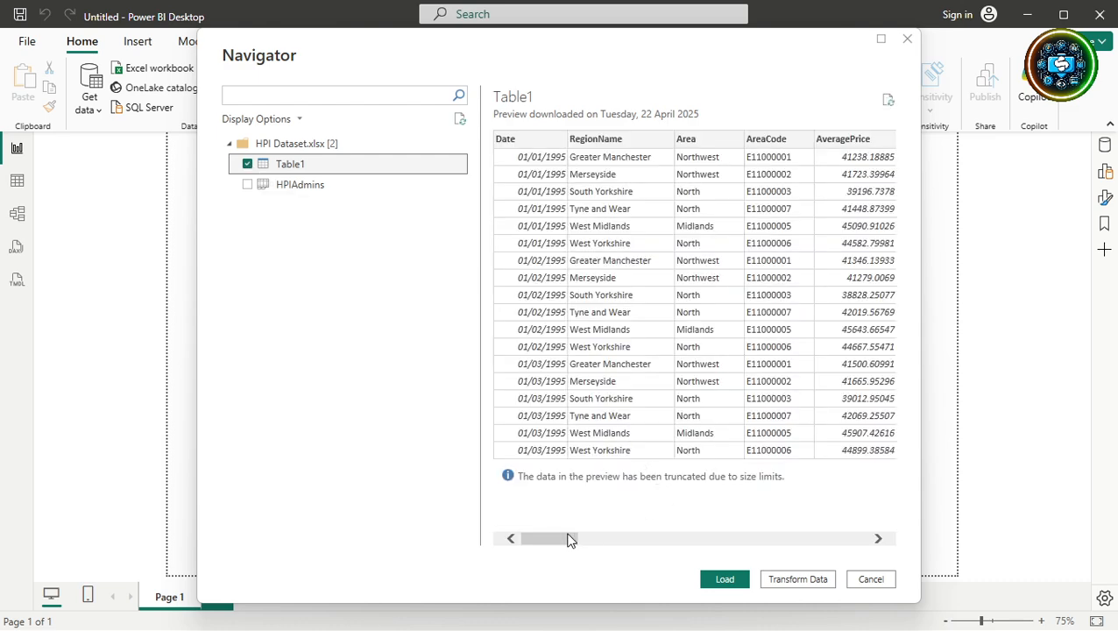
# - Examine the Table1 preview across to its last columns, deselect the table and cancel the import
pyautogui.moveTo(569, 537); pyautogui.dragTo(906, 534)
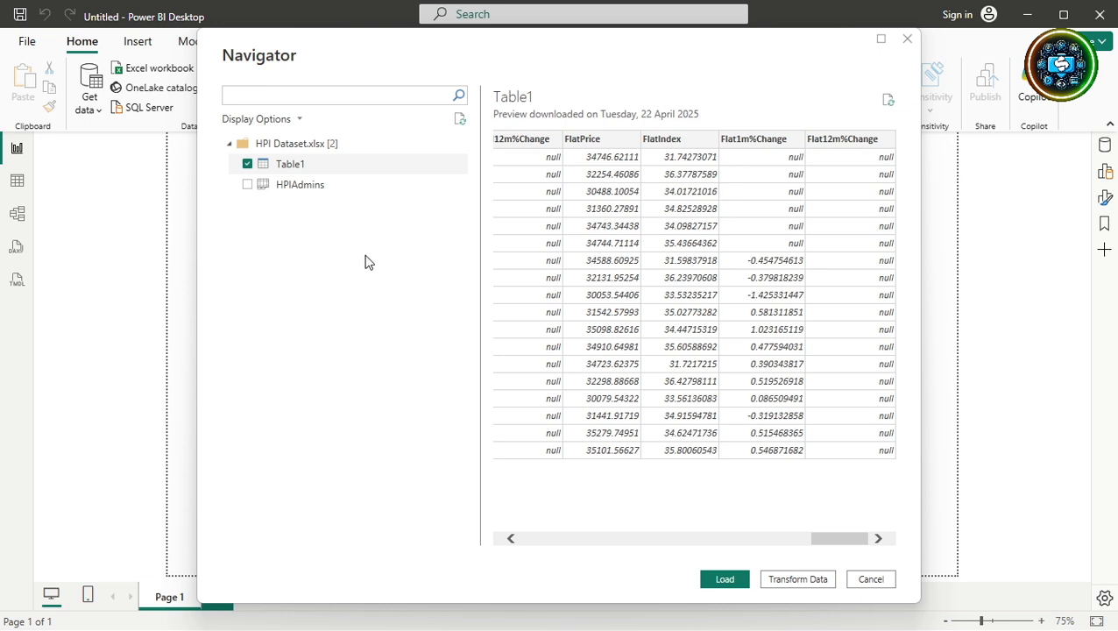
pyautogui.click(249, 163)
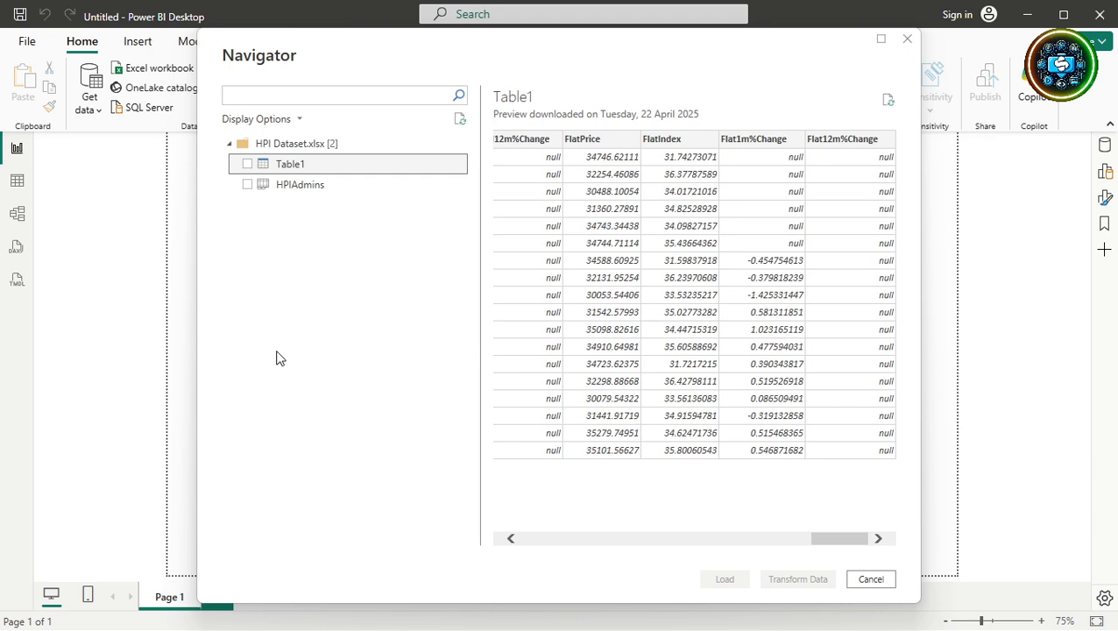
pyautogui.click(867, 579)
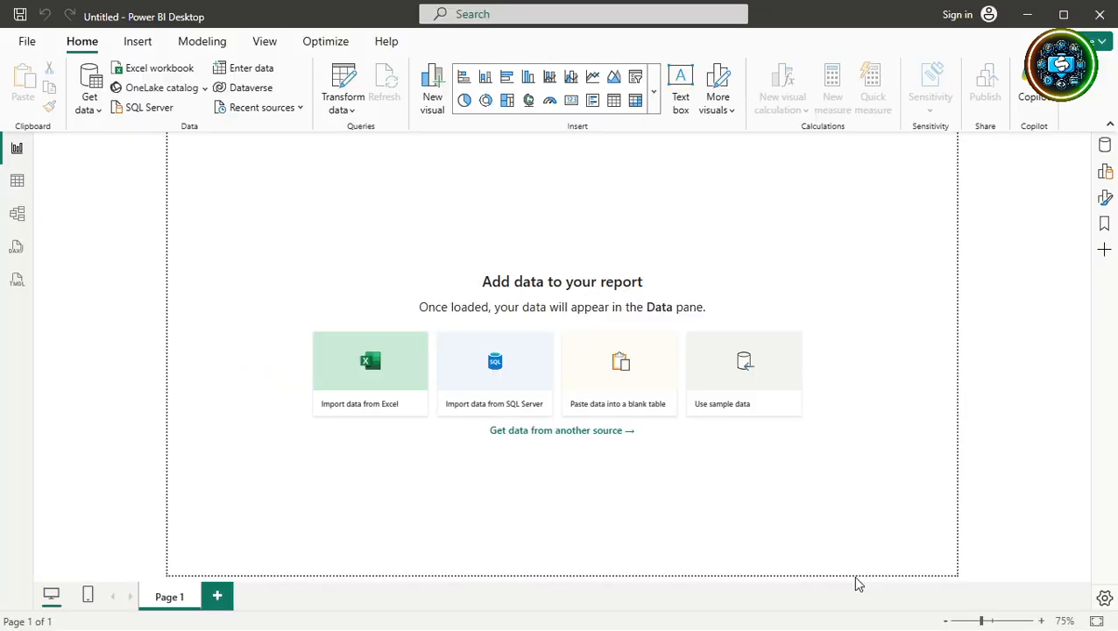
# - Import the Excel workbook HPI Dataset.xlsx again from the May 2025 Batch Dataset folder
pyautogui.click(369, 405)
pyautogui.click(362, 215)
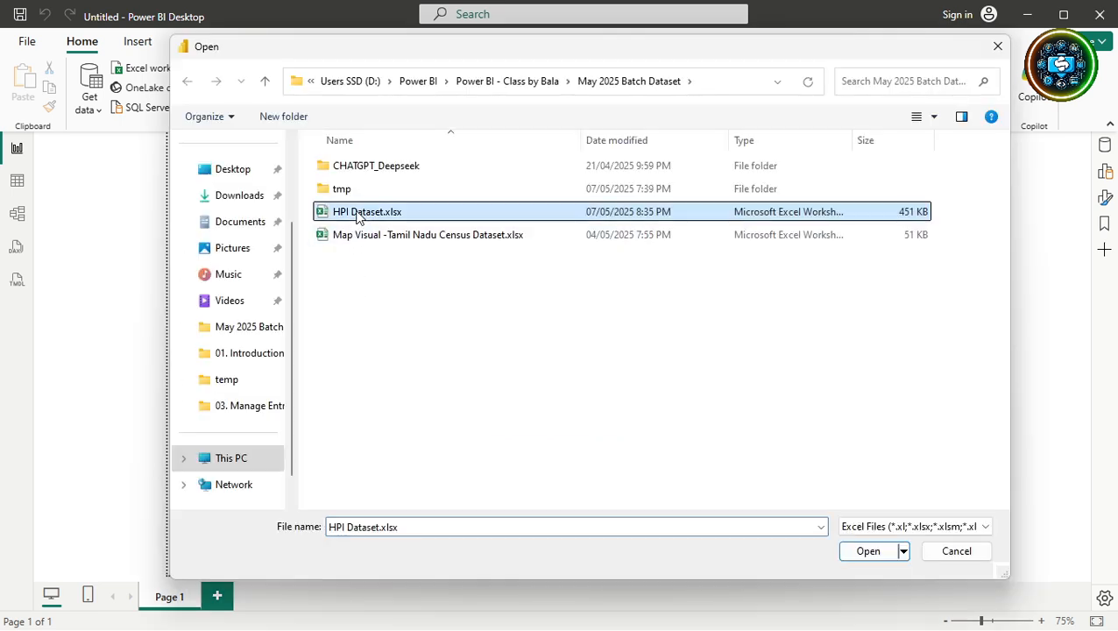
pyautogui.click(863, 550)
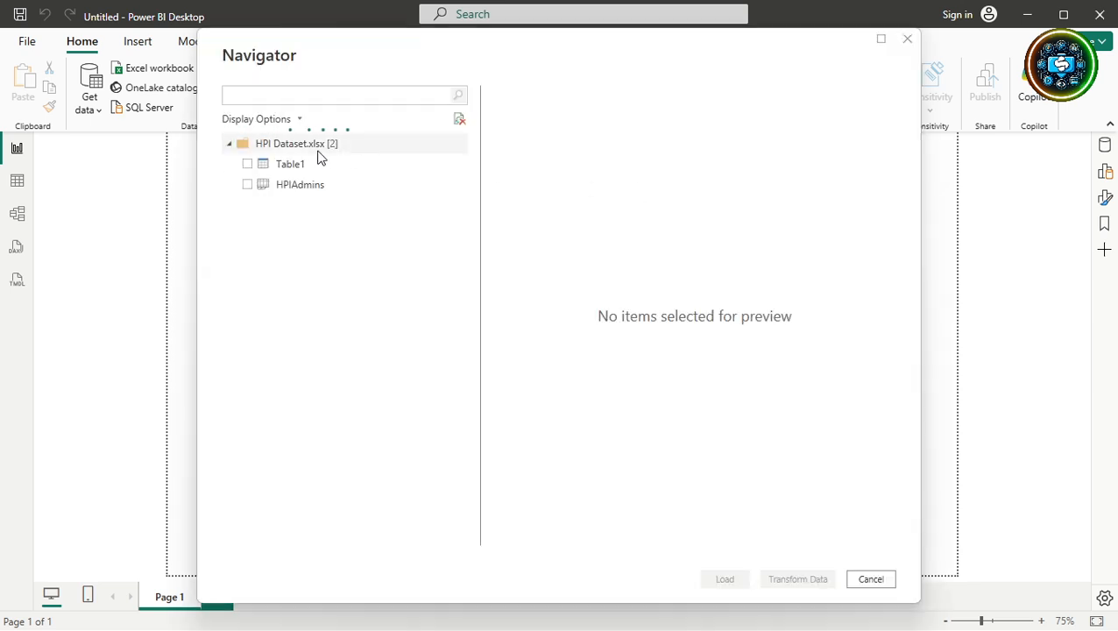
# - Preview Table1 from HPI Dataset.xlsx, select it for import and load it without transforming the data
pyautogui.click(317, 168)
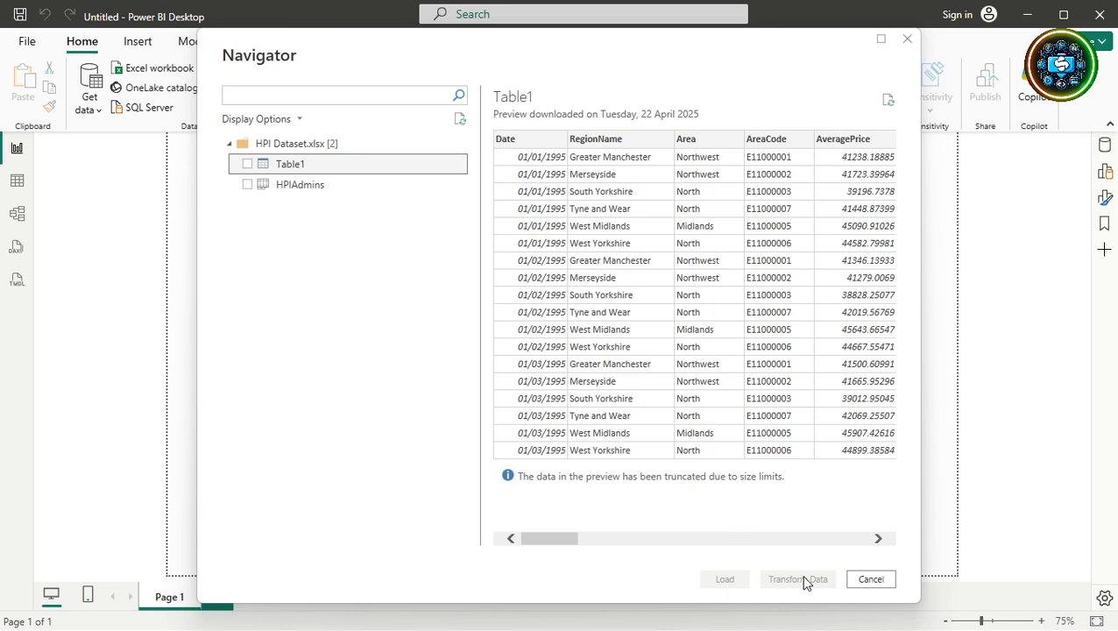
pyautogui.click(248, 164)
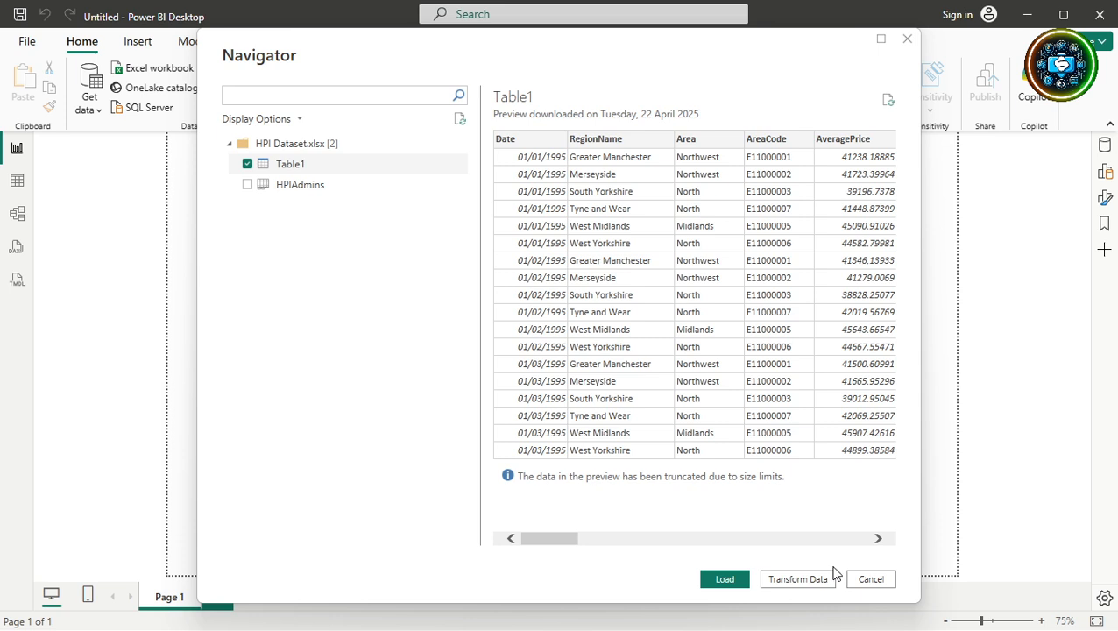
pyautogui.click(727, 581)
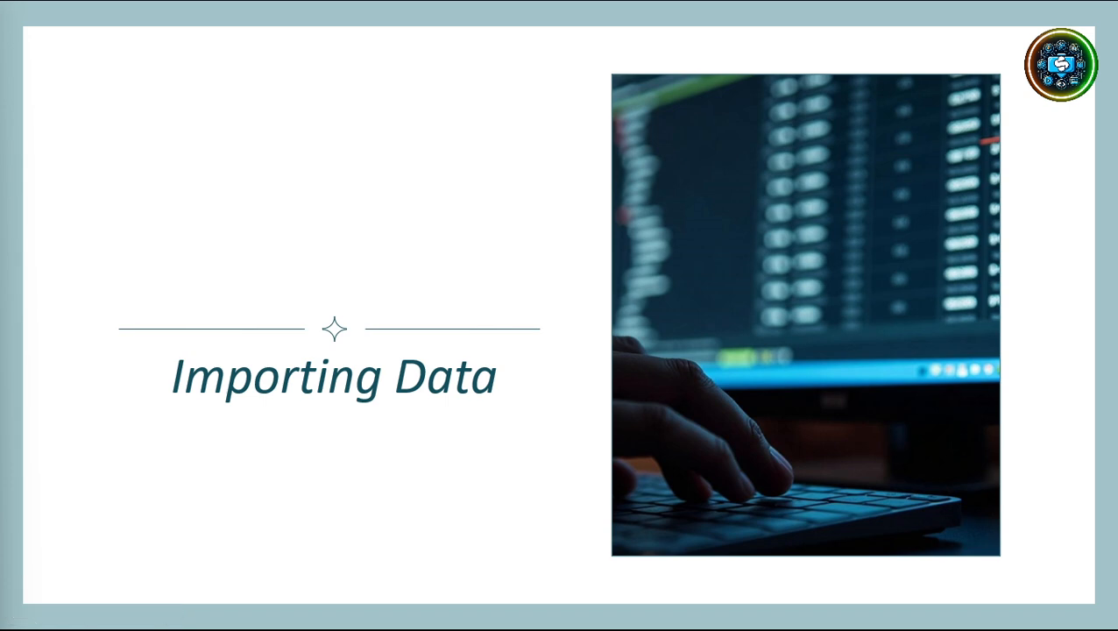
pyautogui.press('Right')
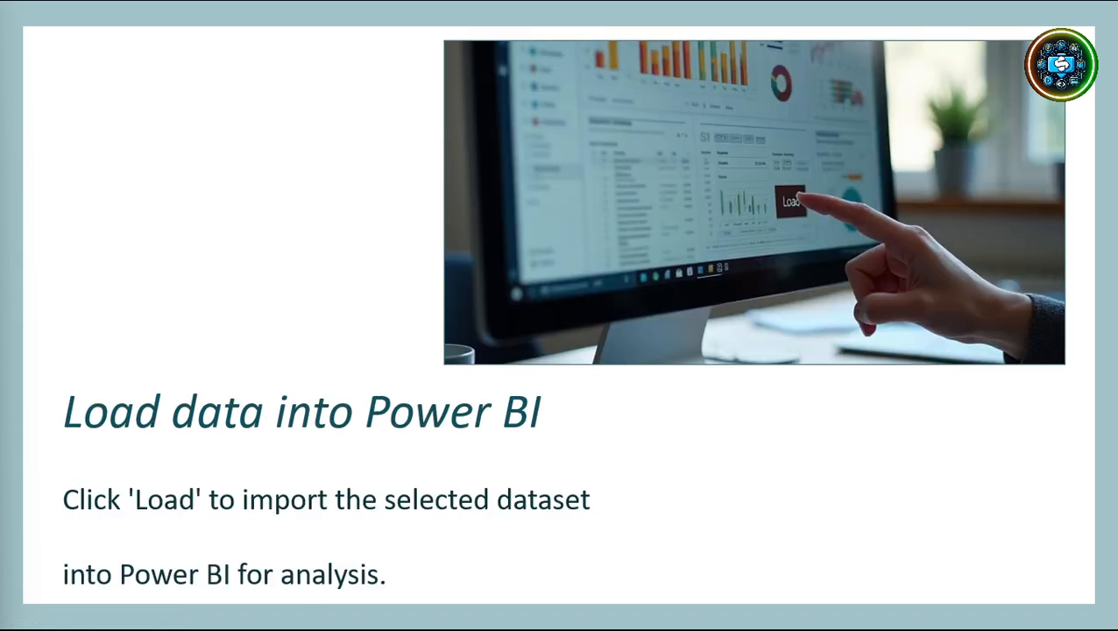
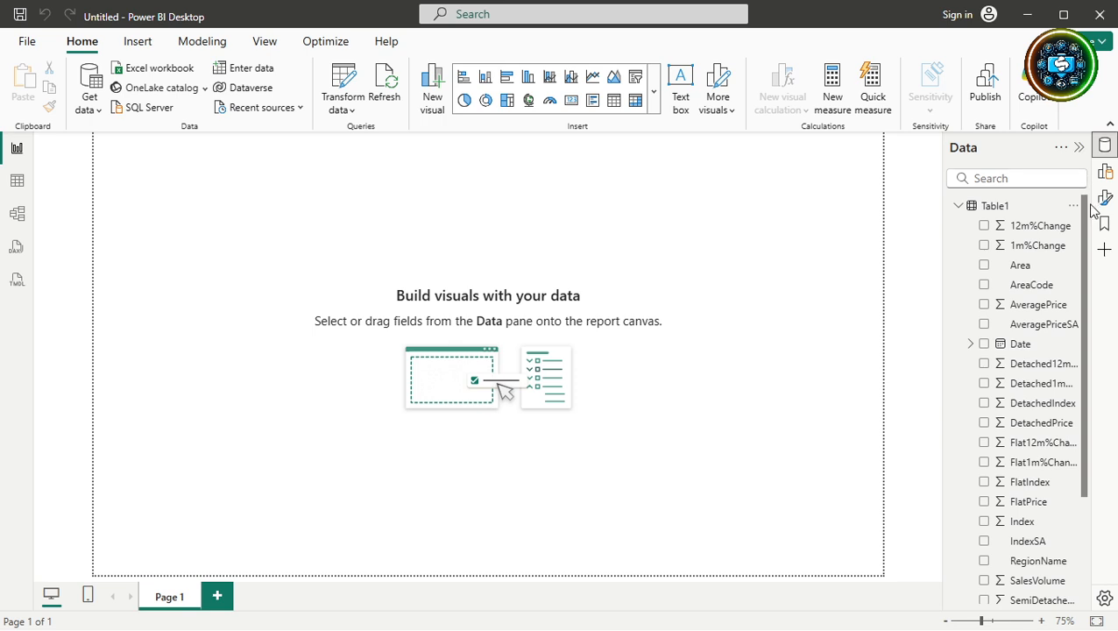
# - Look through the Table1 fields to the end of the list, search them for "sale" and clear the search
pyautogui.moveTo(1089, 221)
pyautogui.mouseDown()
pyautogui.moveTo(1084, 364)
pyautogui.moveTo(1089, 221)
pyautogui.mouseUp()
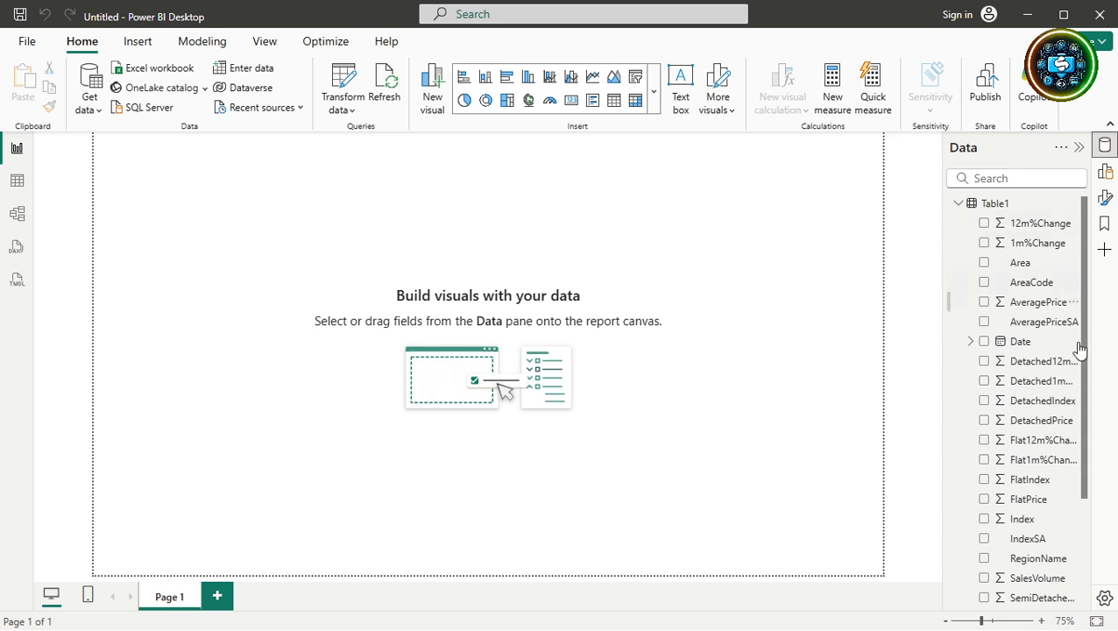
pyautogui.scroll(-3, 1086, 375)
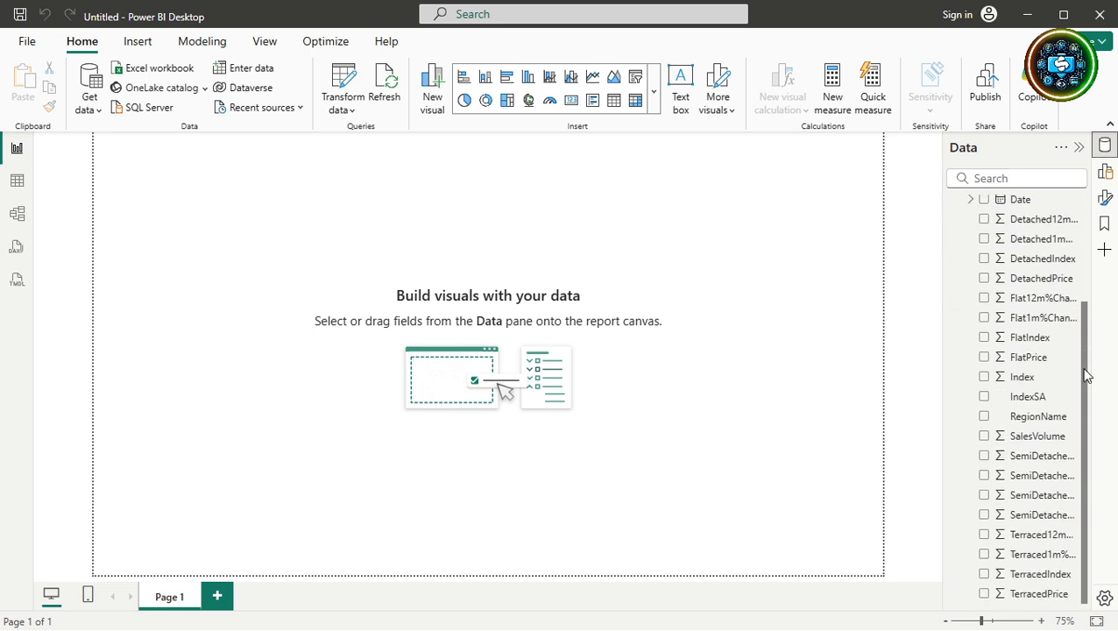
pyautogui.scroll(3, 1079, 378)
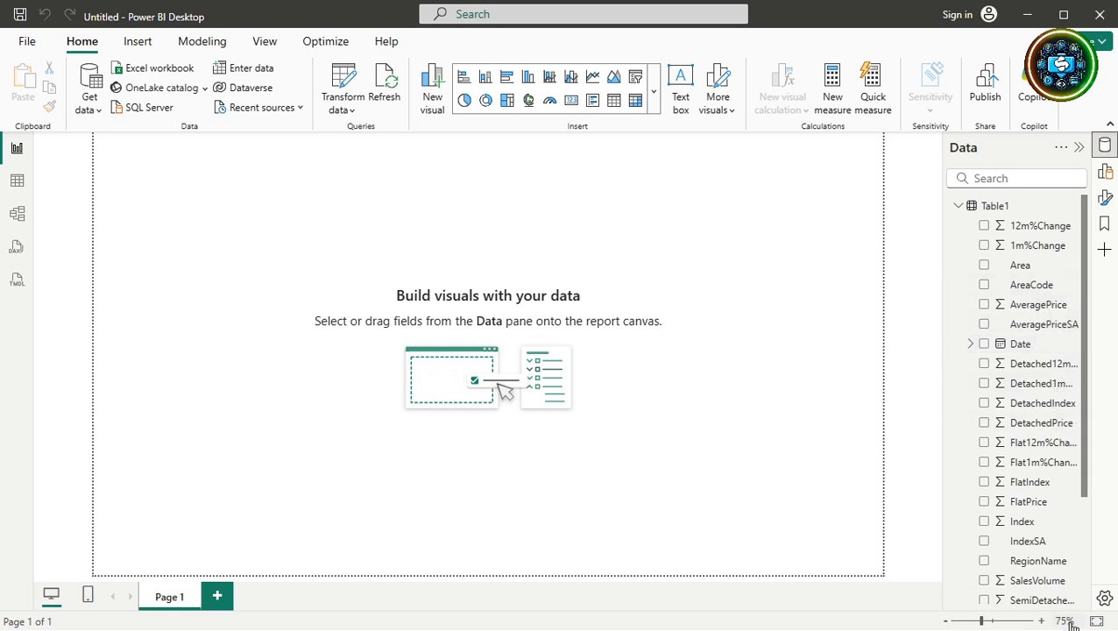
pyautogui.click(998, 177)
pyautogui.write('sale')
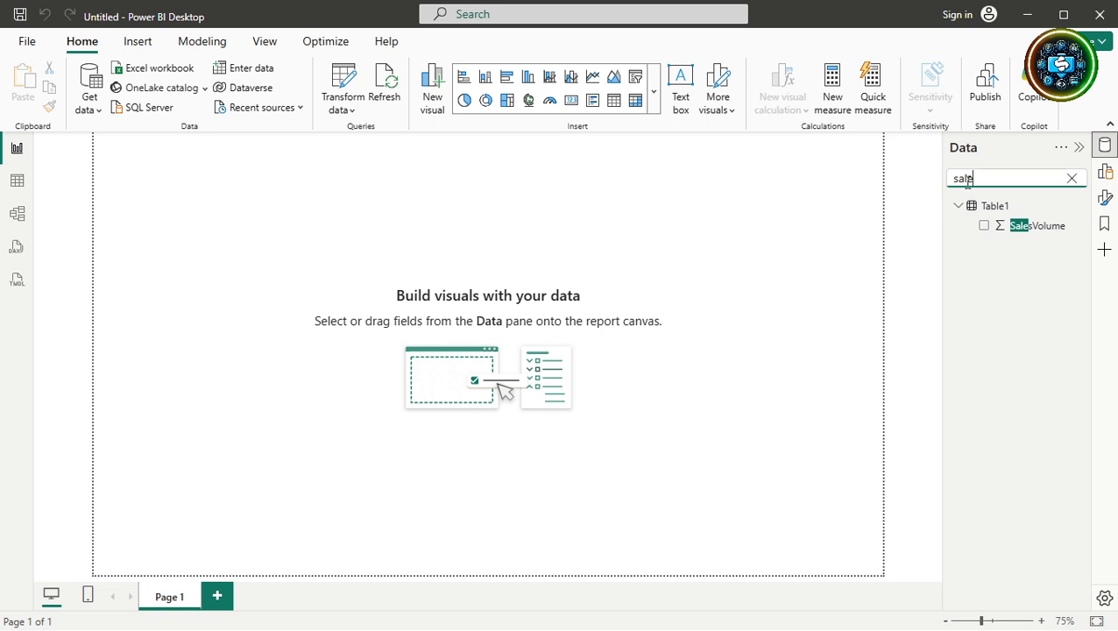
pyautogui.click(1070, 180)
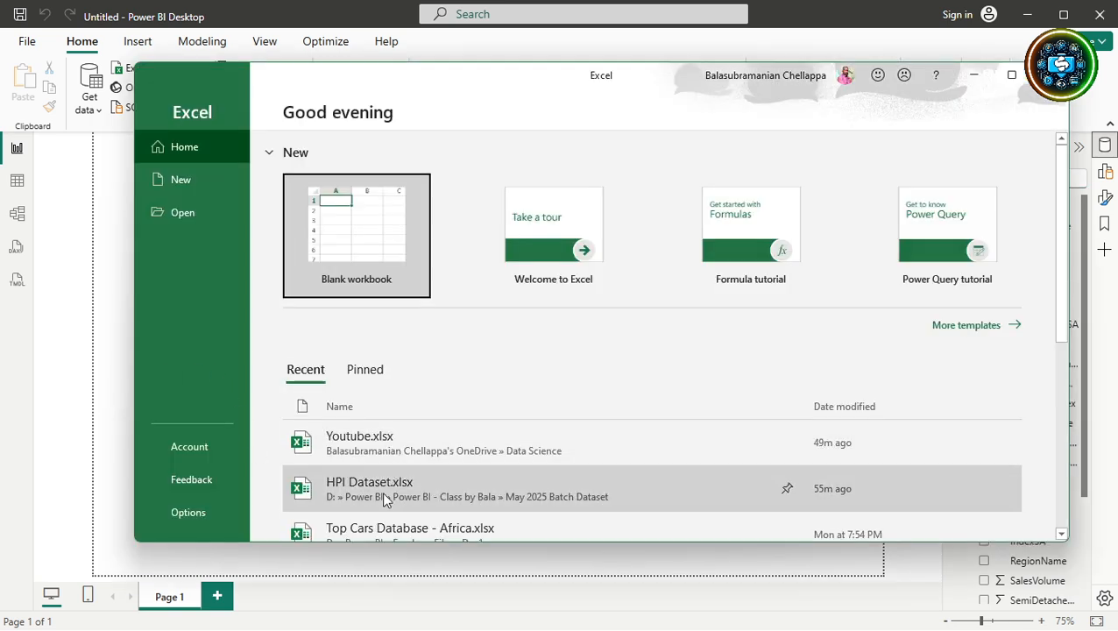
# - Open HPI Dataset.xlsx from the recent files in Excel, view its columns full-screen and minimize the workbook
pyautogui.click(383, 499)
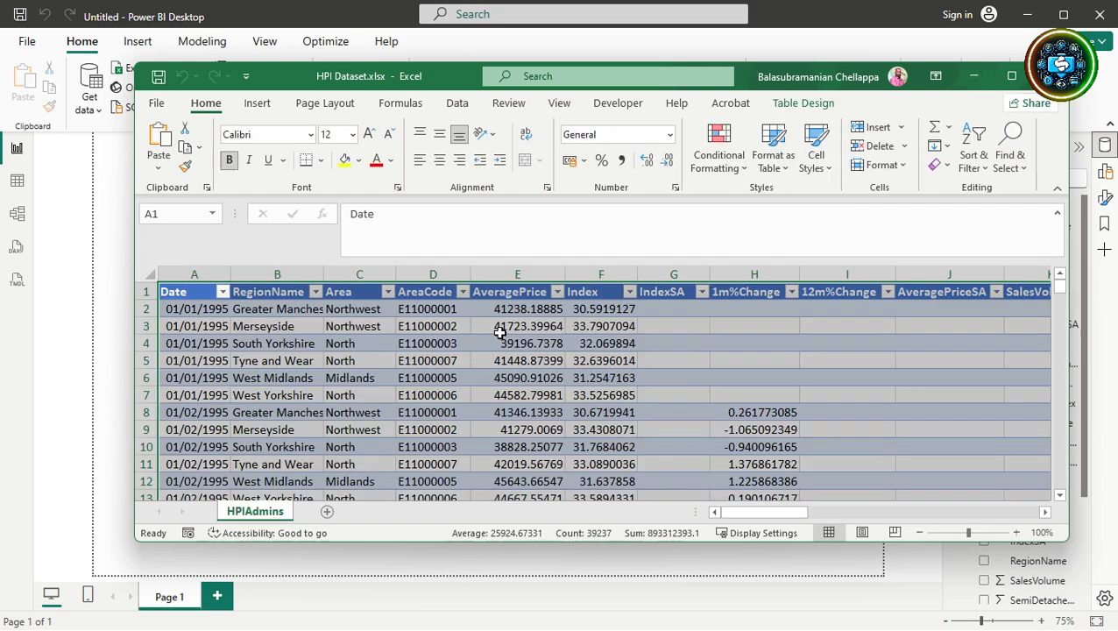
pyautogui.click(1010, 77)
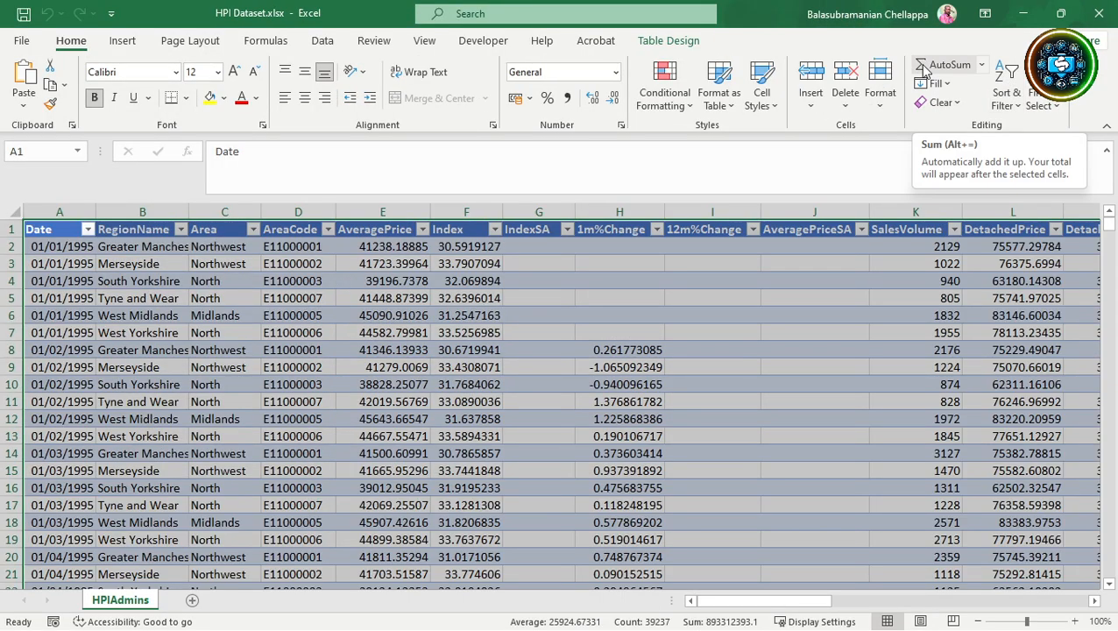
pyautogui.click(1025, 15)
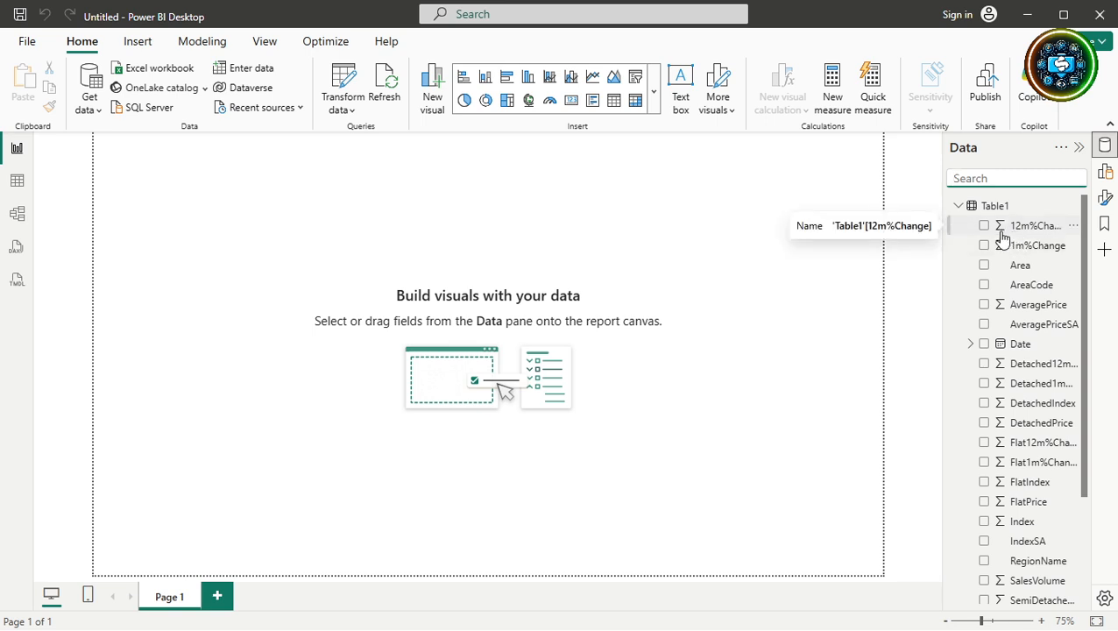
# - Widen the Data pane, inspect the levels of the Date field's Date Hierarchy, collapse it and review the remaining fields
pyautogui.click(970, 346)
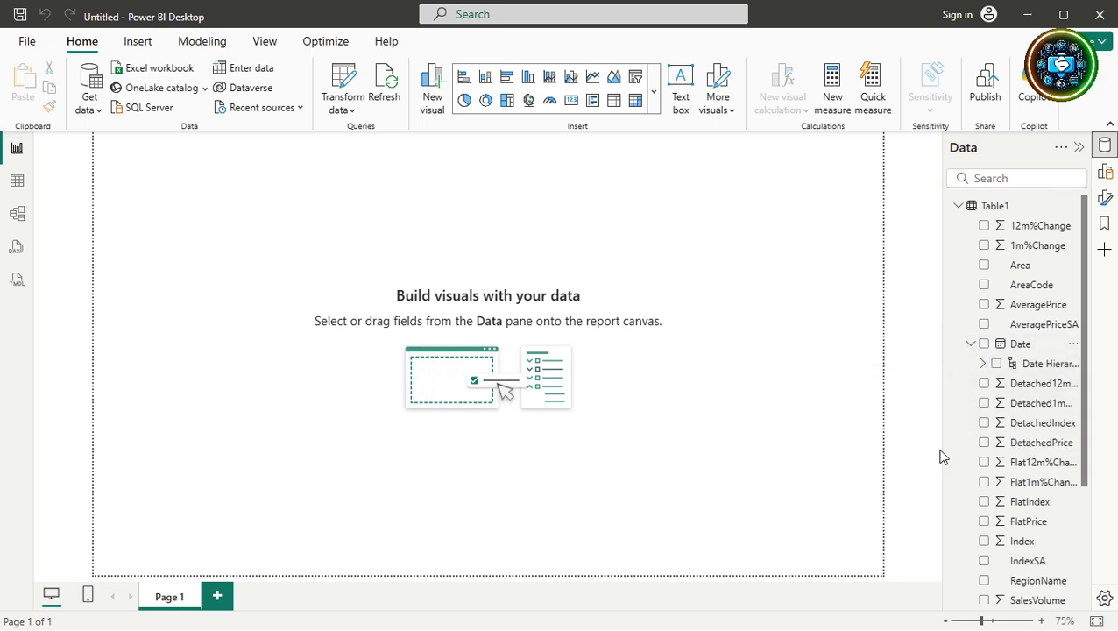
pyautogui.moveTo(941, 446); pyautogui.dragTo(797, 433)
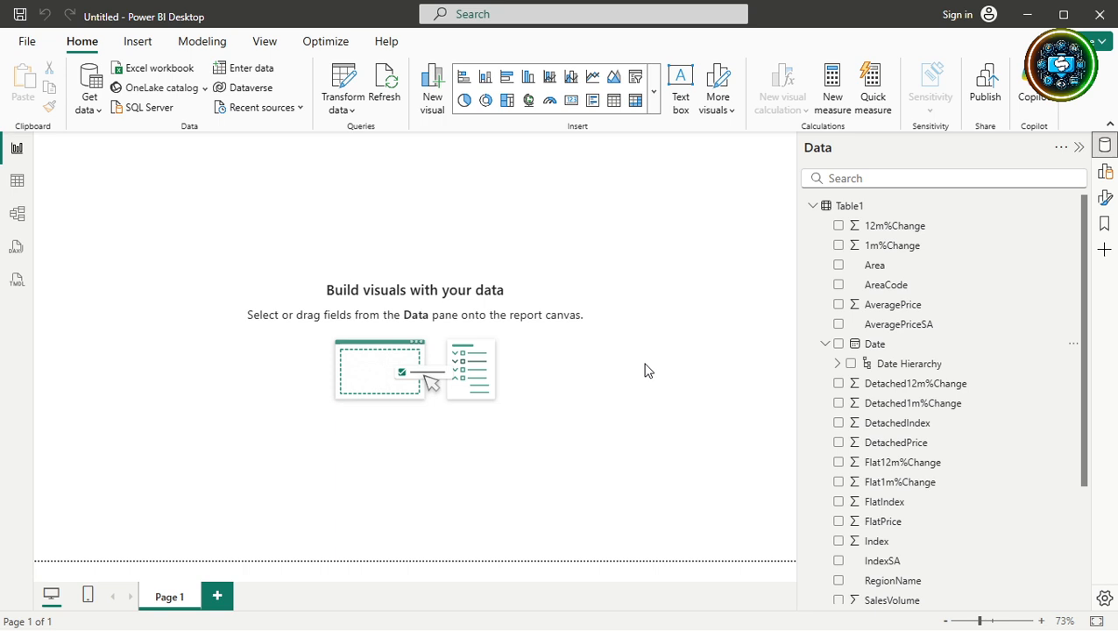
pyautogui.click(836, 368)
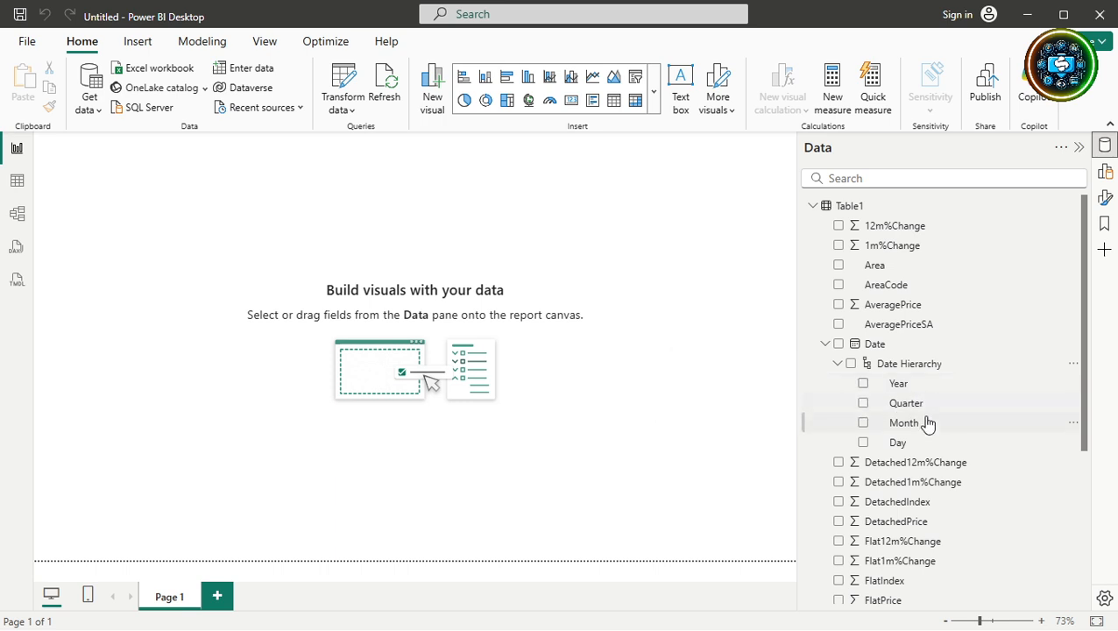
pyautogui.click(823, 344)
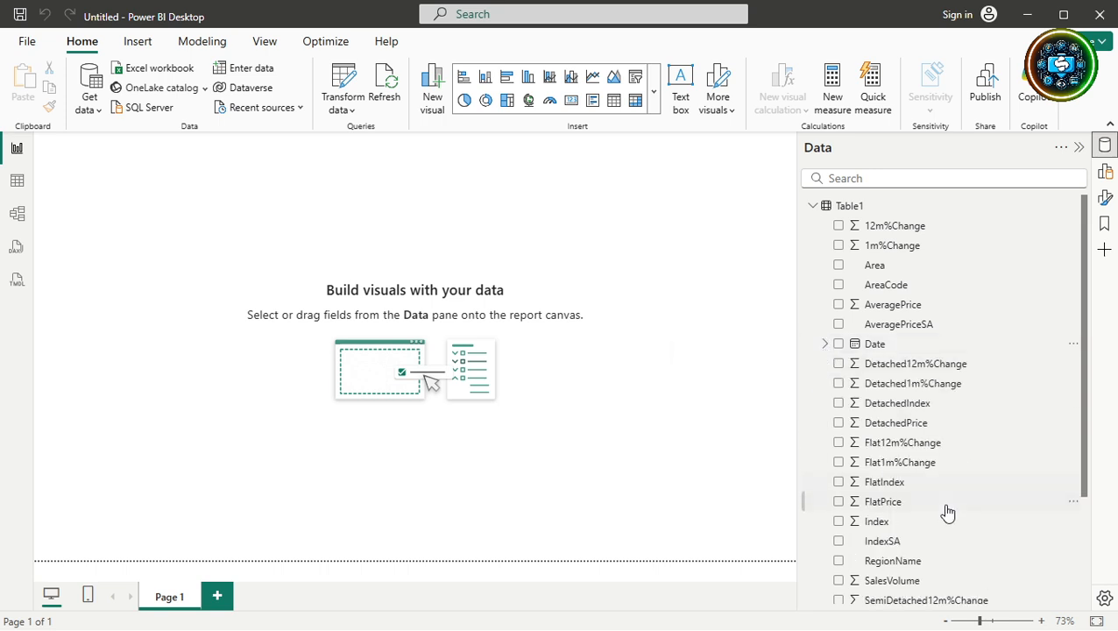
pyautogui.scroll(-3, 945, 514)
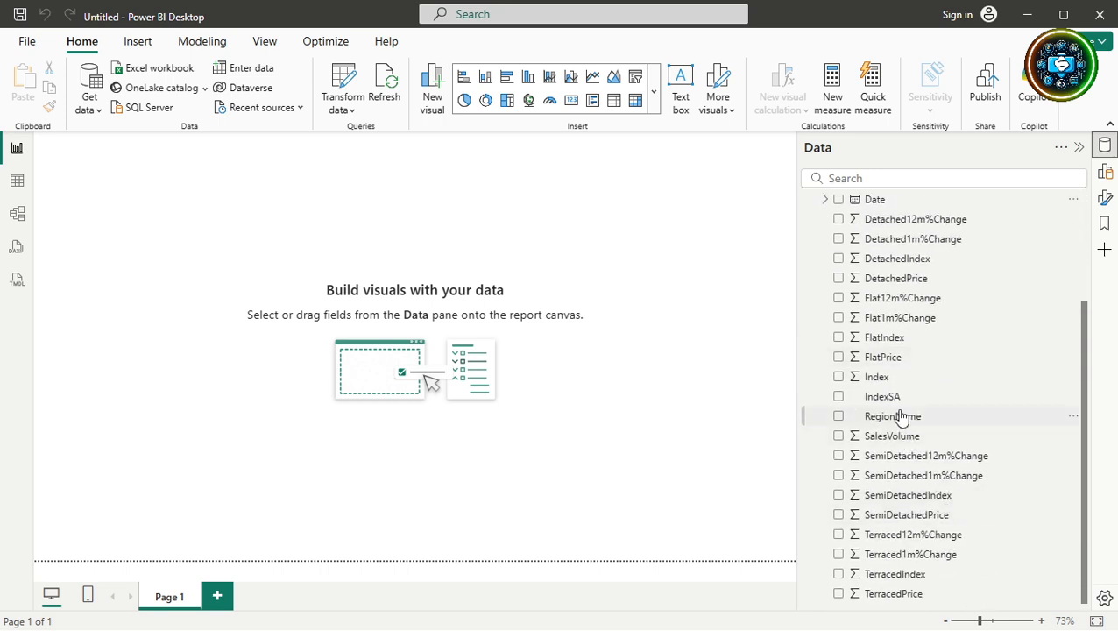
pyautogui.scroll(3, 903, 417)
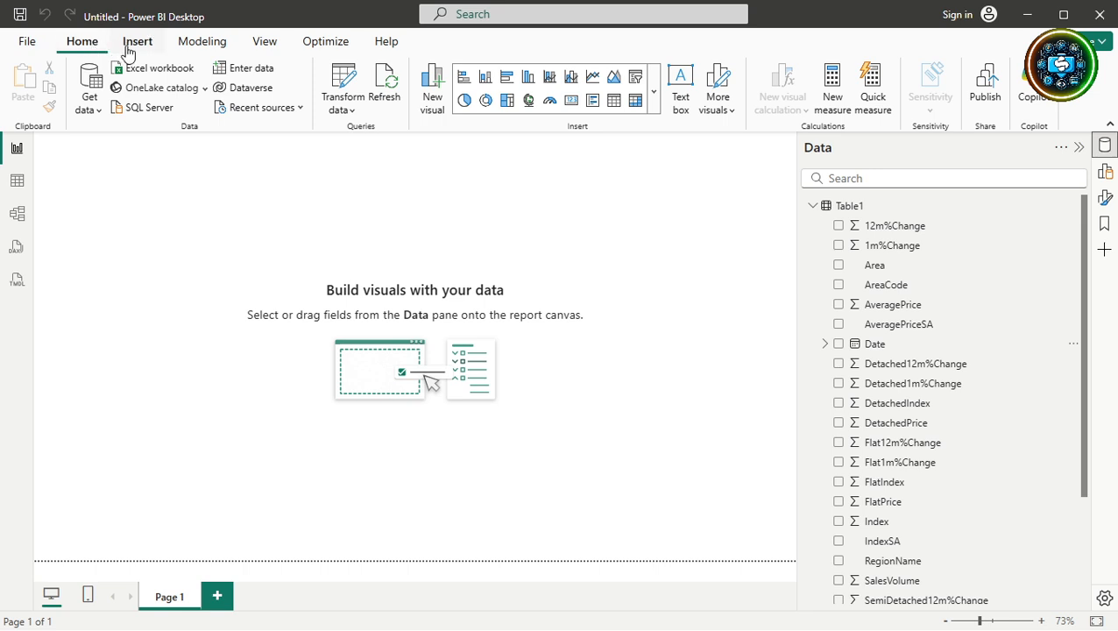
# - Select the Area field to view its column and table properties, and narrow the Data pane again
pyautogui.click(886, 265)
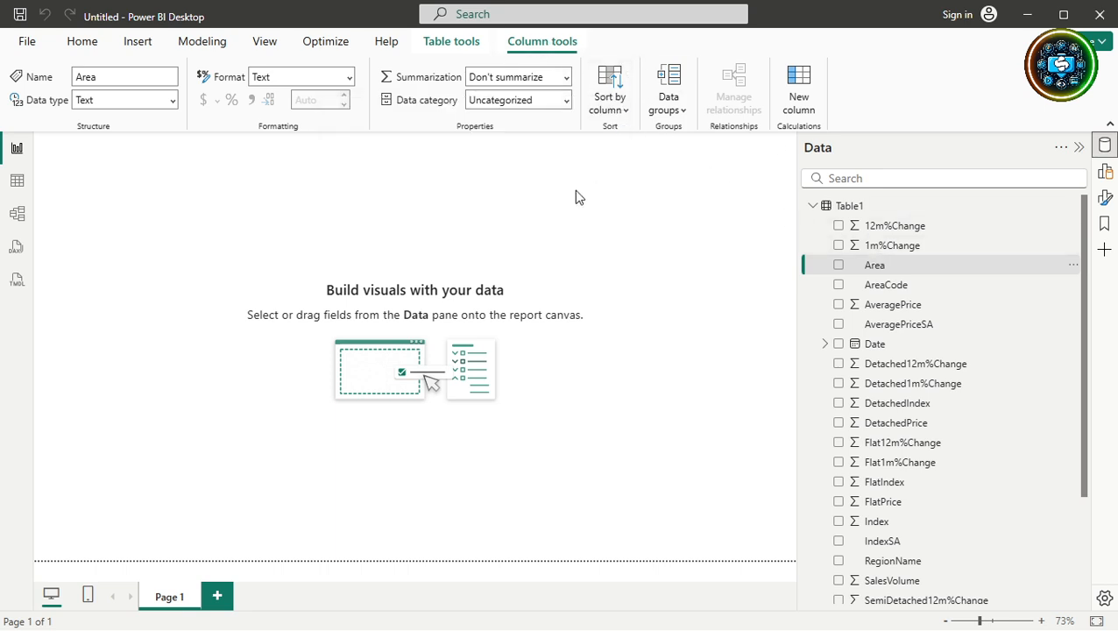
pyautogui.click(451, 45)
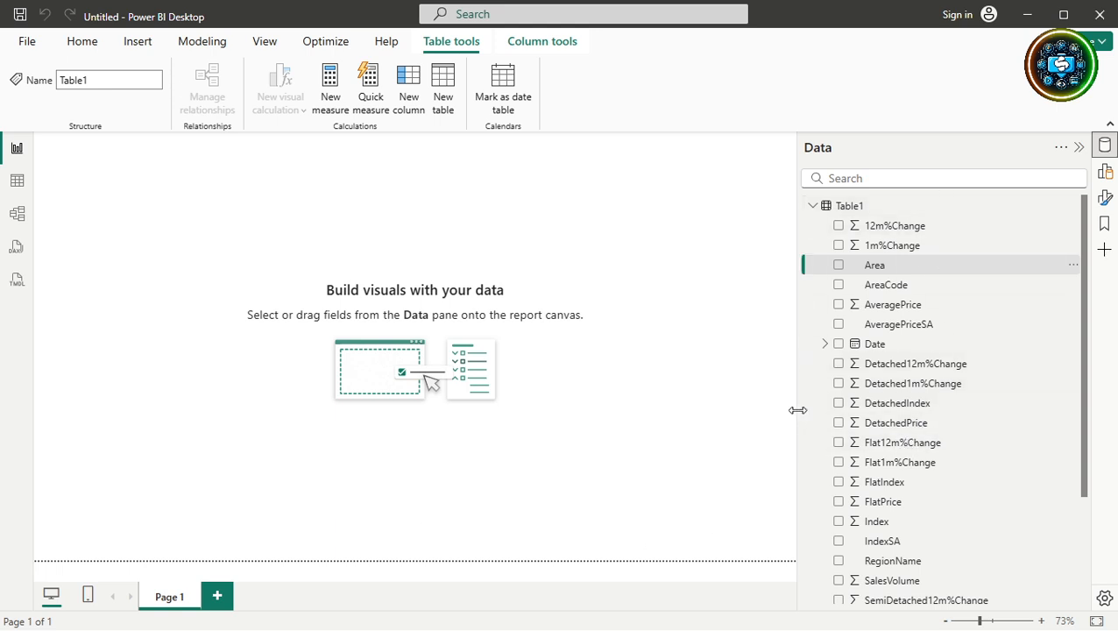
pyautogui.moveTo(798, 409); pyautogui.dragTo(932, 402)
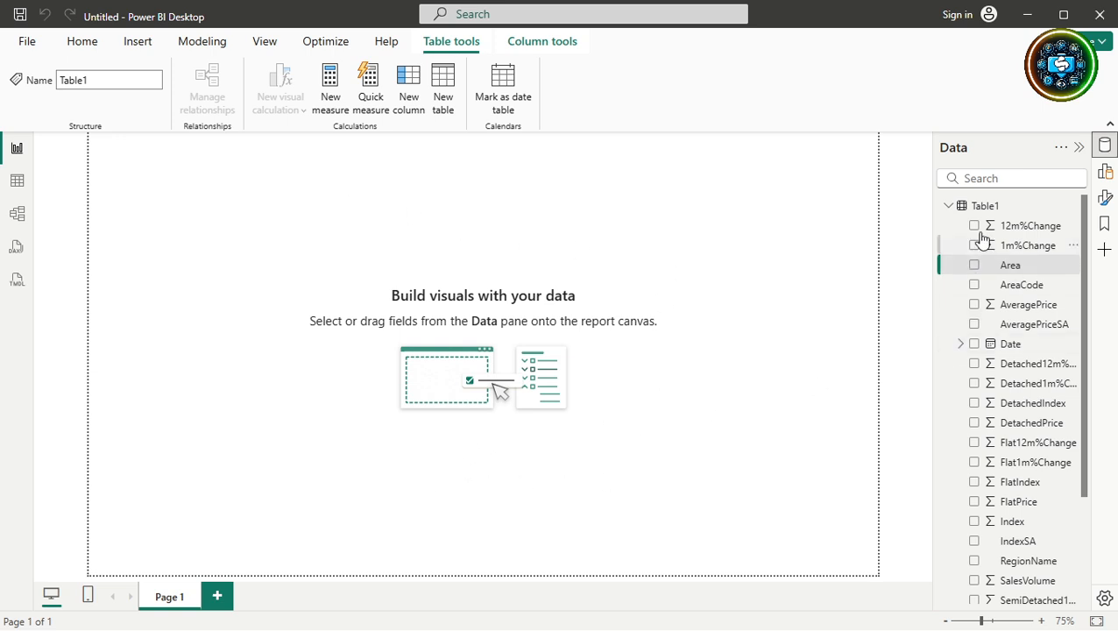
pyautogui.click(1020, 264)
# - Show Table1 in Table view, examine the Date column's filter values and date filter options, and close them without filtering
pyautogui.click(14, 185)
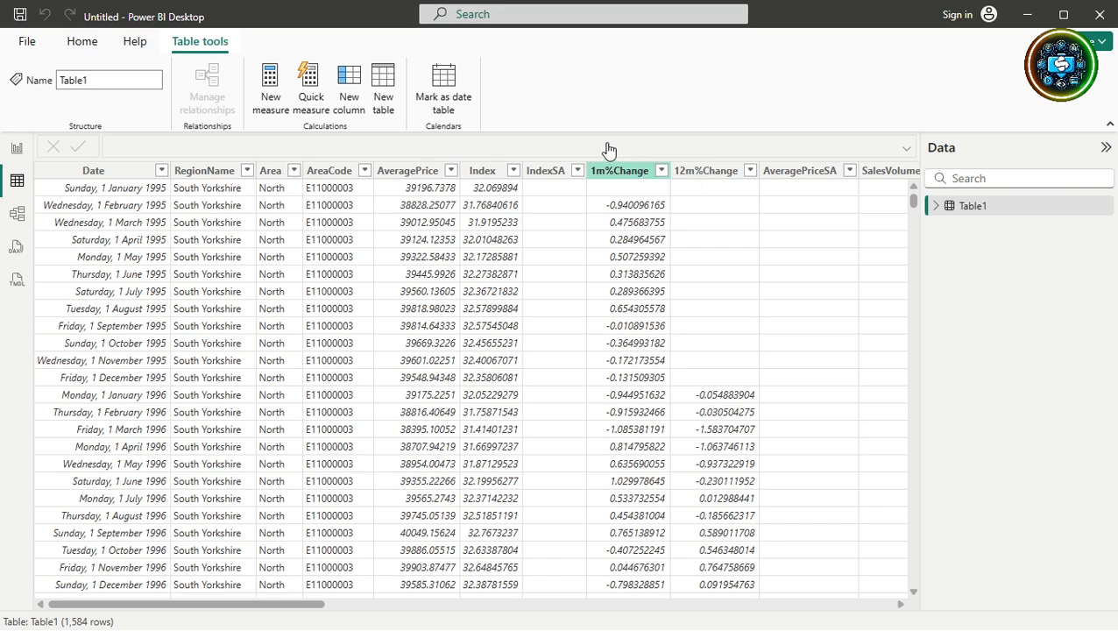
pyautogui.click(161, 172)
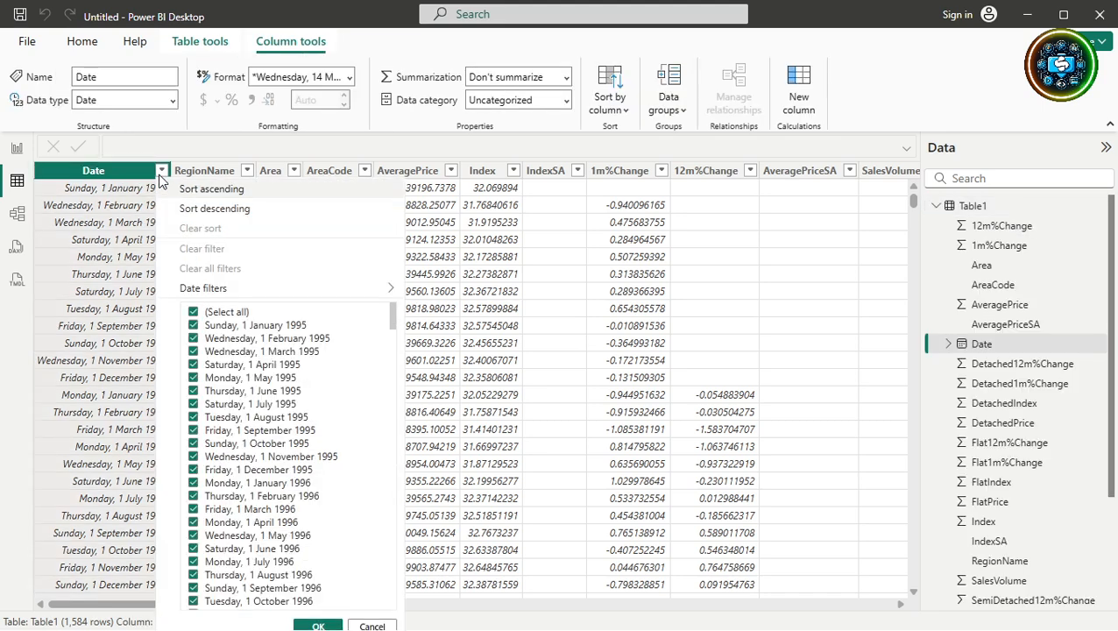
pyautogui.scroll(-15, 245, 394)
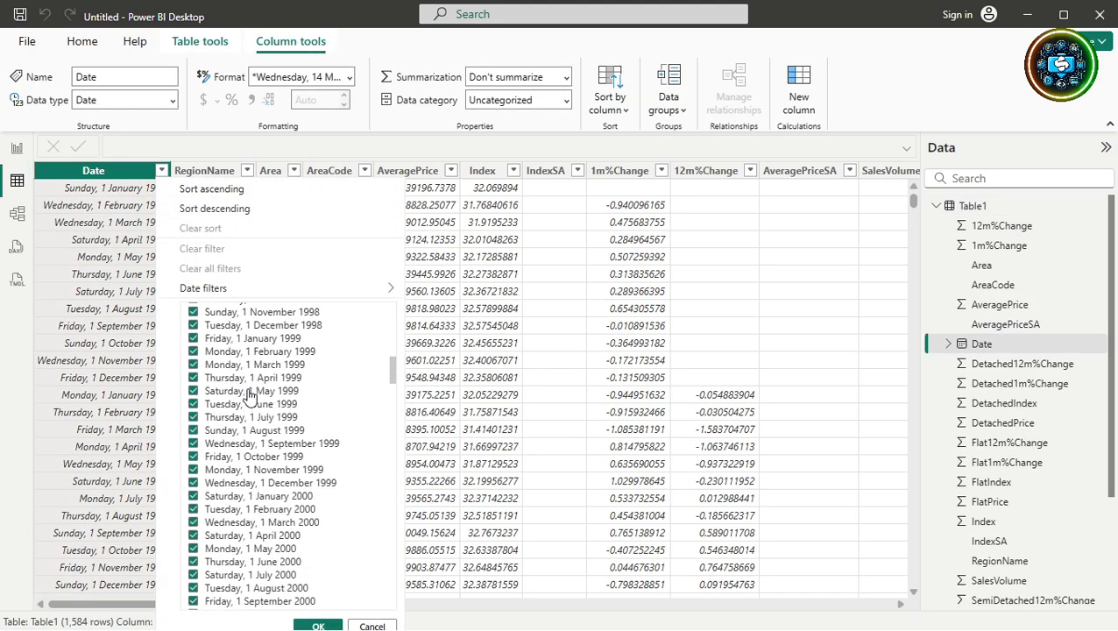
pyautogui.scroll(-1, 249, 396)
pyautogui.scroll(-10, 248, 396)
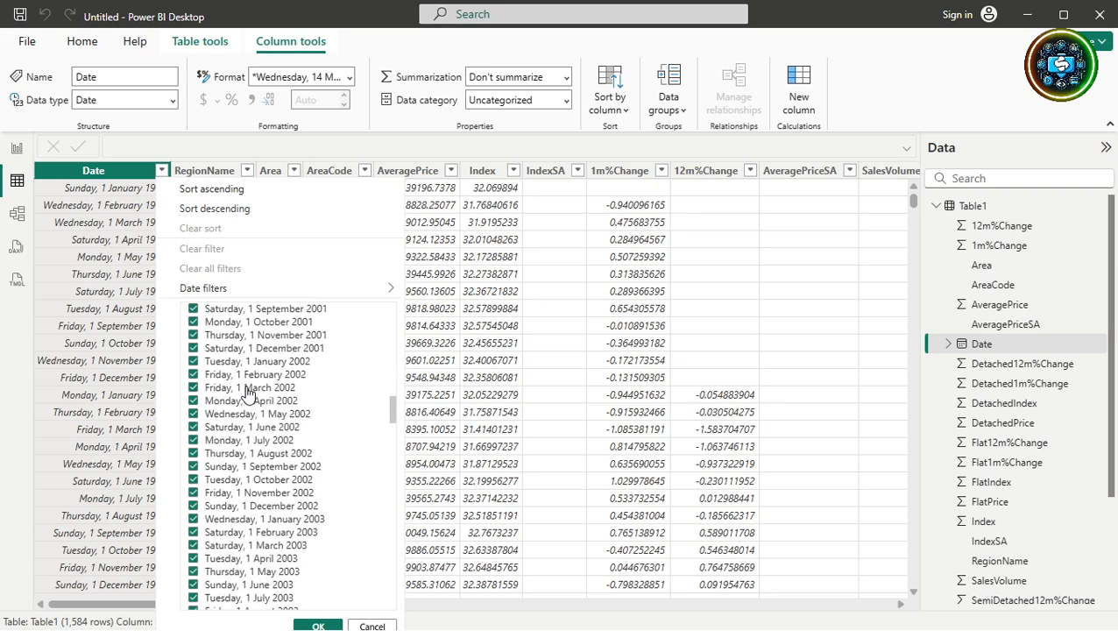
pyautogui.scroll(20, 248, 396)
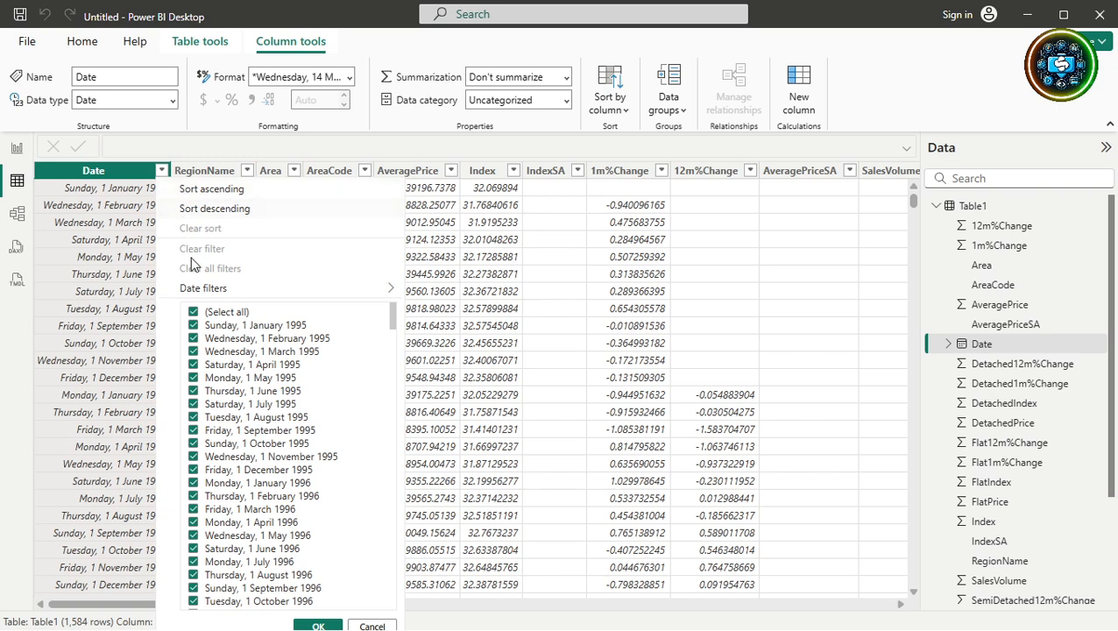
pyautogui.moveTo(201, 295)
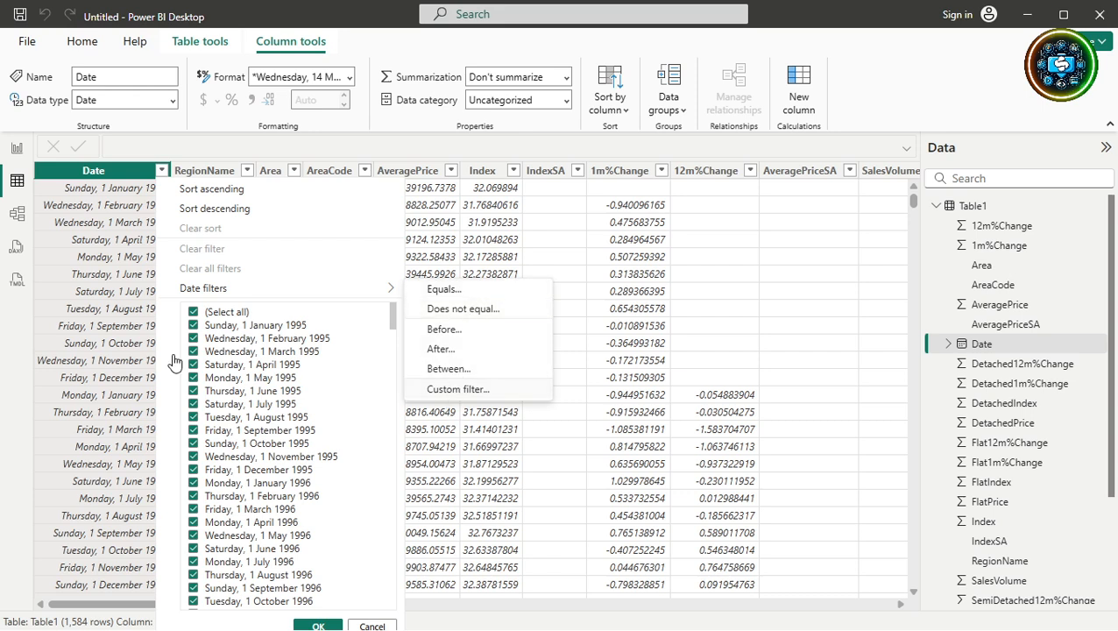
pyautogui.click(119, 174)
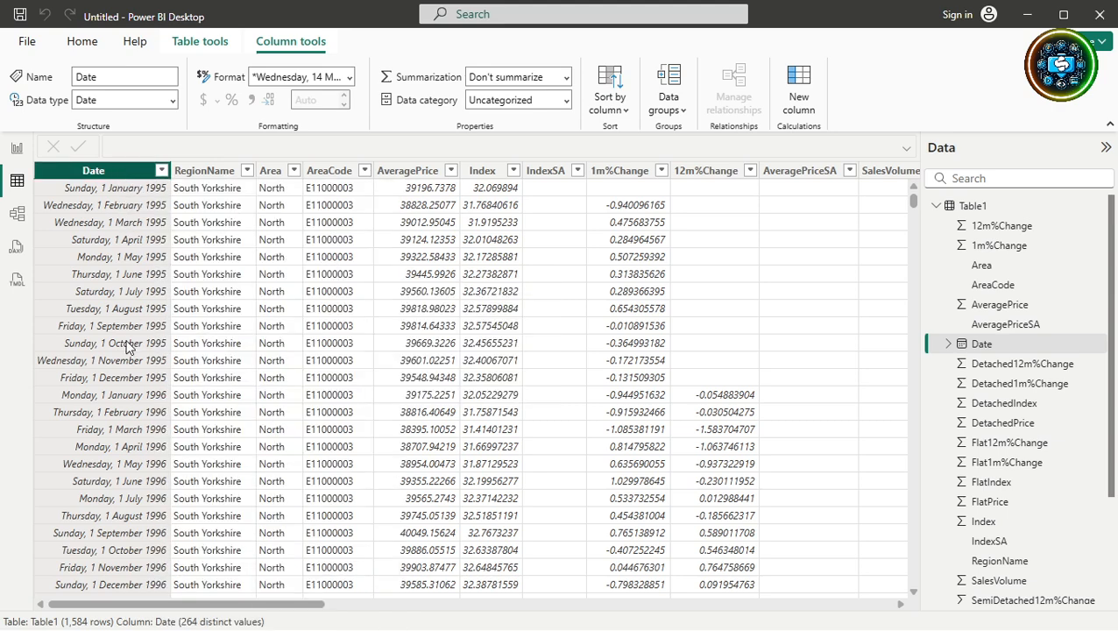
# - Filter the RegionName column to Greater Manchester only and review the filtered rows
pyautogui.click(247, 172)
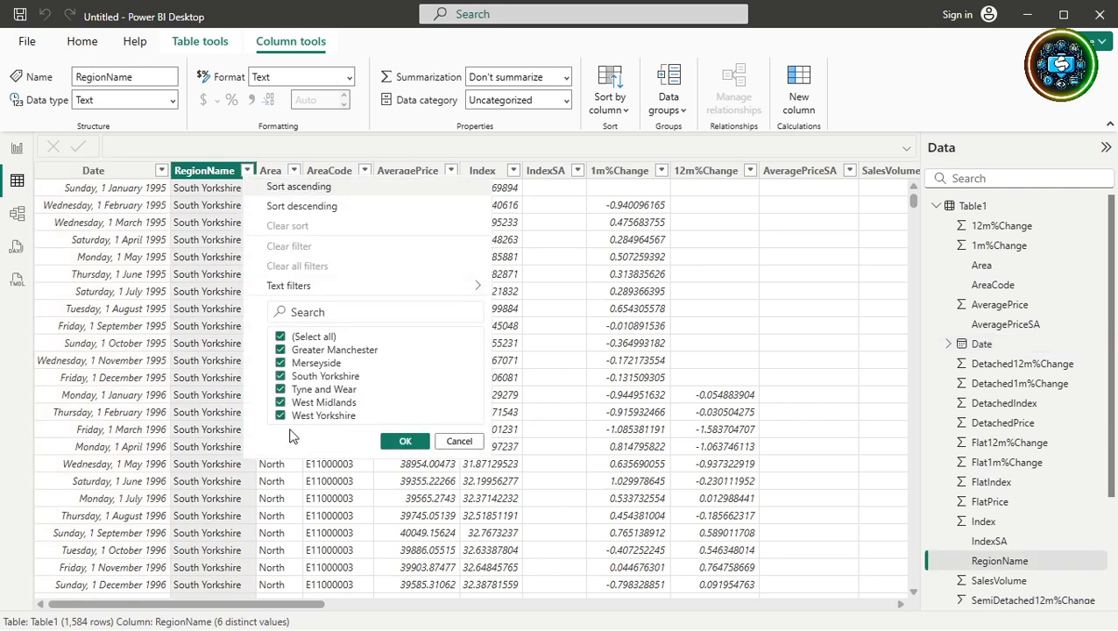
pyautogui.click(280, 338)
pyautogui.click(280, 349)
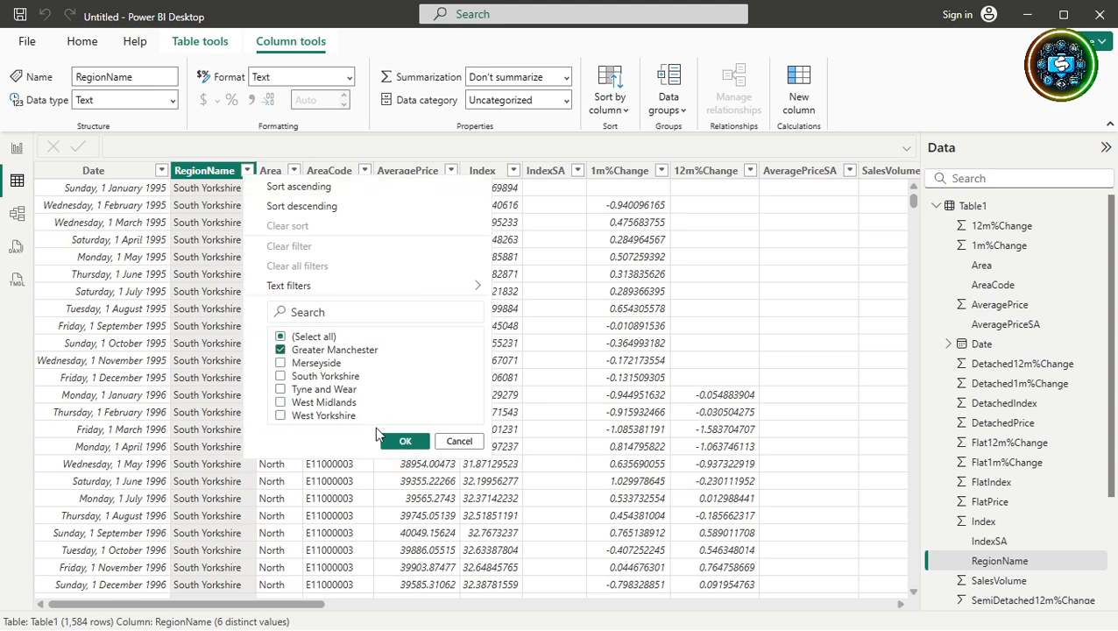
pyautogui.click(403, 440)
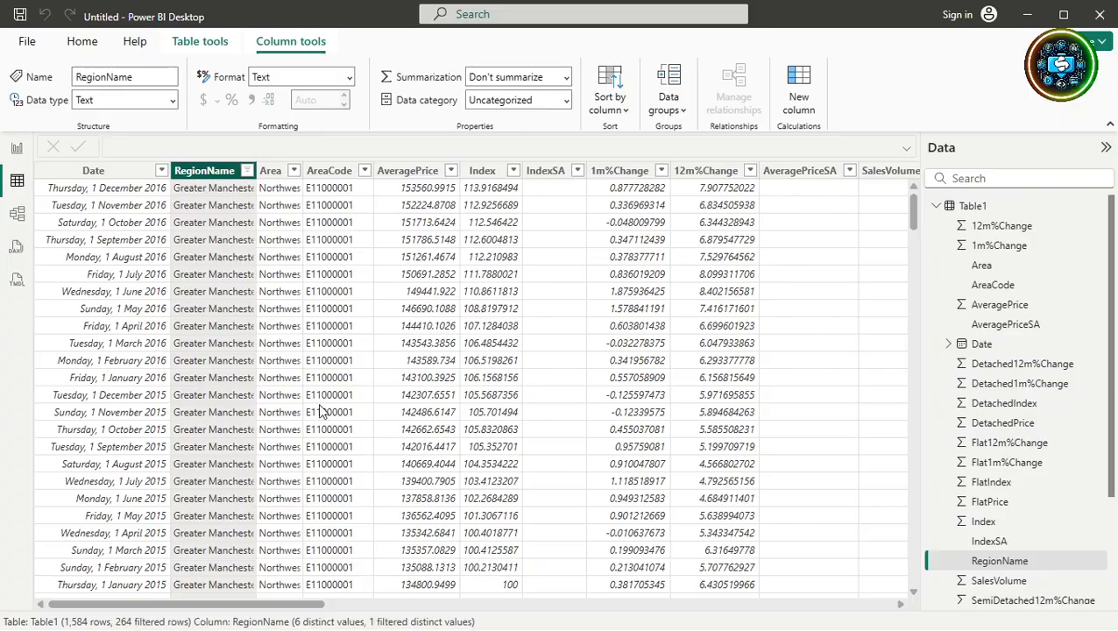
pyautogui.scroll(-15, 212, 424)
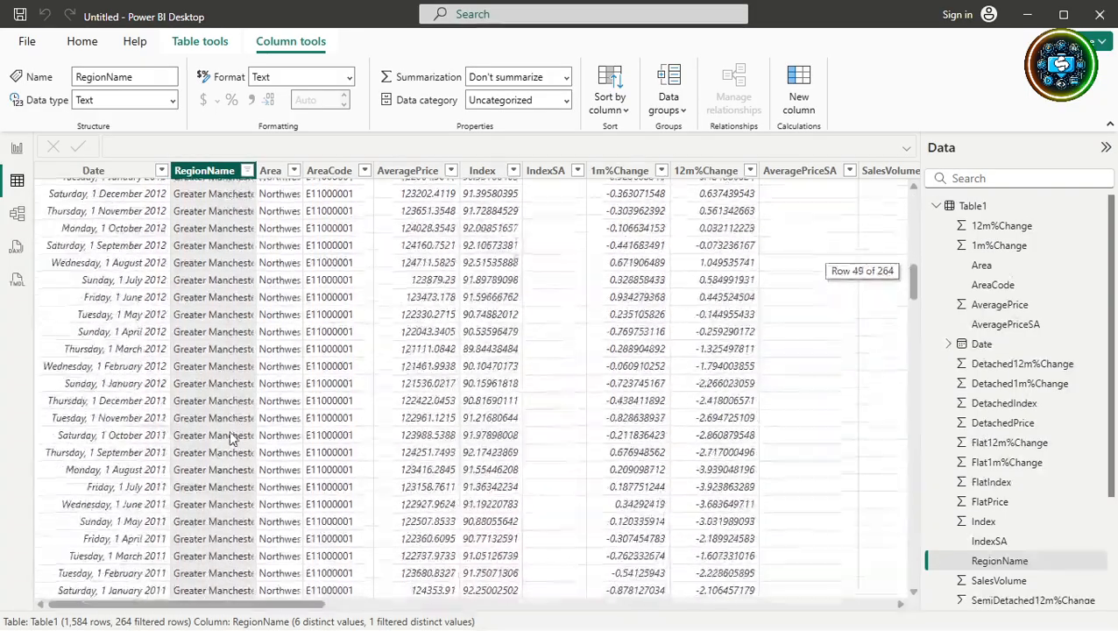
pyautogui.scroll(-20, 231, 438)
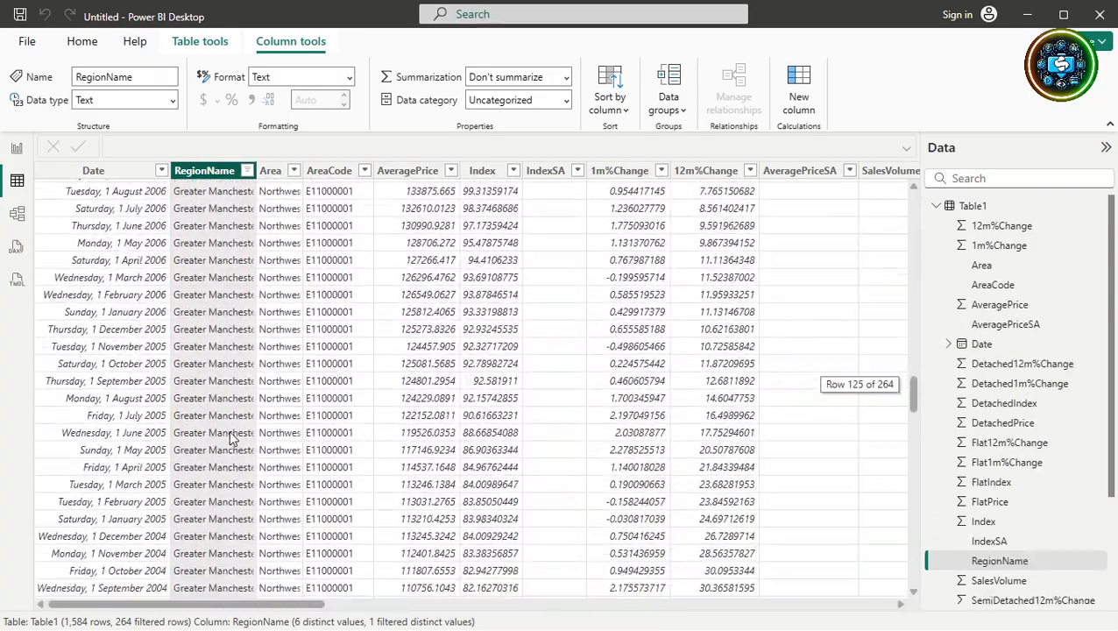
pyautogui.scroll(20, 230, 438)
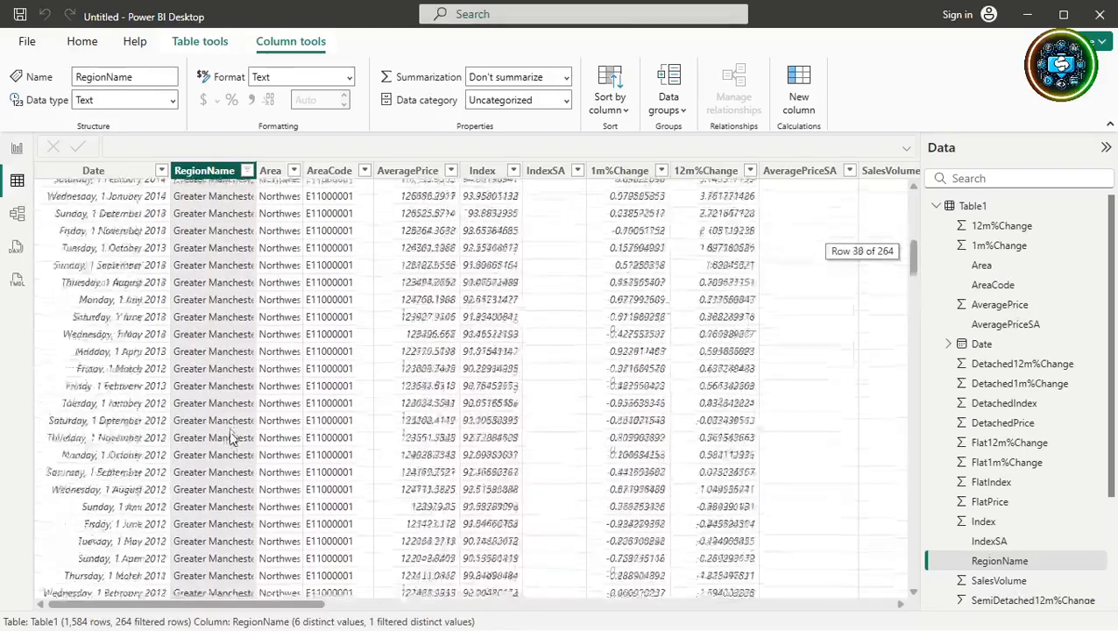
pyautogui.scroll(12, 230, 438)
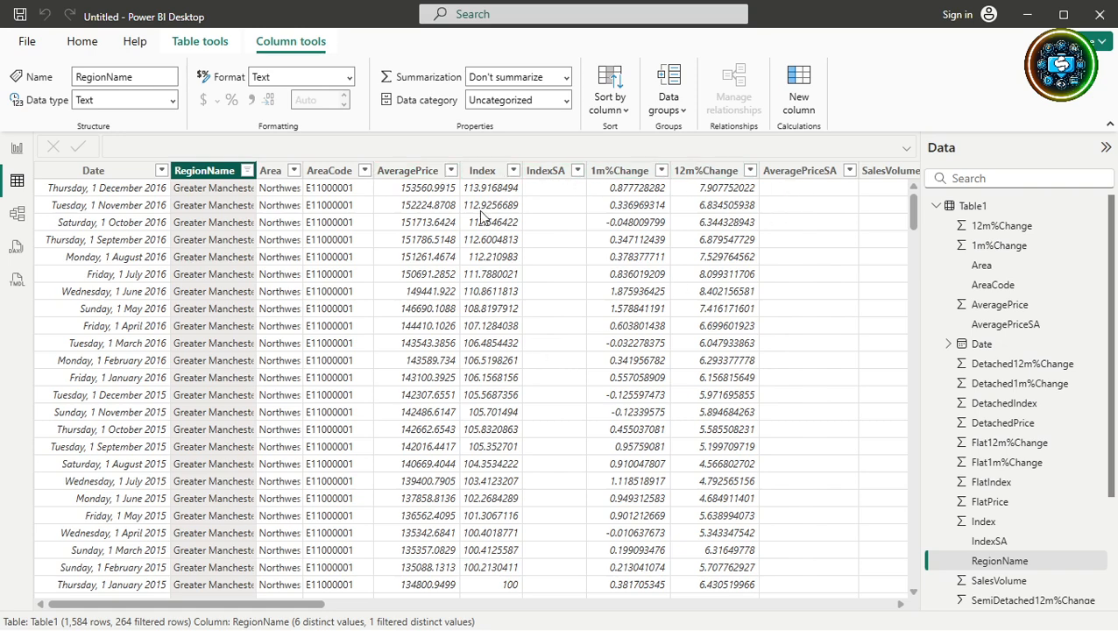
# - Filter the AveragePrice column to rows where the price is greater than 150000
pyautogui.click(449, 172)
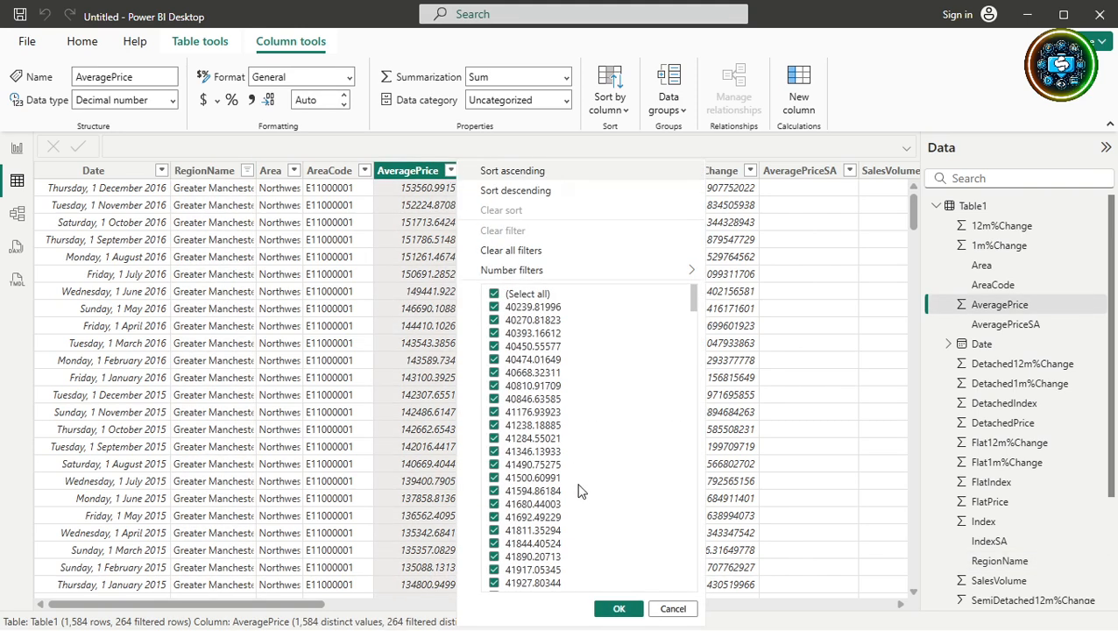
pyautogui.click(672, 608)
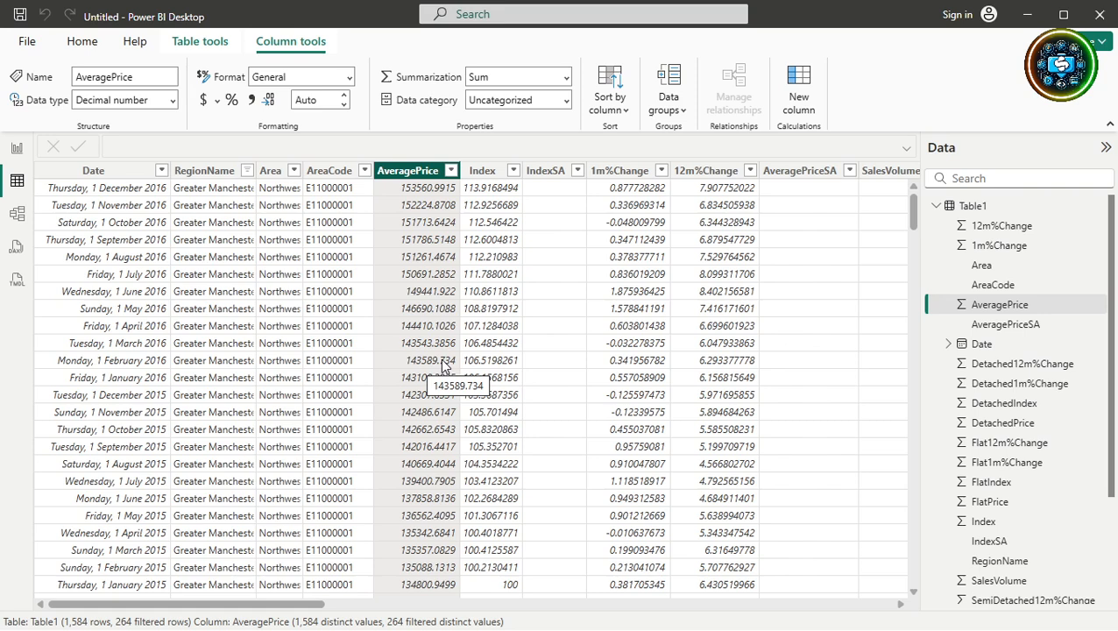
pyautogui.click(450, 171)
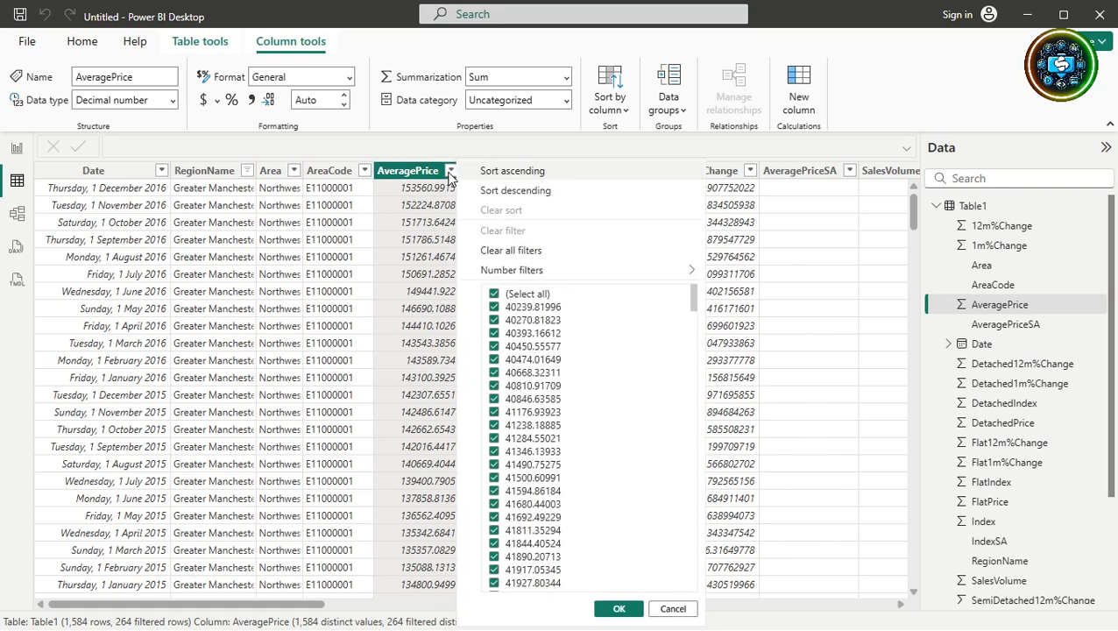
pyautogui.moveTo(524, 276)
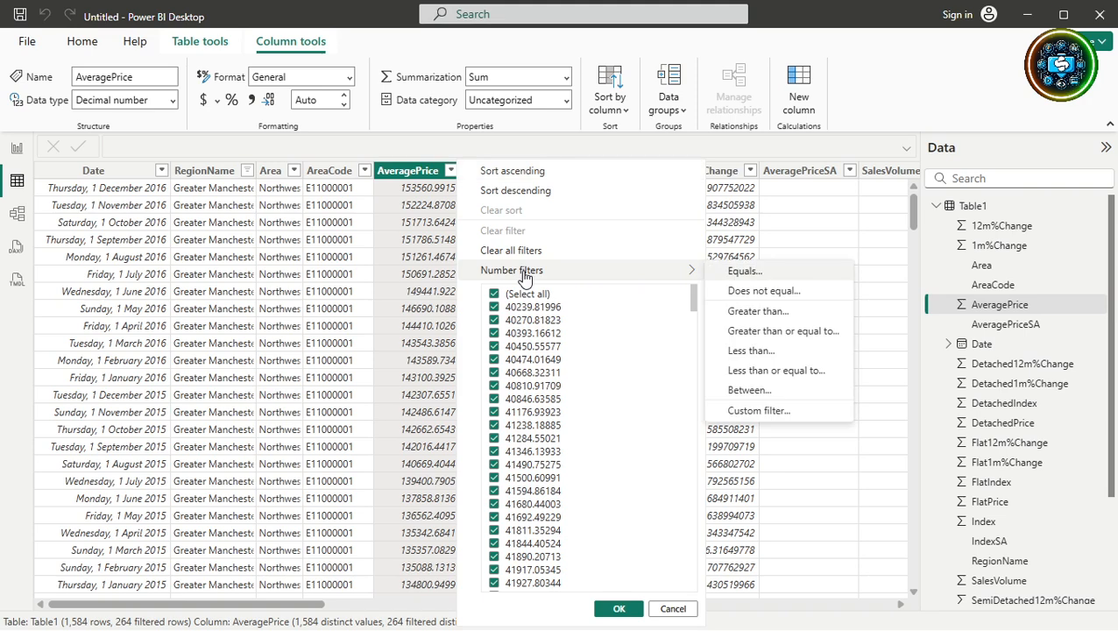
pyautogui.click(774, 316)
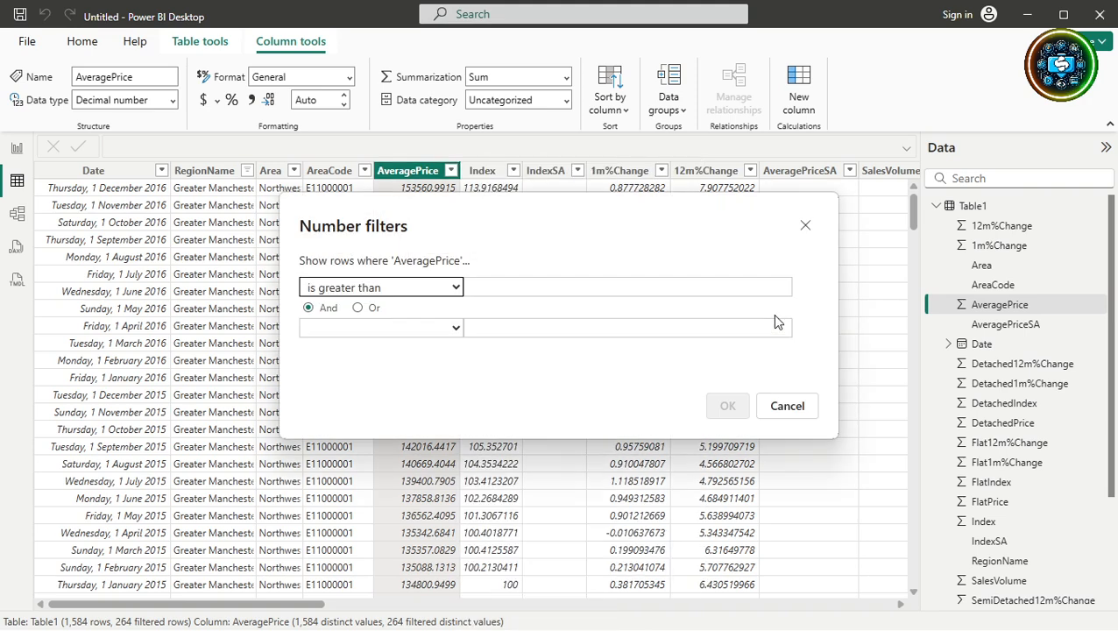
pyautogui.click(537, 281)
pyautogui.write('1')
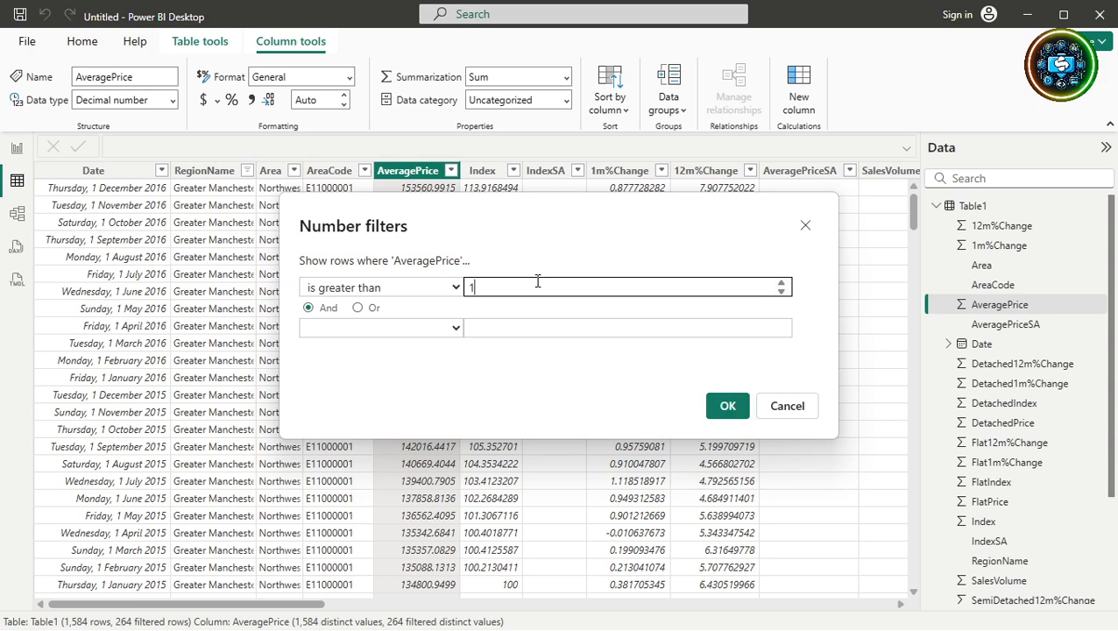
pyautogui.write('50000')
pyautogui.click(727, 408)
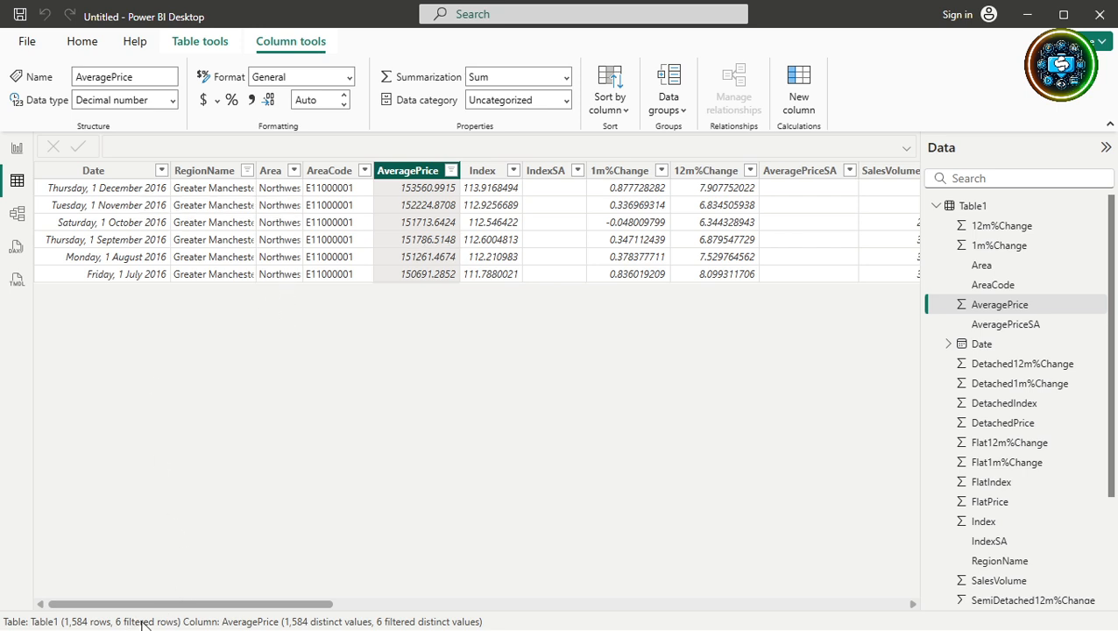
# - Review the filtered Date and AveragePrice values, and clear the AveragePrice filter only
pyautogui.click(126, 215)
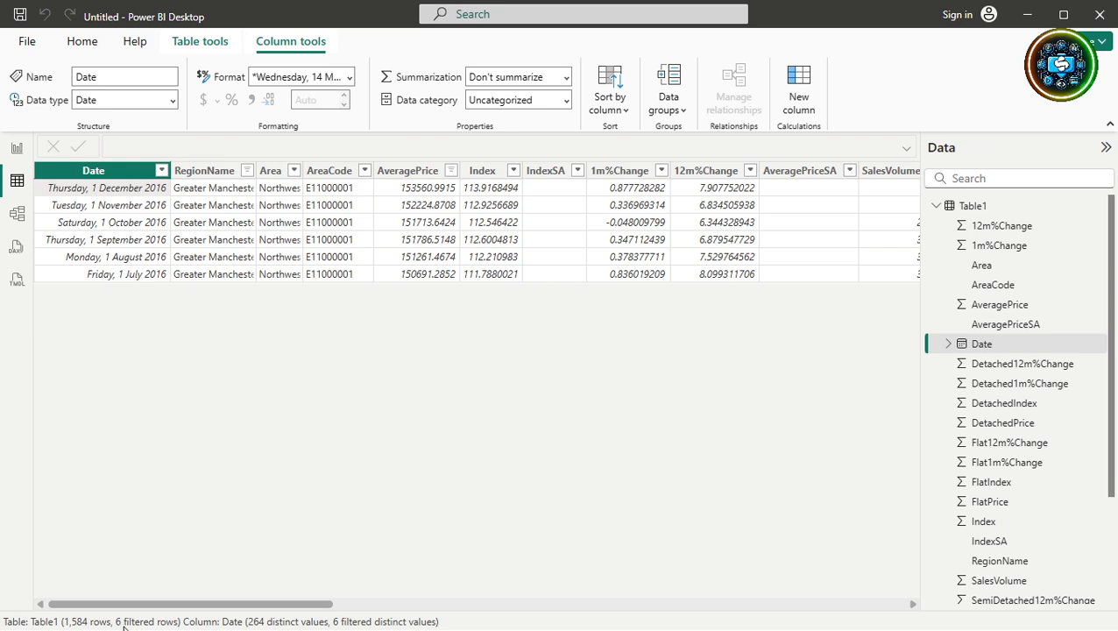
pyautogui.click(407, 191)
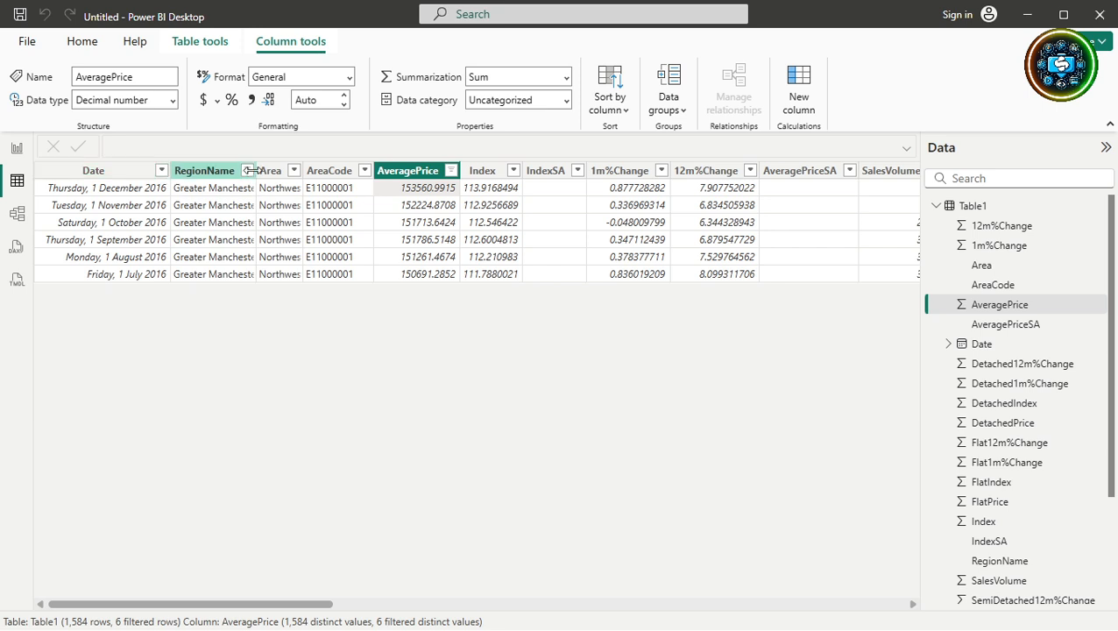
pyautogui.click(450, 171)
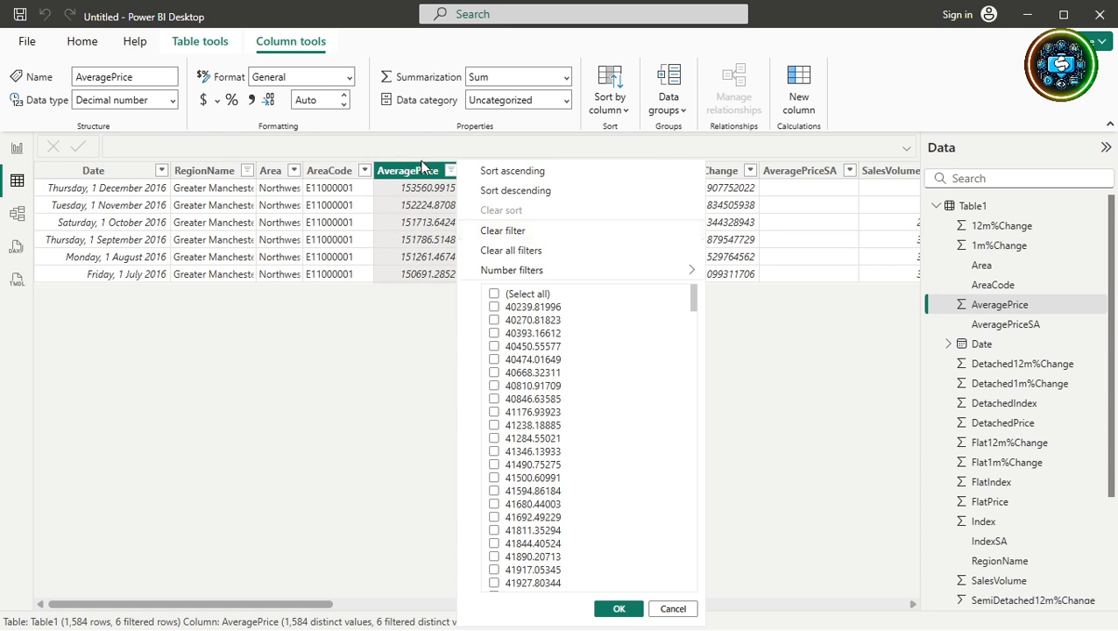
pyautogui.click(502, 232)
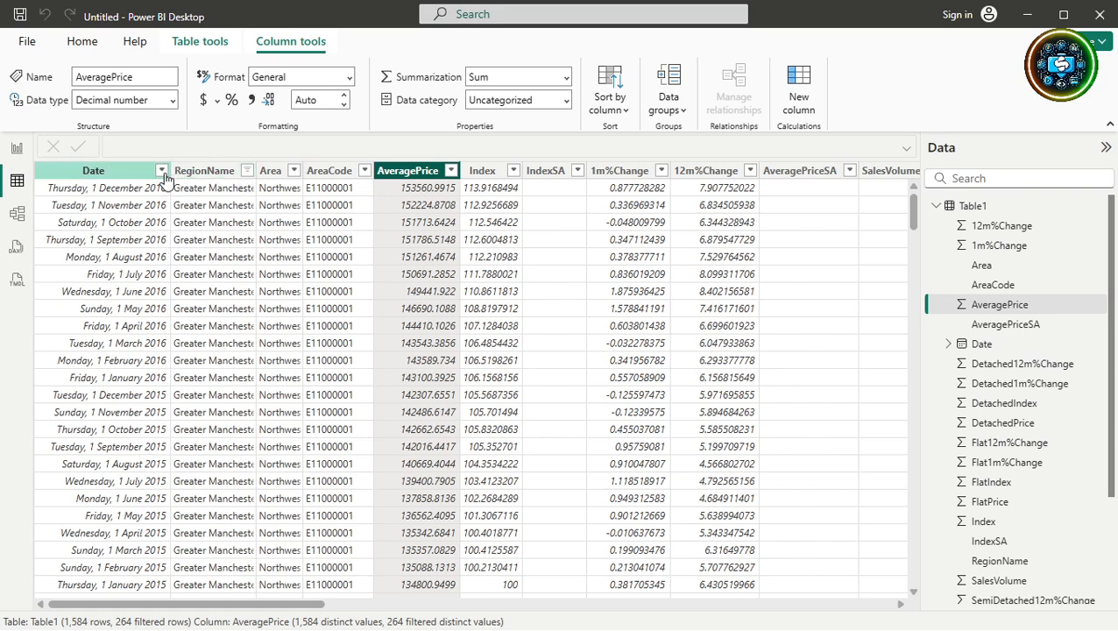
# - Sort the table by the Date column in ascending order
pyautogui.scroll(-5, 101, 340)
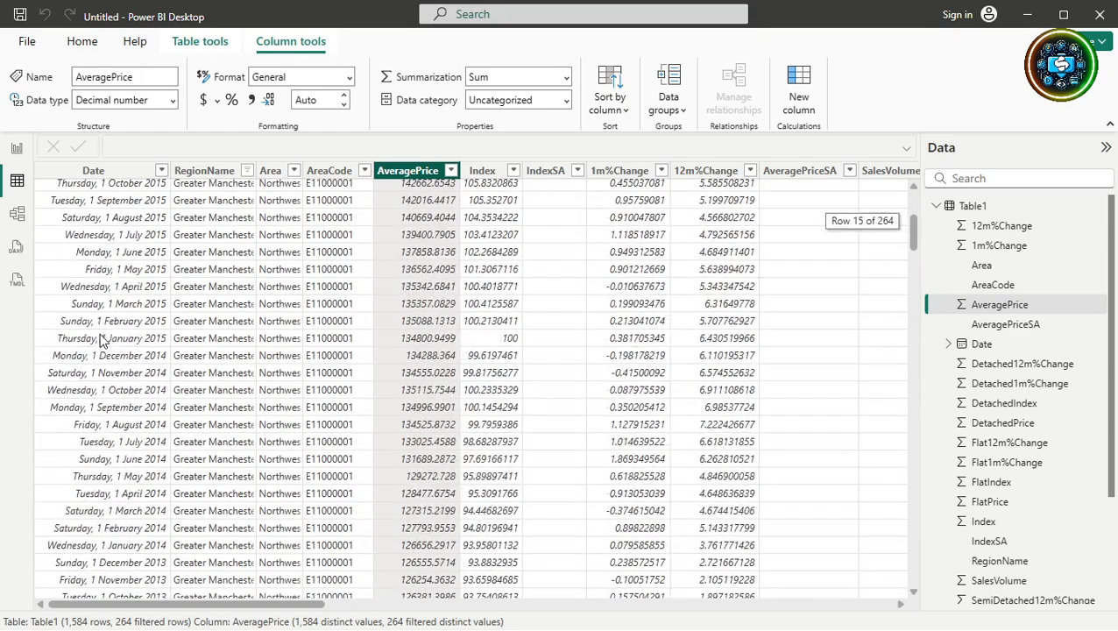
pyautogui.scroll(5, 101, 340)
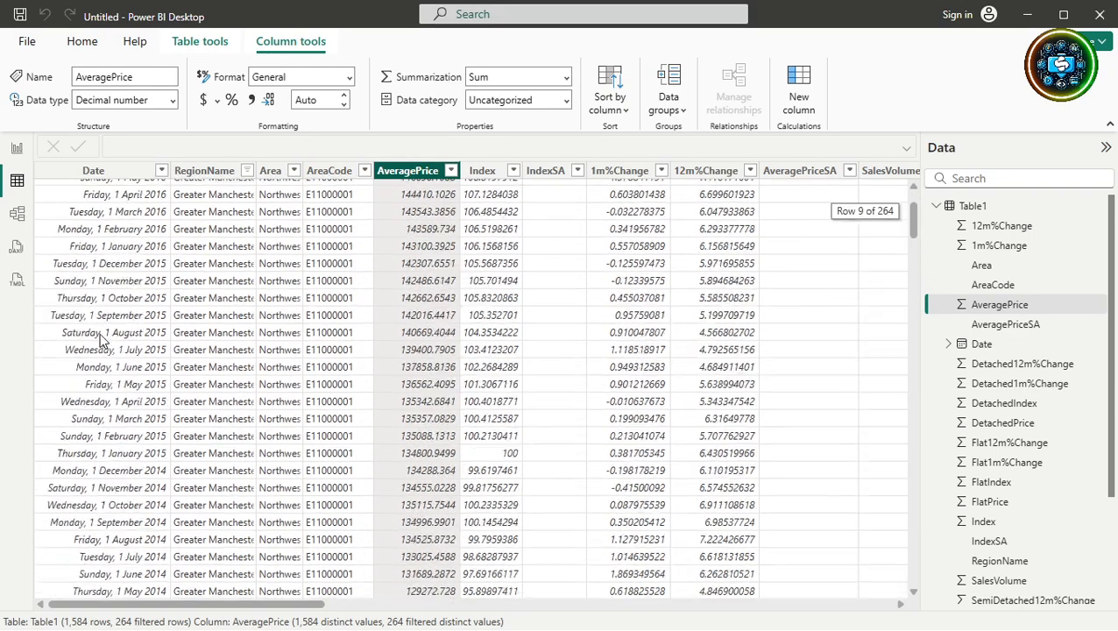
pyautogui.click(162, 171)
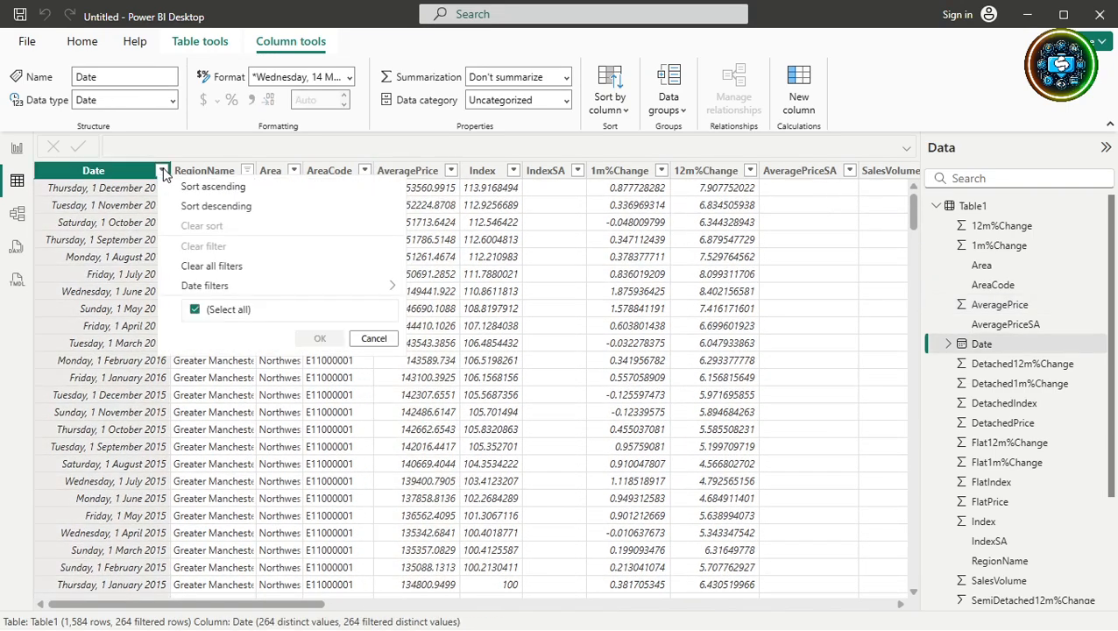
pyautogui.click(226, 170)
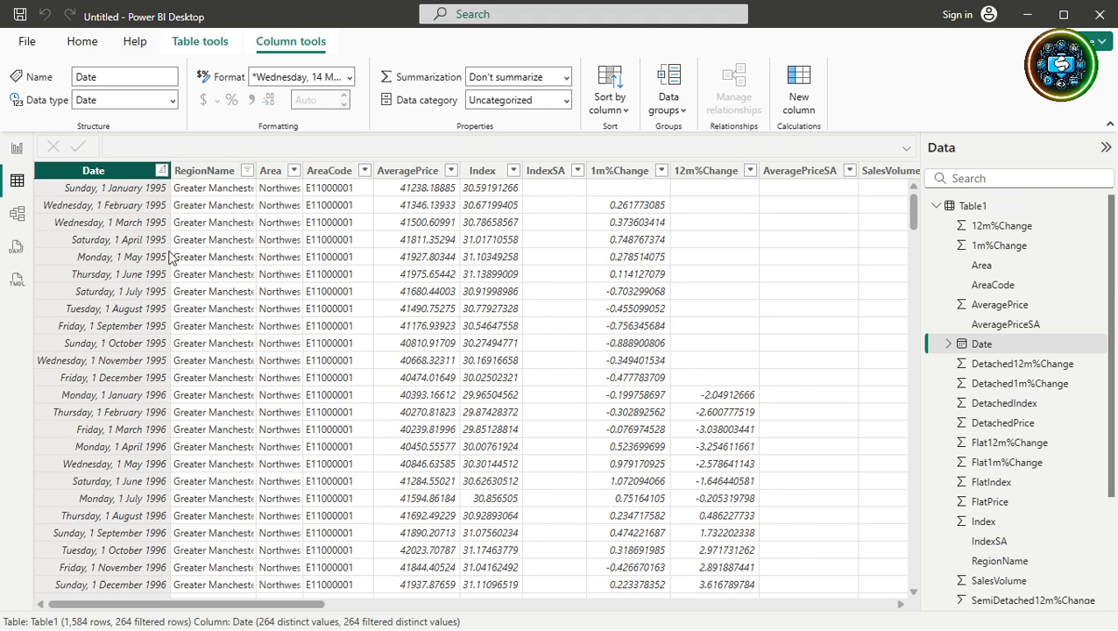
# - Filter the Date column to rows where the date is after 31/12/1995
pyautogui.click(160, 171)
pyautogui.moveTo(203, 273)
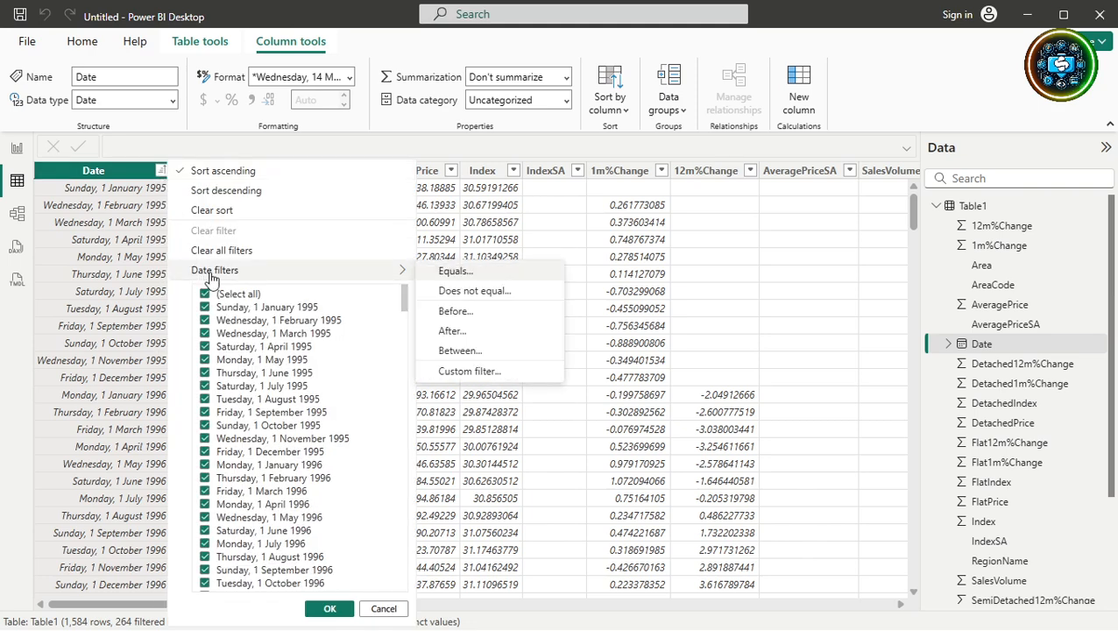
pyautogui.click(451, 330)
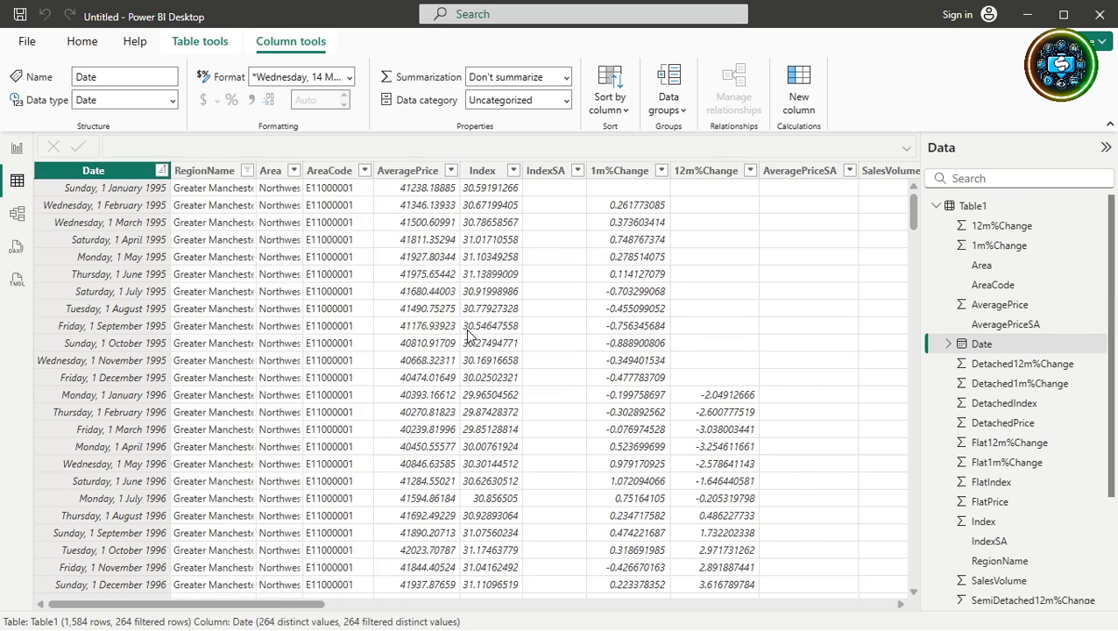
pyautogui.click(471, 289)
pyautogui.click(471, 287)
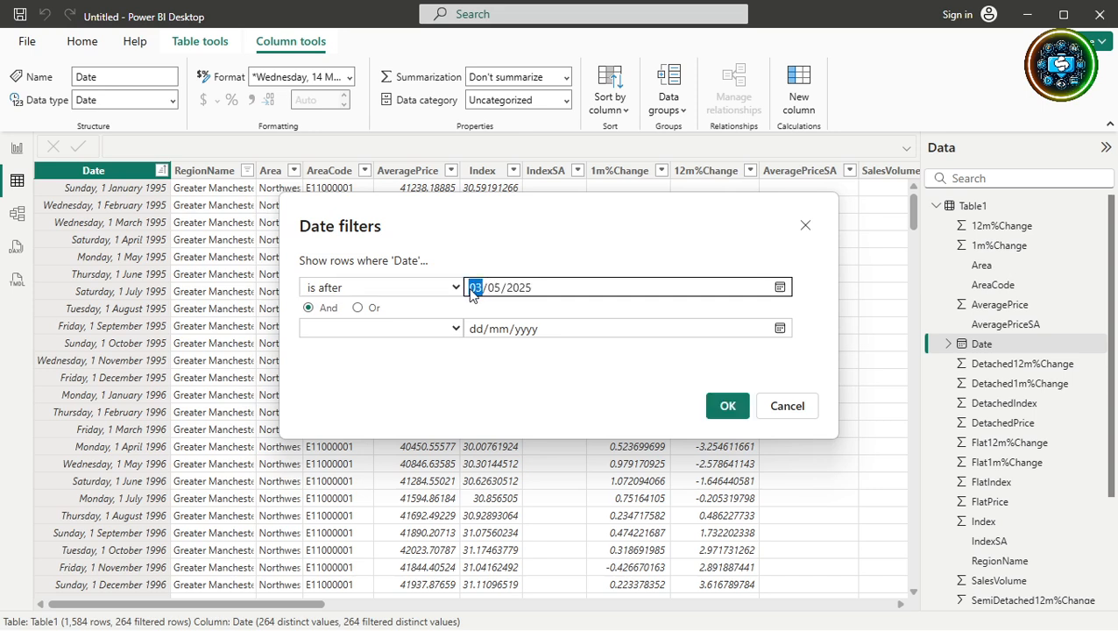
pyautogui.write('31/12/')
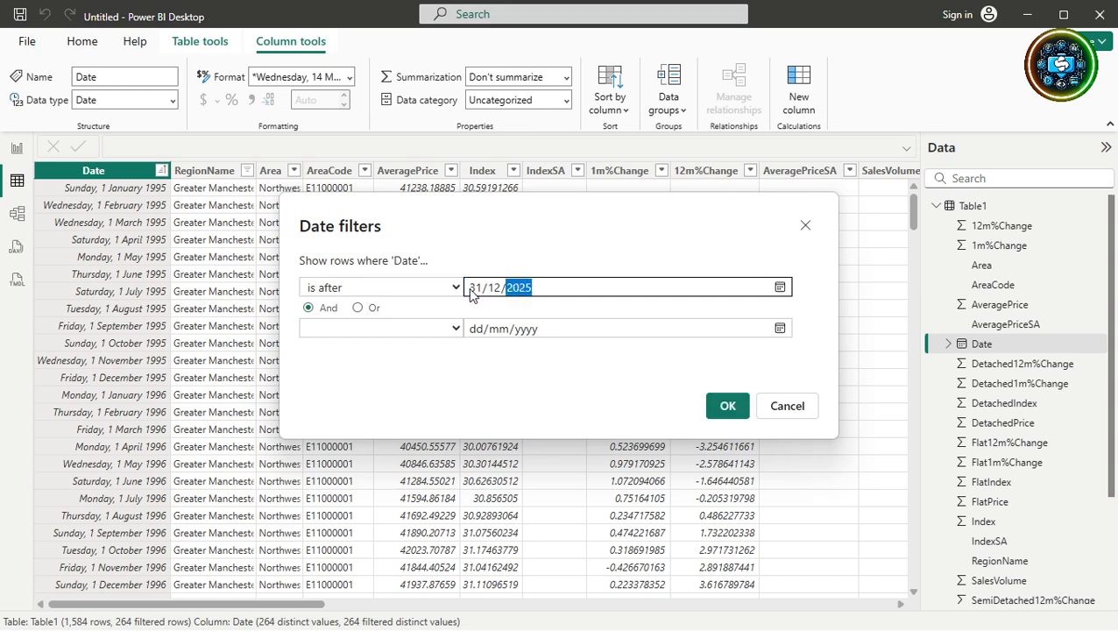
pyautogui.write('1995')
pyautogui.click(728, 407)
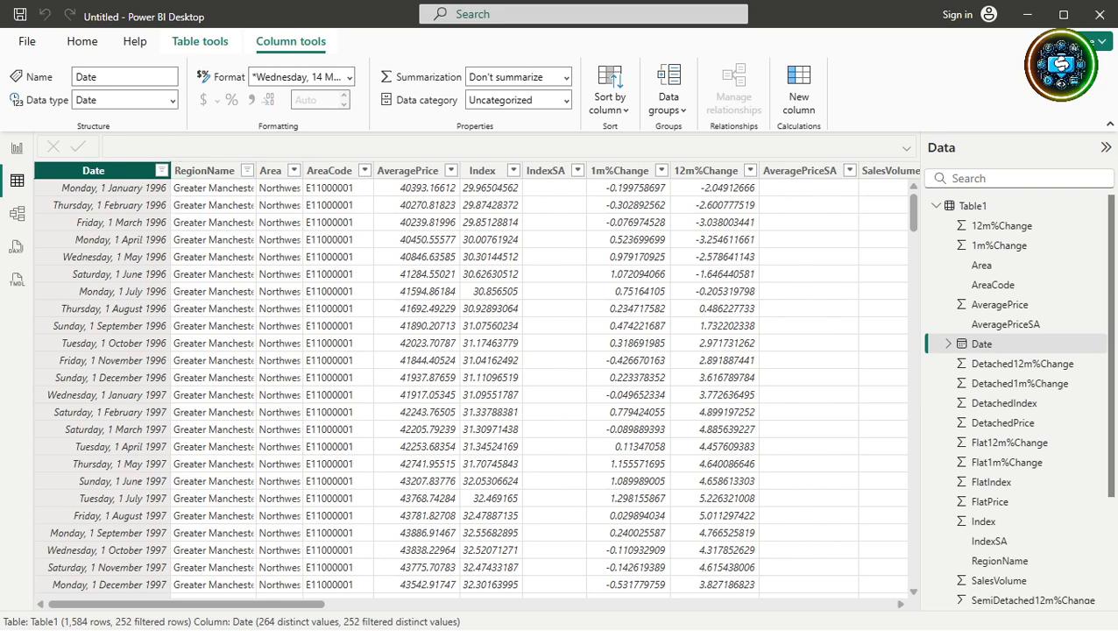
# - Switch to HPI Dataset.xlsx in Excel, minimize it, and examine the AveragePrice and Date filter options in Power BI Desktop without changing them
pyautogui.hotkey('alt', 'Tab')
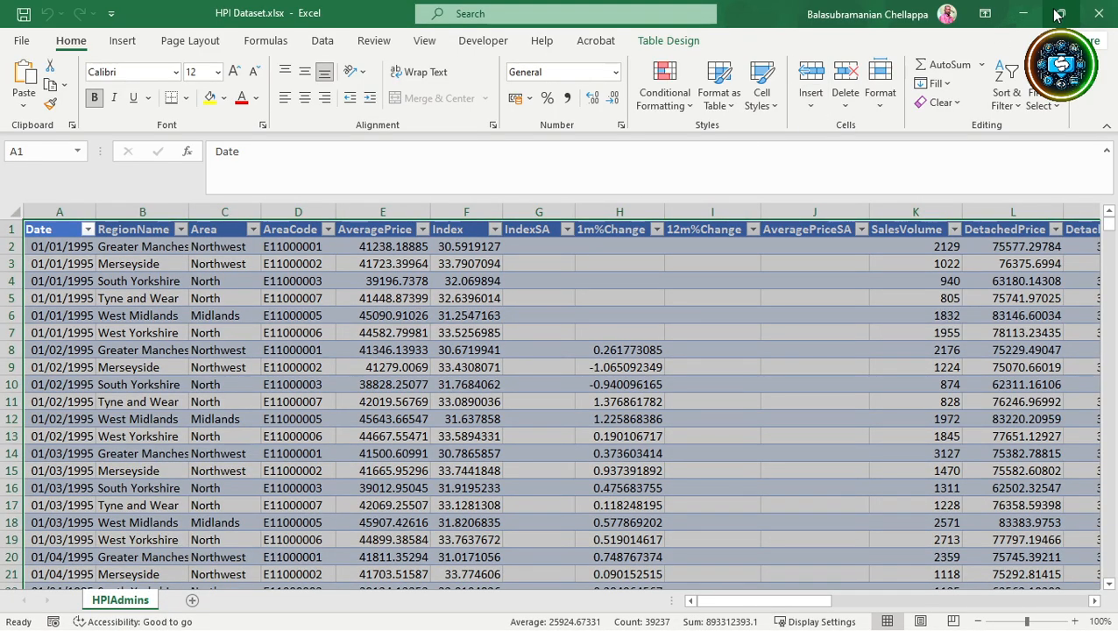
pyautogui.click(1026, 16)
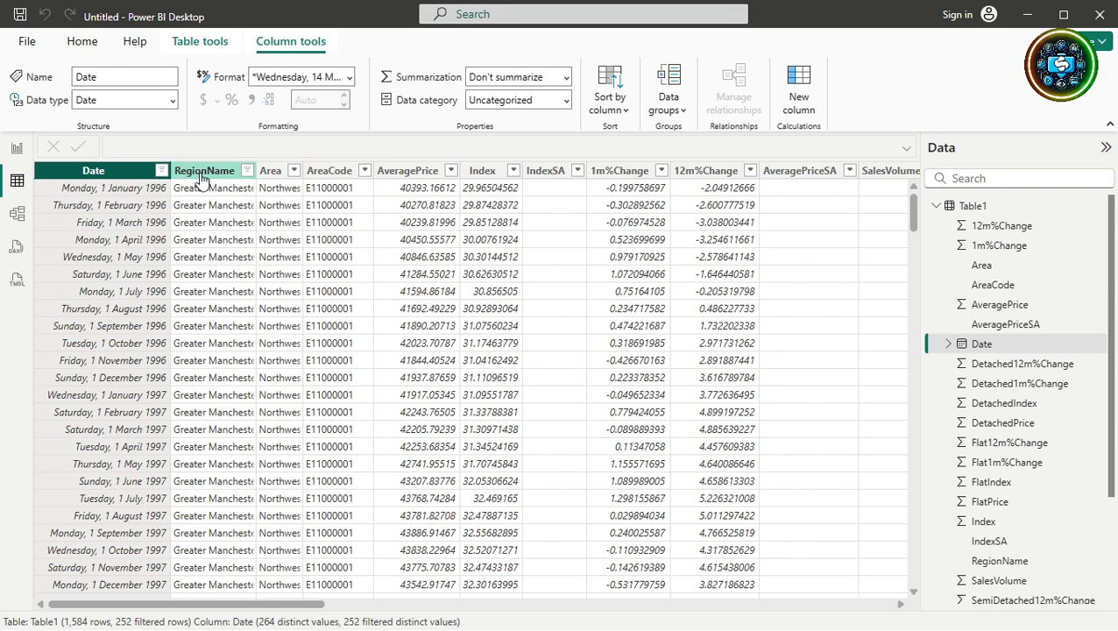
pyautogui.click(450, 171)
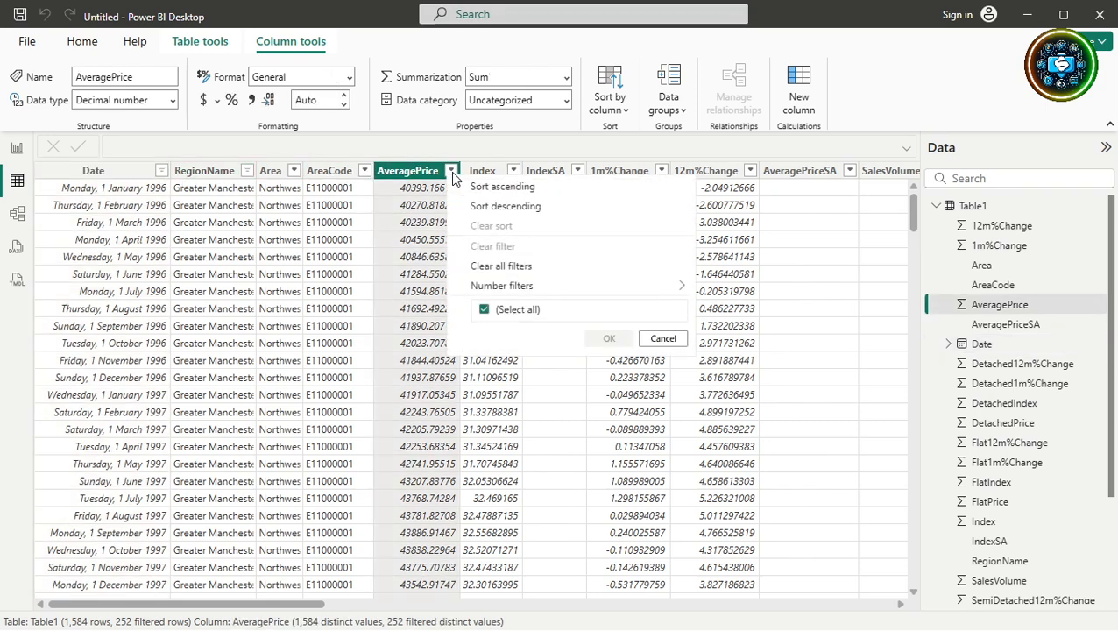
pyautogui.moveTo(533, 276)
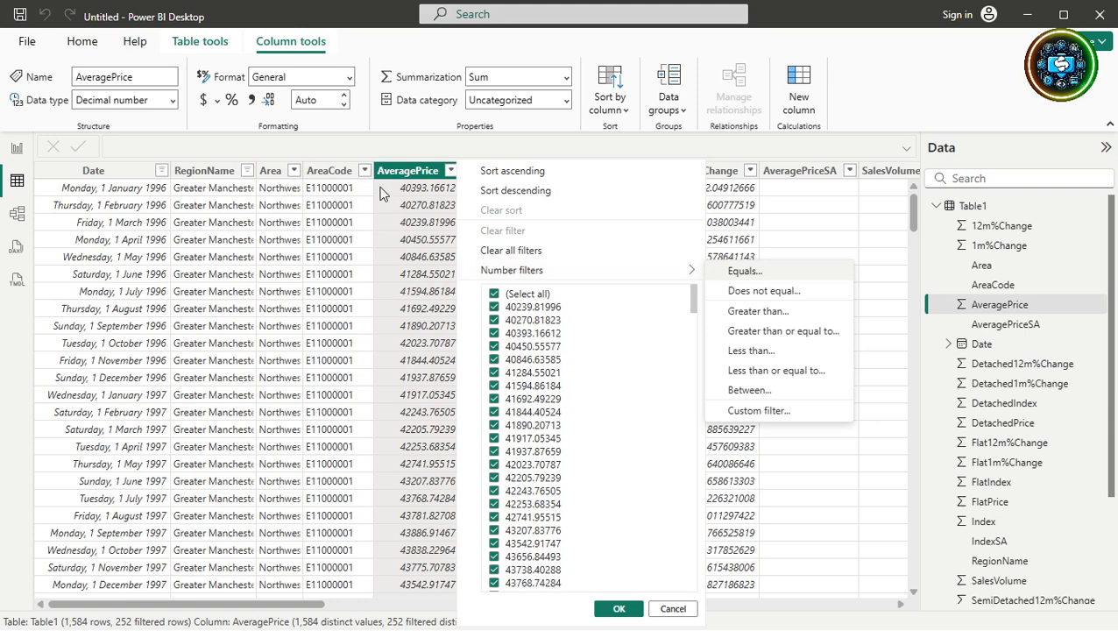
pyautogui.click(162, 171)
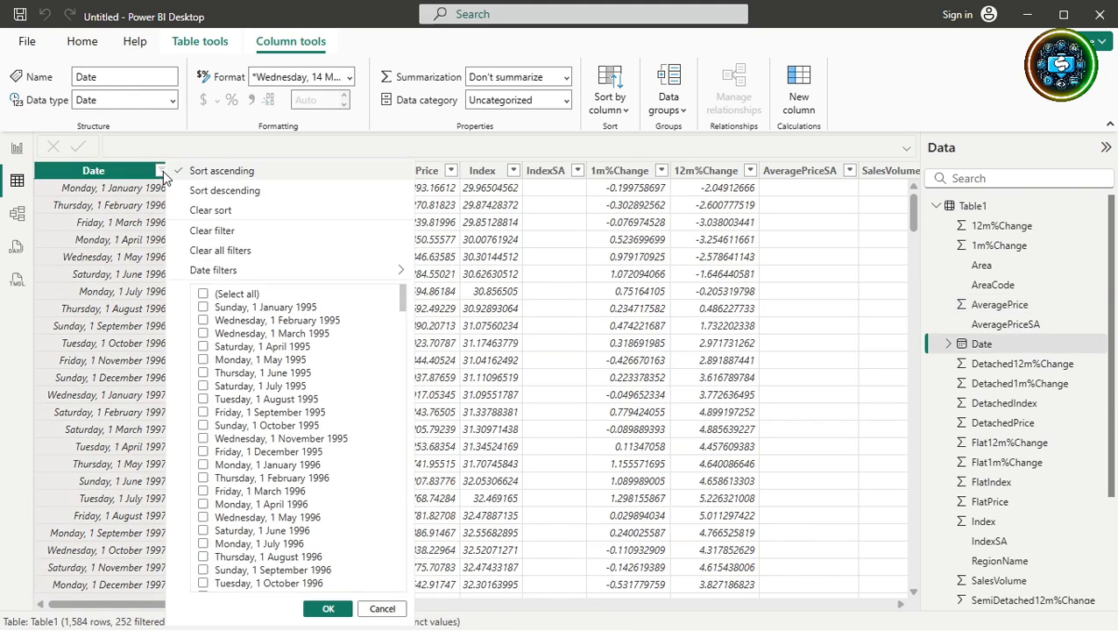
pyautogui.click(535, 223)
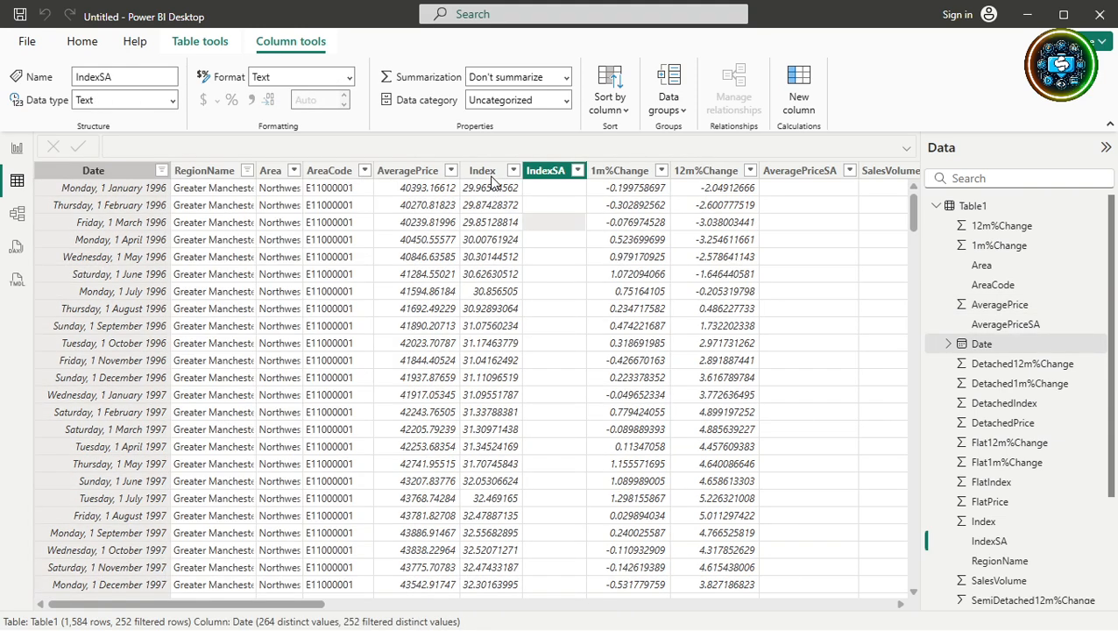
# - Examine the number filter options available for the AveragePrice column without applying any filter
pyautogui.click(450, 171)
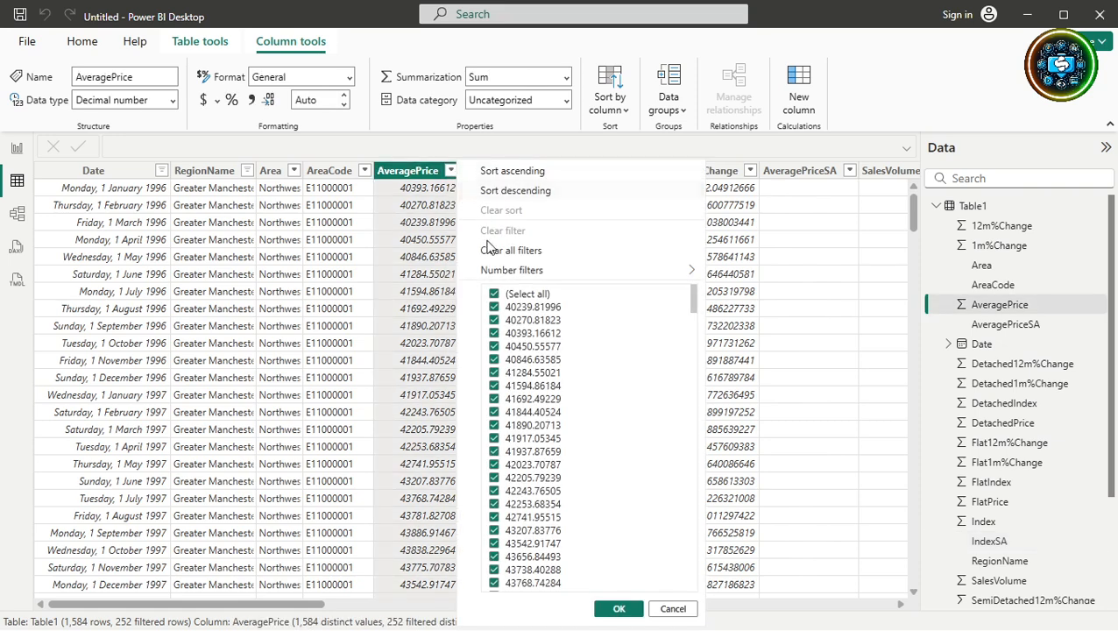
pyautogui.moveTo(497, 269)
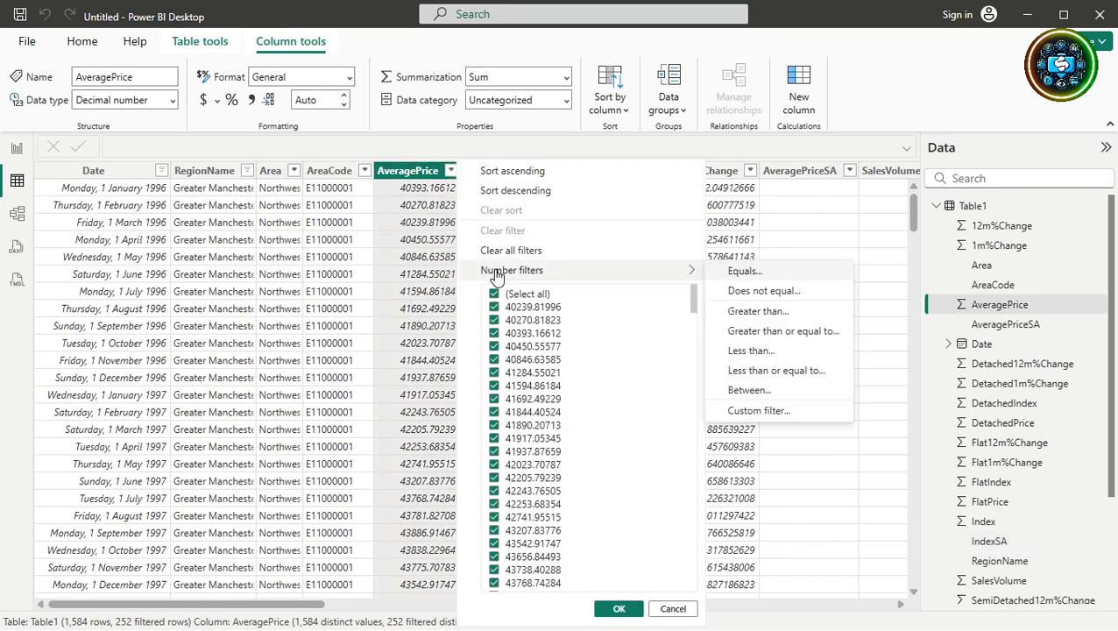
pyautogui.click(360, 274)
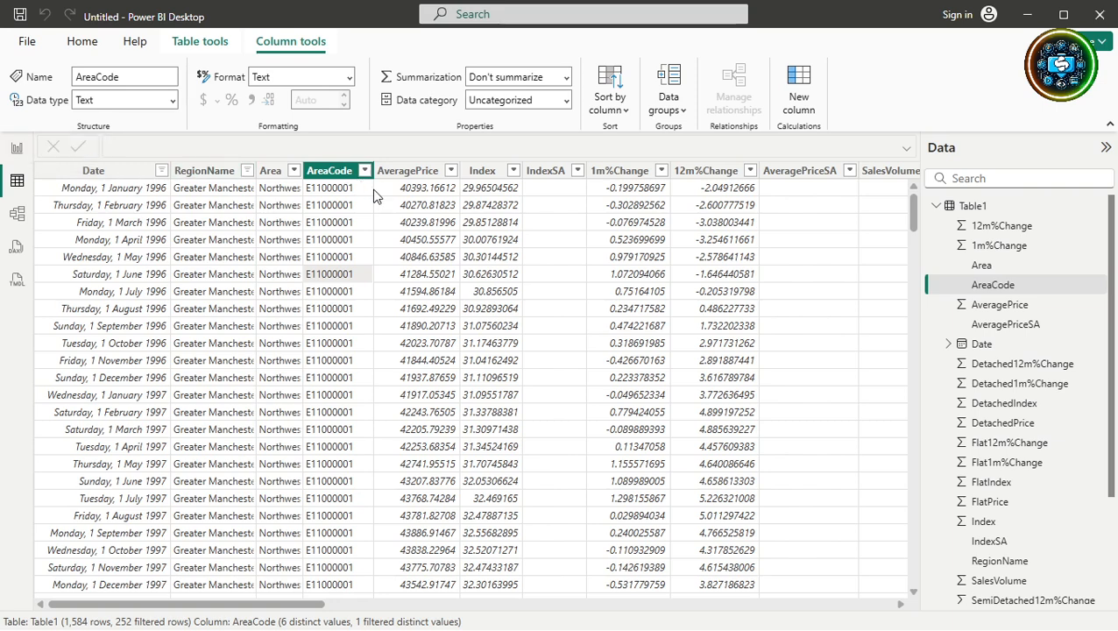
# - Review the data type and format properties of the Date, RegionName and AveragePrice columns, including the format choices for AveragePrice
pyautogui.click(114, 171)
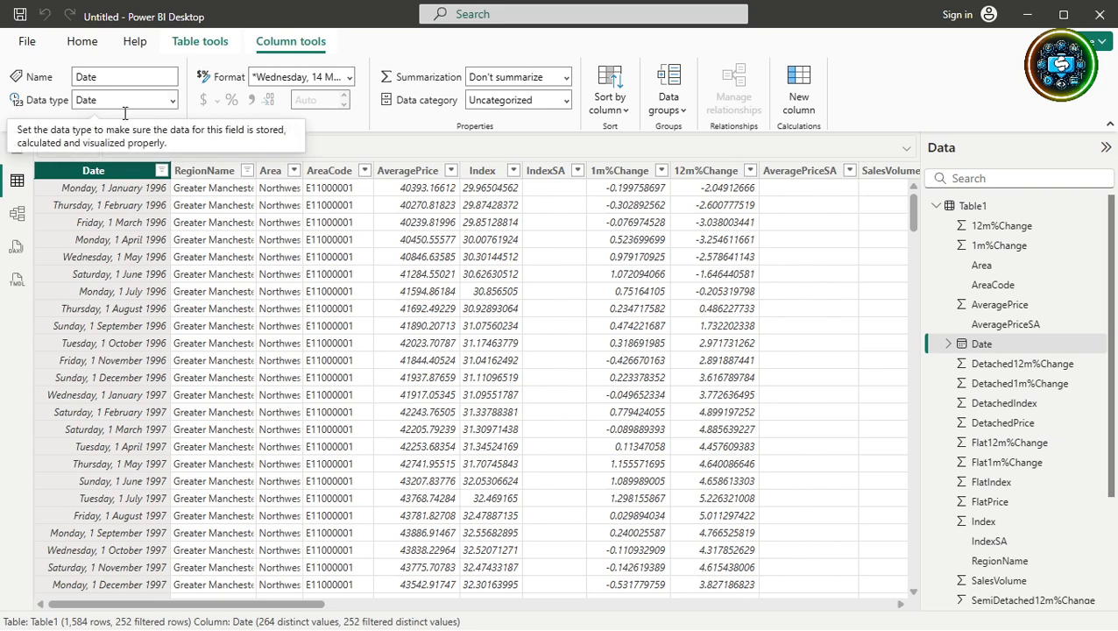
pyautogui.click(201, 173)
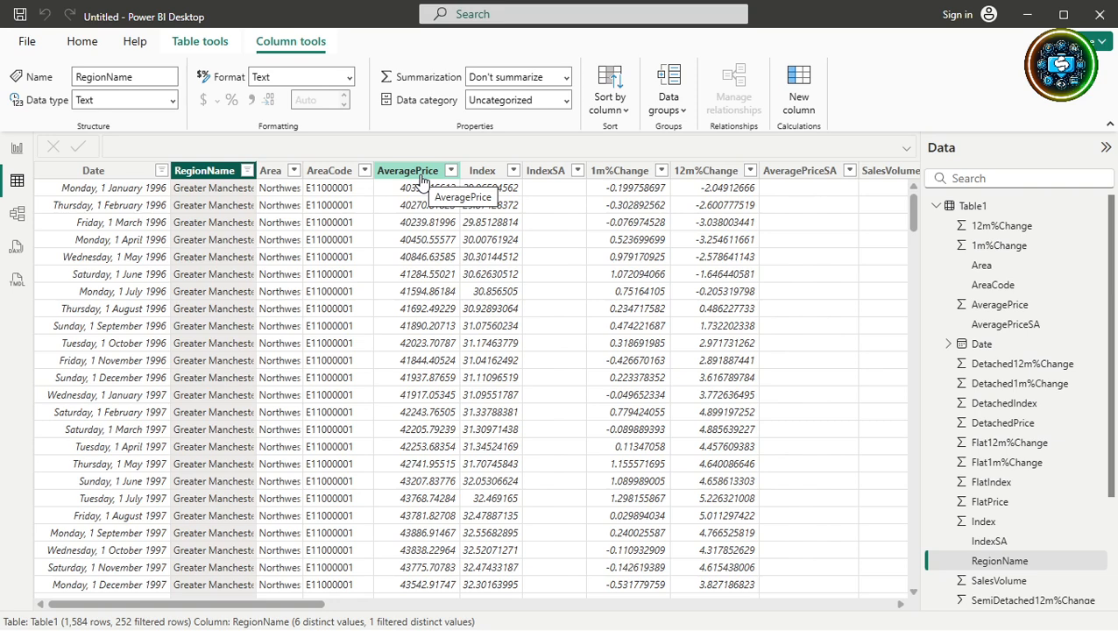
pyautogui.click(421, 181)
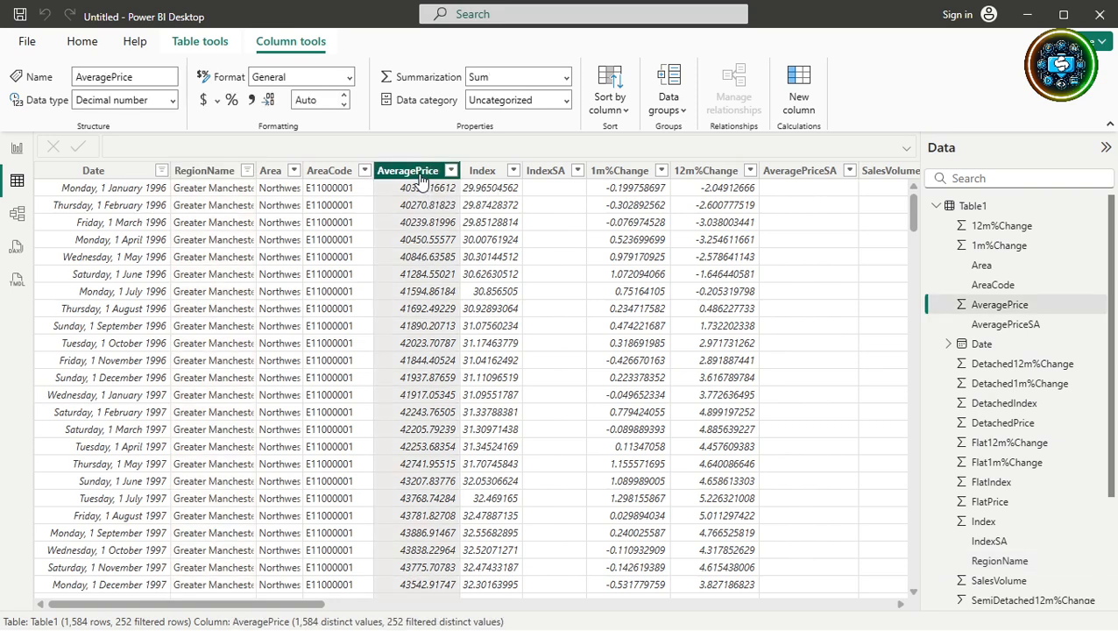
pyautogui.click(348, 80)
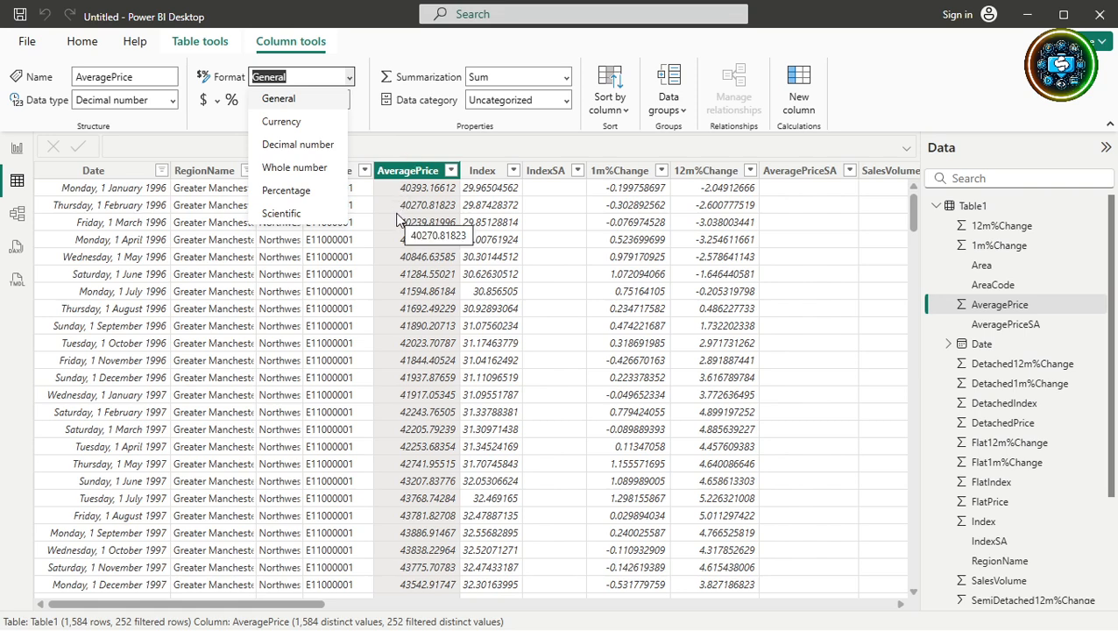
pyautogui.click(400, 121)
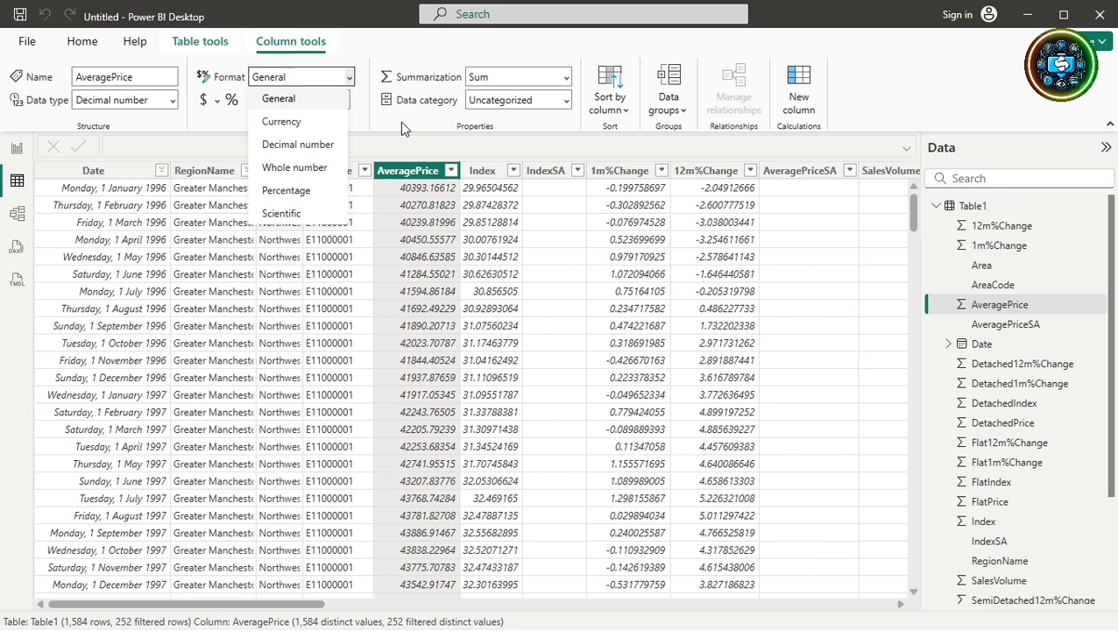
# - Try the £ English (United Kingdom), general currency and decimal number formats on AveragePrice, and return its format to General
pyautogui.click(218, 104)
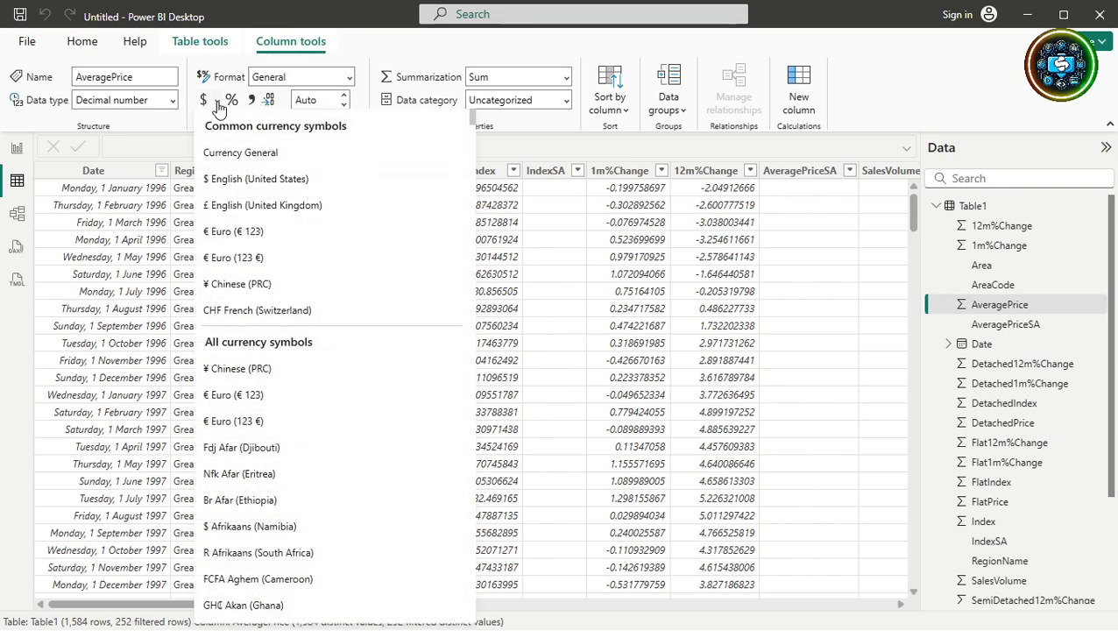
pyautogui.click(243, 208)
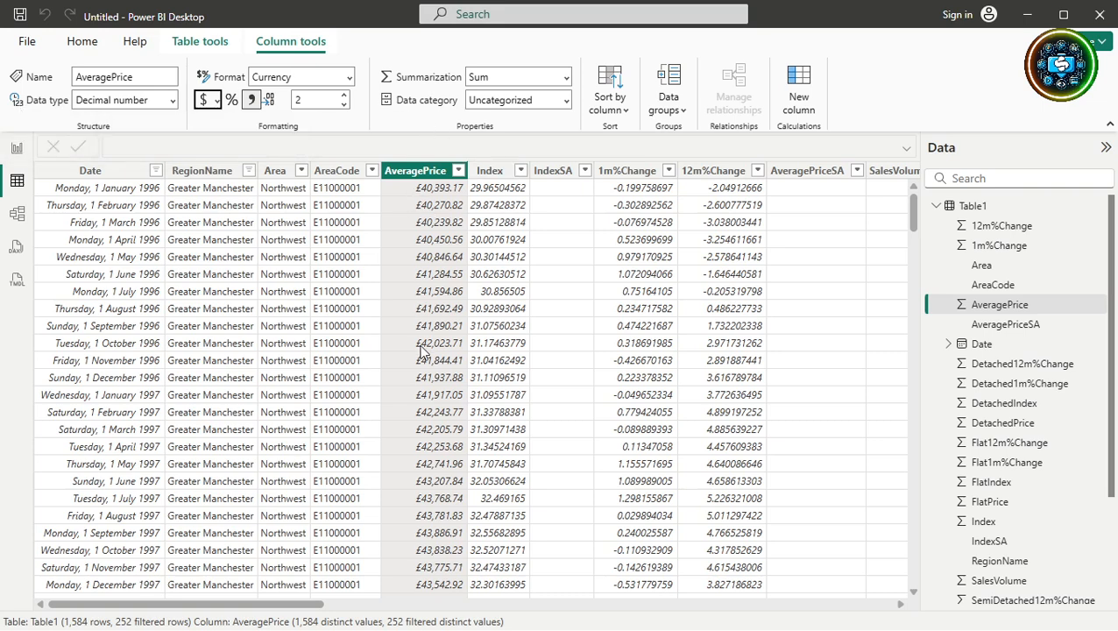
pyautogui.click(201, 102)
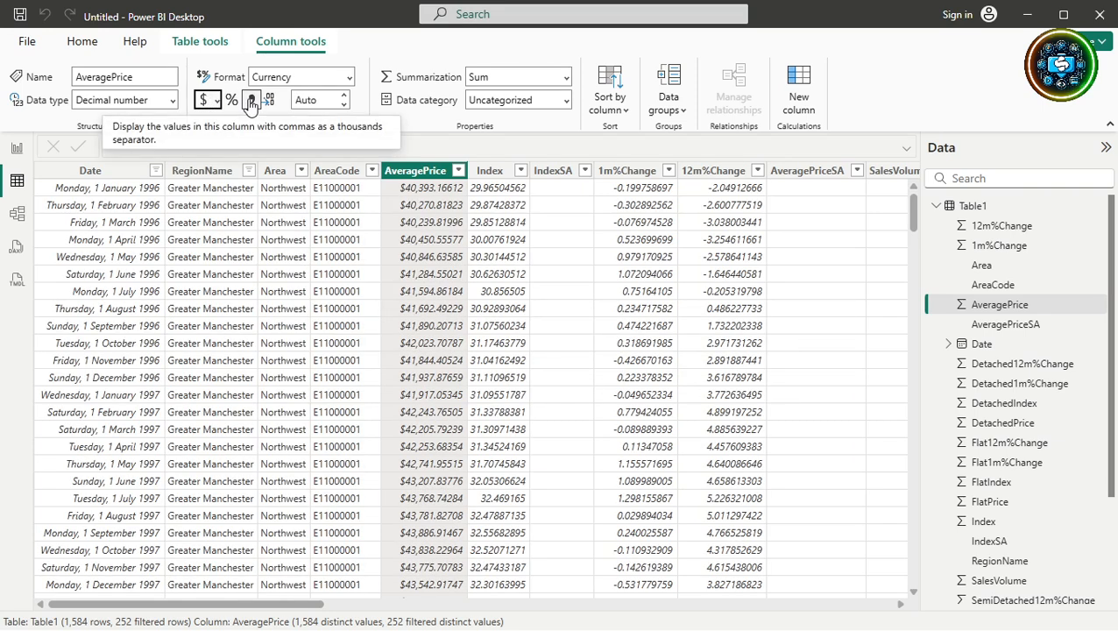
pyautogui.click(252, 101)
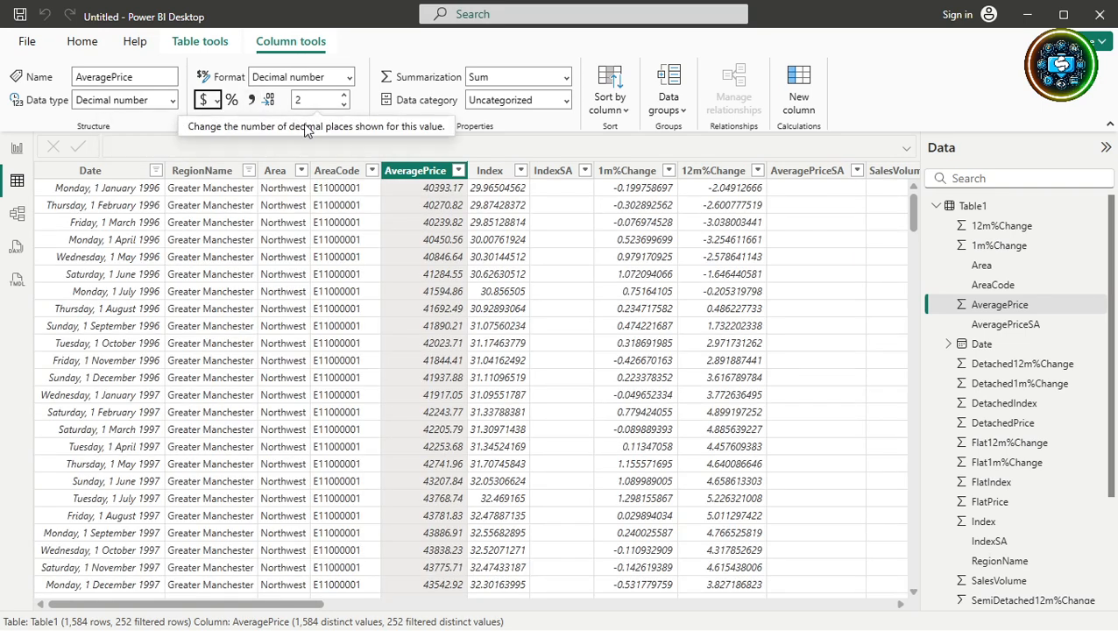
pyautogui.click(351, 77)
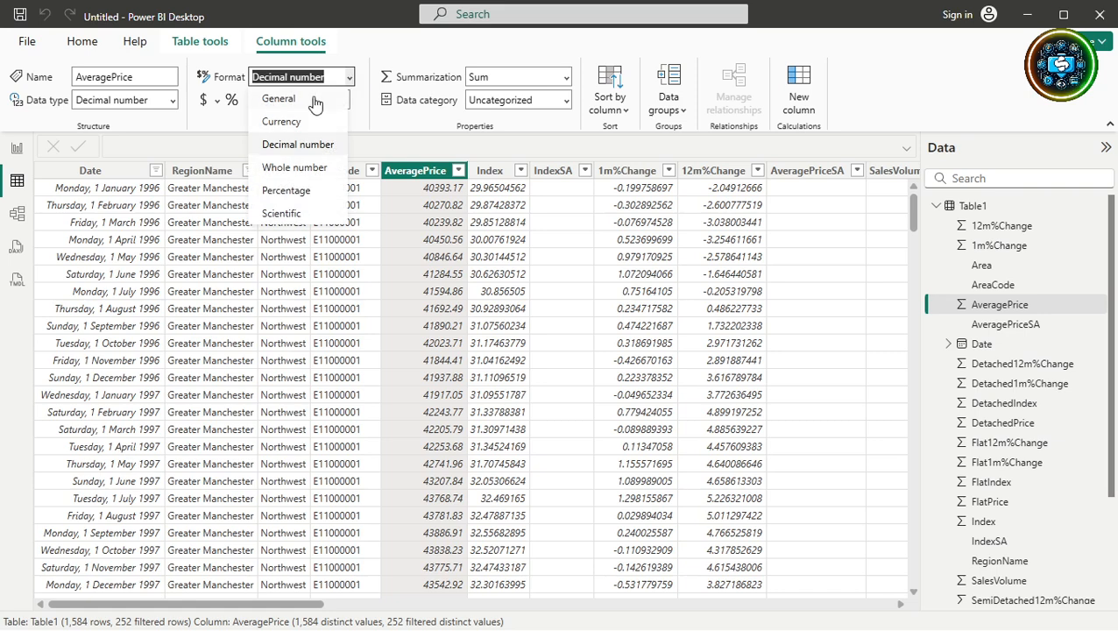
pyautogui.click(315, 104)
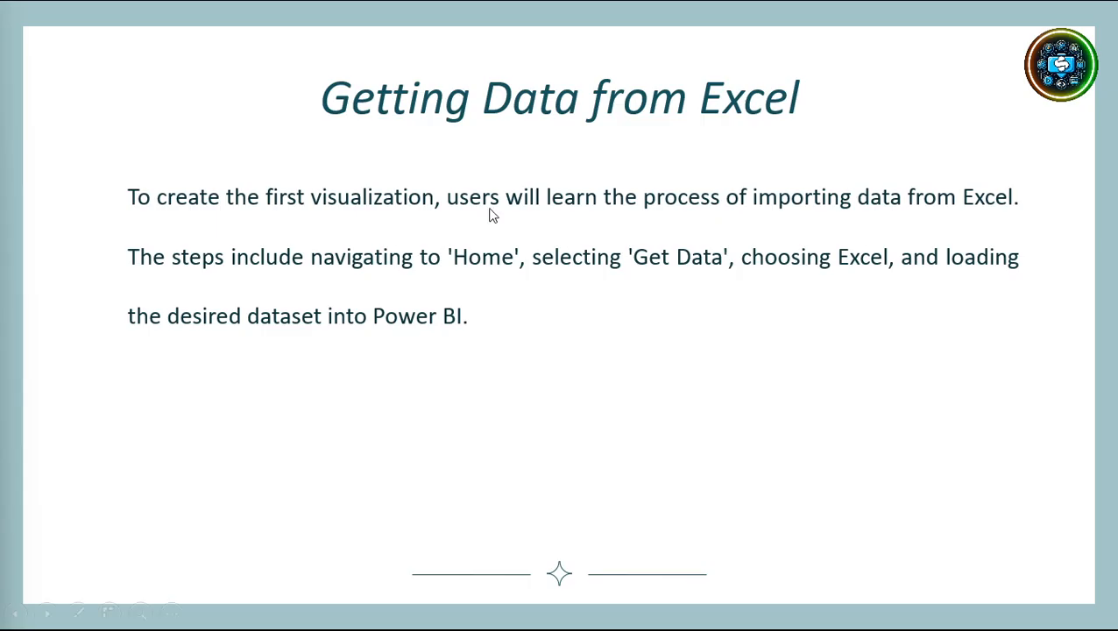
# - Switch from the slides back to Power BI Desktop and examine Table1 in the Model view
pyautogui.click(686, 290)
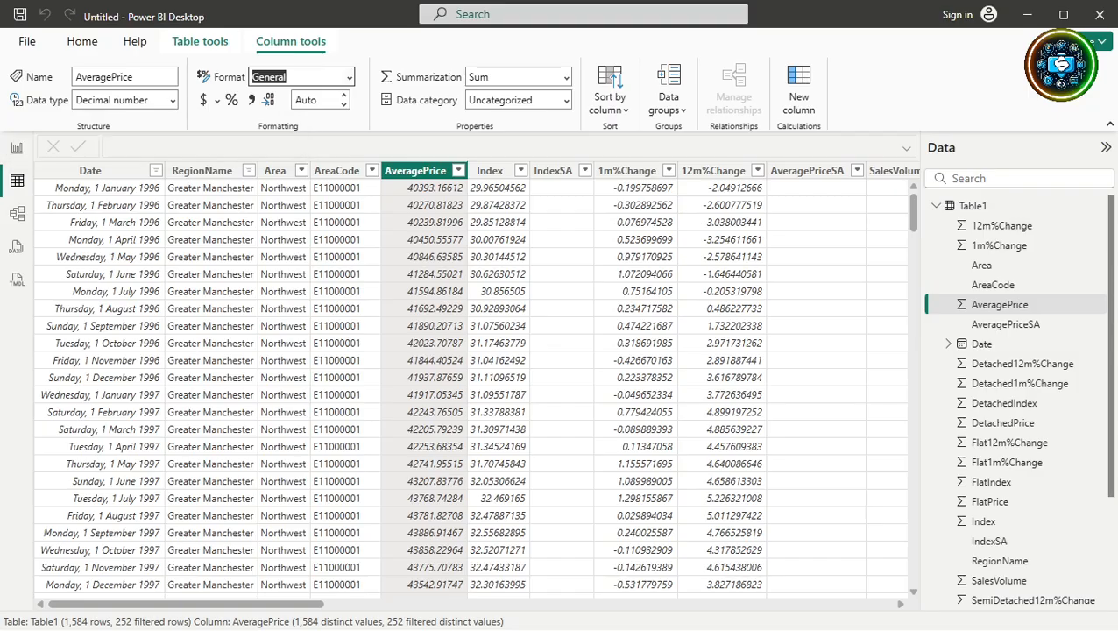
pyautogui.click(19, 214)
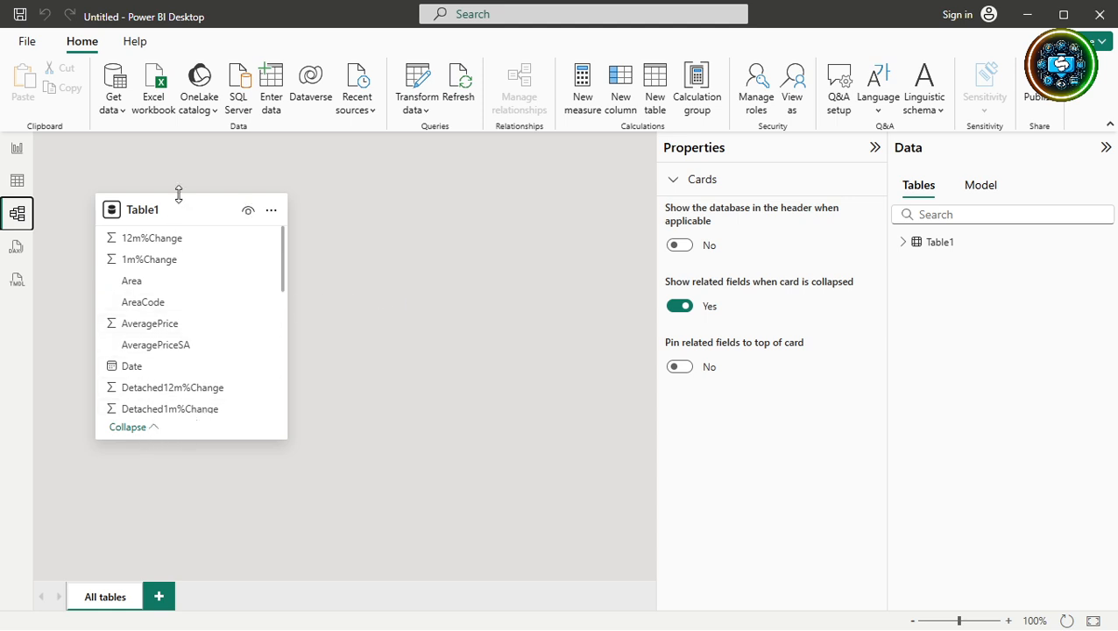
pyautogui.moveTo(180, 205)
# - Open the Report view, insert an empty stacked bar chart on Page 1 and delete it
pyautogui.click(18, 151)
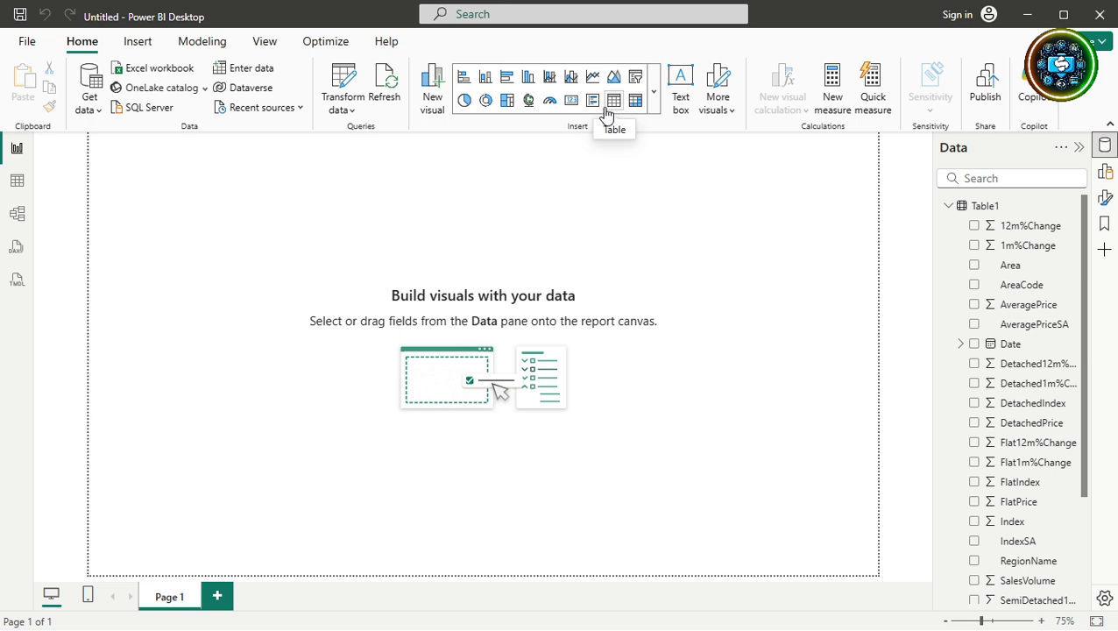
pyautogui.click(463, 77)
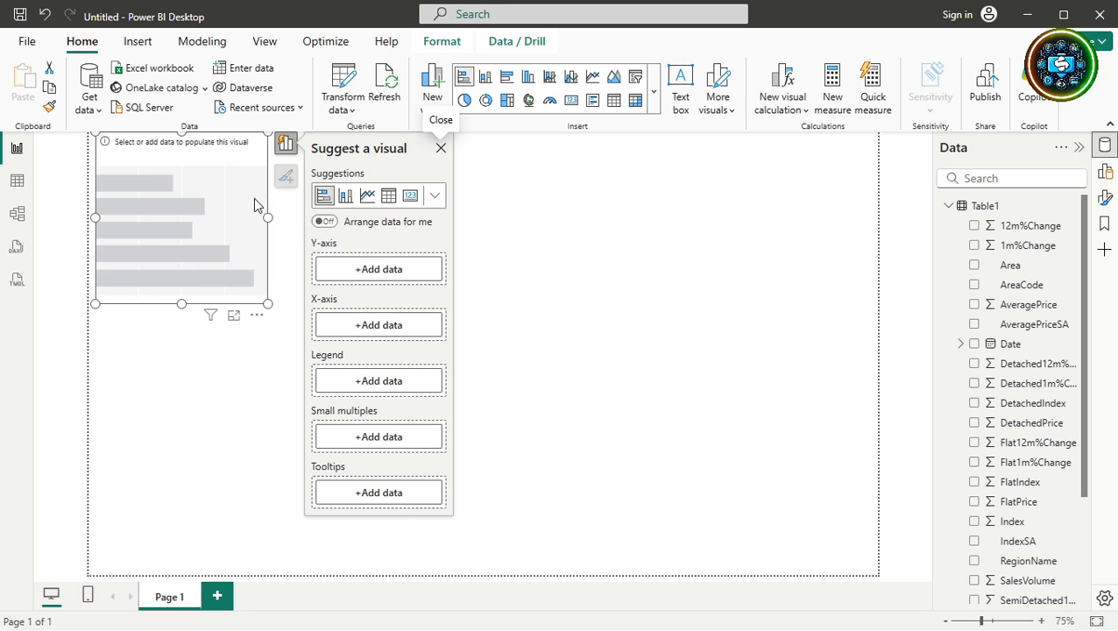
pyautogui.press('Delete')
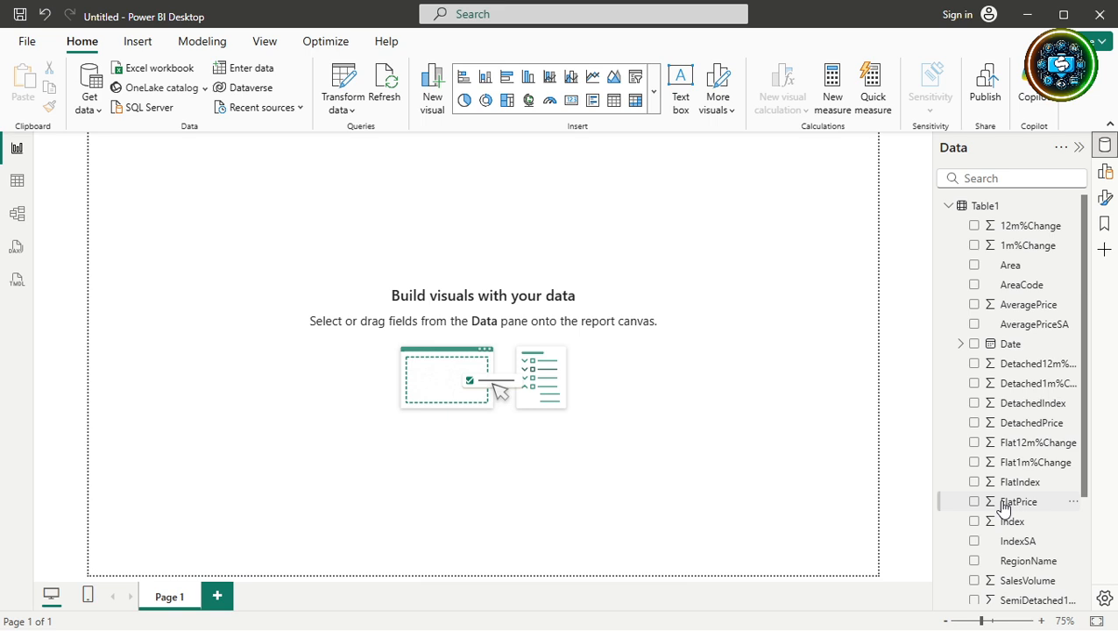
# - Create a bar chart of SalesVolume by RegionName on Page 1, enlarge it and move it nearer the page centre
pyautogui.click(974, 561)
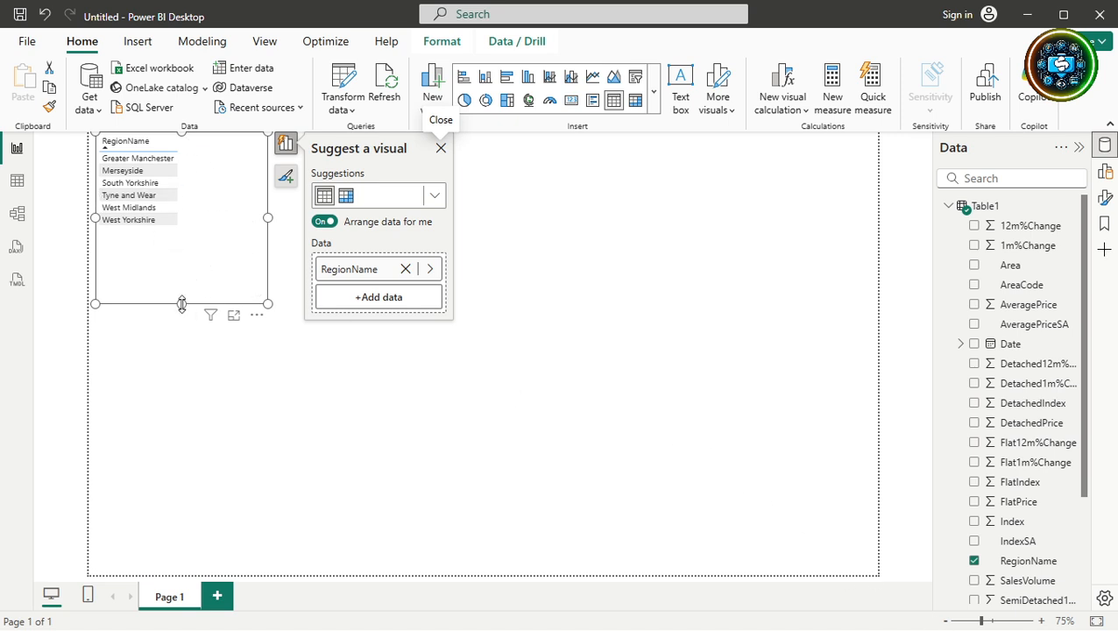
pyautogui.click(972, 581)
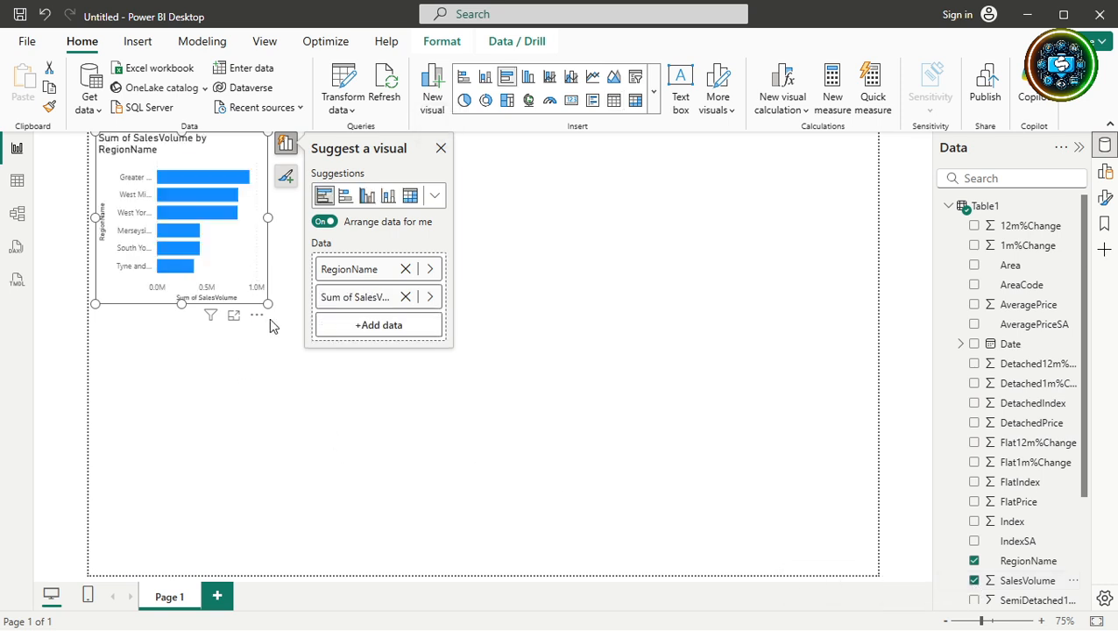
pyautogui.moveTo(267, 304); pyautogui.dragTo(529, 469)
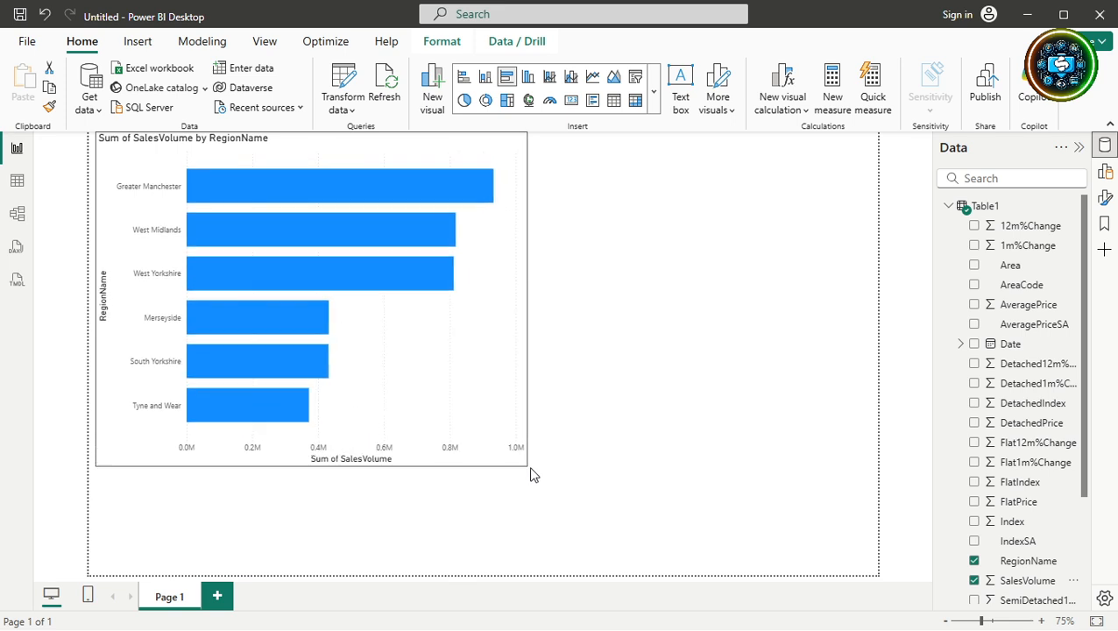
pyautogui.click(474, 319)
pyautogui.moveTo(392, 157); pyautogui.dragTo(475, 195)
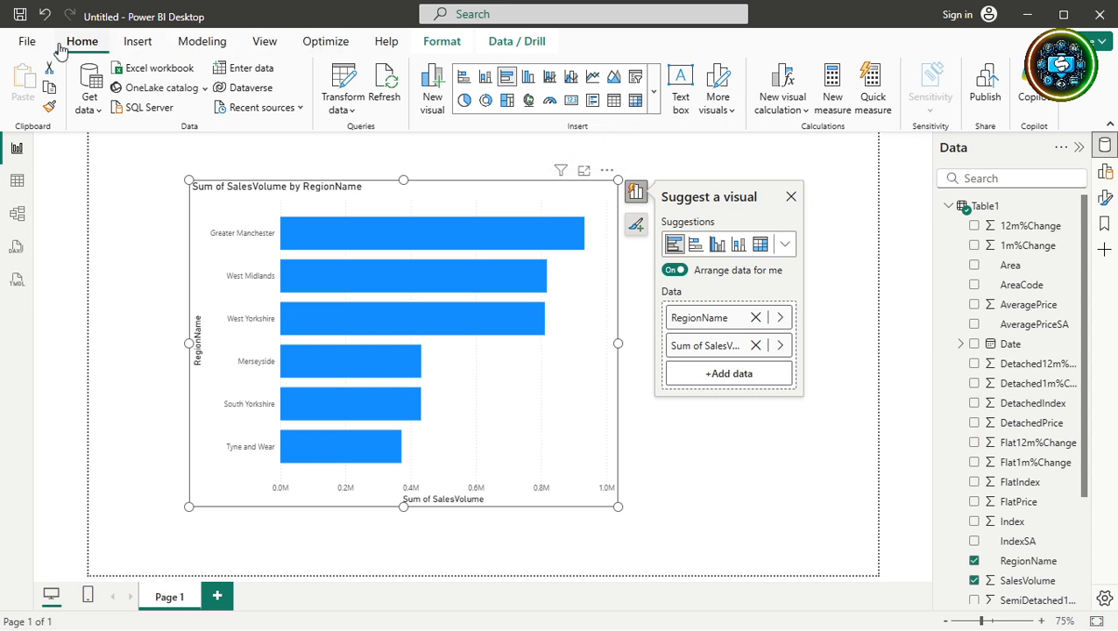
# - Look through the visual types available for the bar chart without changing it, and show the Build pane
pyautogui.click(655, 97)
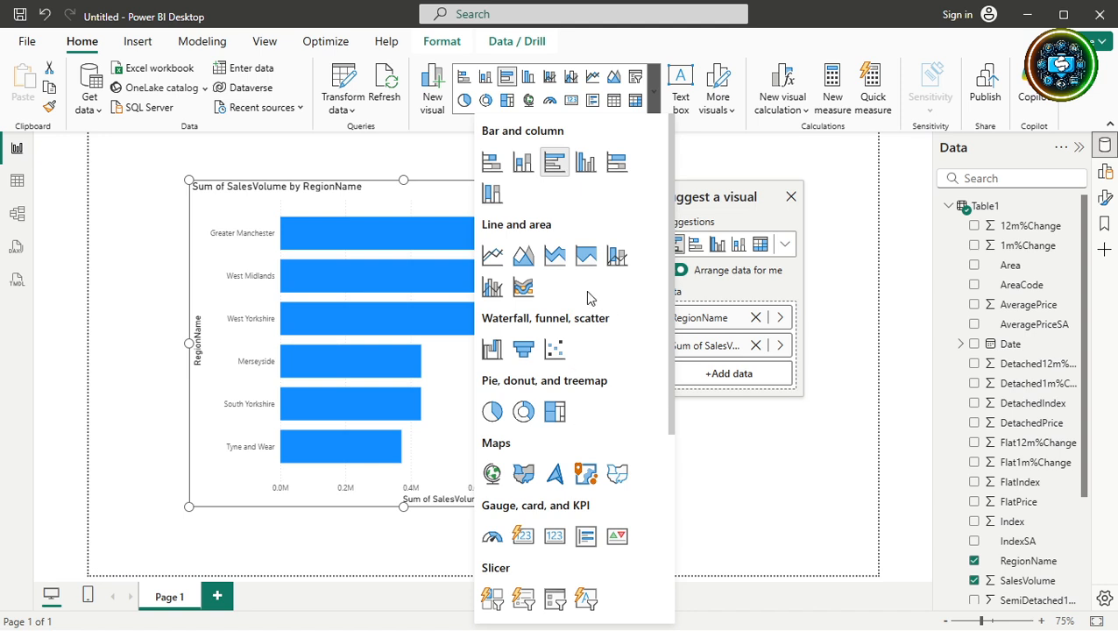
pyautogui.scroll(-5, 587, 297)
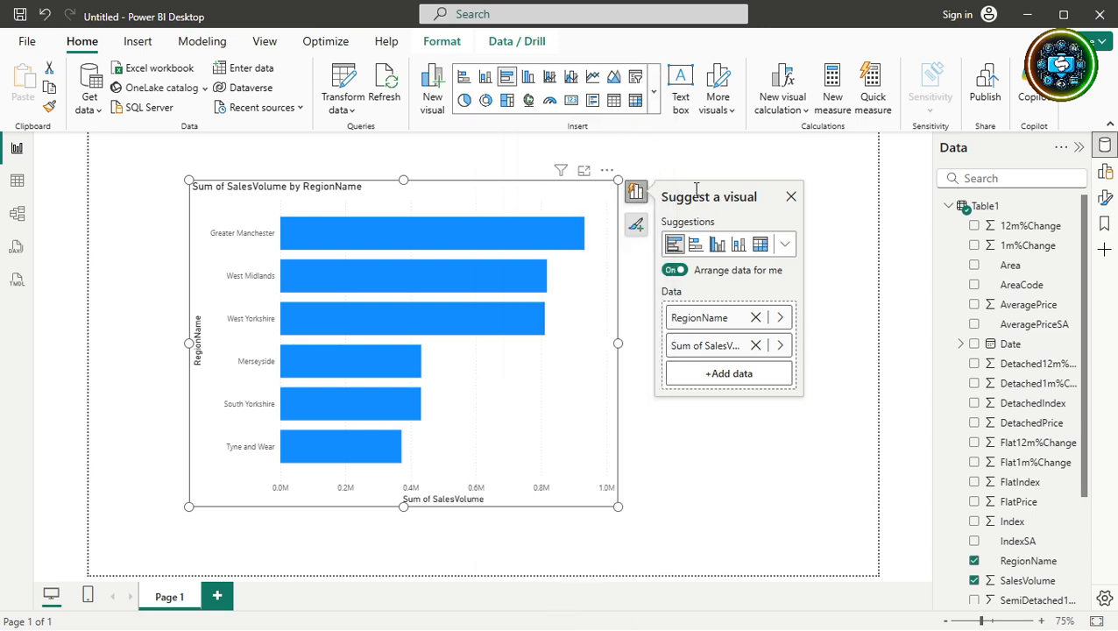
pyautogui.click(785, 247)
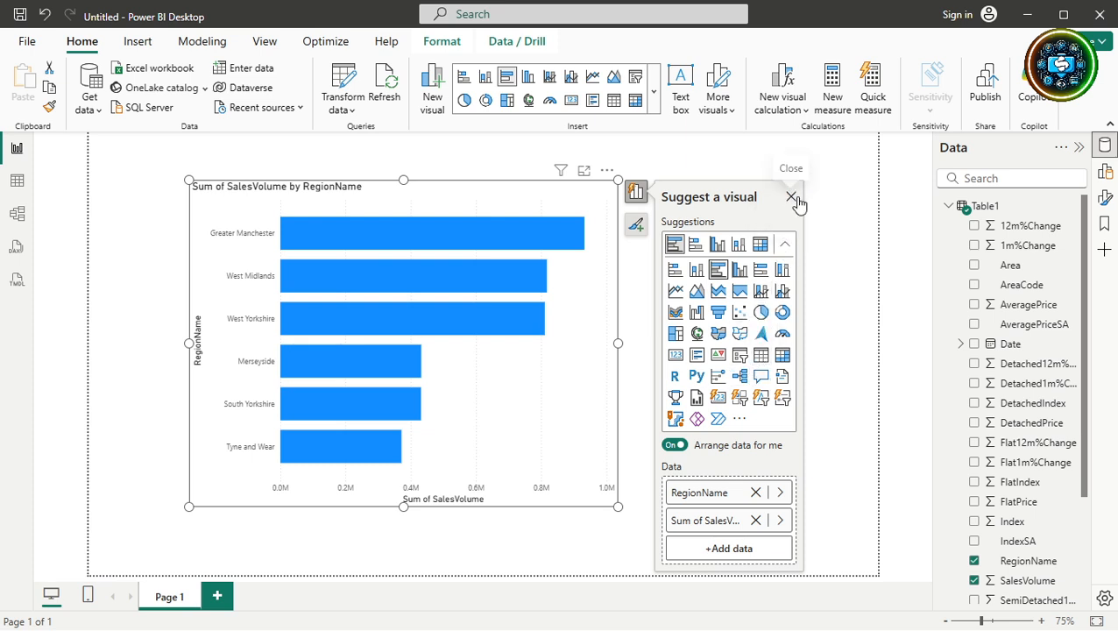
pyautogui.click(841, 243)
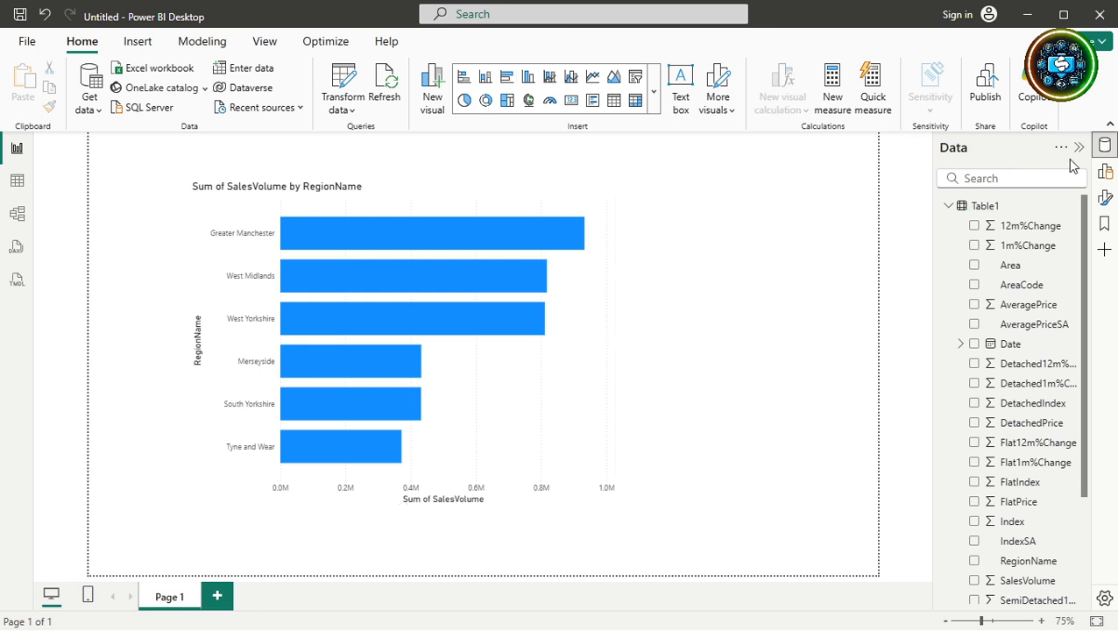
pyautogui.click(1105, 172)
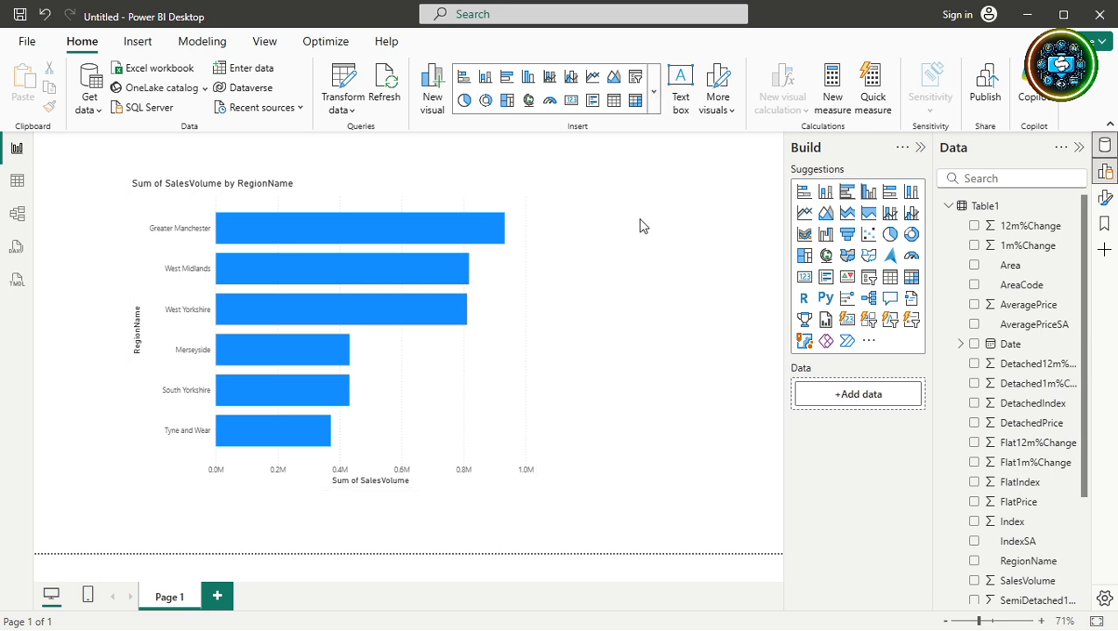
# - Delete the stray empty table visual, and convert the SalesVolume by RegionName bar chart into a table
pyautogui.click(612, 101)
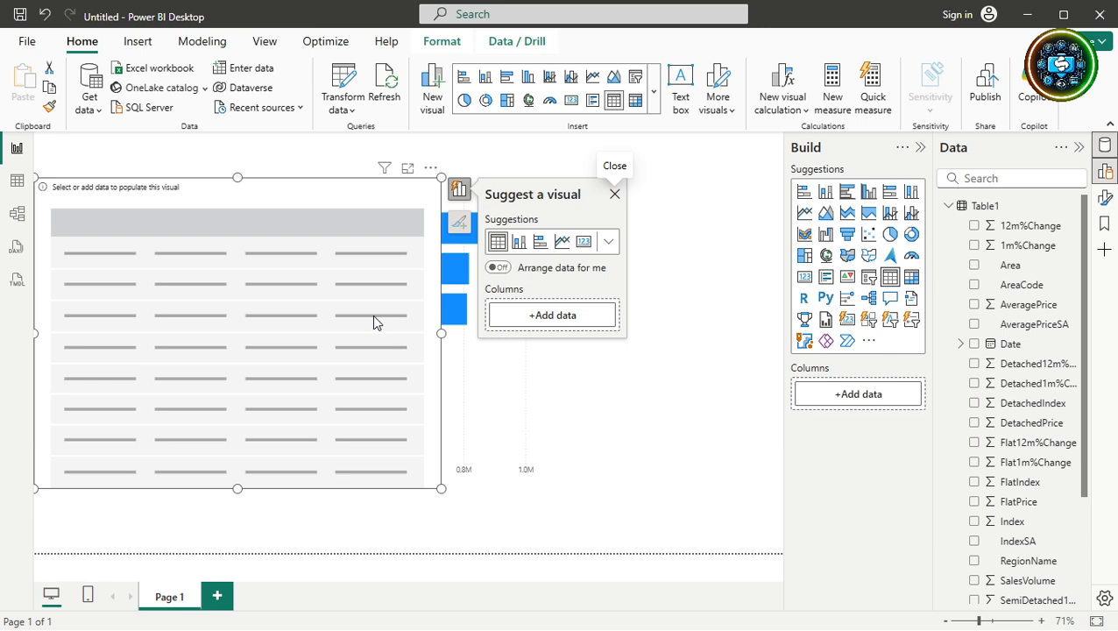
pyautogui.press('Delete')
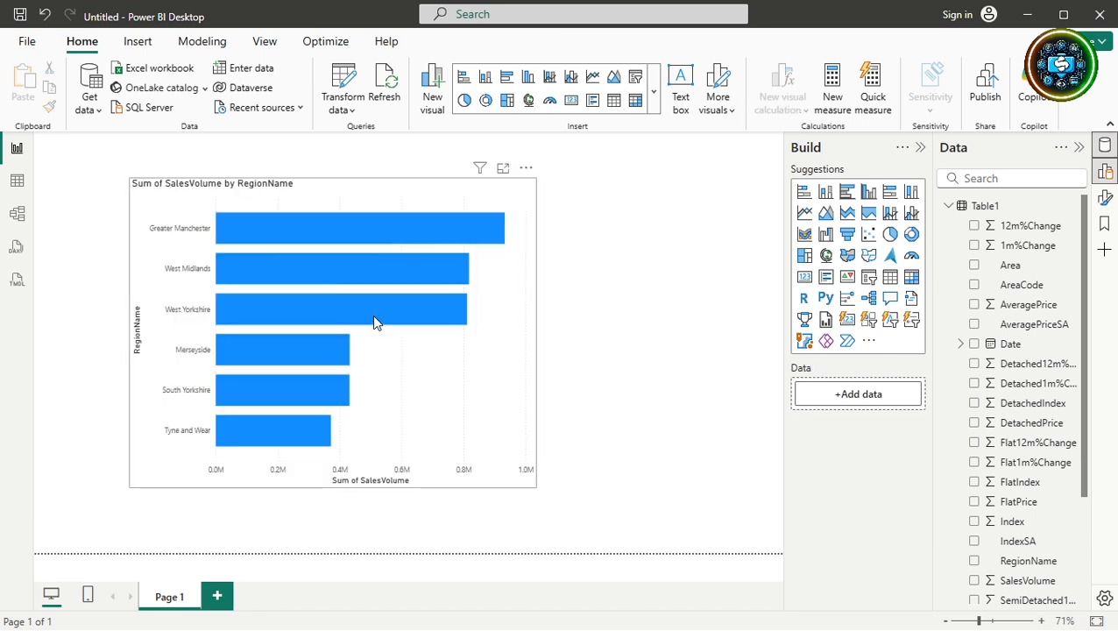
pyautogui.click(388, 194)
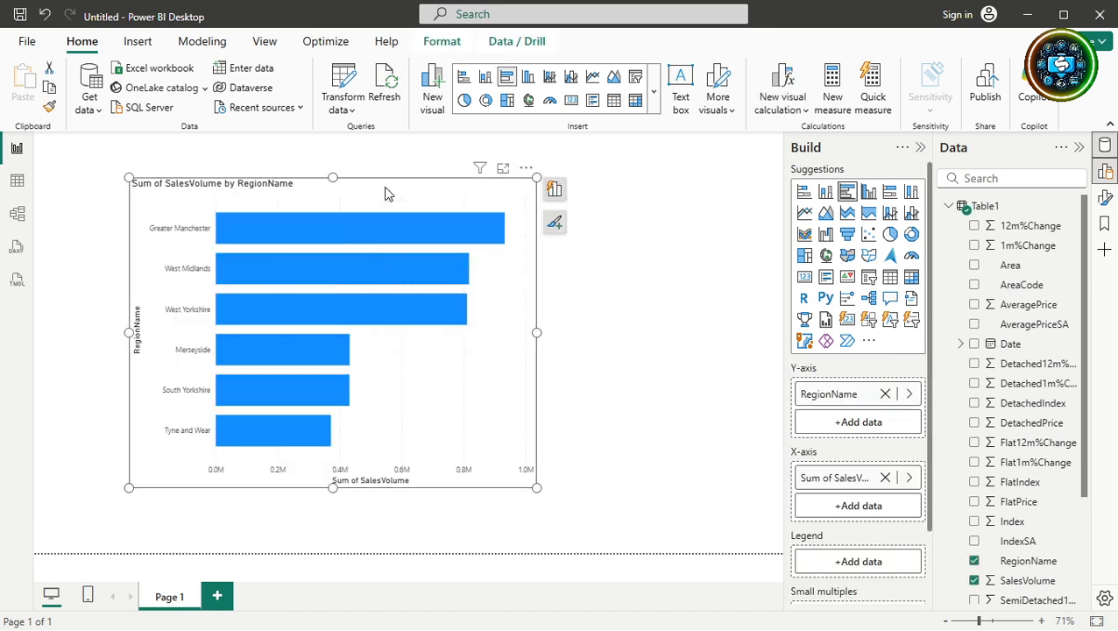
pyautogui.click(615, 101)
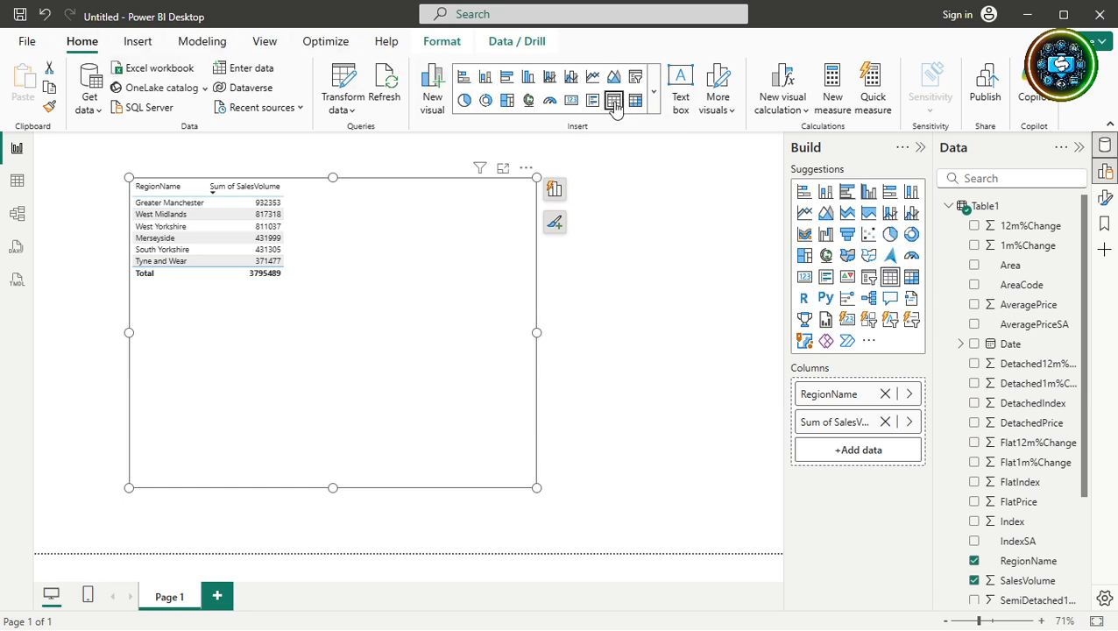
# - Look over the options for inserting visuals and elements, and open the report's file management page
pyautogui.click(132, 46)
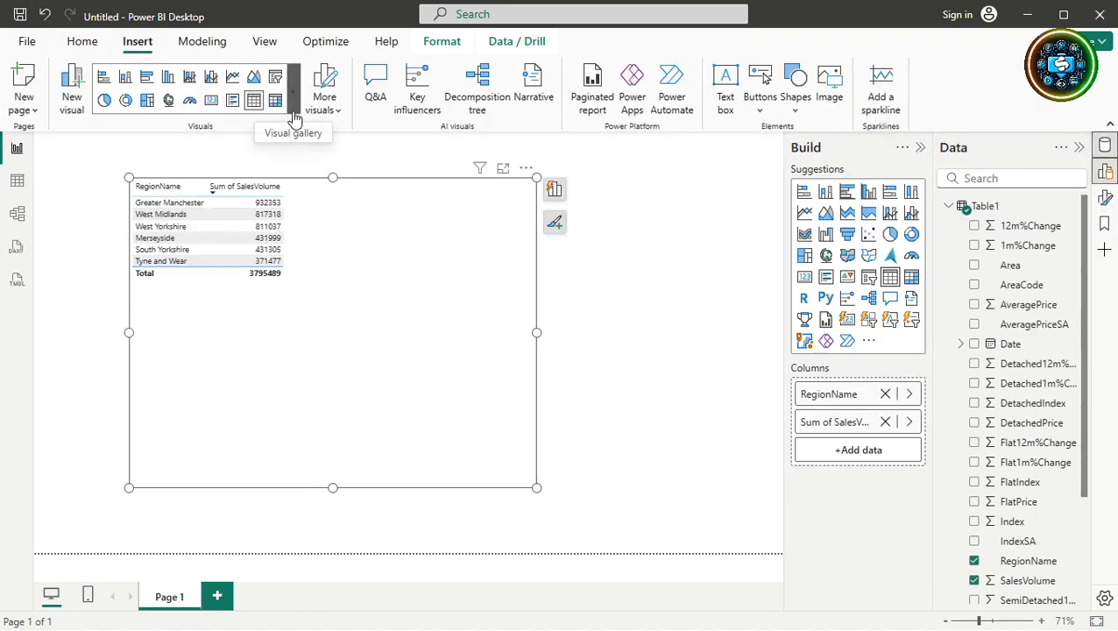
pyautogui.click(91, 45)
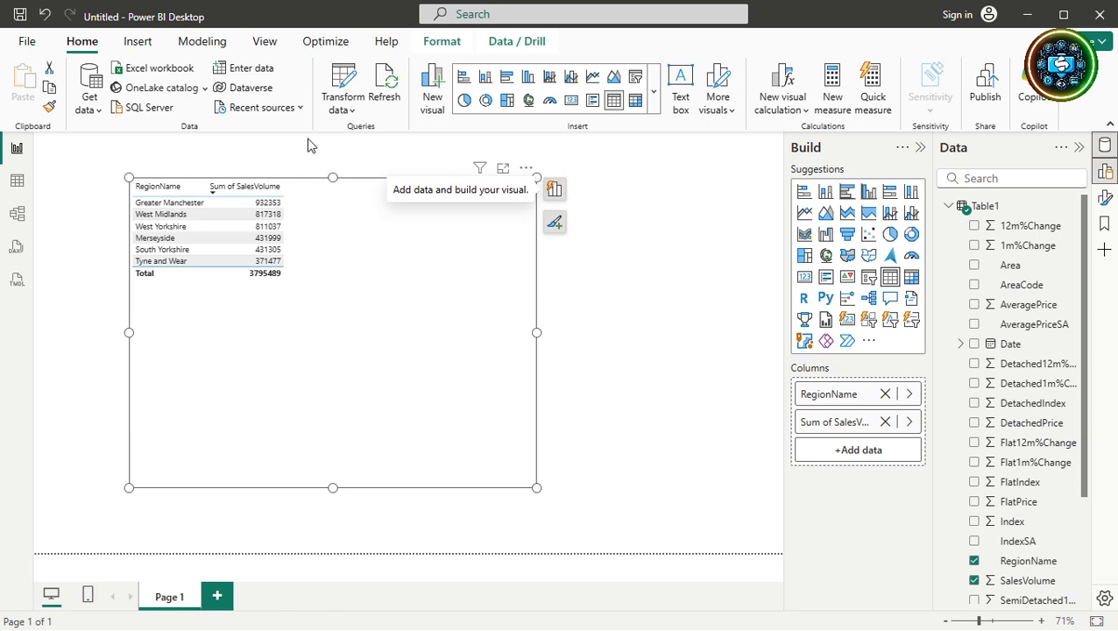
pyautogui.click(28, 43)
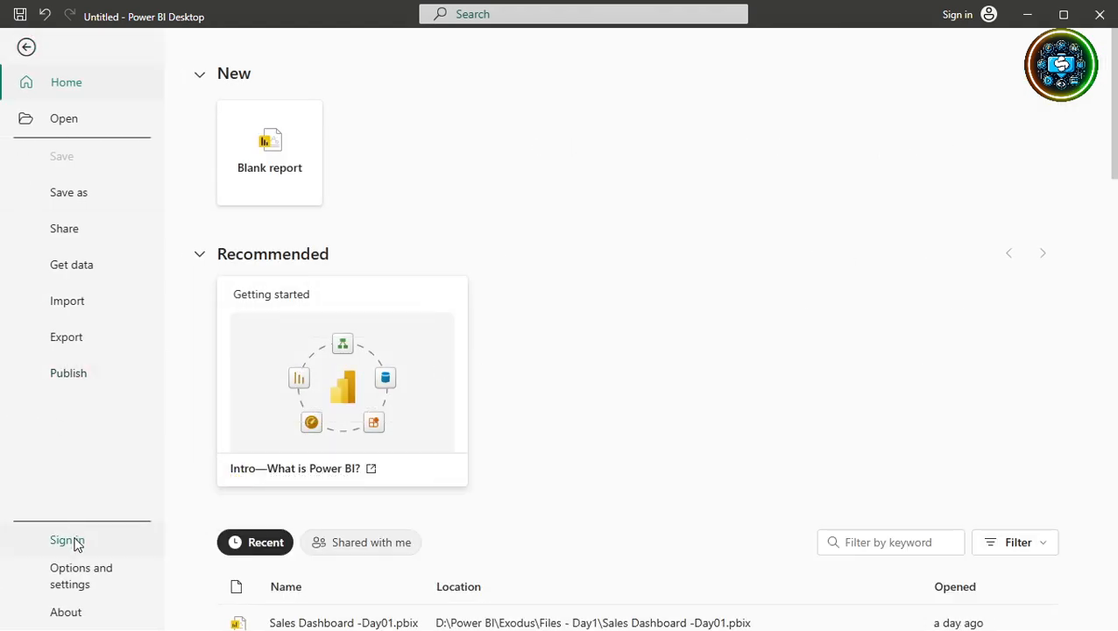
# - Examine the preview features in the global options, and leave the options without saving changes
pyautogui.click(77, 585)
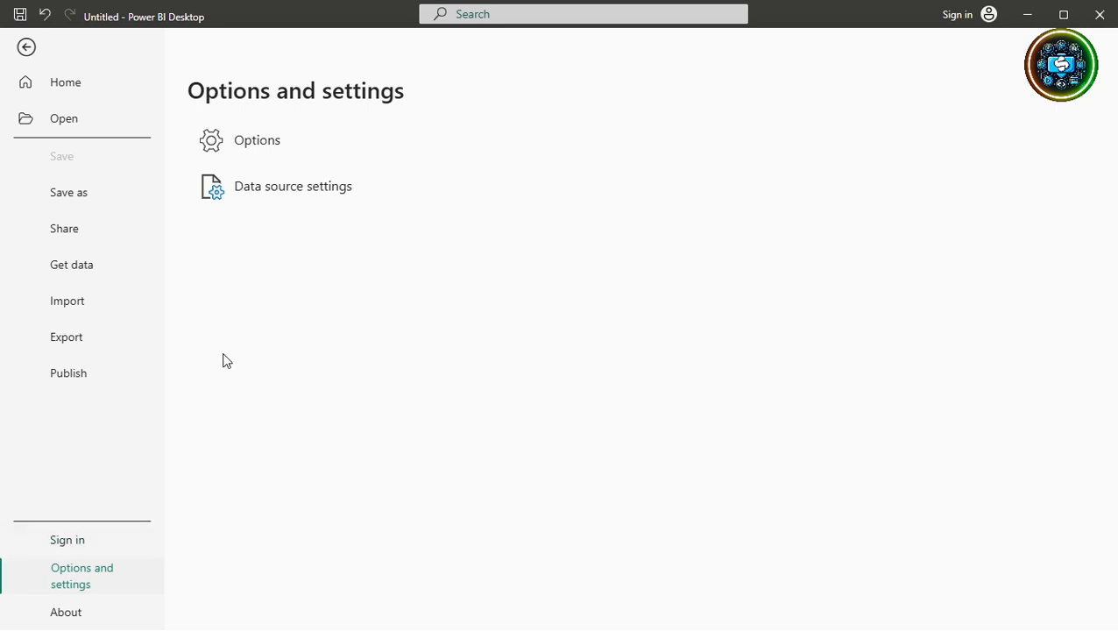
pyautogui.click(257, 143)
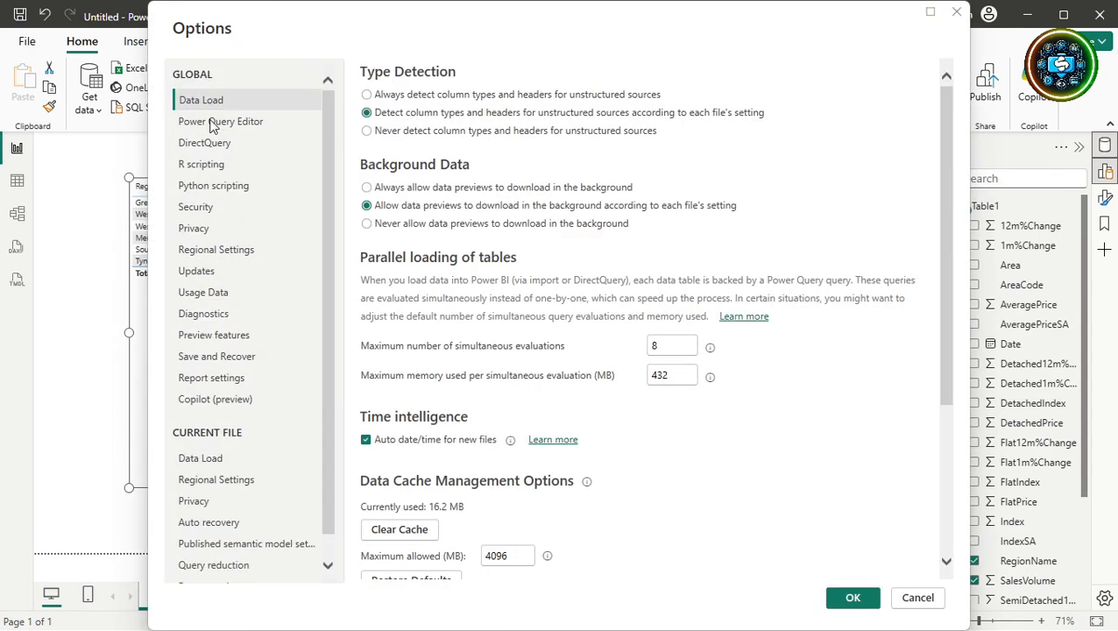
pyautogui.click(235, 341)
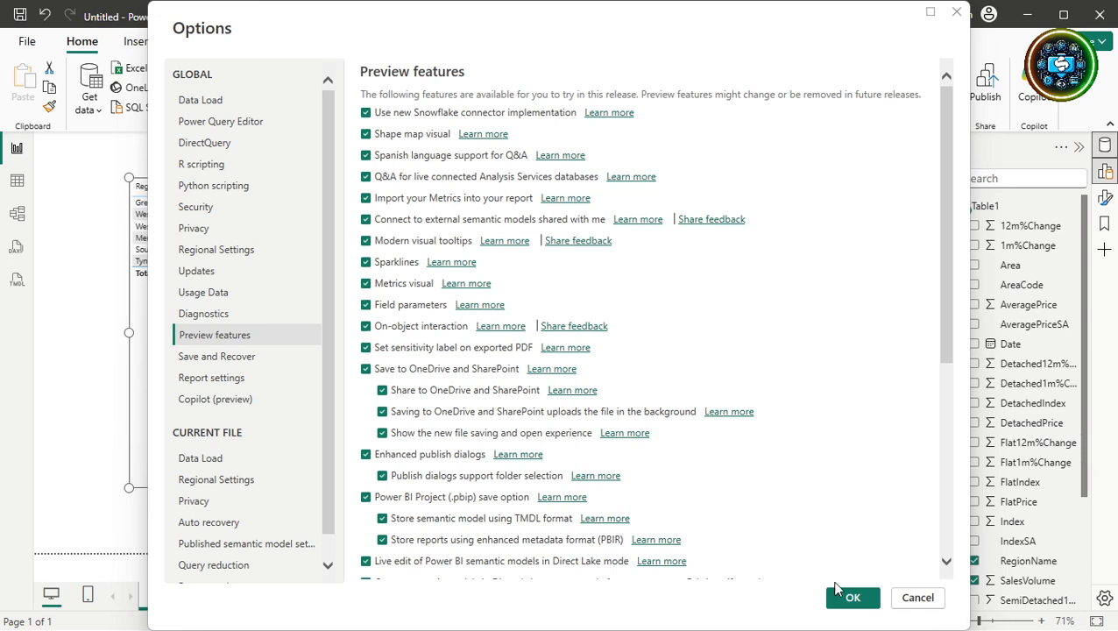
pyautogui.click(929, 605)
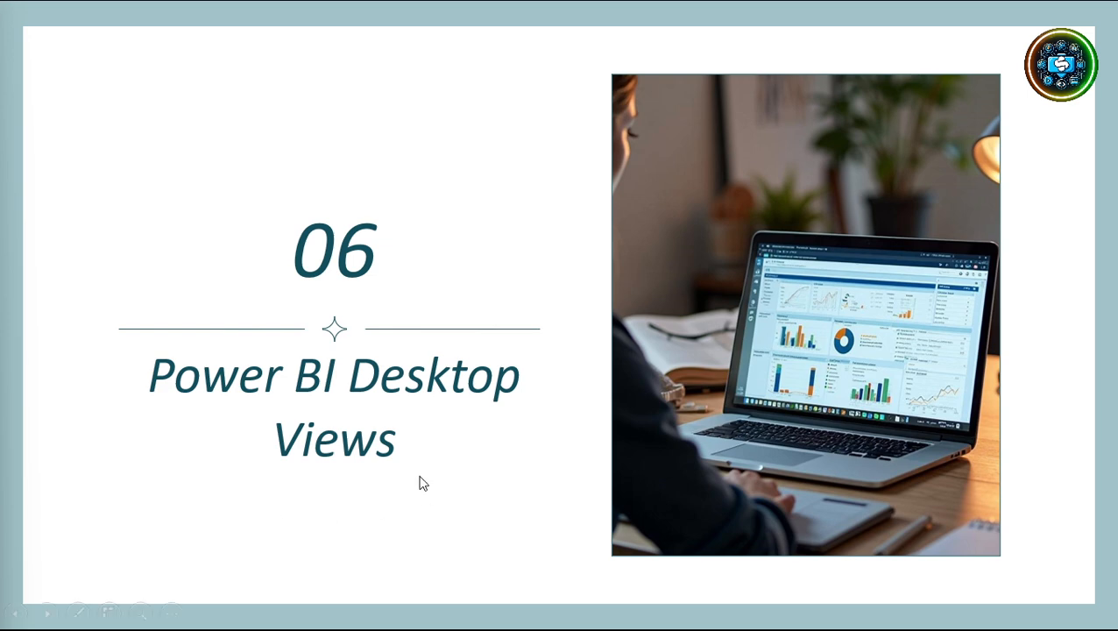
pyautogui.click(420, 477)
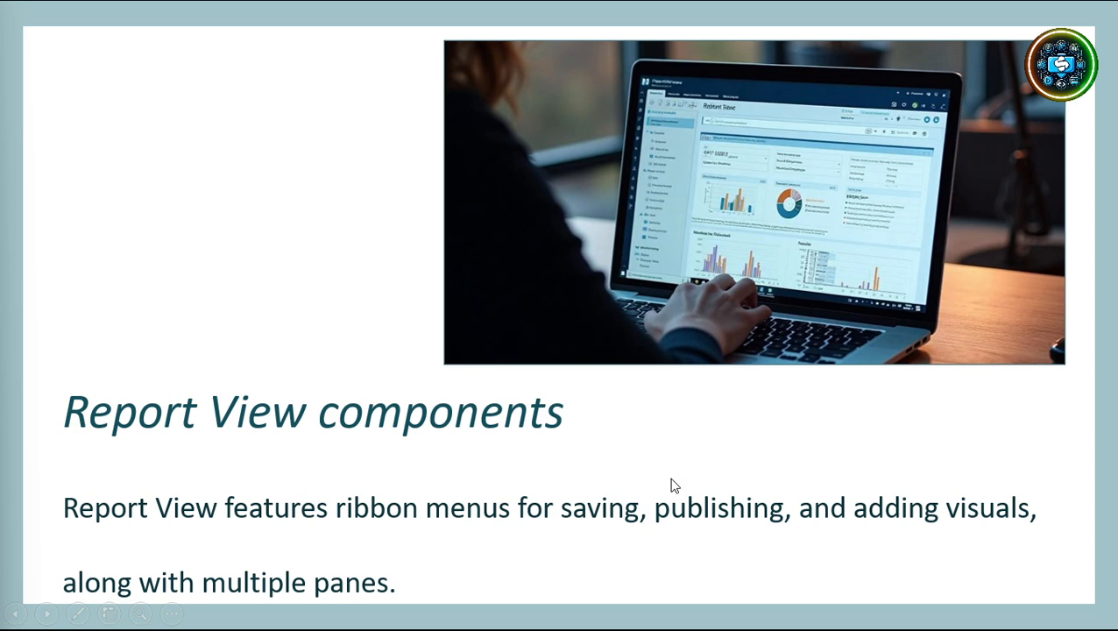
# - Switch back to Power BI Desktop and open the format settings of the SalesVolume by RegionName table
pyautogui.hotkey('alt', 'Tab')
pyautogui.click(384, 416)
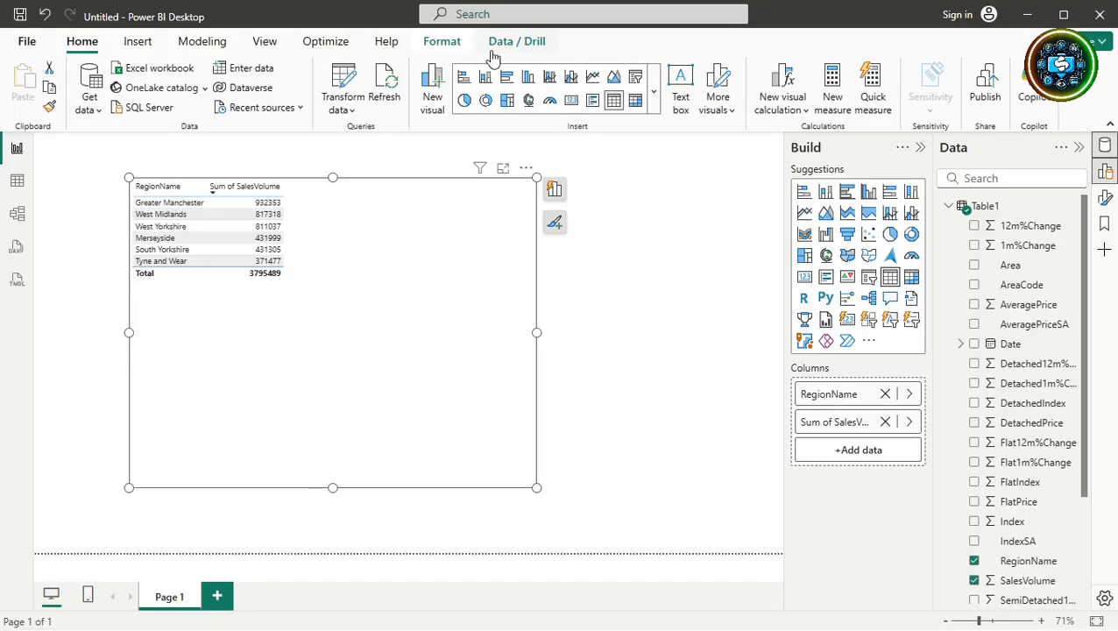
pyautogui.click(640, 299)
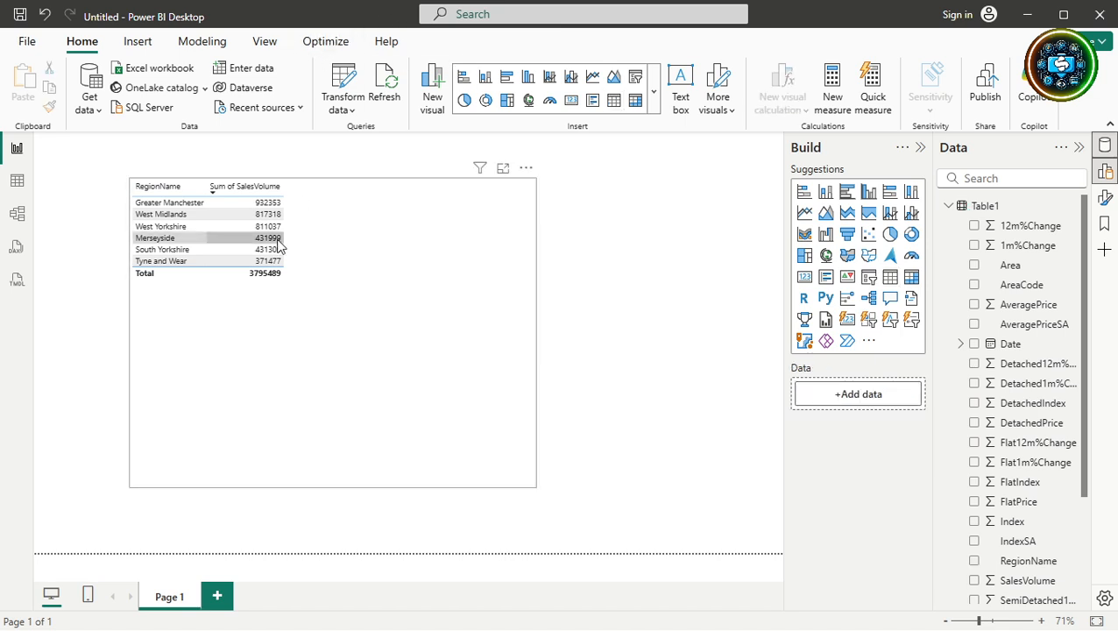
pyautogui.click(329, 258)
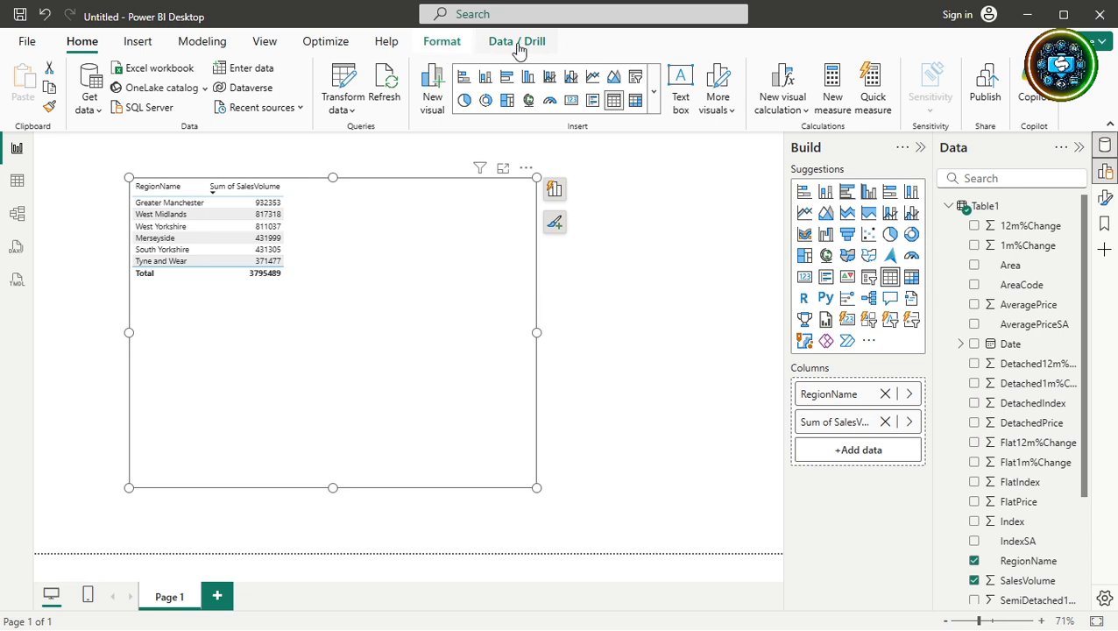
pyautogui.doubleClick(496, 278)
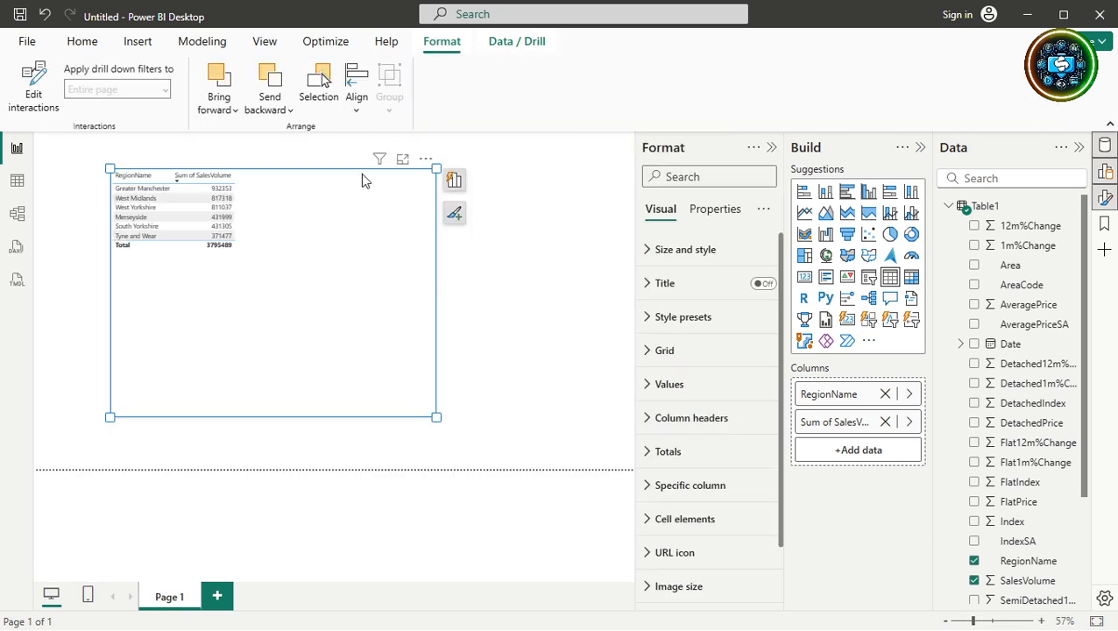
pyautogui.click(520, 292)
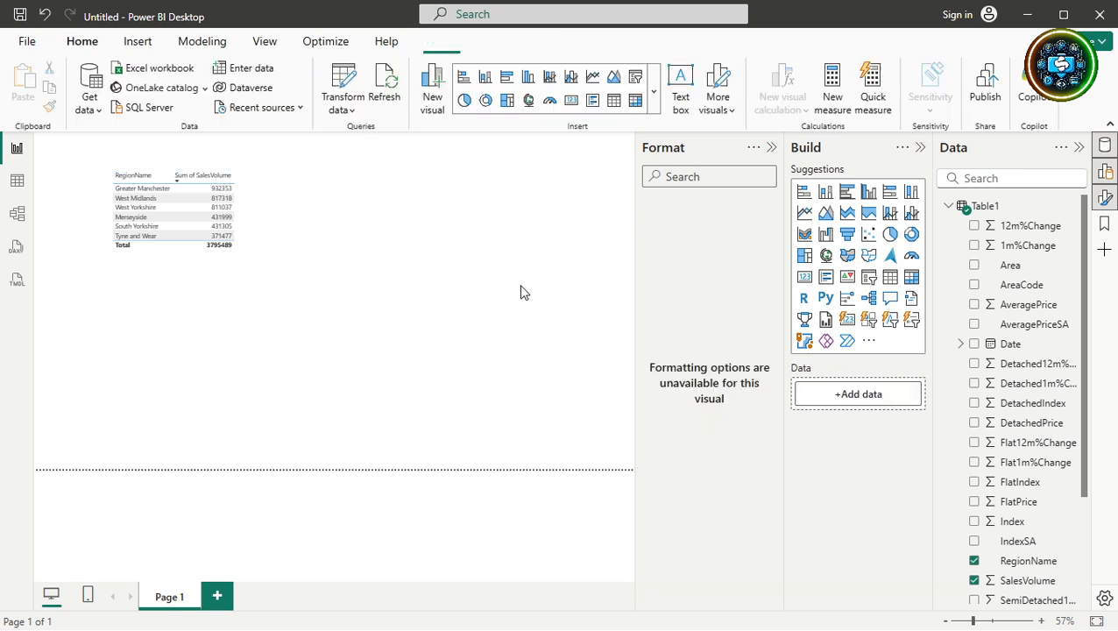
# - Make the SalesVolume by RegionName table wider and shorter, and convert it into a stacked bar chart
pyautogui.click(271, 224)
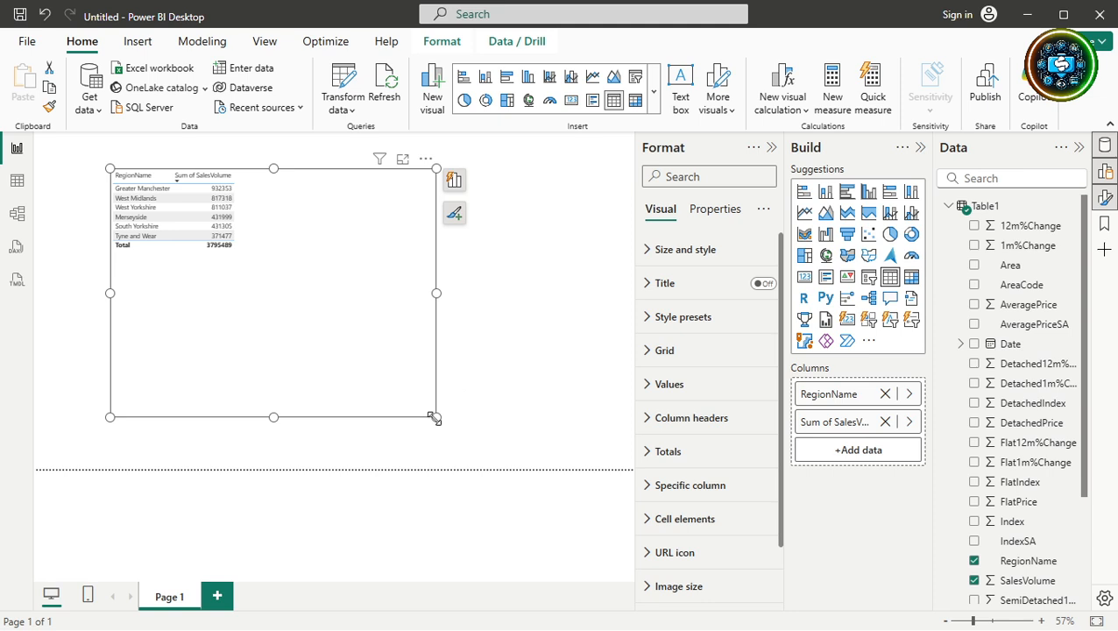
pyautogui.moveTo(435, 417); pyautogui.dragTo(465, 365)
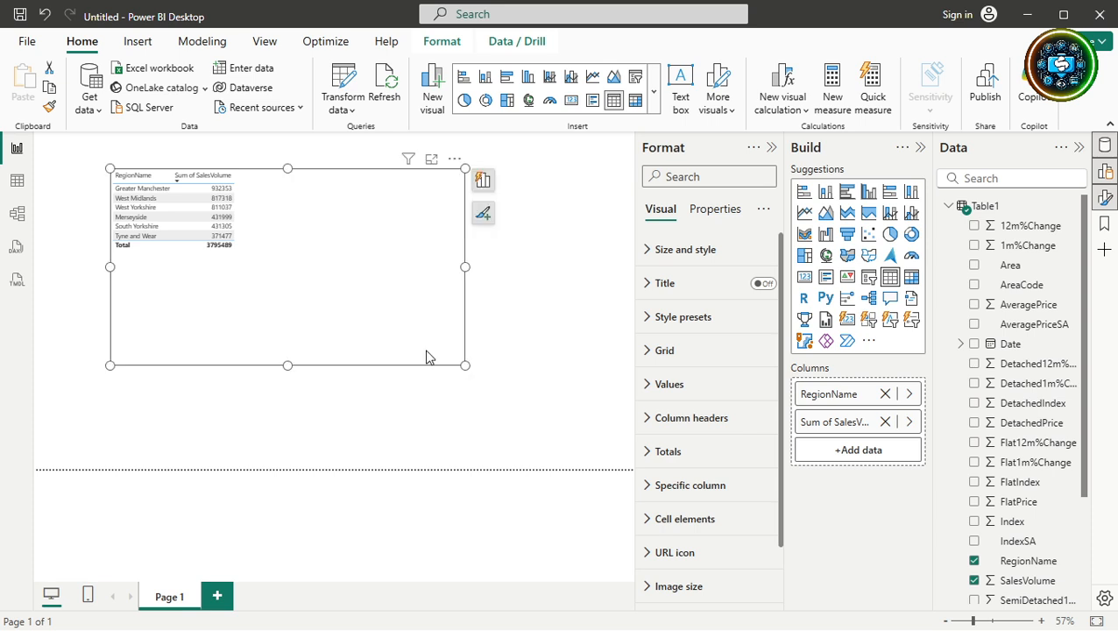
pyautogui.click(463, 77)
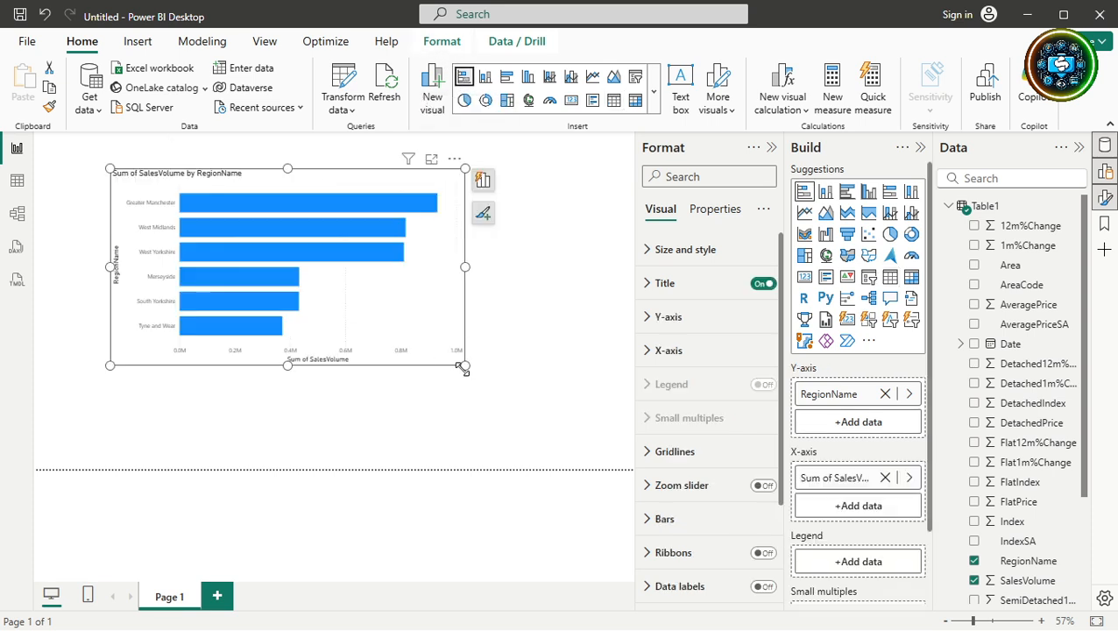
# - Enlarge the bar chart in height and width so it fills most of the visible page area
pyautogui.moveTo(457, 358); pyautogui.dragTo(461, 407)
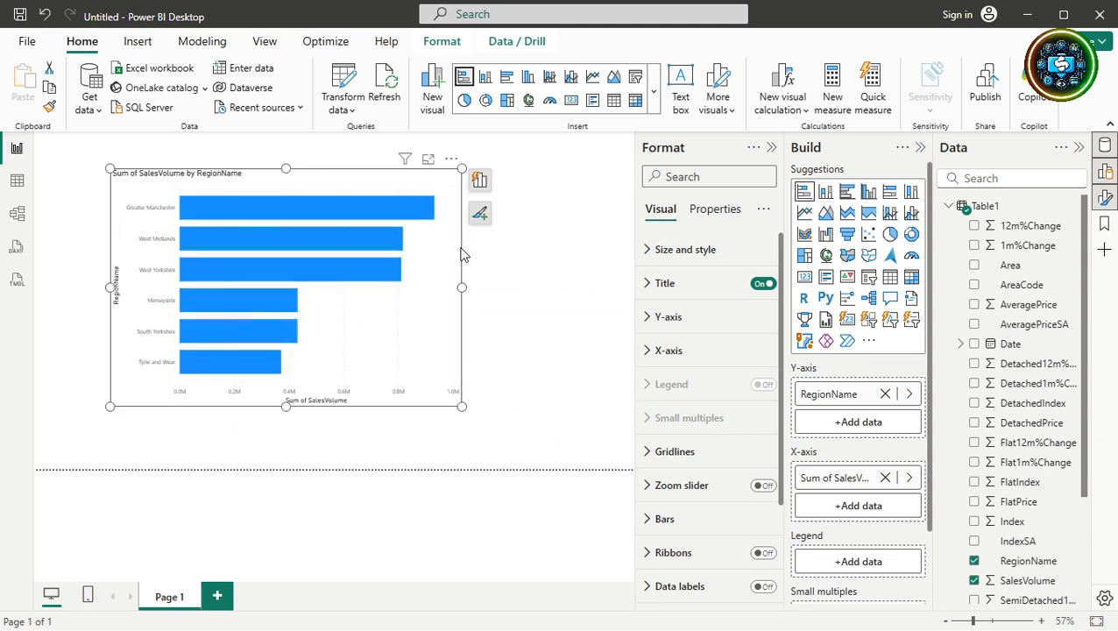
pyautogui.moveTo(462, 286); pyautogui.dragTo(573, 307)
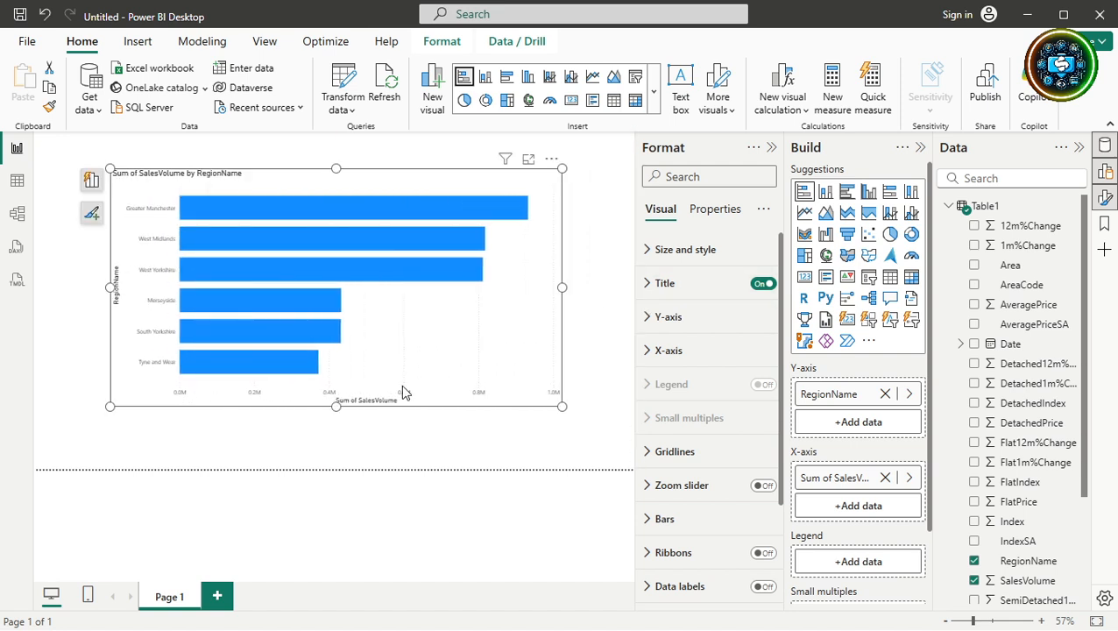
pyautogui.moveTo(337, 405)
pyautogui.mouseDown()
pyautogui.moveTo(336, 474)
pyautogui.moveTo(347, 263)
pyautogui.moveTo(346, 368)
pyautogui.moveTo(322, 424)
pyautogui.moveTo(345, 426)
pyautogui.mouseUp()
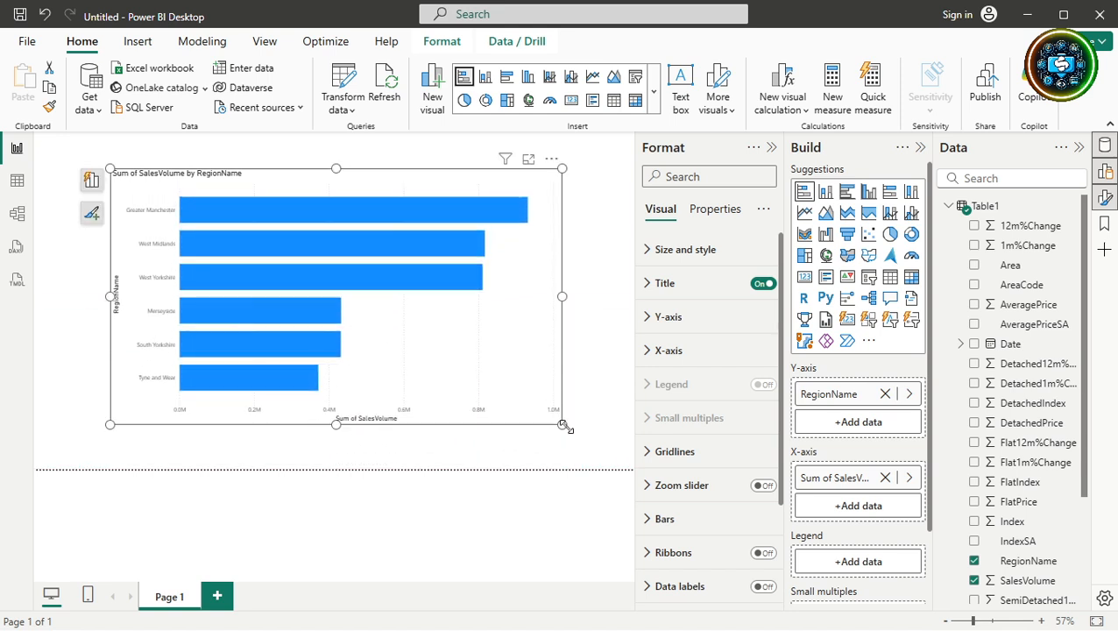
pyautogui.moveTo(559, 422)
pyautogui.mouseDown()
pyautogui.moveTo(592, 456)
pyautogui.moveTo(572, 426)
pyautogui.mouseUp()
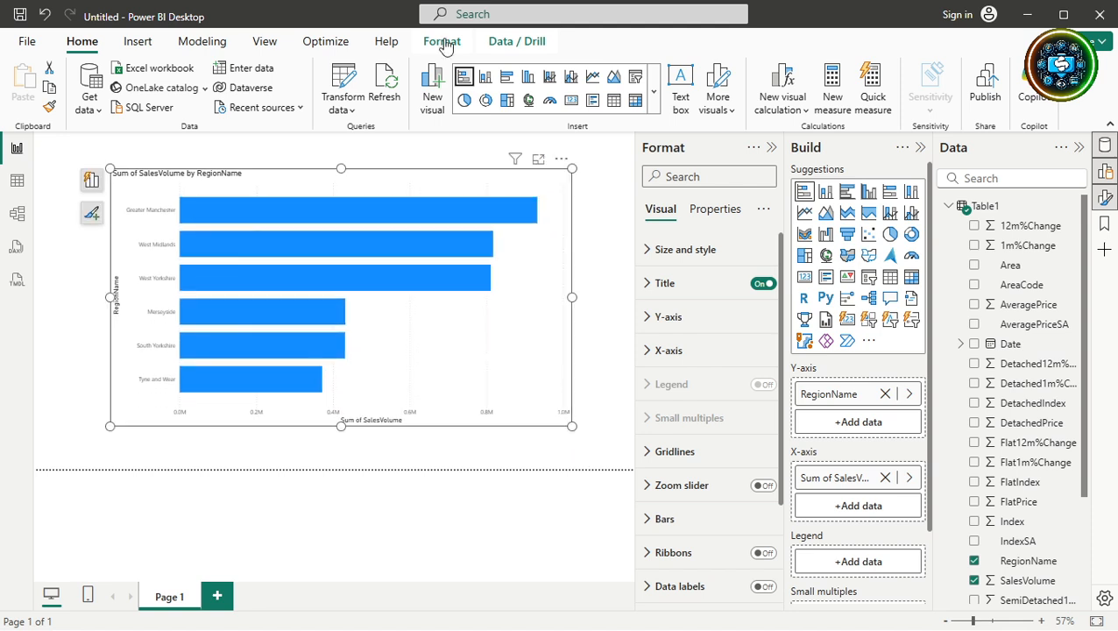
# - Convert the bar chart back into a table and leave only its format settings open beside the page
pyautogui.click(612, 104)
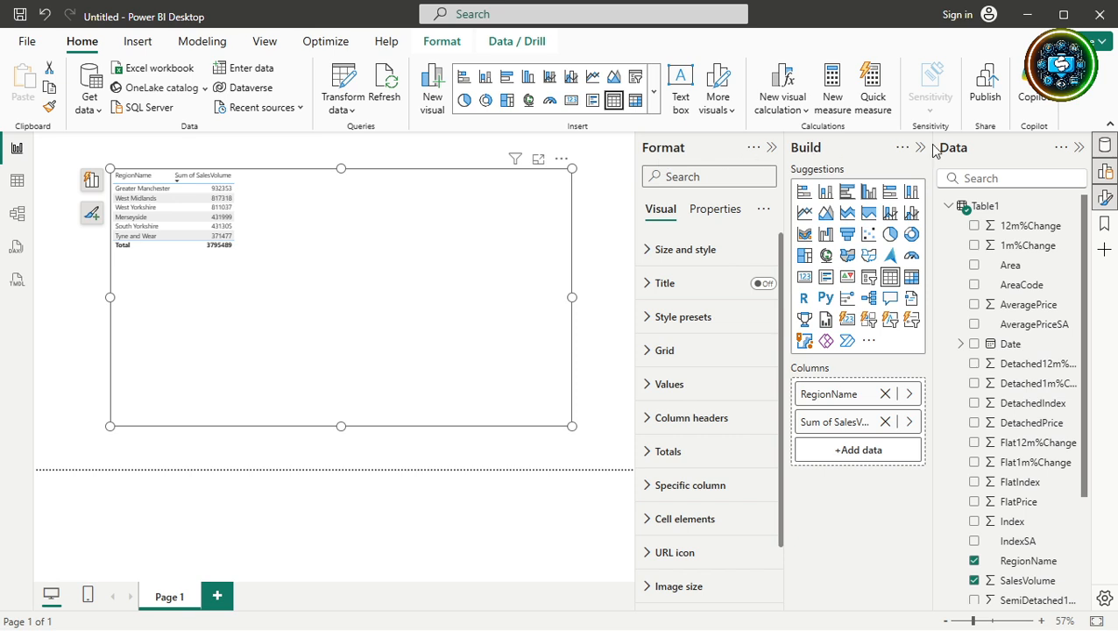
pyautogui.click(1104, 188)
pyautogui.click(1104, 195)
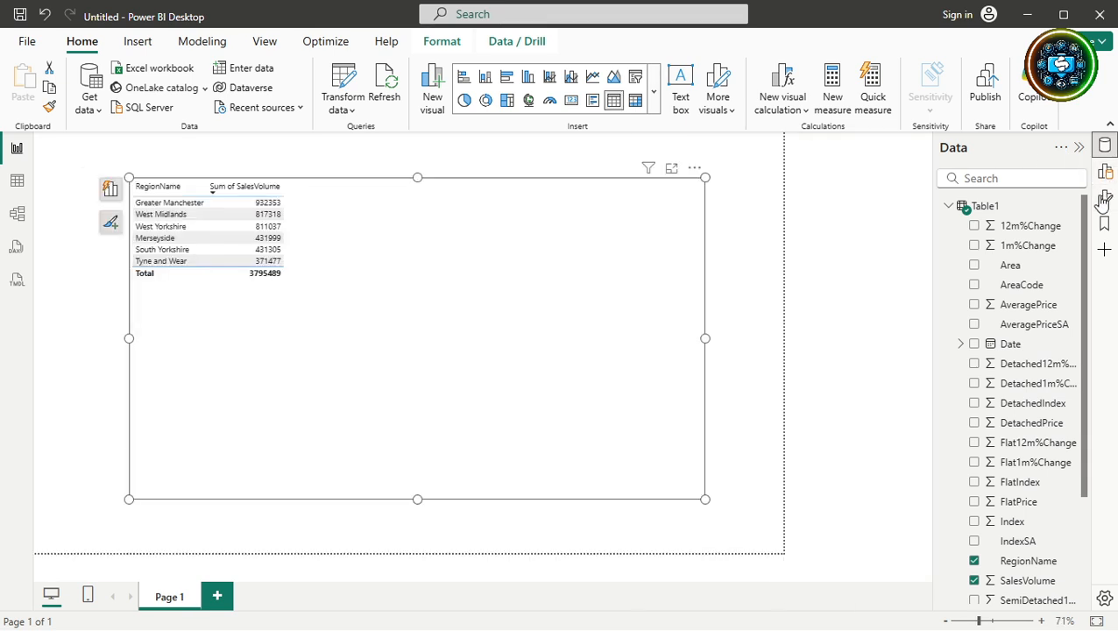
pyautogui.click(1104, 145)
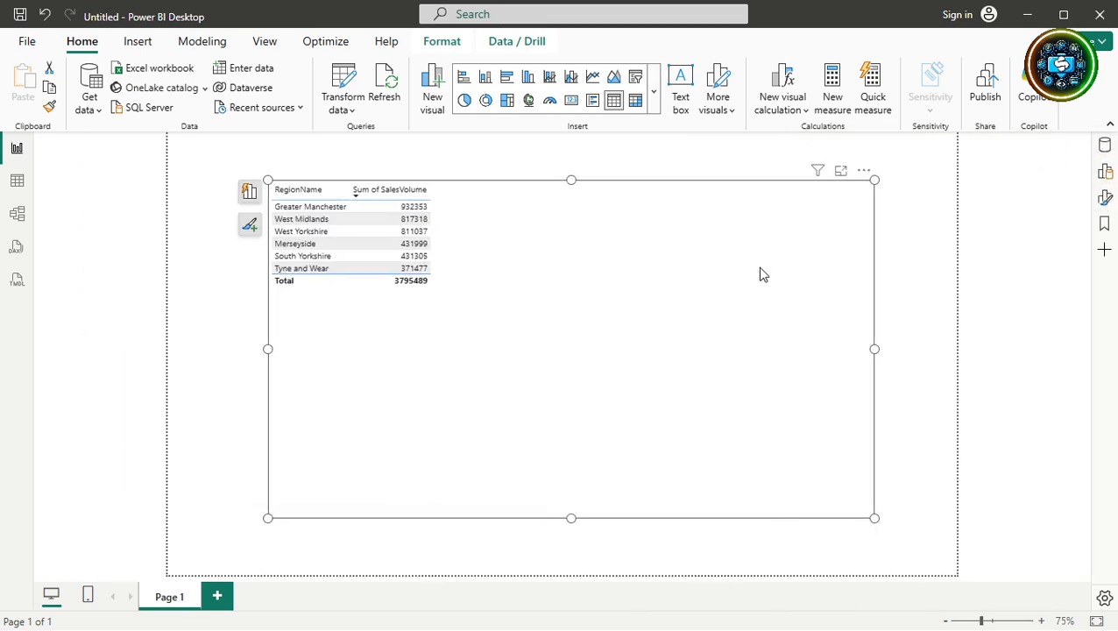
pyautogui.click(589, 187)
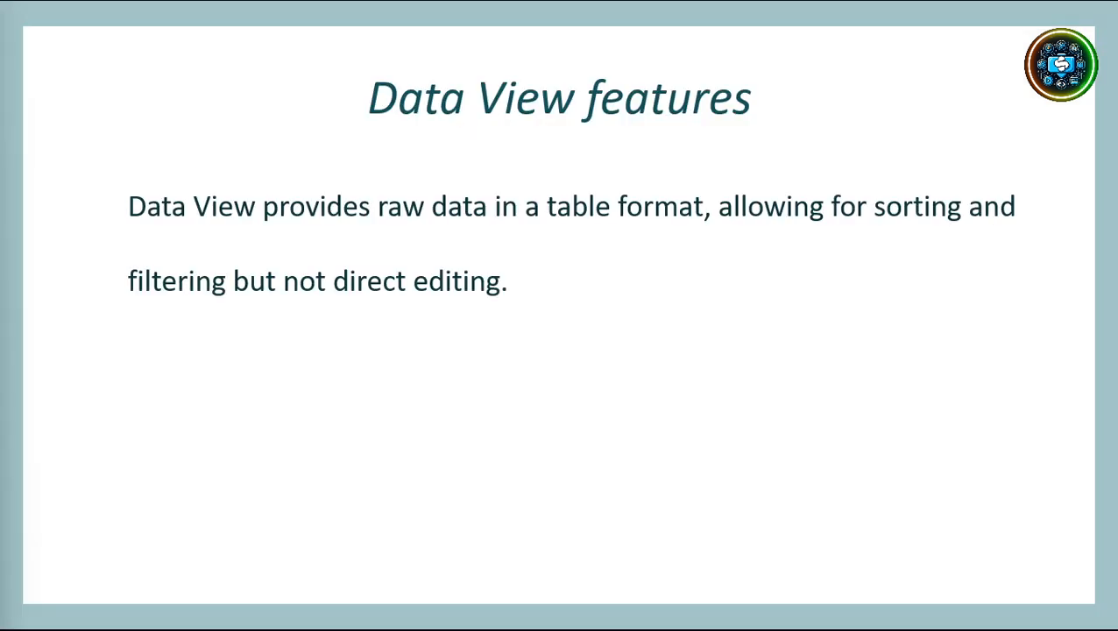
pyautogui.click(178, 295)
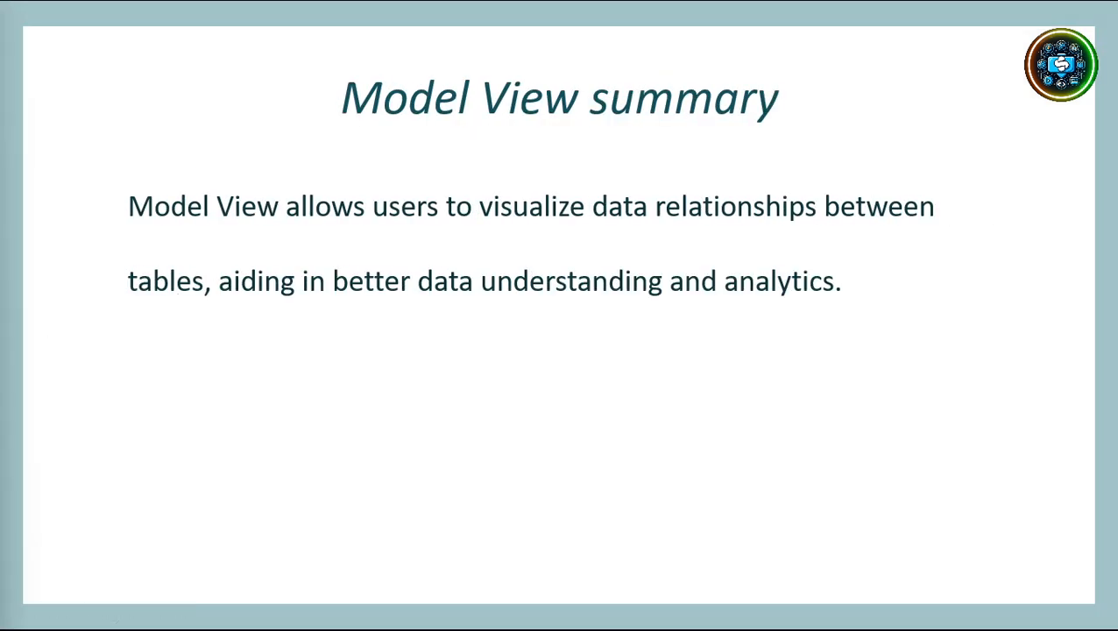
pyautogui.press('Right')
pyautogui.press('Right')
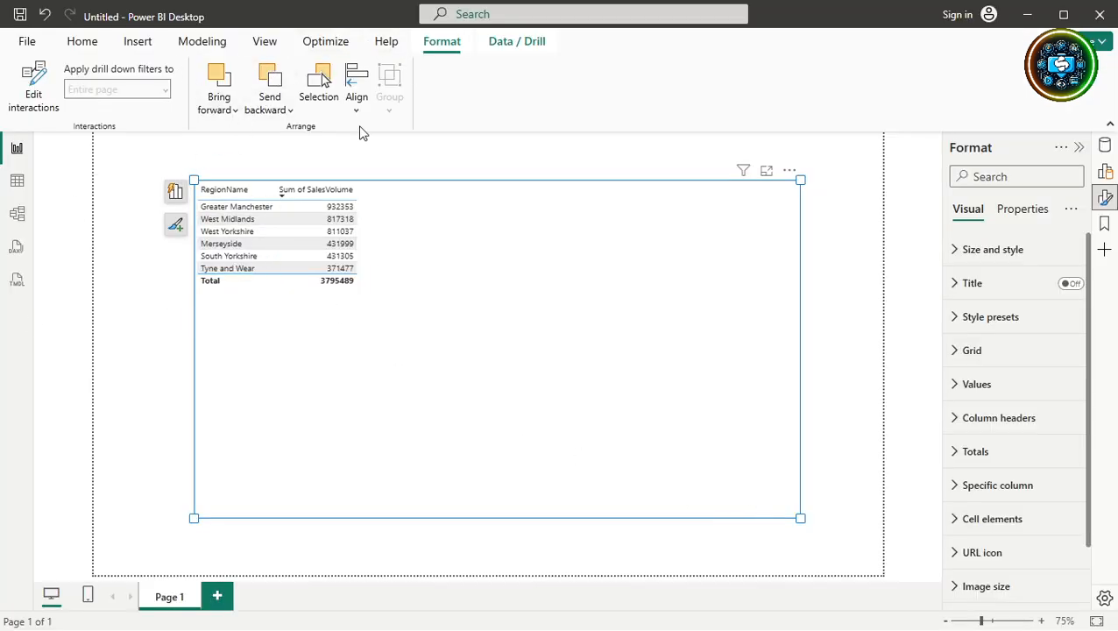
# - Convert the SalesVolume by RegionName table into a stacked bar chart, and shrink it to a small tile
pyautogui.click(1105, 171)
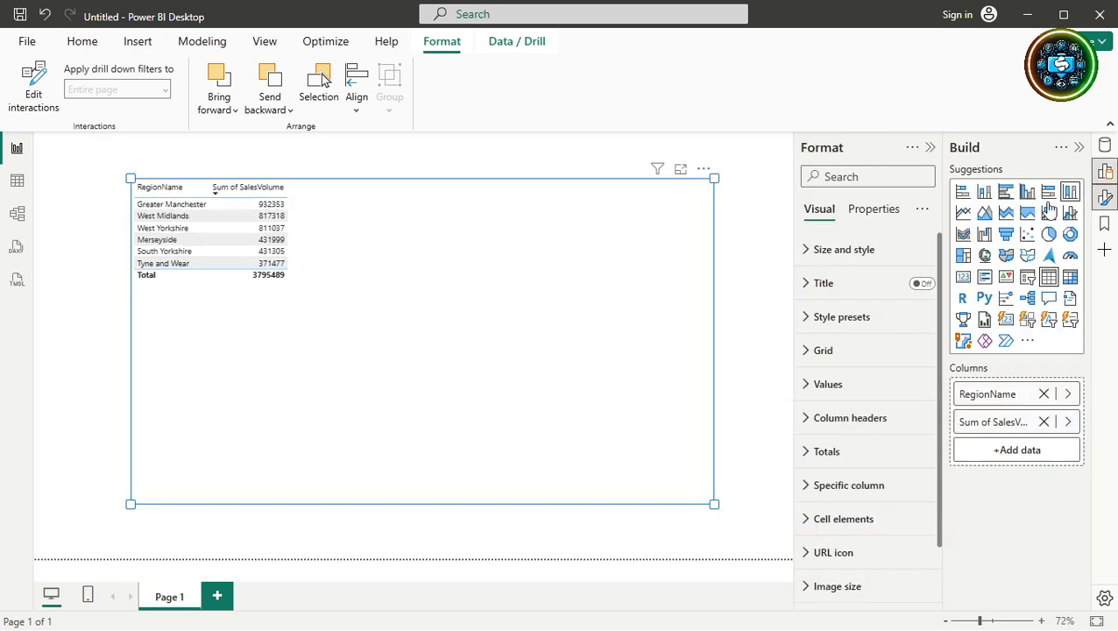
pyautogui.click(963, 194)
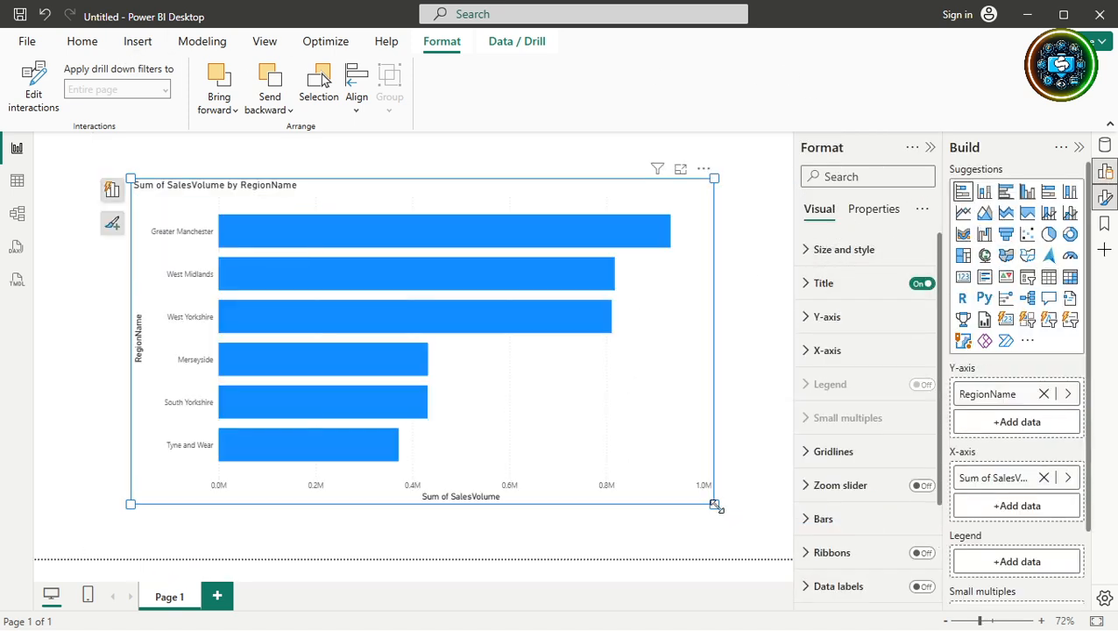
pyautogui.moveTo(715, 505); pyautogui.dragTo(274, 291)
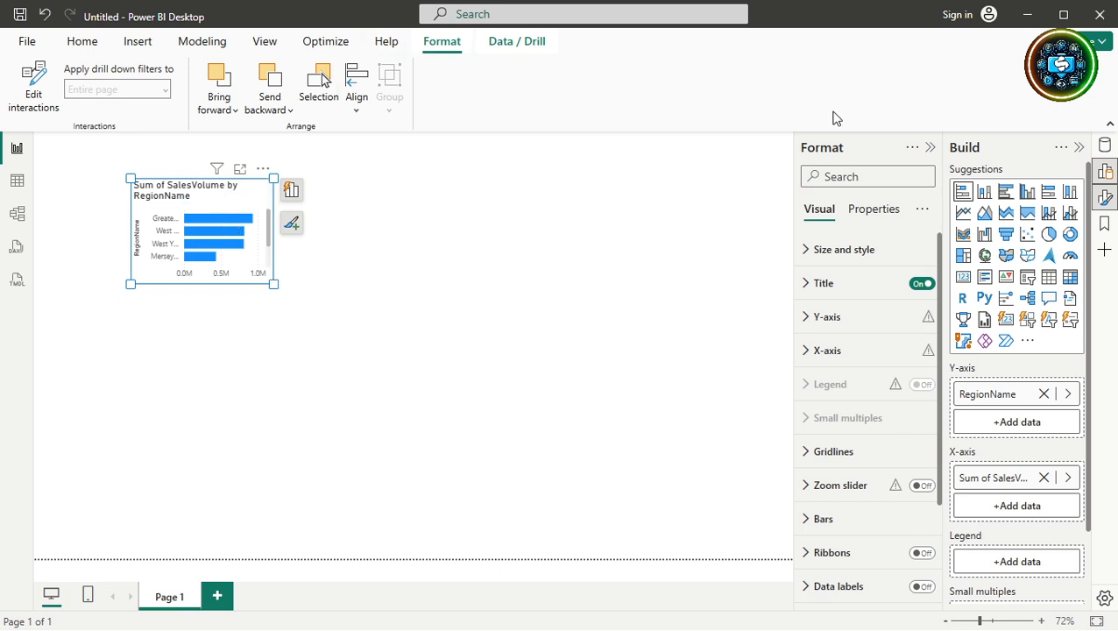
# - Change the small bar chart into a stacked column chart, and move it into the page's upper-left corner
pyautogui.click(984, 193)
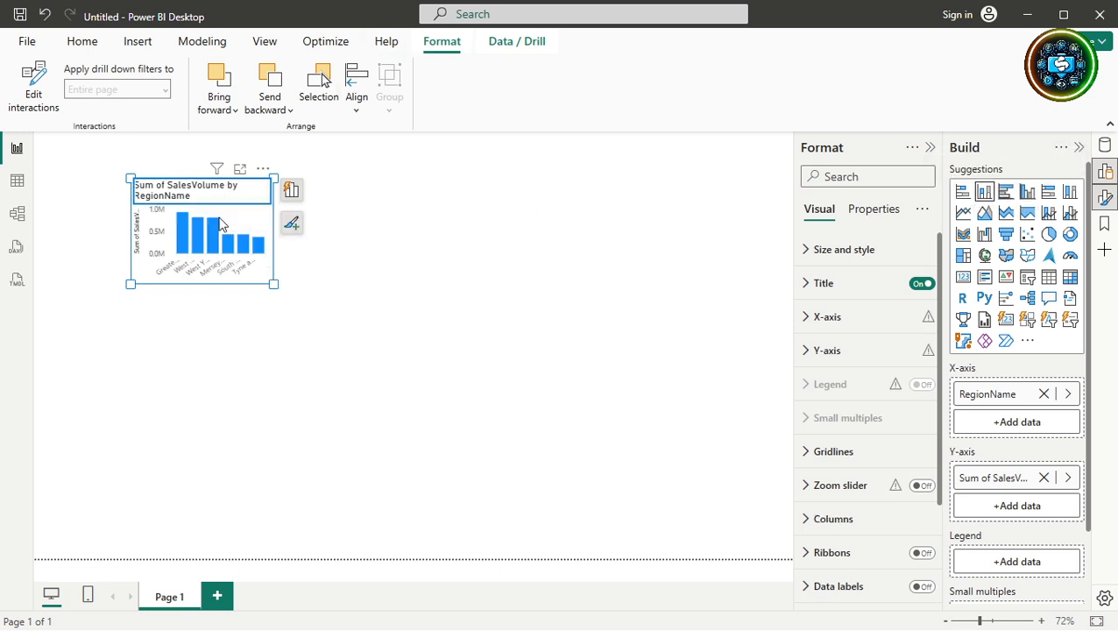
pyautogui.moveTo(251, 219); pyautogui.dragTo(178, 206)
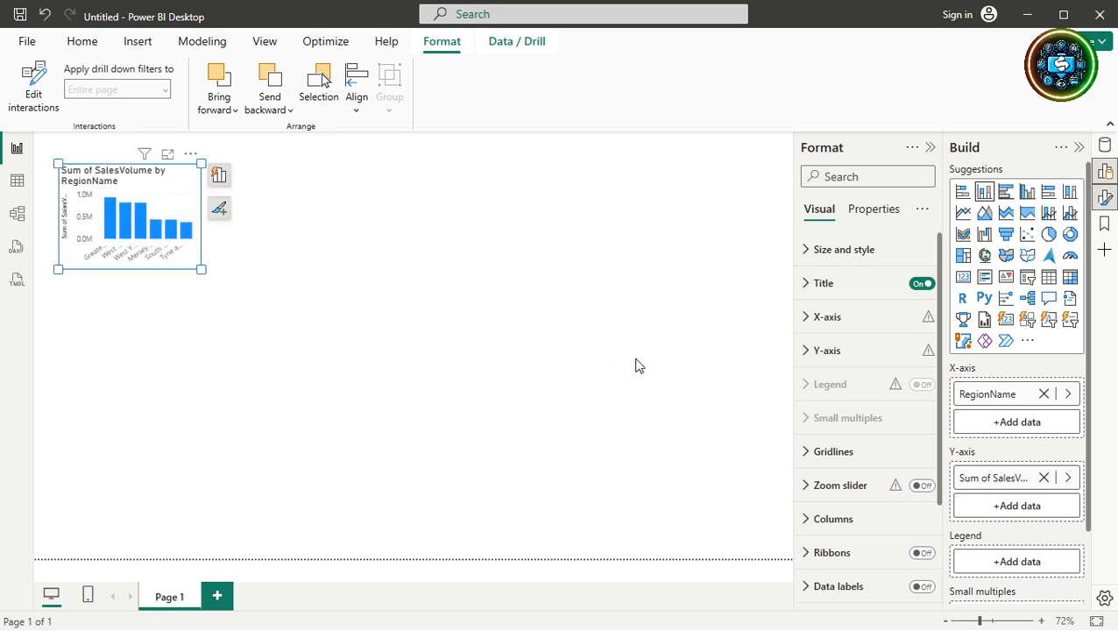
pyautogui.press('Escape')
# - Hide the Format and Build panes, and make the column chart slightly smaller from its lower-right corner
pyautogui.click(929, 147)
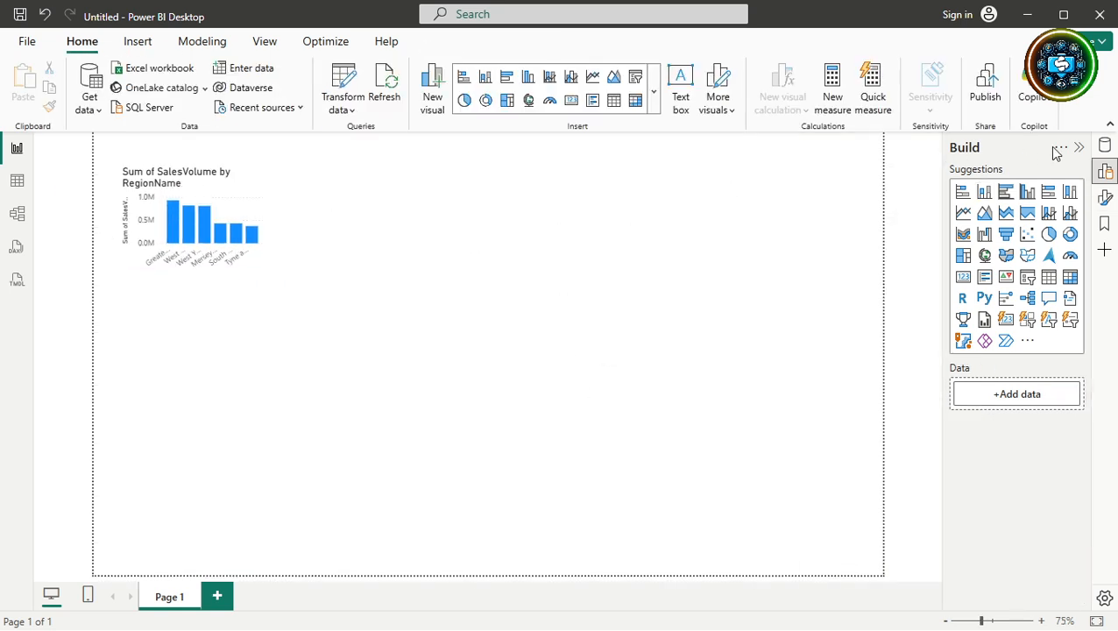
pyautogui.click(1078, 147)
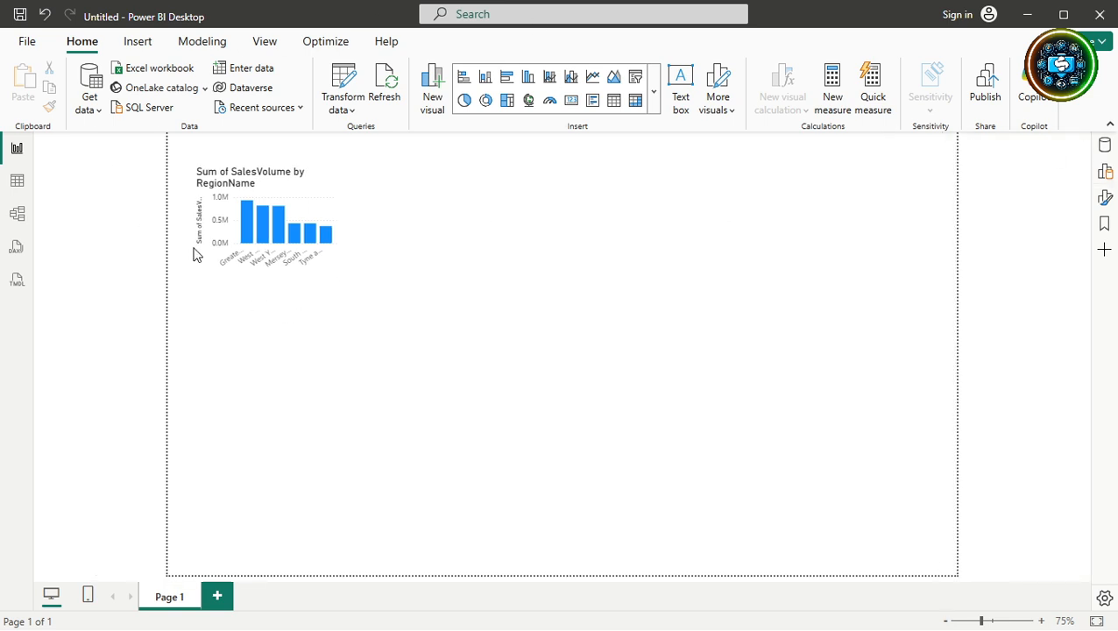
pyautogui.click(305, 203)
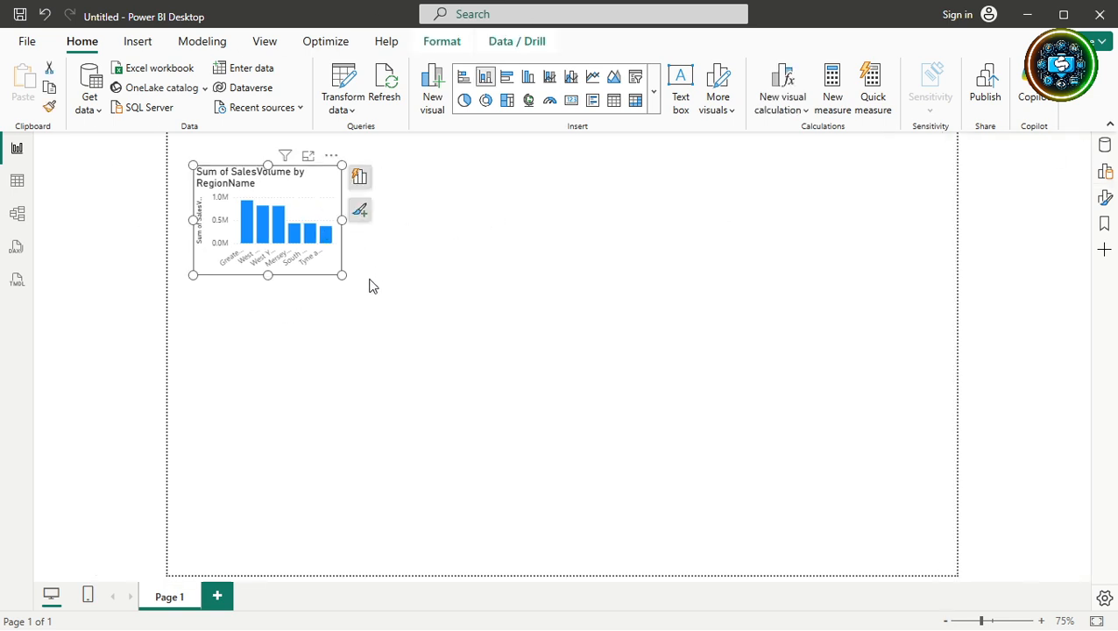
pyautogui.moveTo(341, 274); pyautogui.dragTo(322, 267)
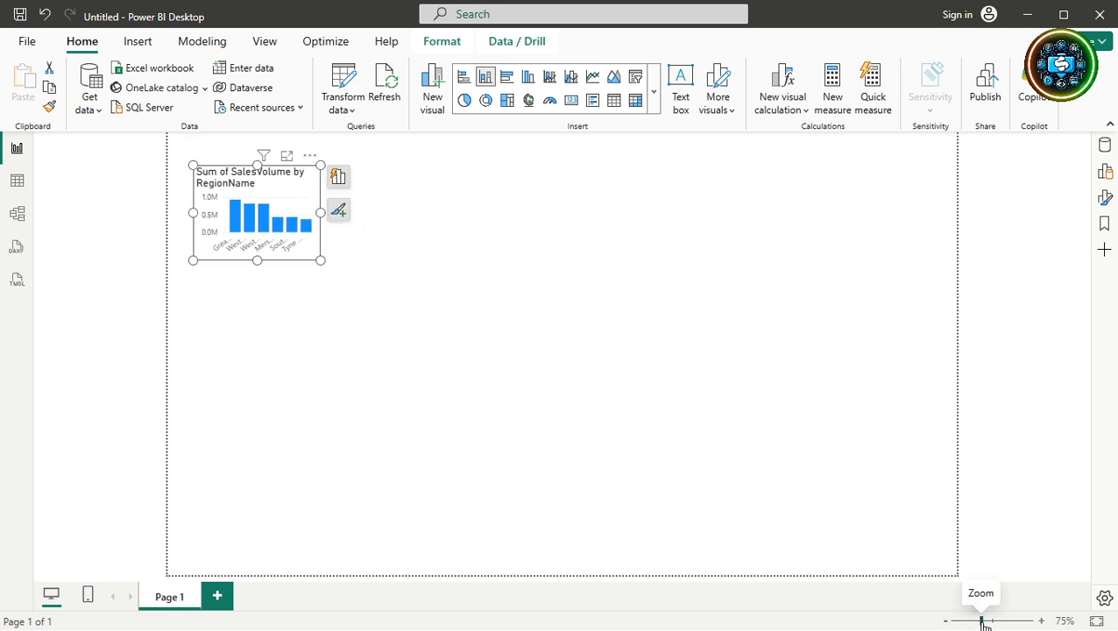
# - Try page zoom levels of 179% and 110%, and fit the page back to the window
pyautogui.moveTo(983, 623)
pyautogui.mouseDown()
pyautogui.moveTo(1019, 624)
pyautogui.moveTo(1003, 623)
pyautogui.mouseUp()
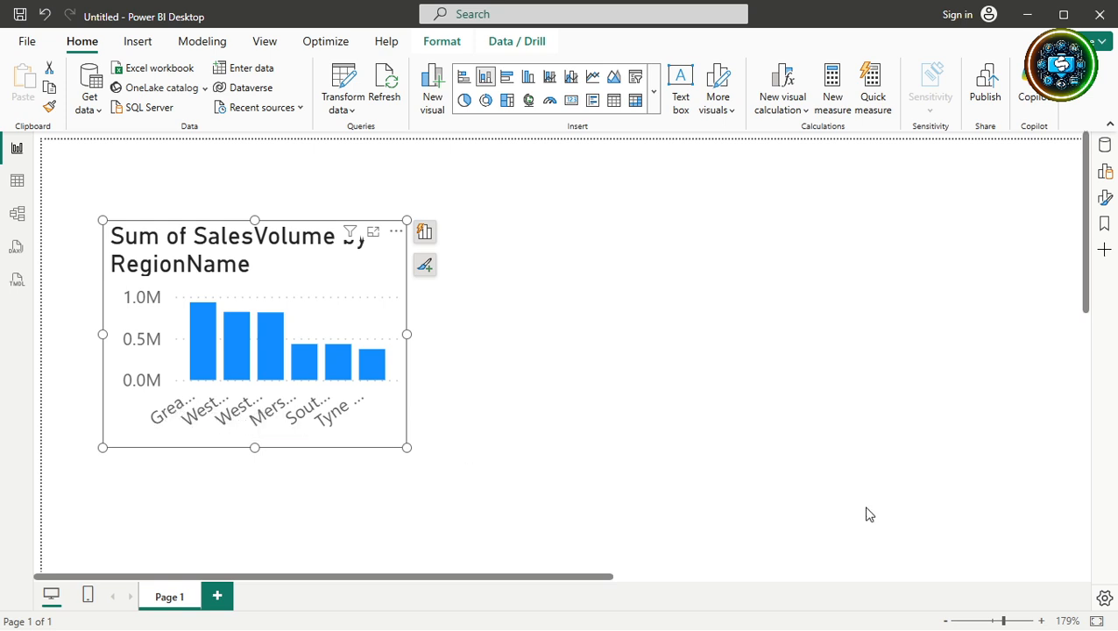
pyautogui.click(997, 621)
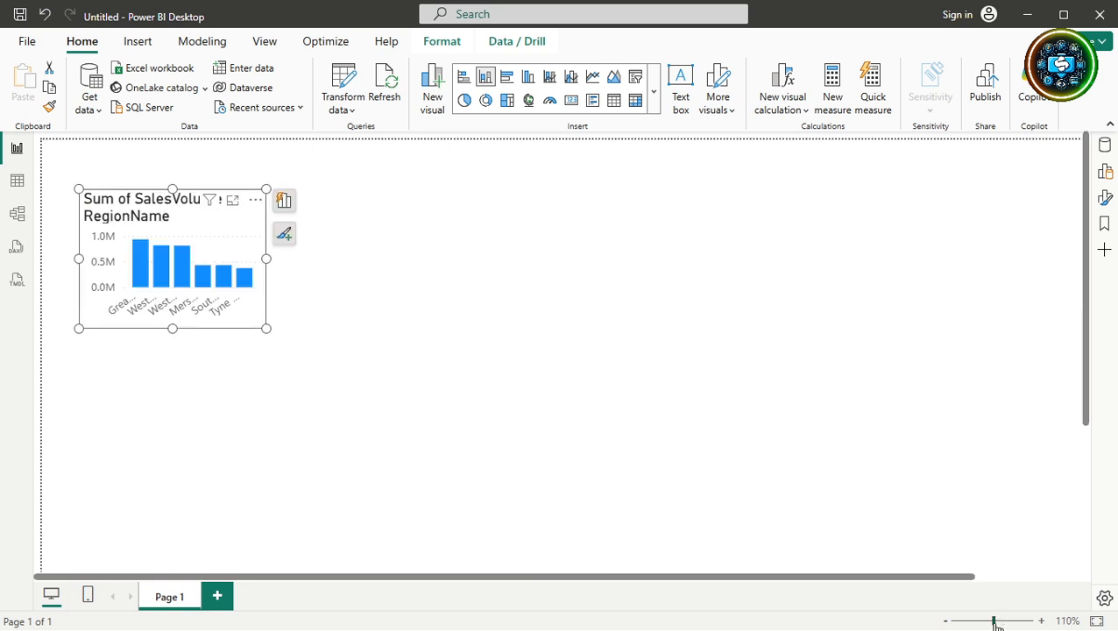
pyautogui.click(1096, 621)
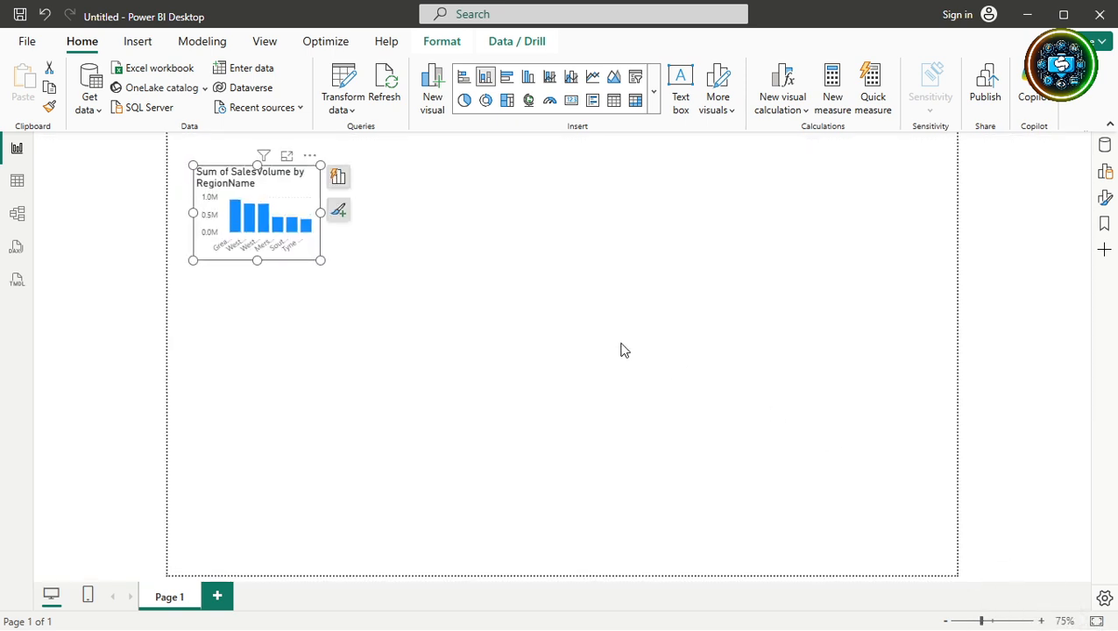
# - Duplicate the small SalesVolume by RegionName column chart, and place the copy near the middle of the page
pyautogui.click(511, 332)
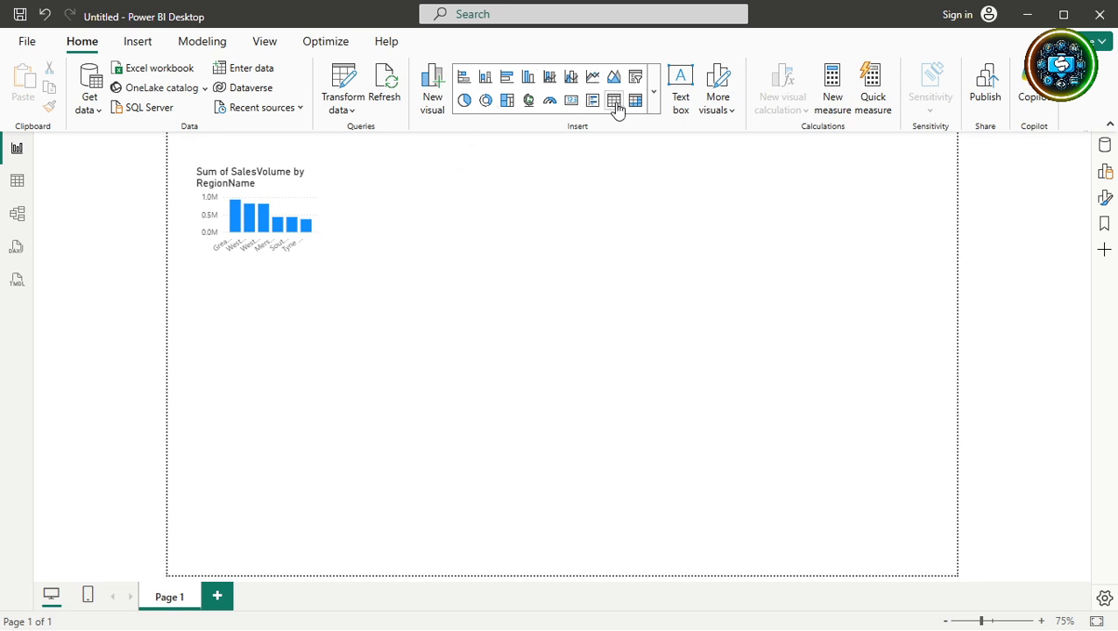
pyautogui.click(302, 202)
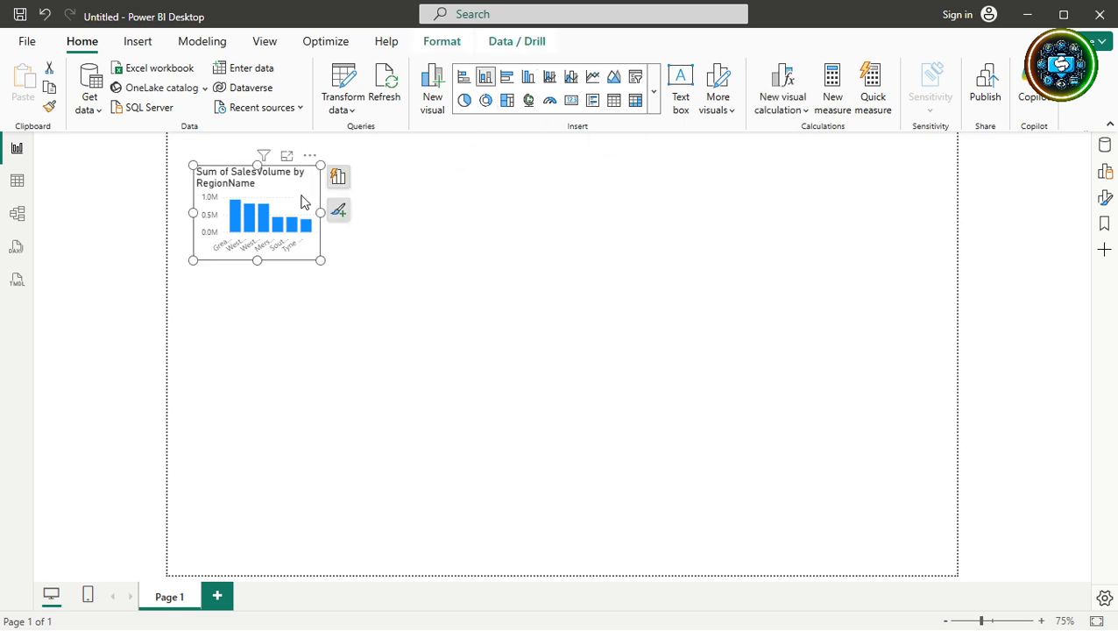
pyautogui.hotkey('ctrl', 'c')
pyautogui.click(432, 274)
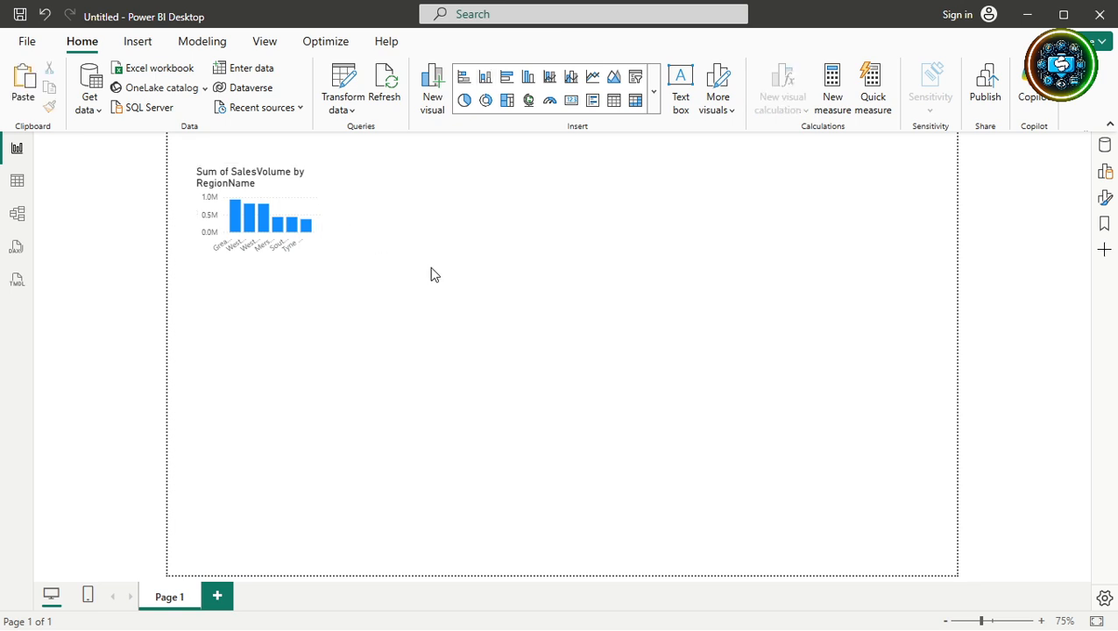
pyautogui.hotkey('ctrl', 'v')
pyautogui.moveTo(274, 202); pyautogui.dragTo(558, 335)
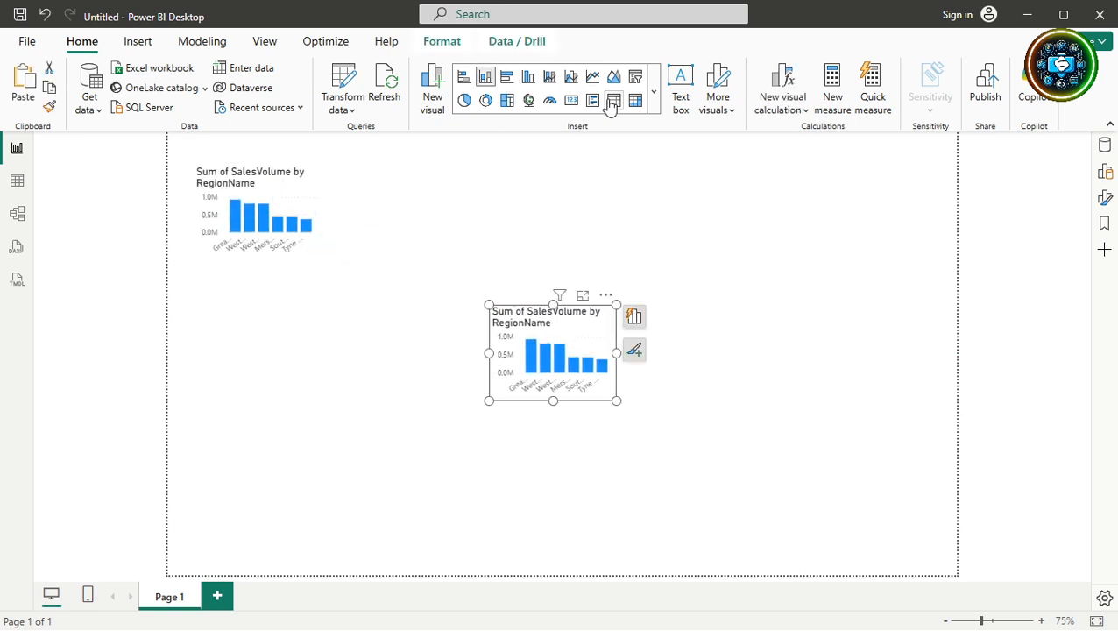
# - Convert the copied chart into a table, and enlarge it enough to show both columns and every region row
pyautogui.click(611, 102)
pyautogui.click(618, 422)
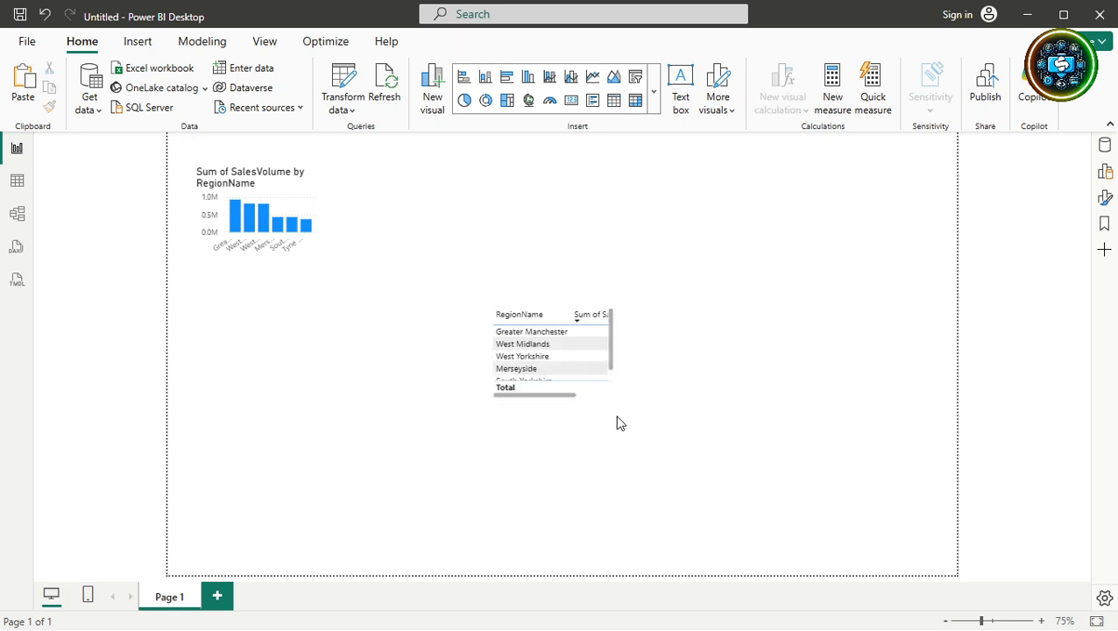
pyautogui.moveTo(616, 400); pyautogui.dragTo(716, 430)
# - Try the column chart in the page's upper-left and lower-left corners, and place it beside the table on the page's left side
pyautogui.click(287, 187)
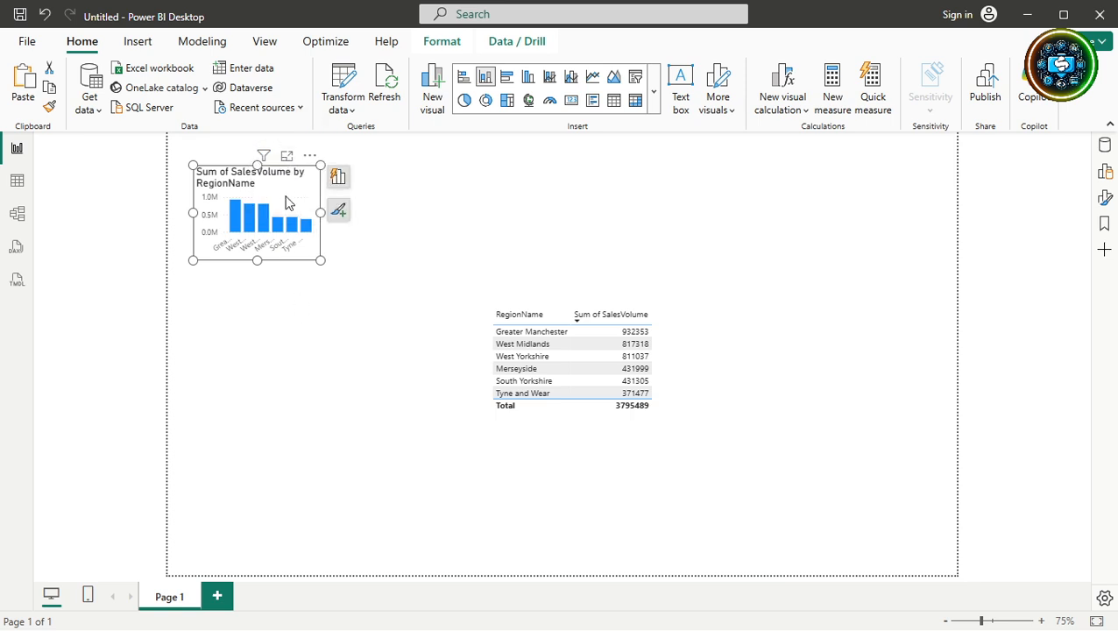
pyautogui.moveTo(285, 197); pyautogui.dragTo(265, 170)
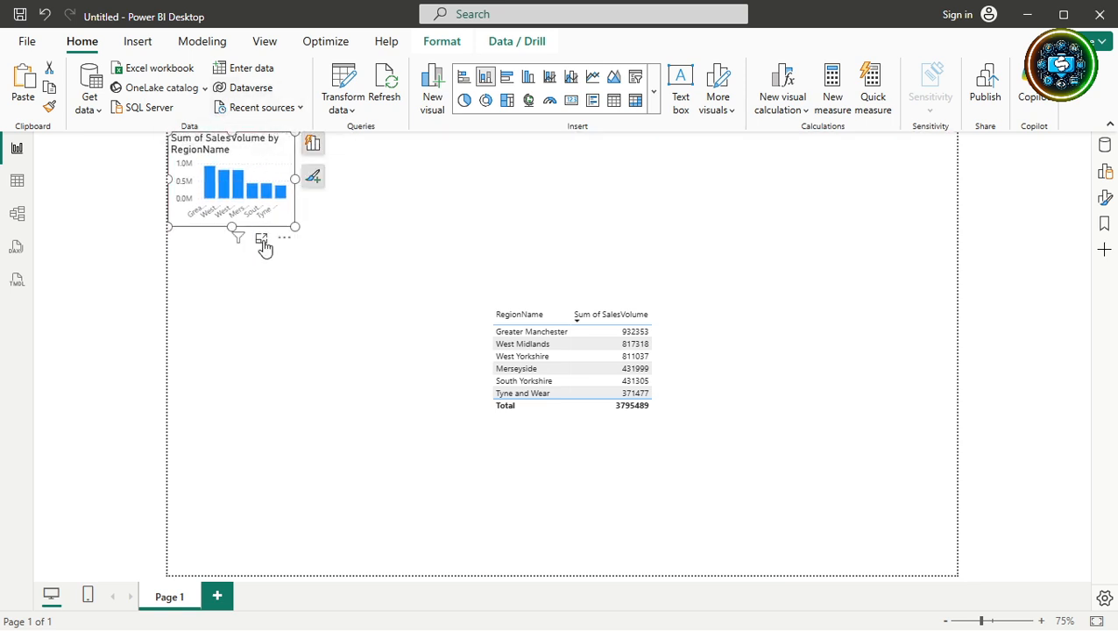
pyautogui.moveTo(253, 157); pyautogui.dragTo(225, 536)
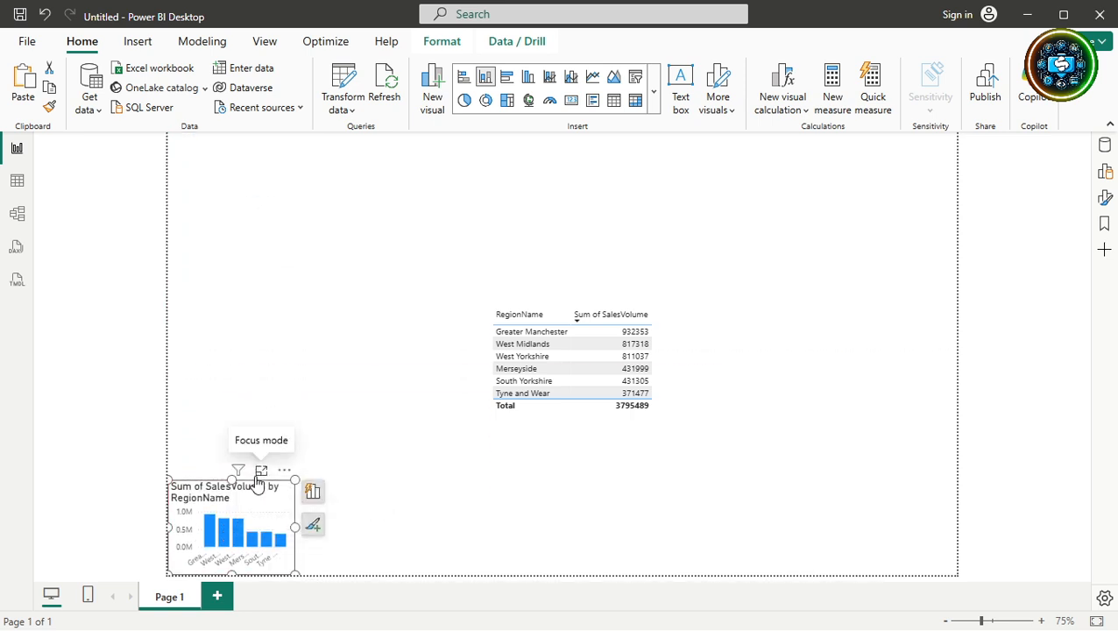
pyautogui.moveTo(268, 508); pyautogui.dragTo(320, 289)
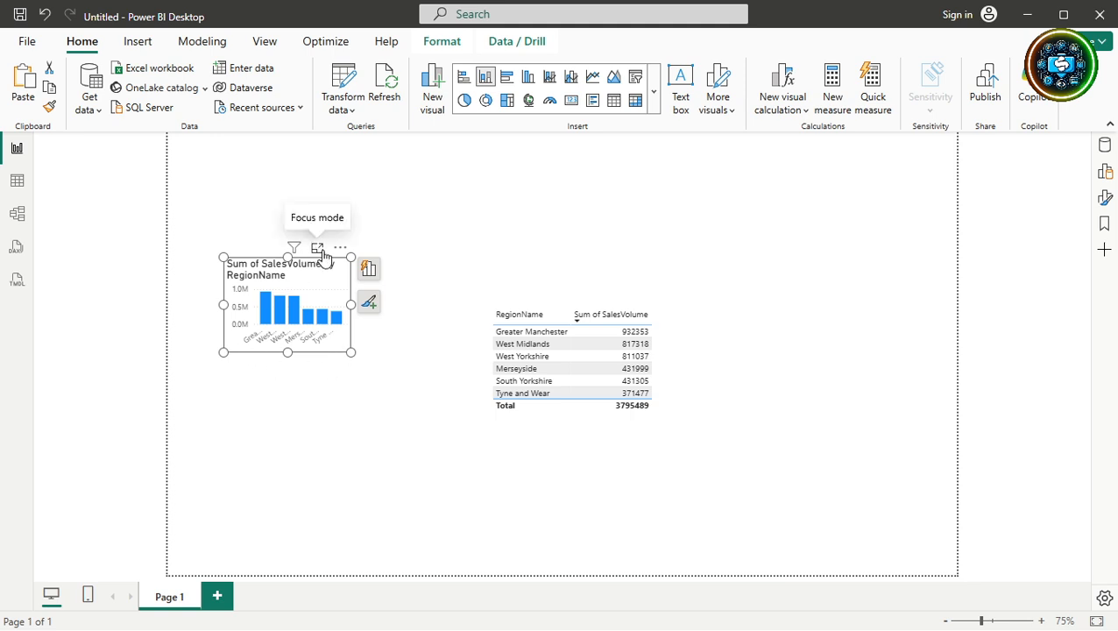
# - View the column chart and the table in focus mode one after the other, returning to the report each time
pyautogui.click(319, 250)
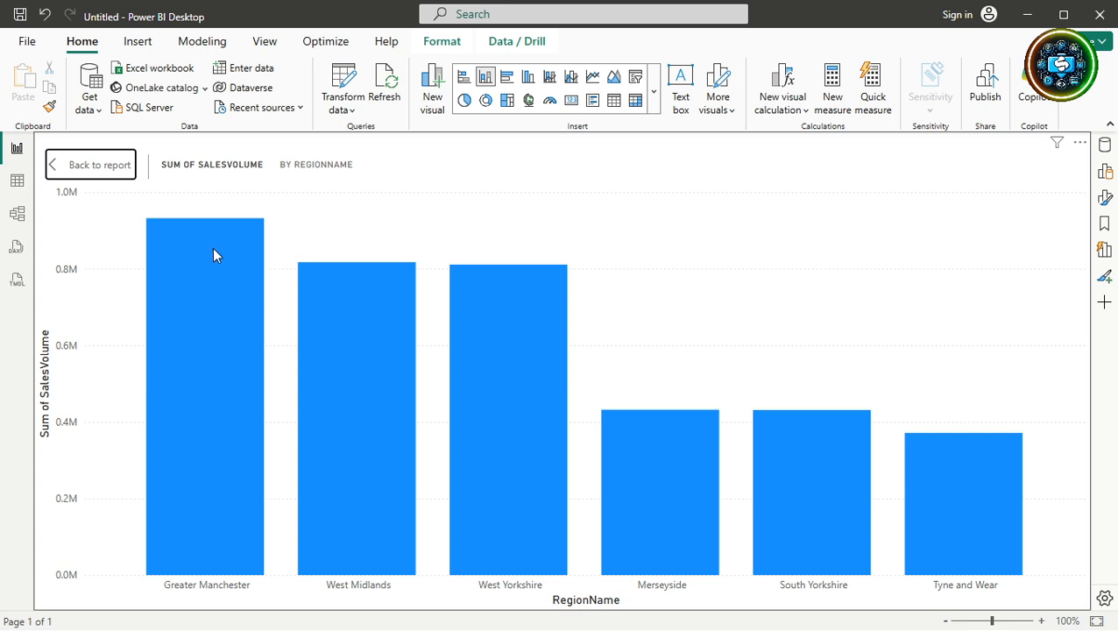
pyautogui.click(99, 166)
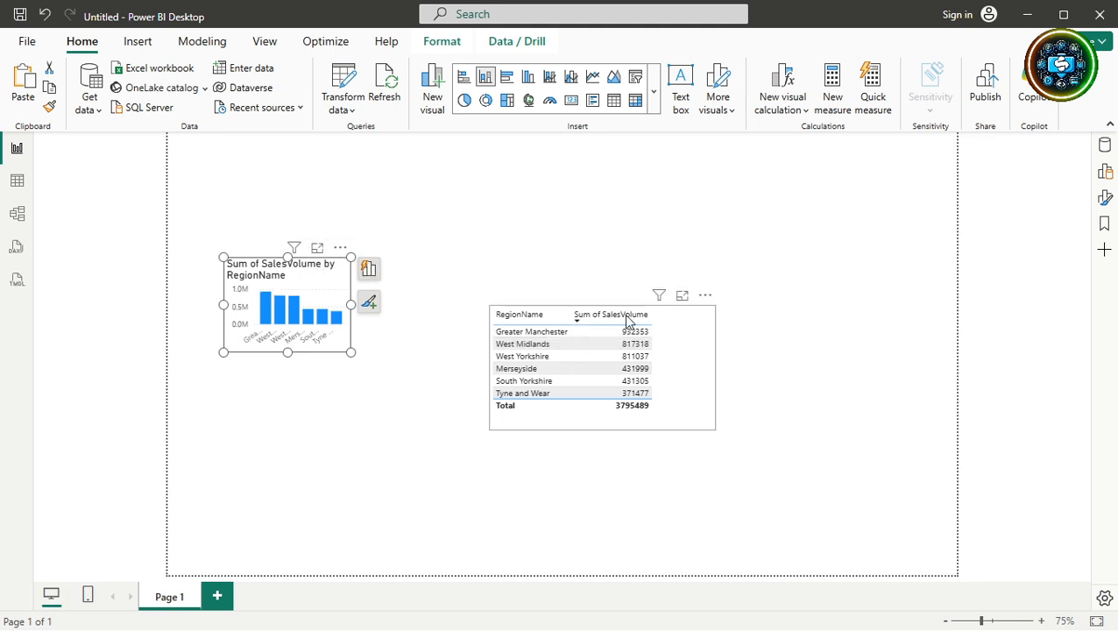
pyautogui.click(683, 298)
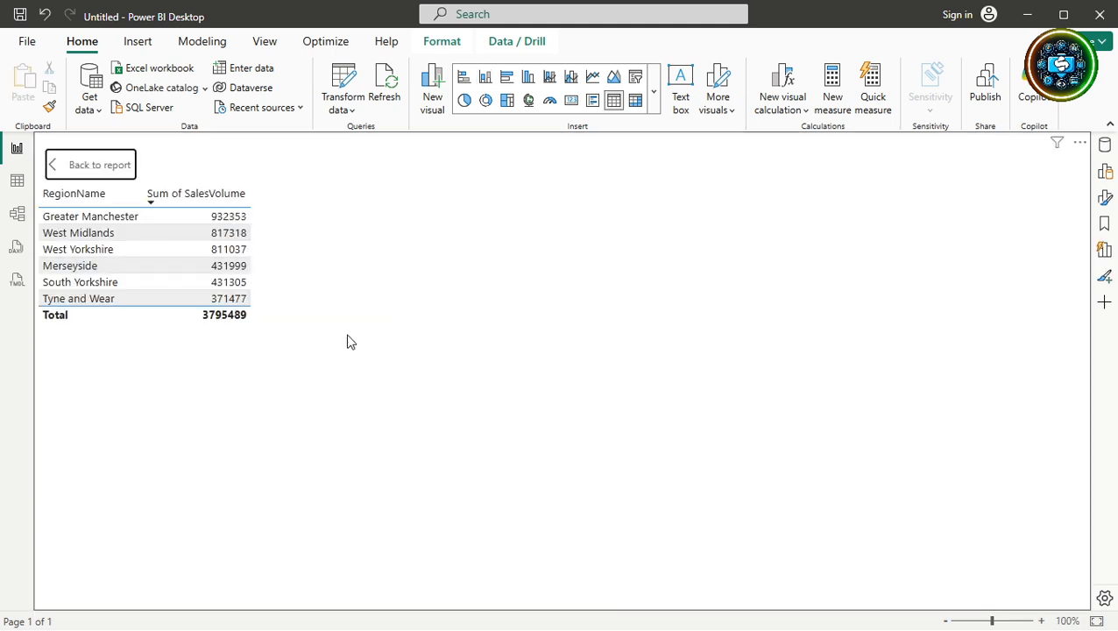
pyautogui.click(77, 166)
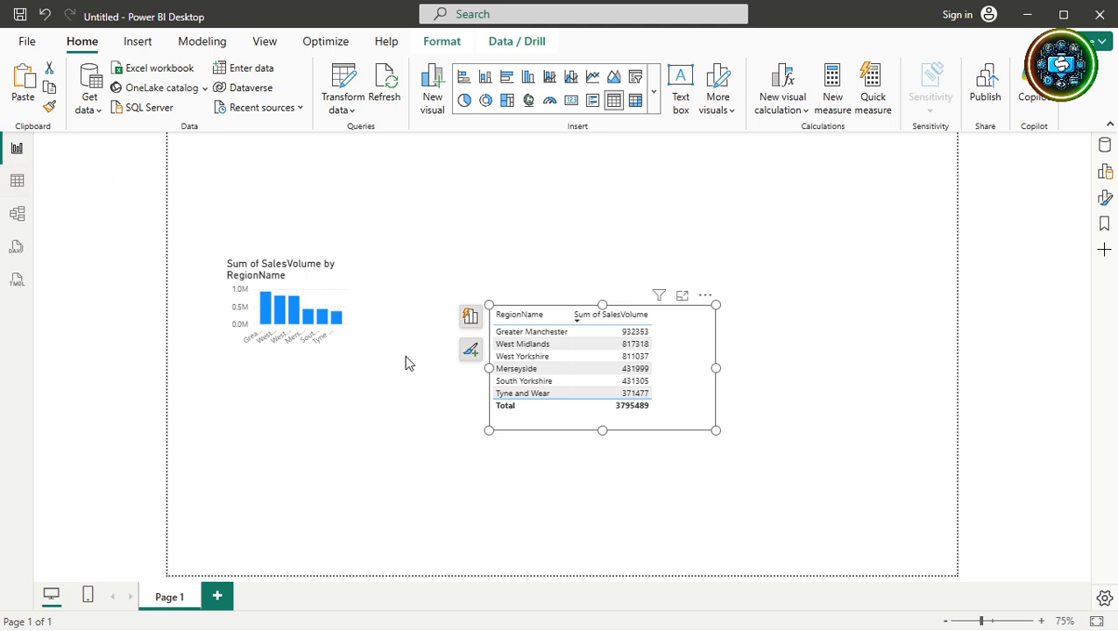
# - Enlarge the column chart to several times its size, and move the table clear of it towards the page's right edge
pyautogui.click(342, 292)
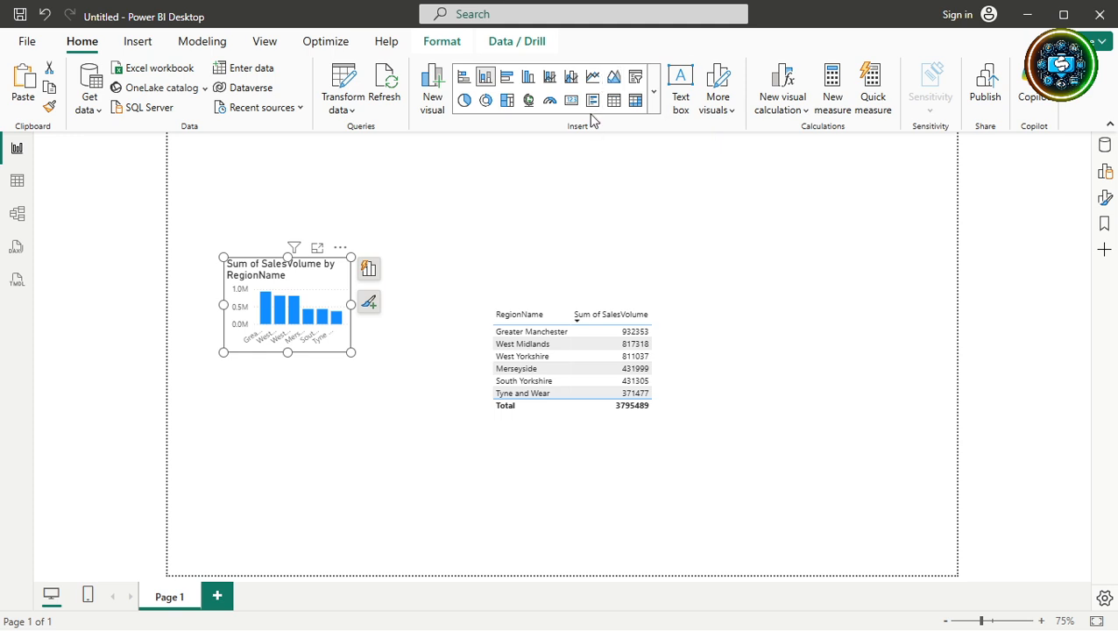
pyautogui.click(1105, 174)
pyautogui.moveTo(351, 352); pyautogui.dragTo(580, 509)
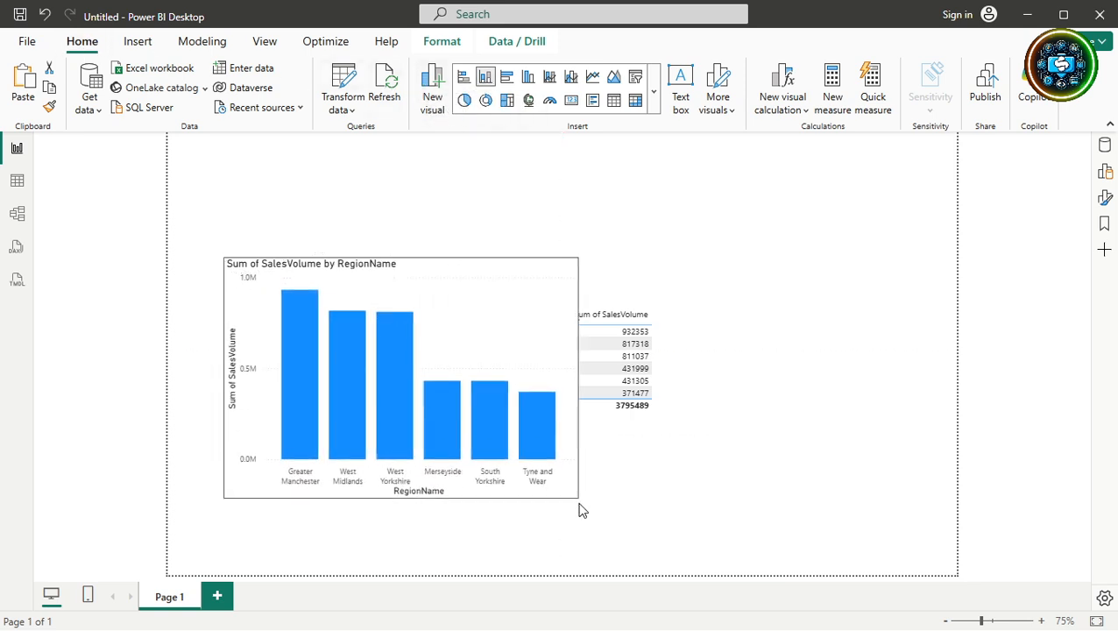
pyautogui.click(629, 344)
pyautogui.moveTo(833, 348); pyautogui.dragTo(910, 349)
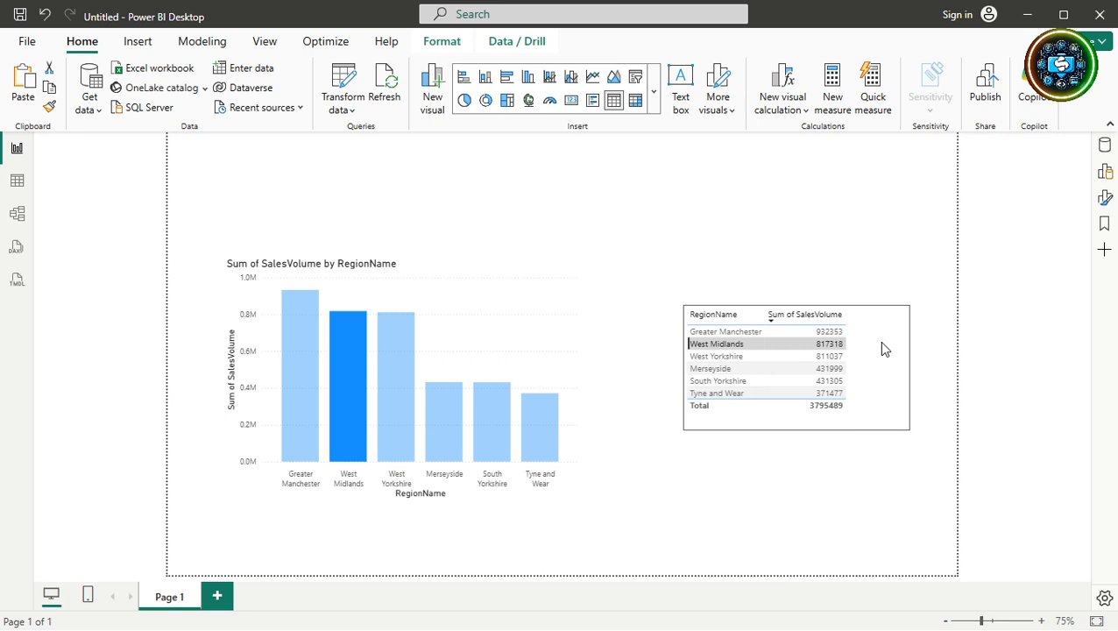
# - Cross-filter the table by the chart's Tyne and Wear column, and clear the selection
pyautogui.click(529, 398)
pyautogui.click(539, 421)
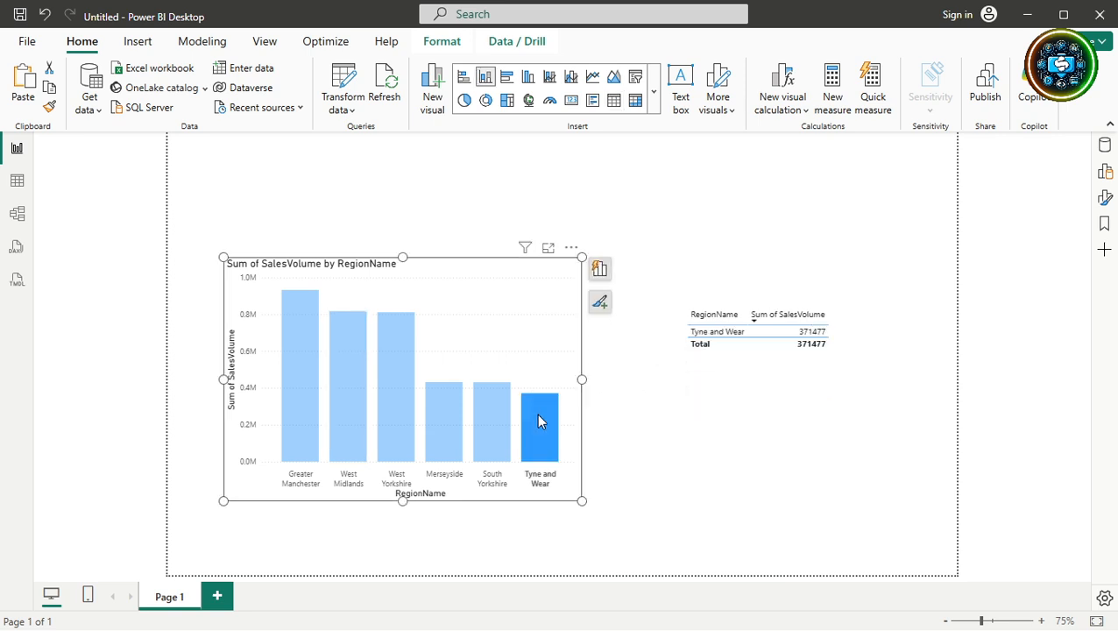
pyautogui.click(536, 413)
pyautogui.click(682, 417)
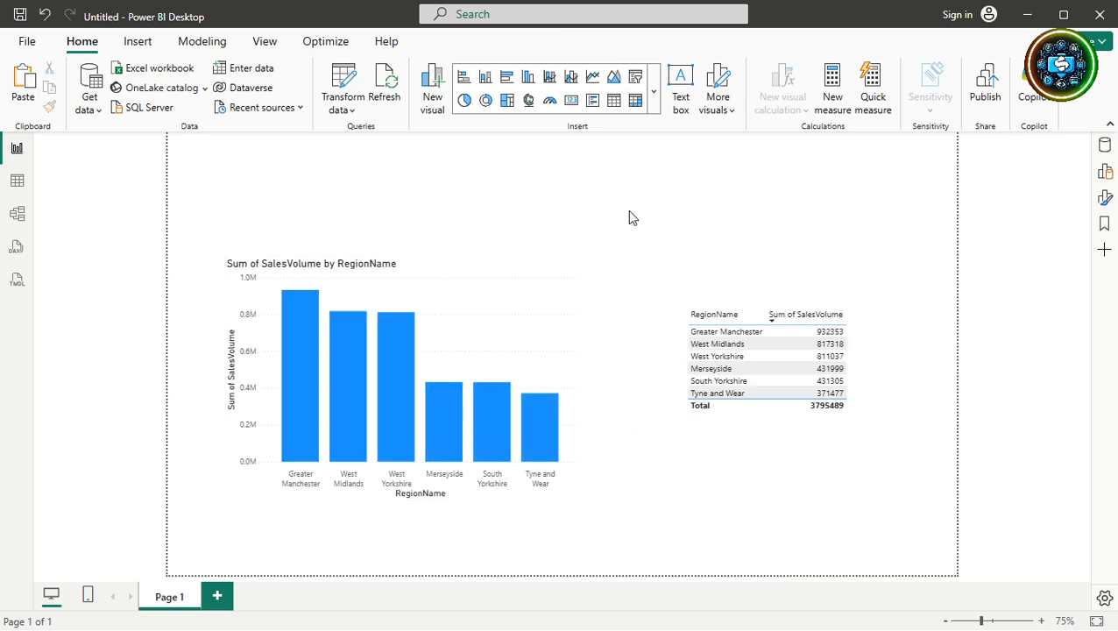
# - Try the chart as stacked bar, stacked column, clustered bar, clustered column, line and stacked column, pie and donut types
pyautogui.click(516, 309)
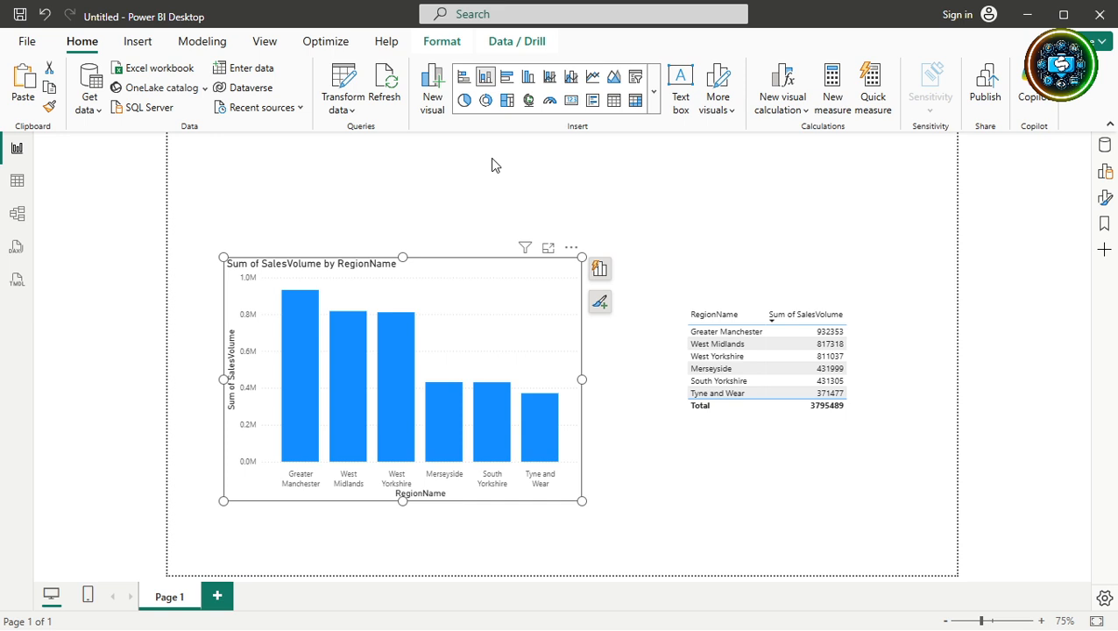
pyautogui.click(463, 79)
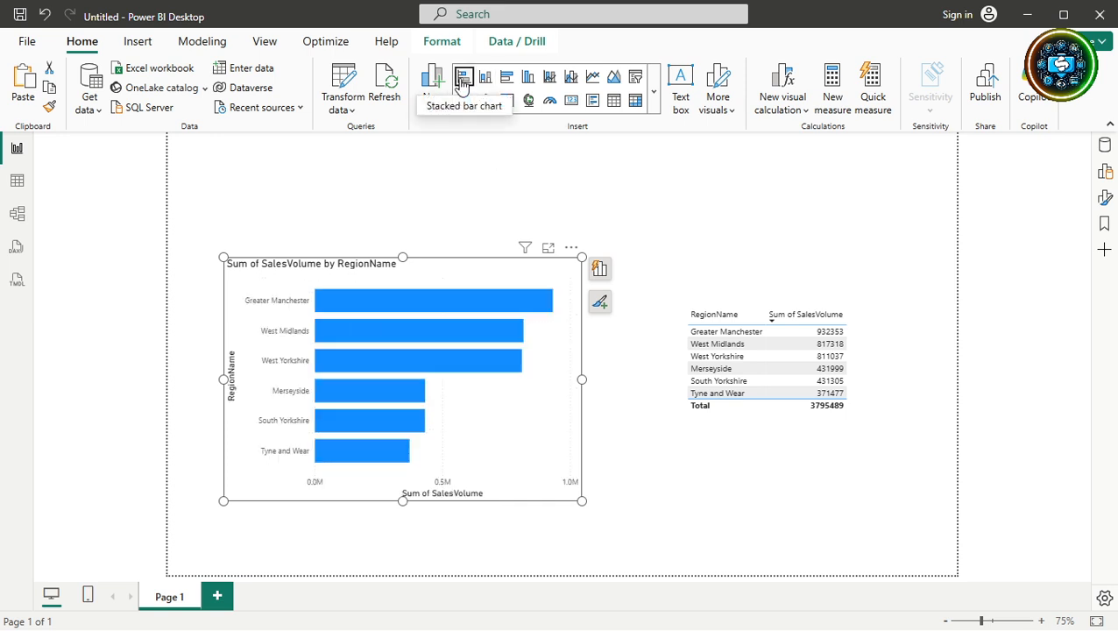
pyautogui.click(487, 78)
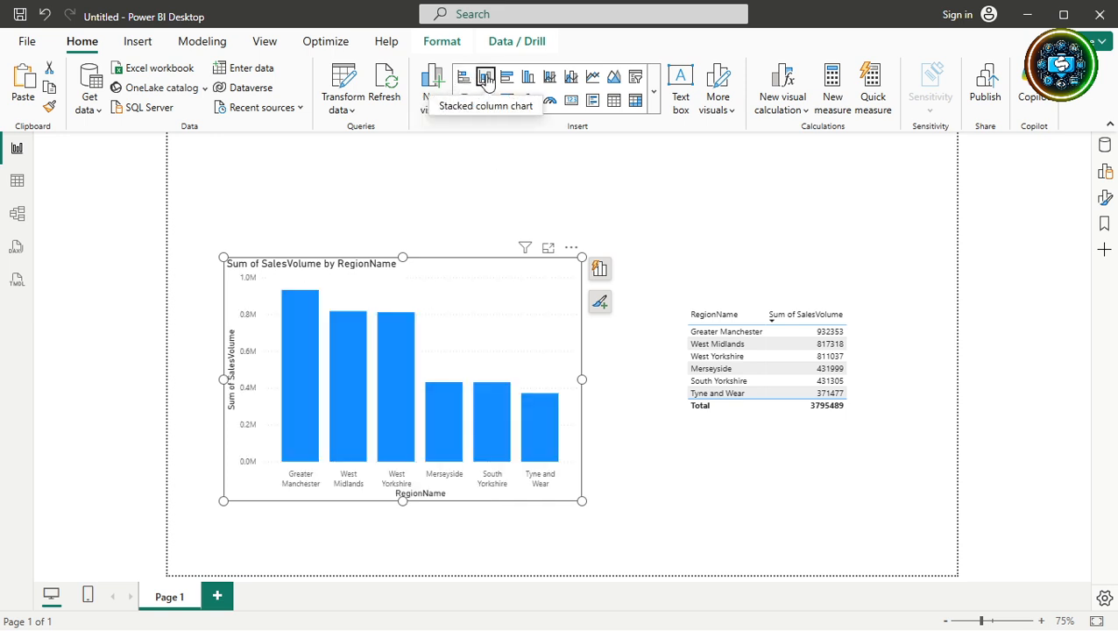
pyautogui.click(507, 78)
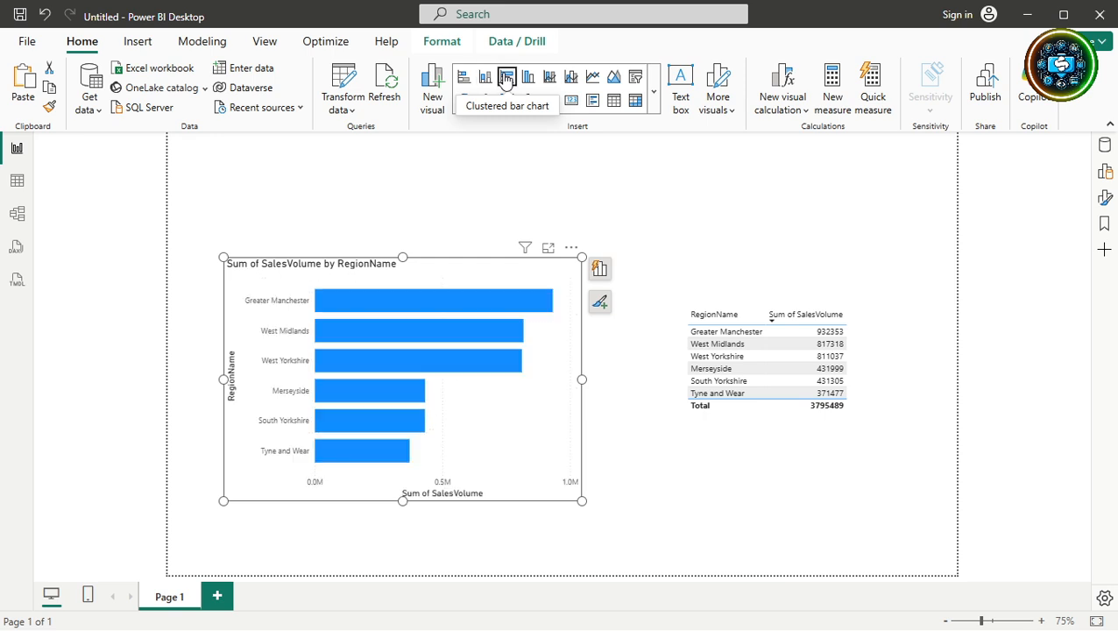
pyautogui.click(530, 78)
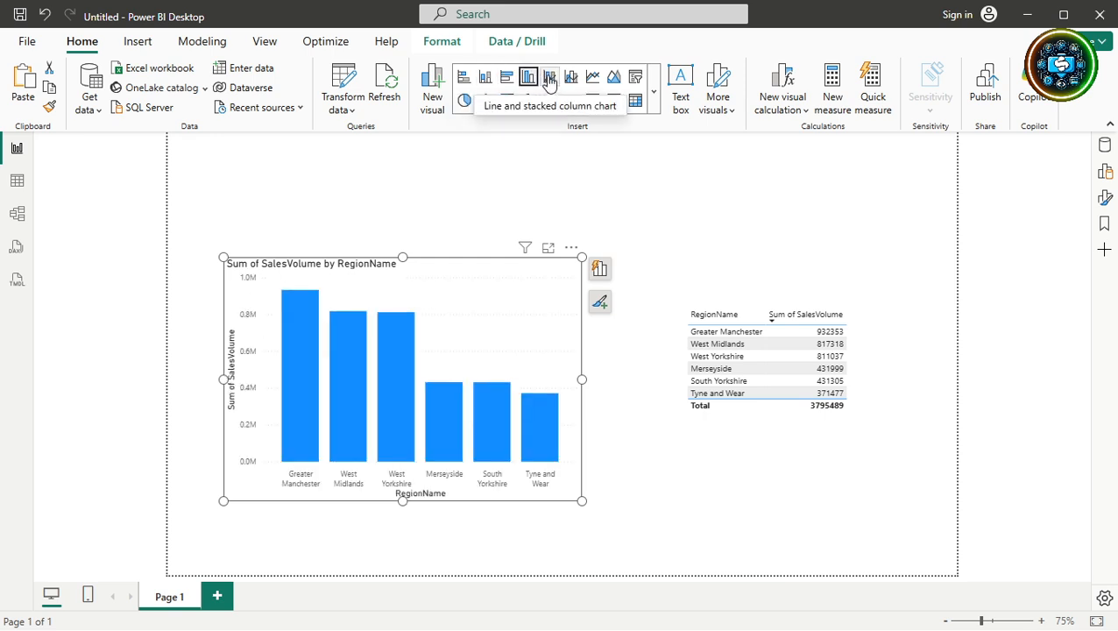
pyautogui.click(462, 103)
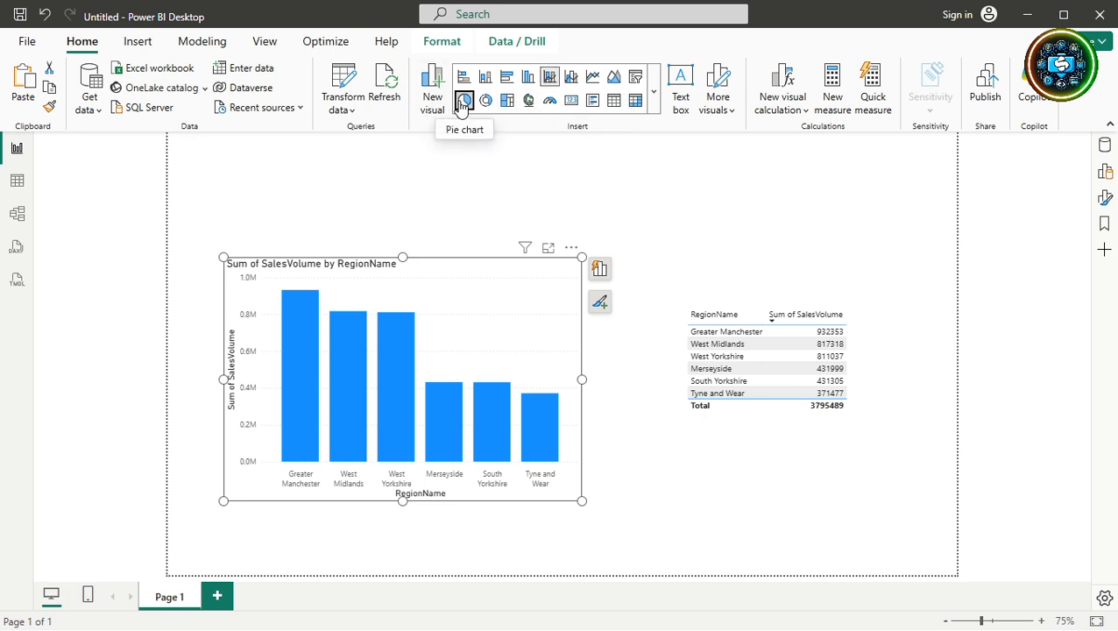
pyautogui.click(487, 102)
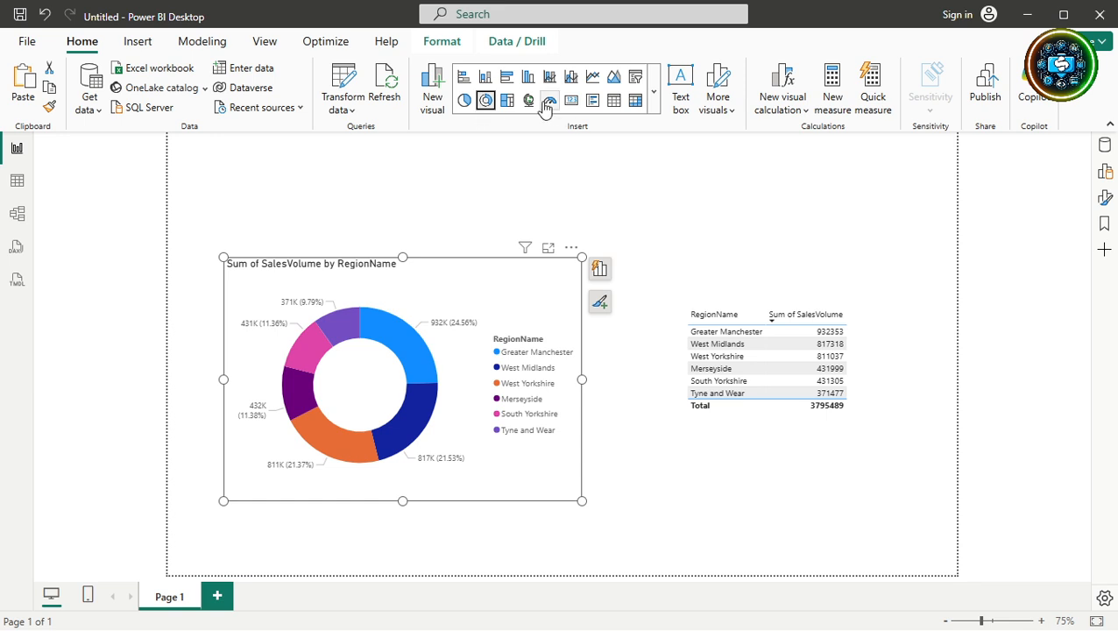
# - Convert the donut chart into a ribbon chart, and look through the full gallery of visual types
pyautogui.click(653, 106)
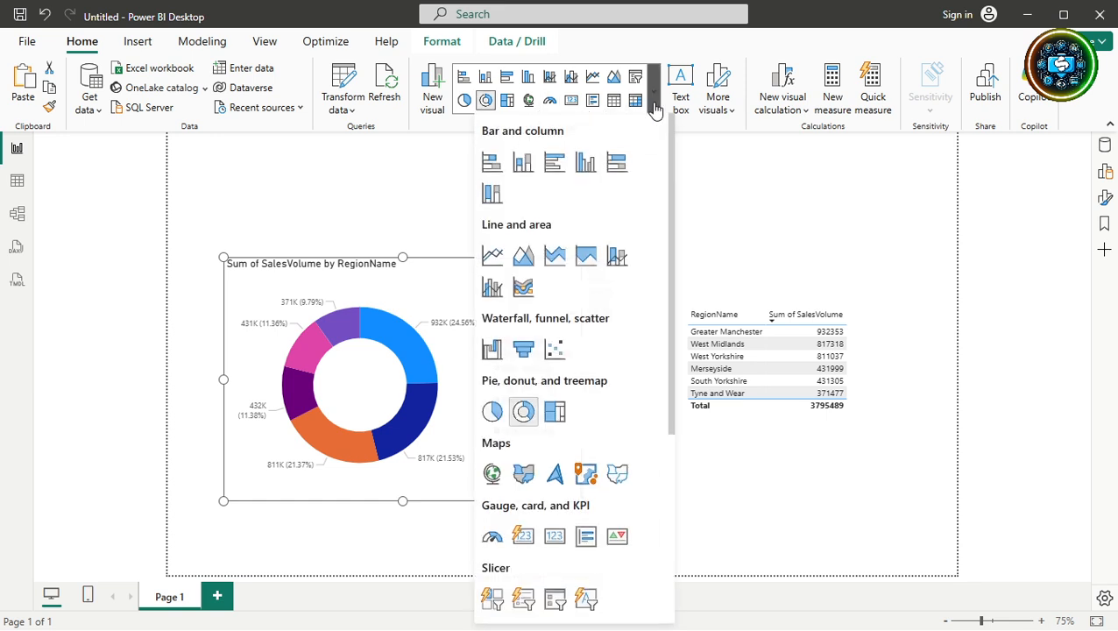
pyautogui.click(519, 295)
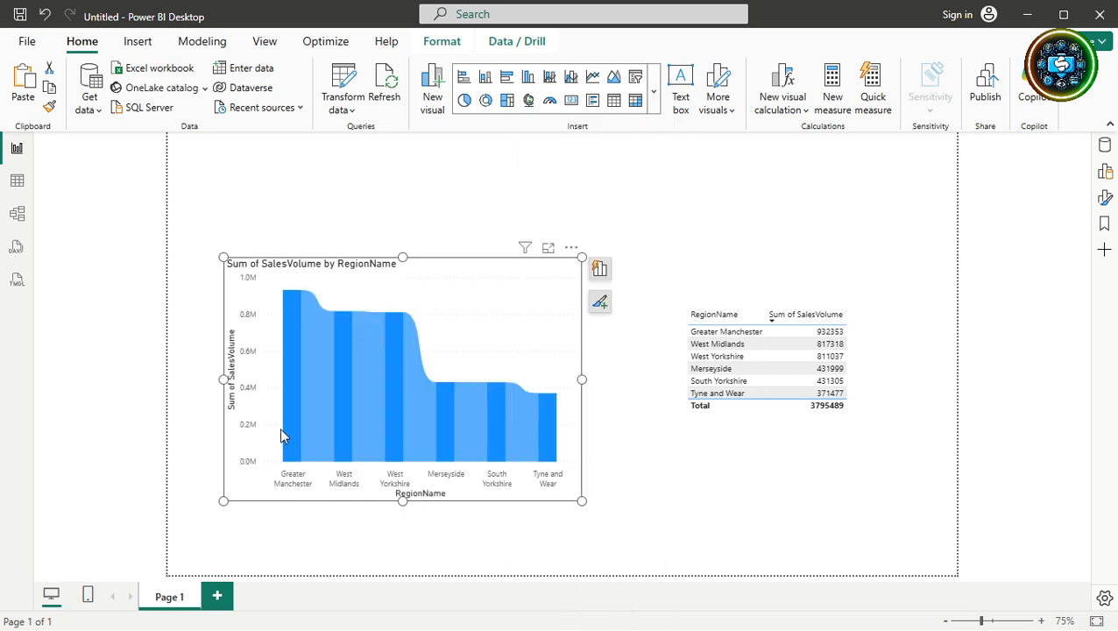
pyautogui.click(653, 114)
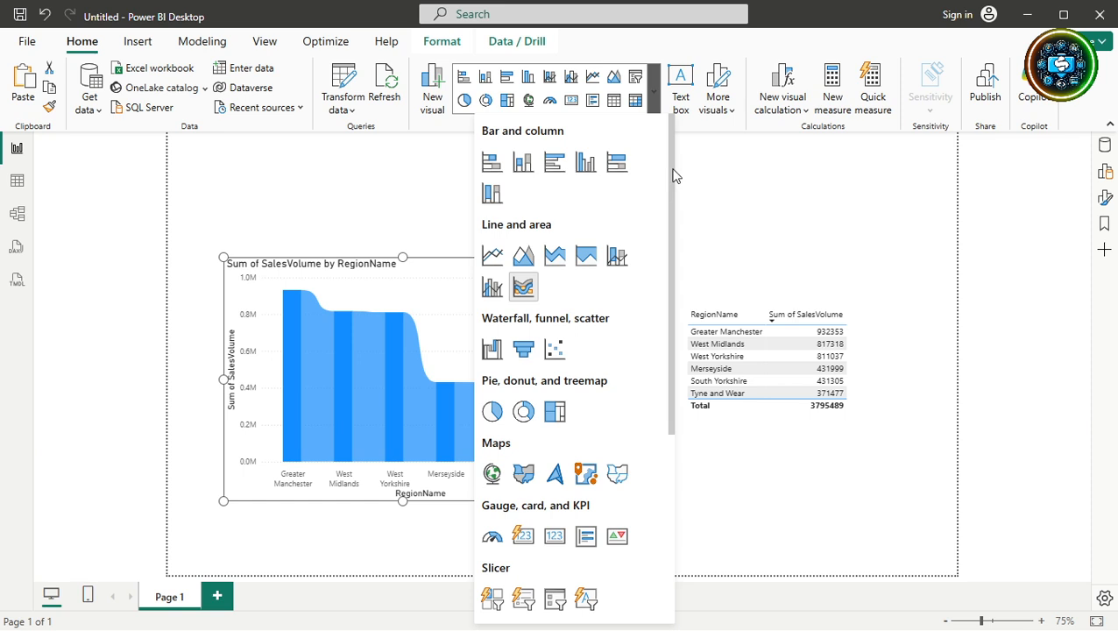
pyautogui.moveTo(674, 174); pyautogui.dragTo(672, 305)
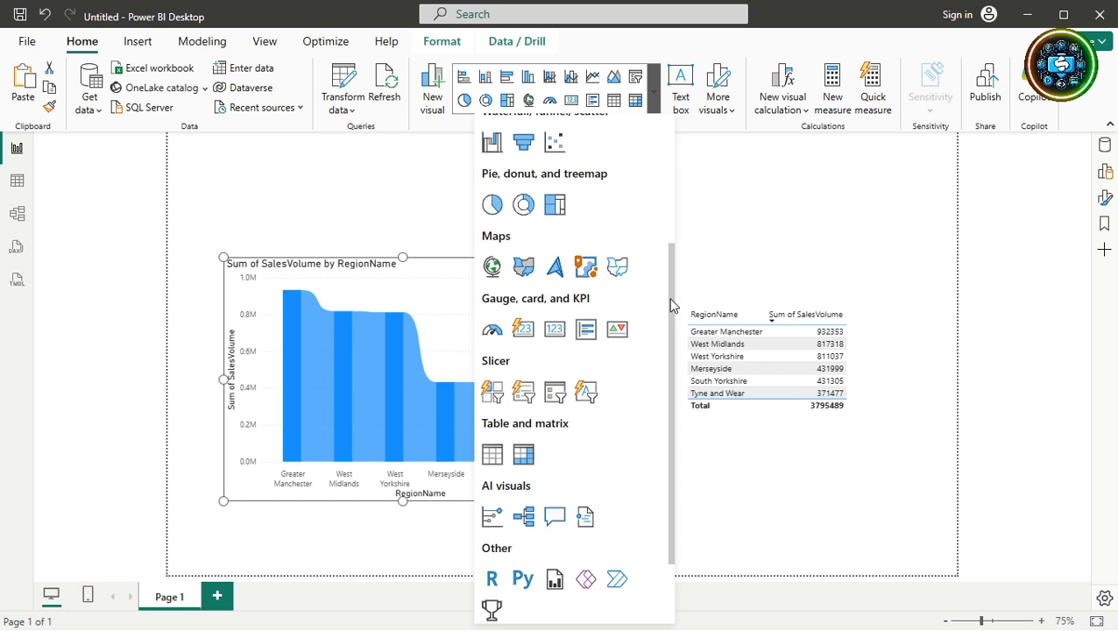
pyautogui.moveTo(672, 304); pyautogui.dragTo(661, 198)
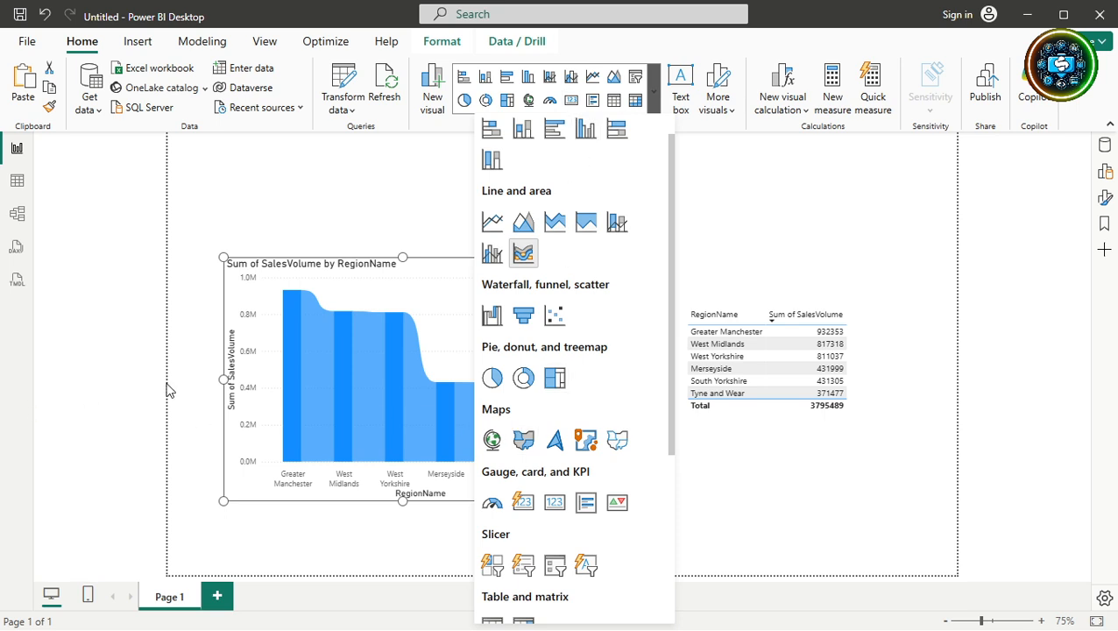
pyautogui.click(390, 174)
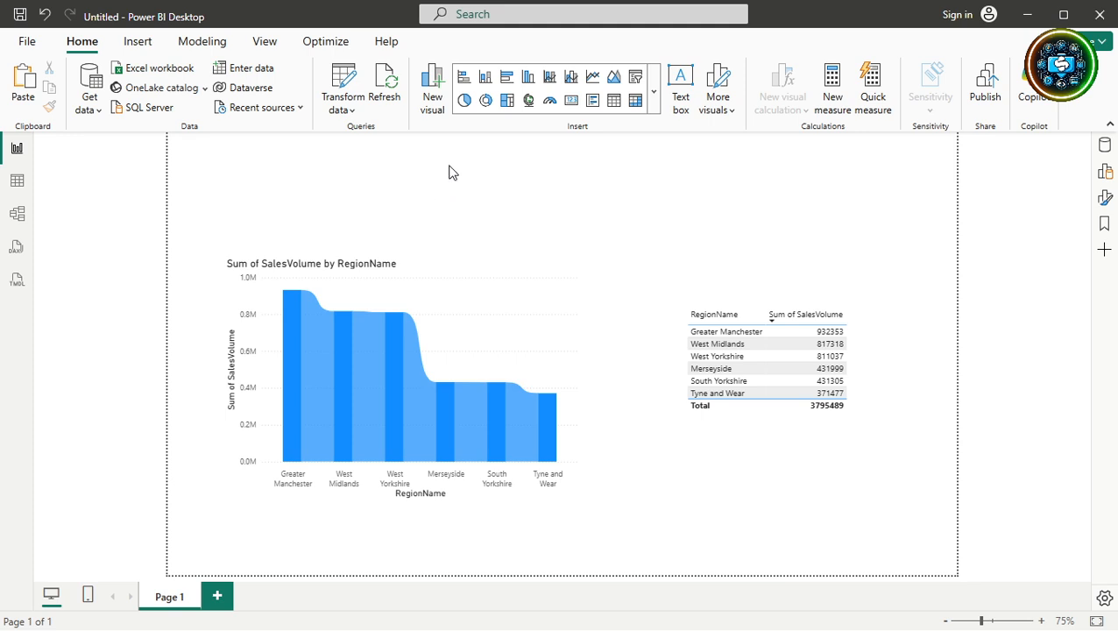
# - Insert a new donut chart with Area as its legend and SalesVolume as its values
pyautogui.click(480, 107)
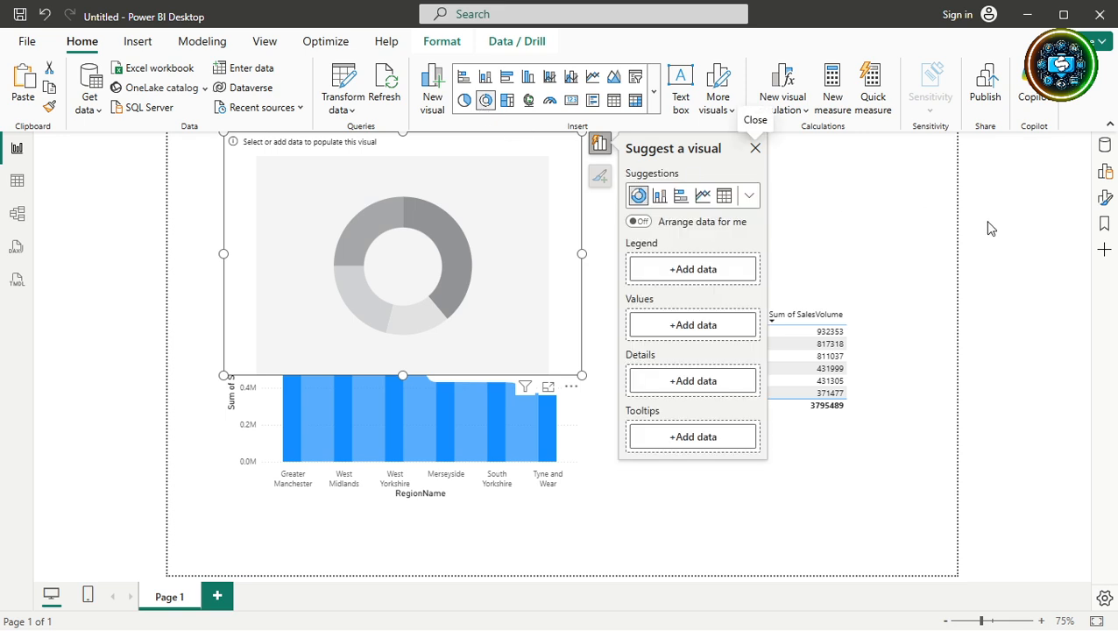
pyautogui.click(1103, 147)
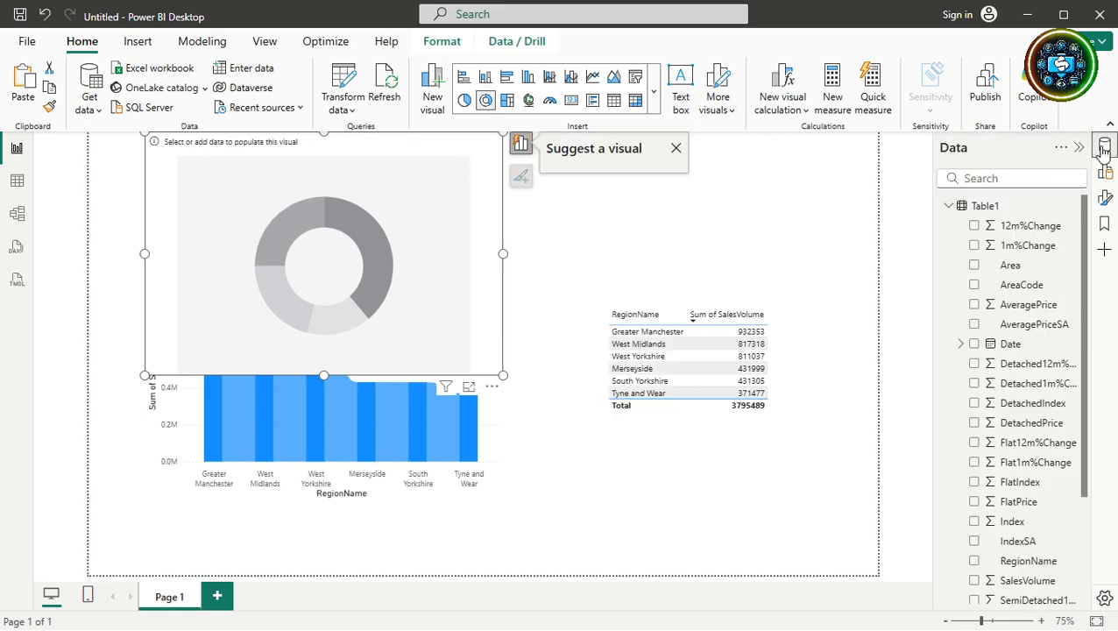
pyautogui.click(974, 266)
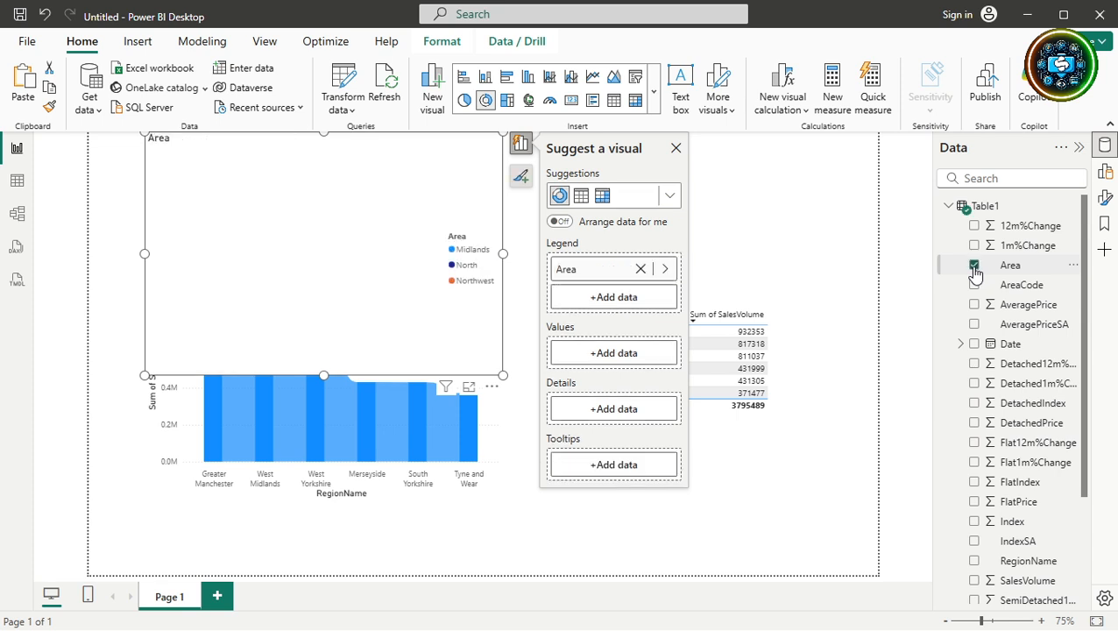
pyautogui.click(974, 581)
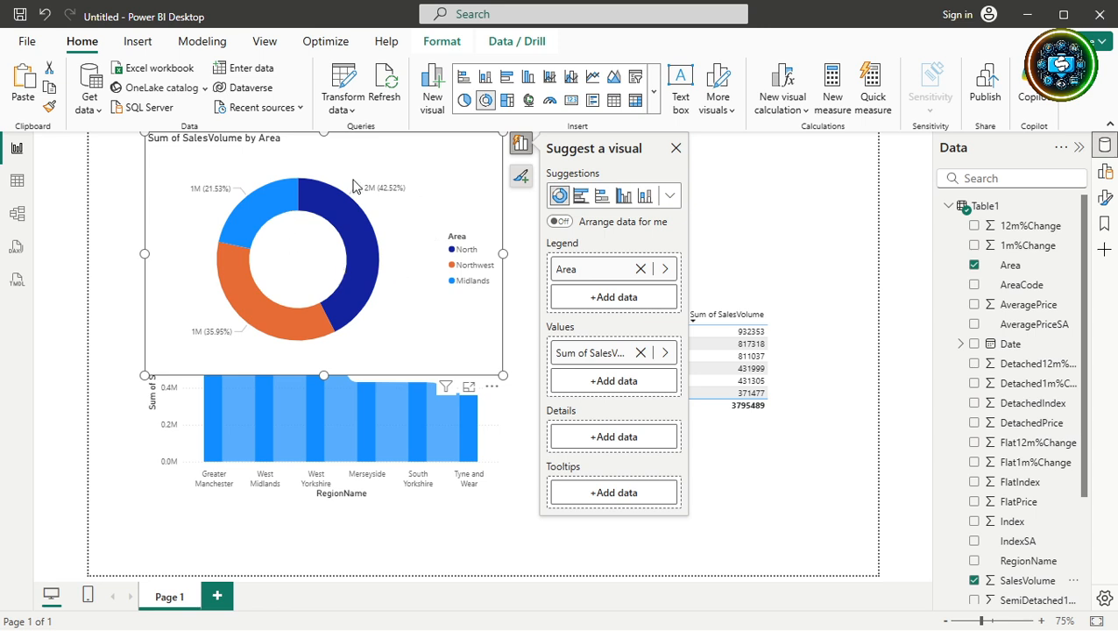
# - Try the SalesVolume by Area visual as a pie and a clustered column chart, and return it to a donut chart
pyautogui.click(465, 101)
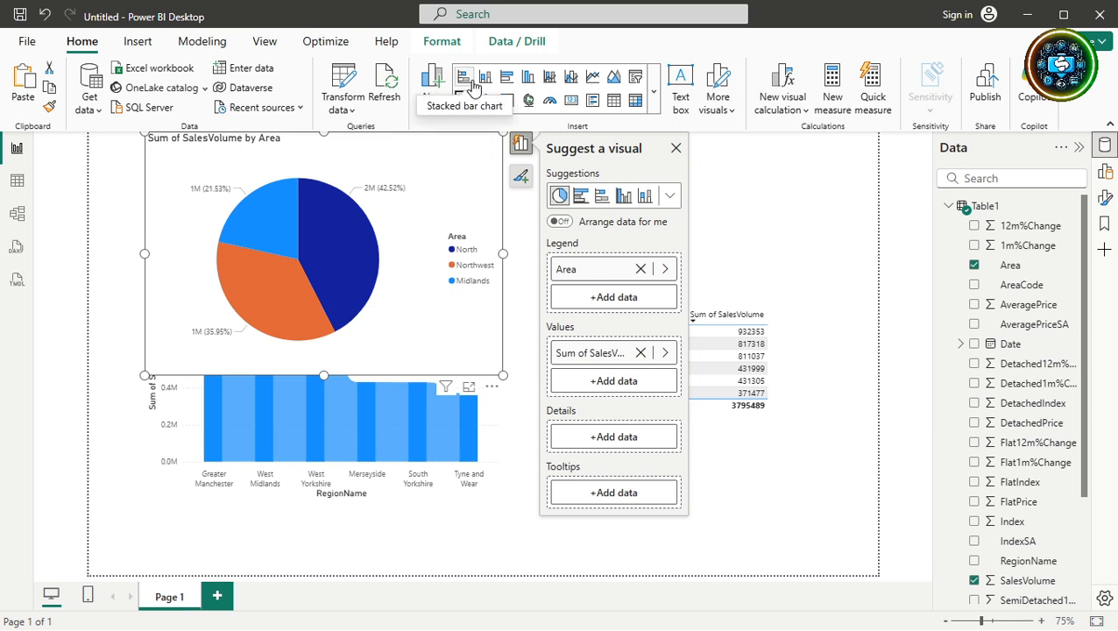
pyautogui.click(529, 81)
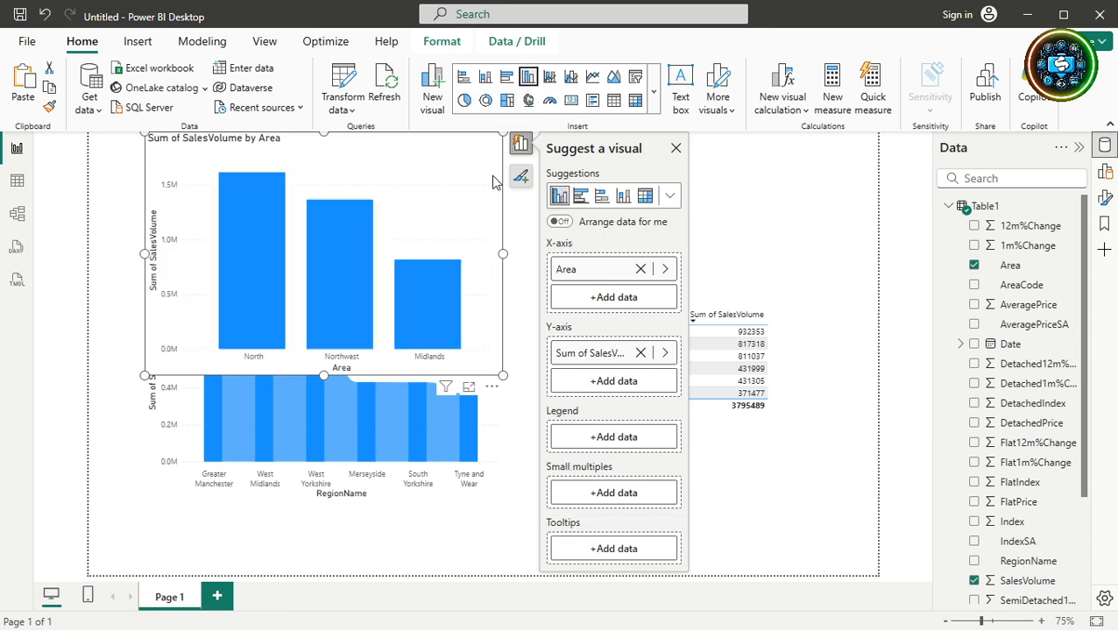
pyautogui.click(486, 101)
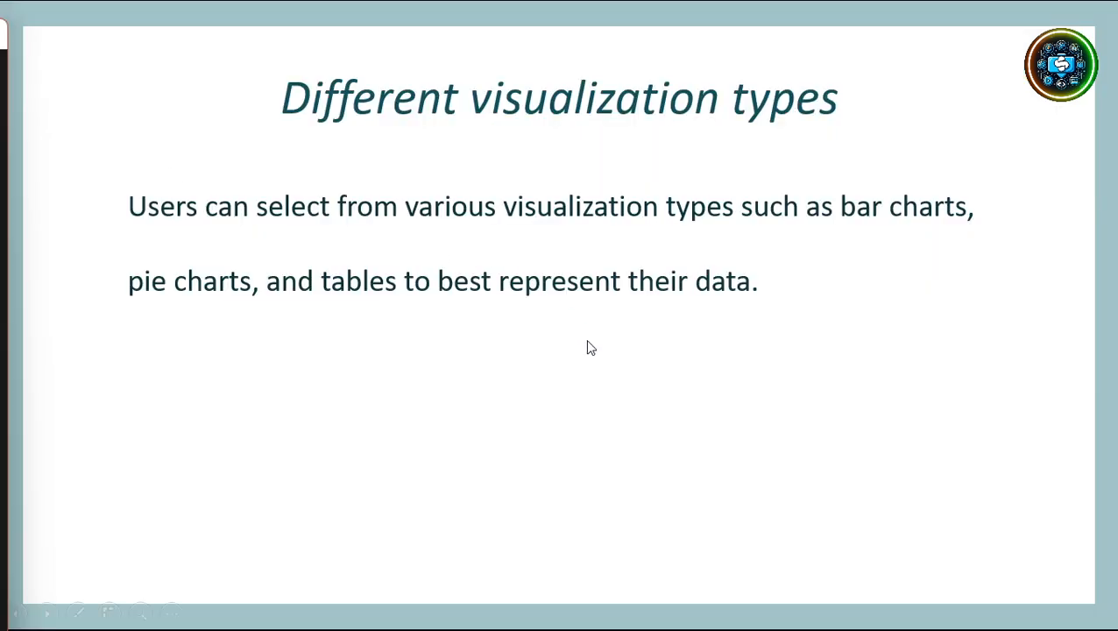
pyautogui.click(540, 305)
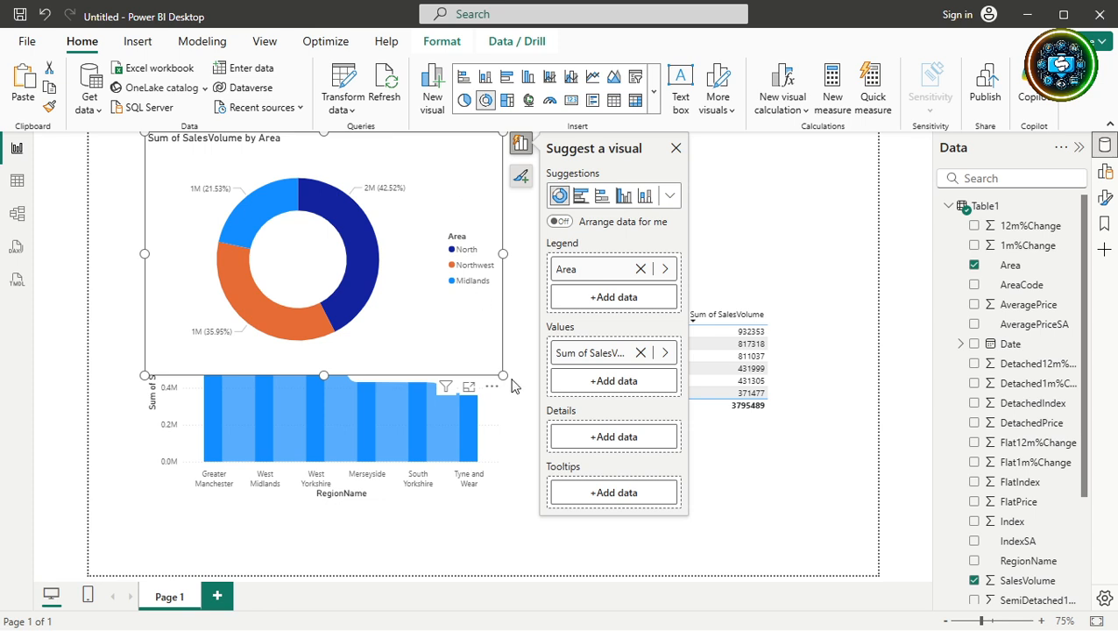
# - Shrink the Area donut chart and the RegionName ribbon chart to small visuals, and clear the selection
pyautogui.moveTo(513, 387); pyautogui.dragTo(355, 248)
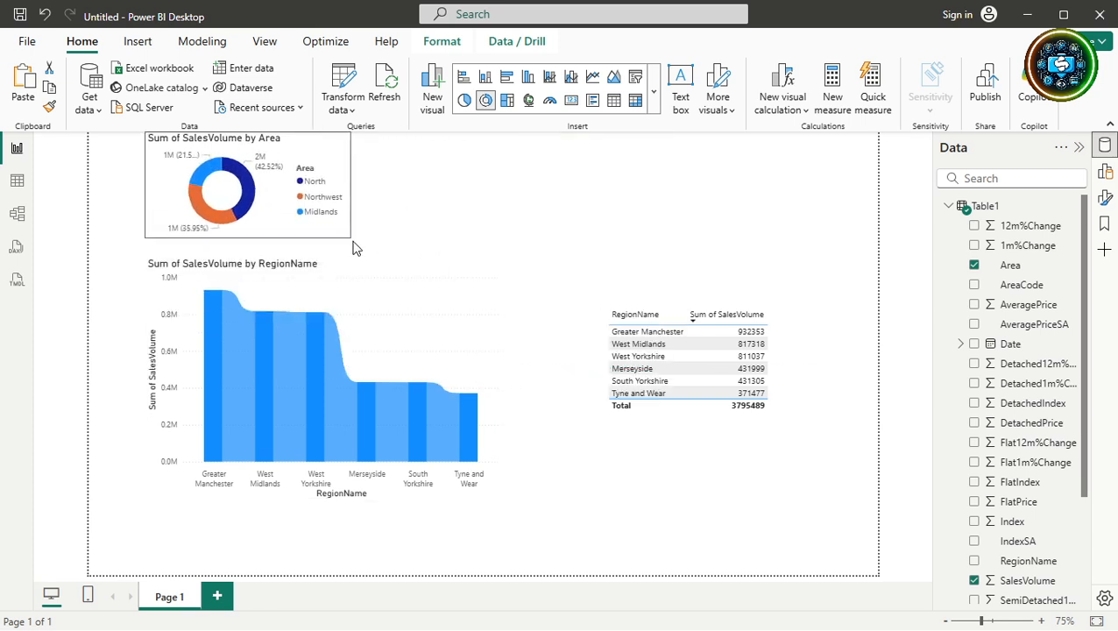
pyautogui.click(384, 327)
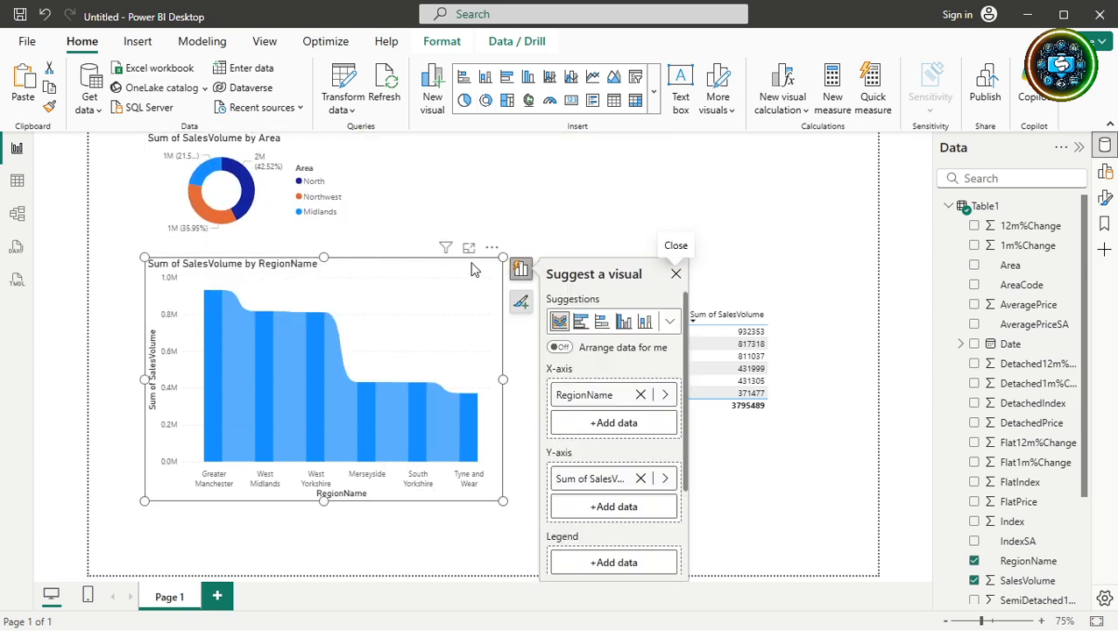
pyautogui.moveTo(502, 258); pyautogui.dragTo(335, 391)
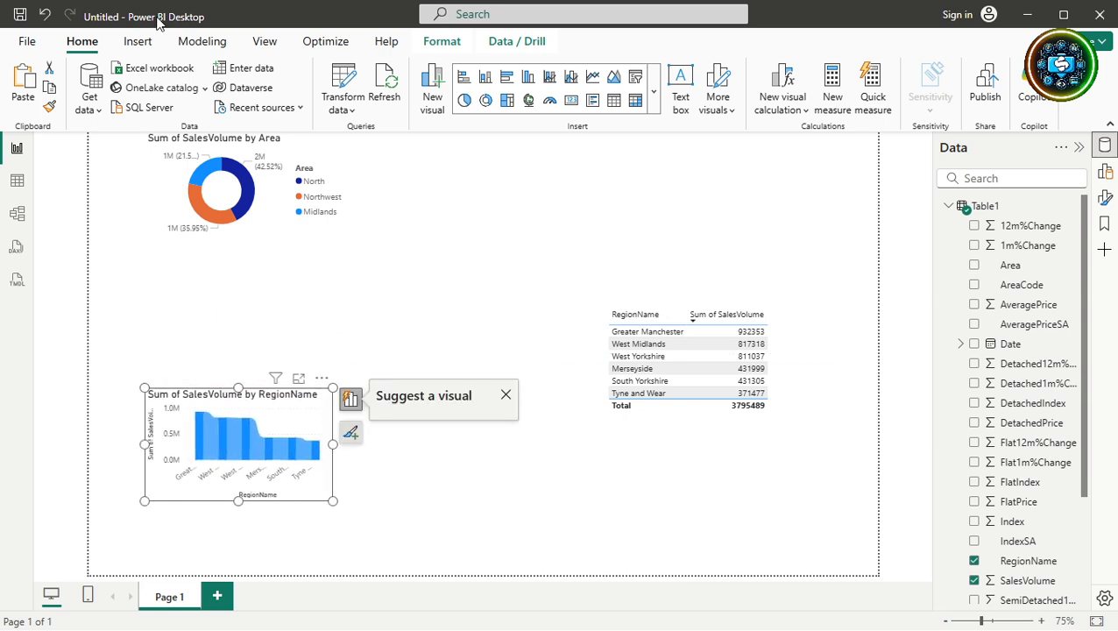
pyautogui.click(564, 291)
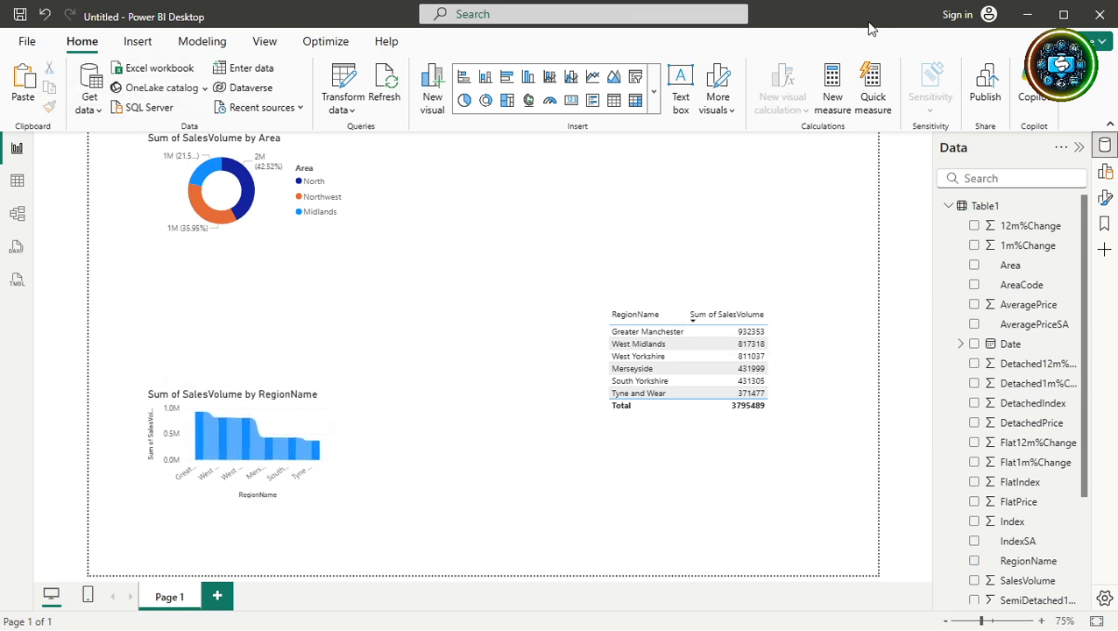
# - Set the customized appearance in the global report settings to Dark and apply it
pyautogui.click(29, 44)
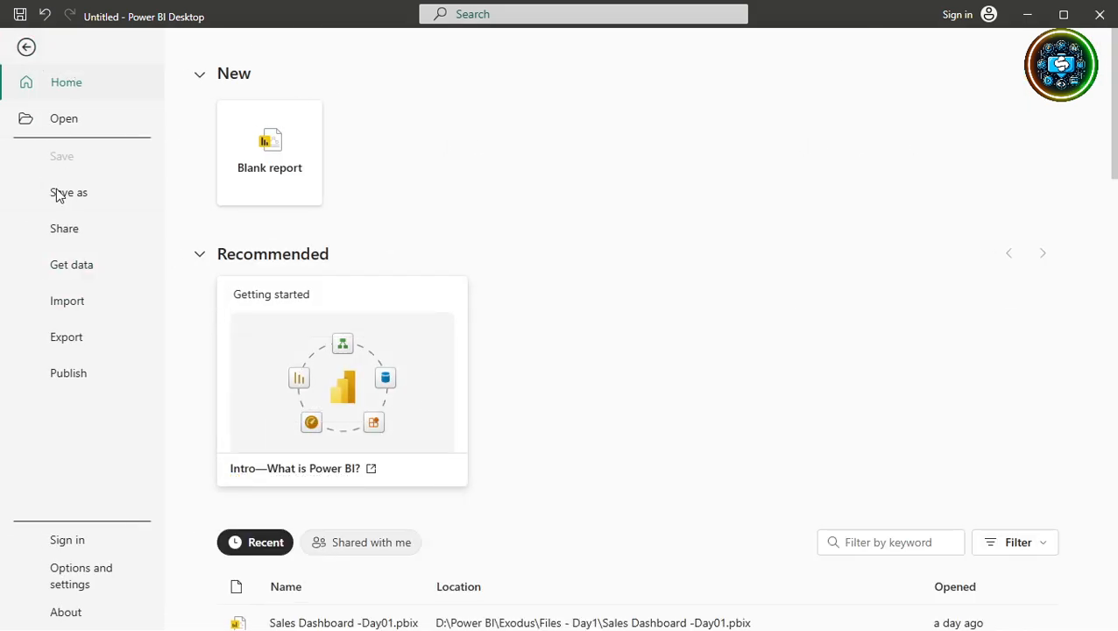
pyautogui.click(88, 577)
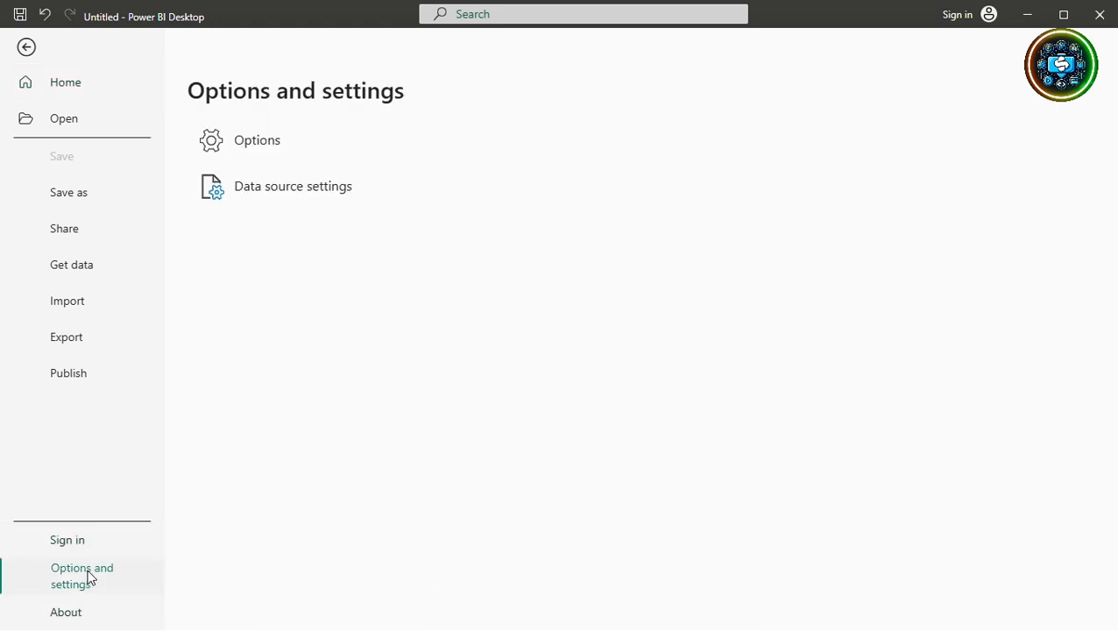
pyautogui.click(265, 142)
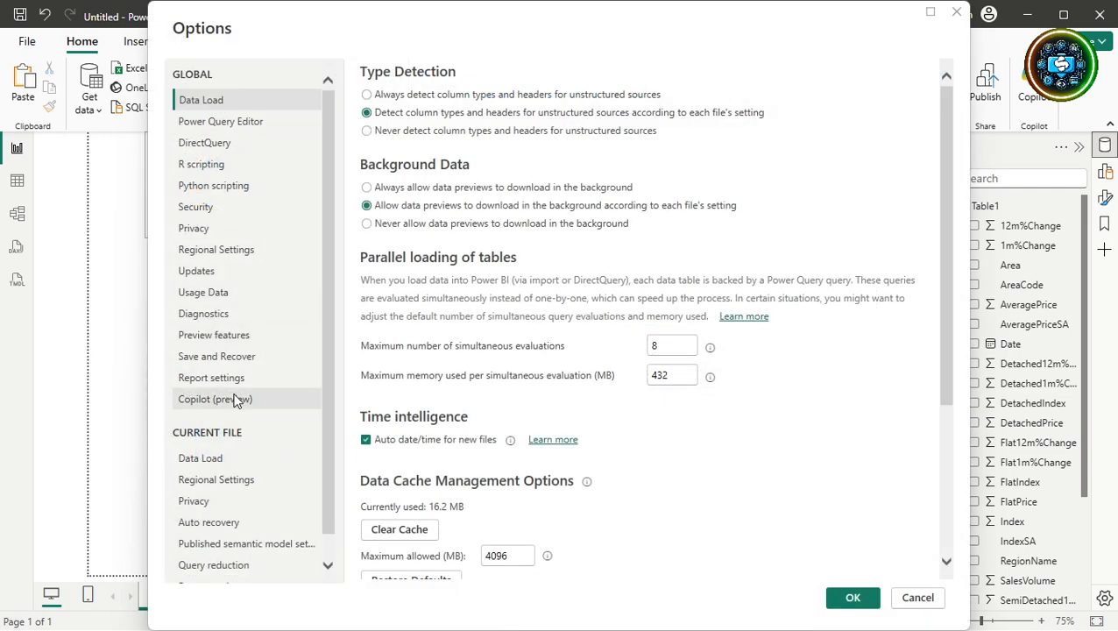
pyautogui.click(234, 386)
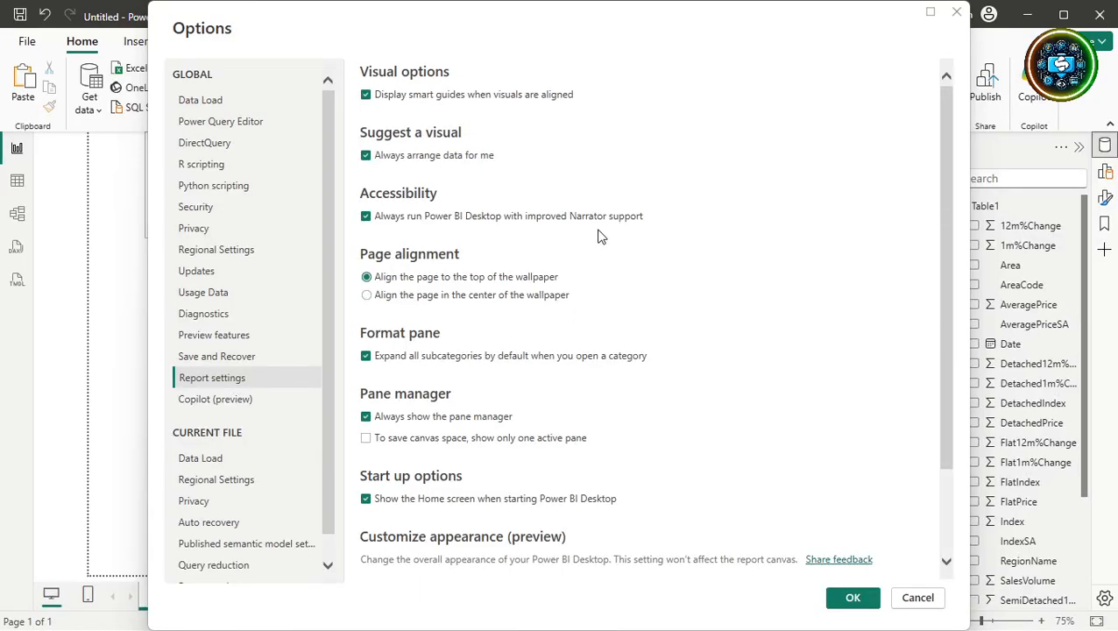
pyautogui.scroll(-3, 599, 235)
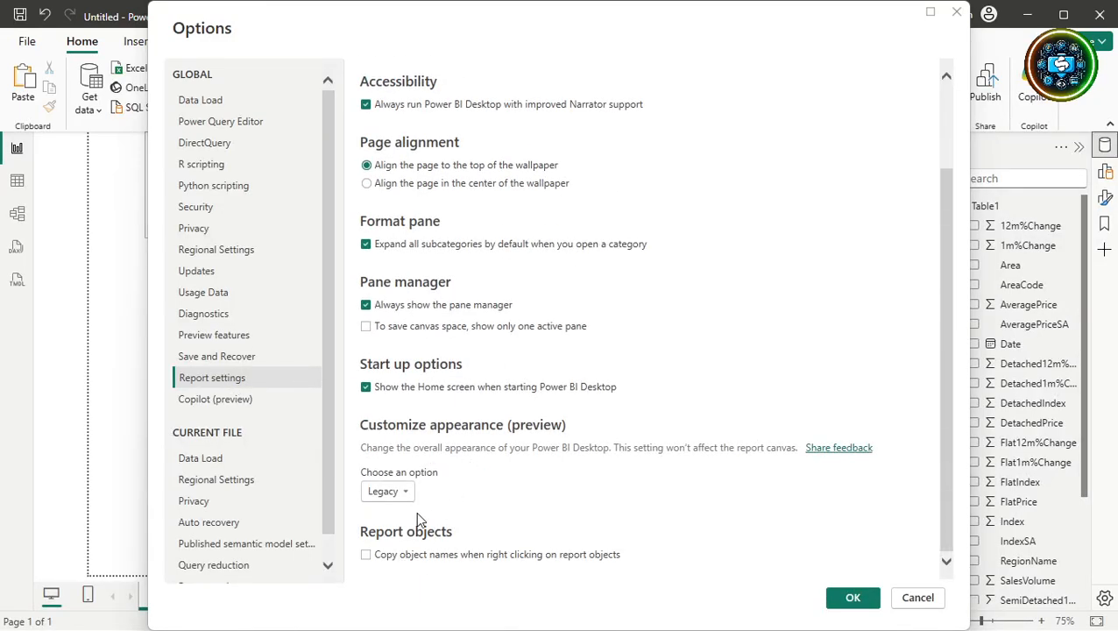
pyautogui.click(395, 495)
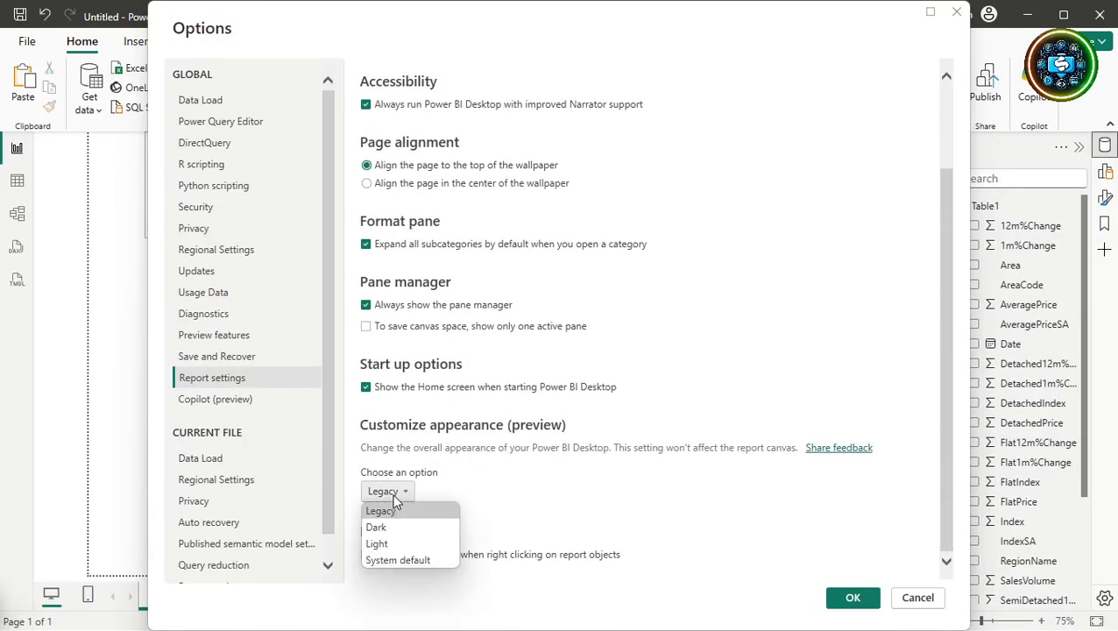
pyautogui.click(380, 530)
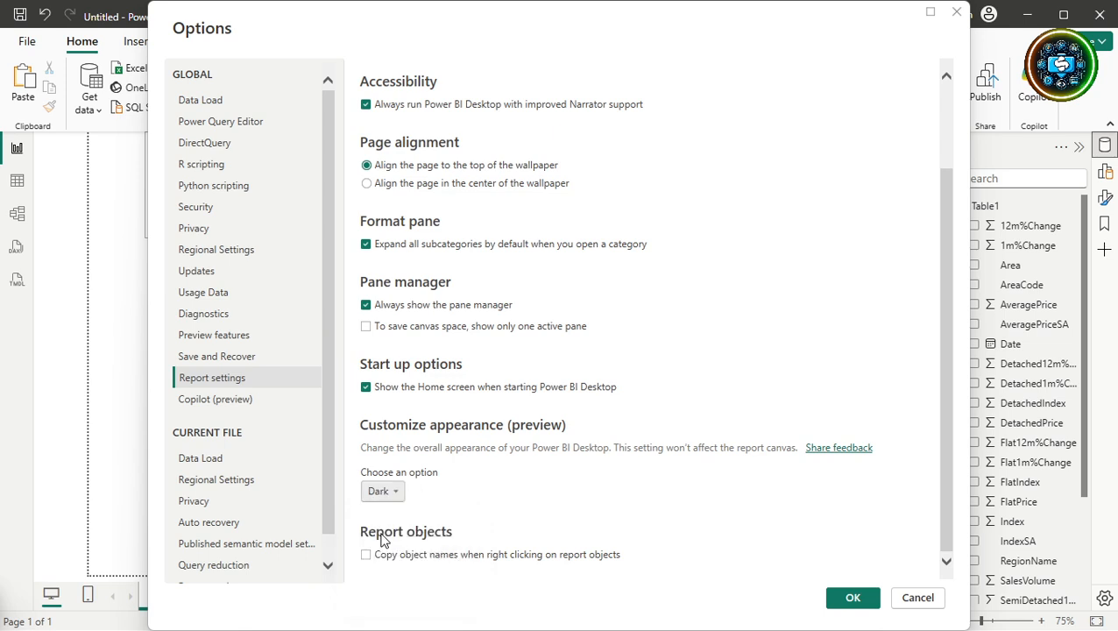
pyautogui.click(864, 606)
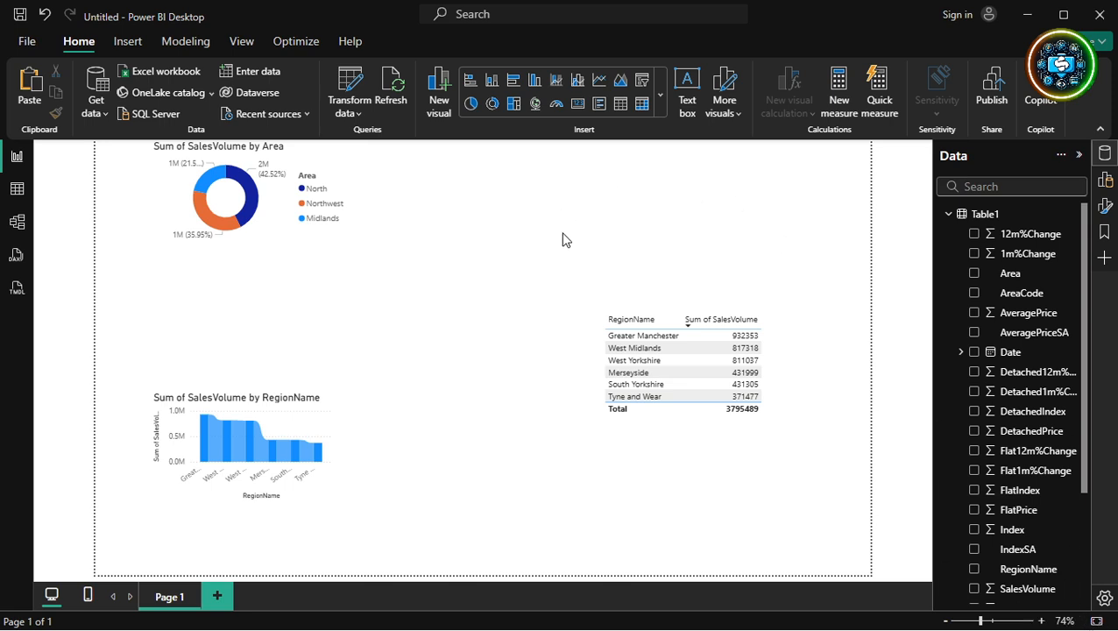
# - Collapse the Data pane and zoom the report page out to 70%
pyautogui.click(1078, 155)
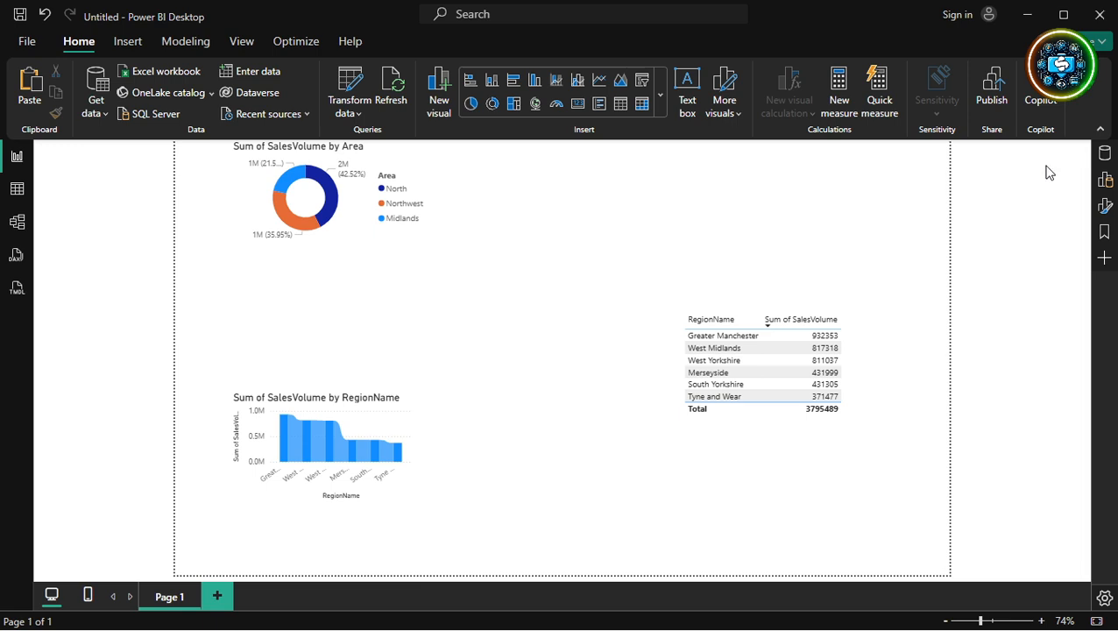
pyautogui.click(946, 621)
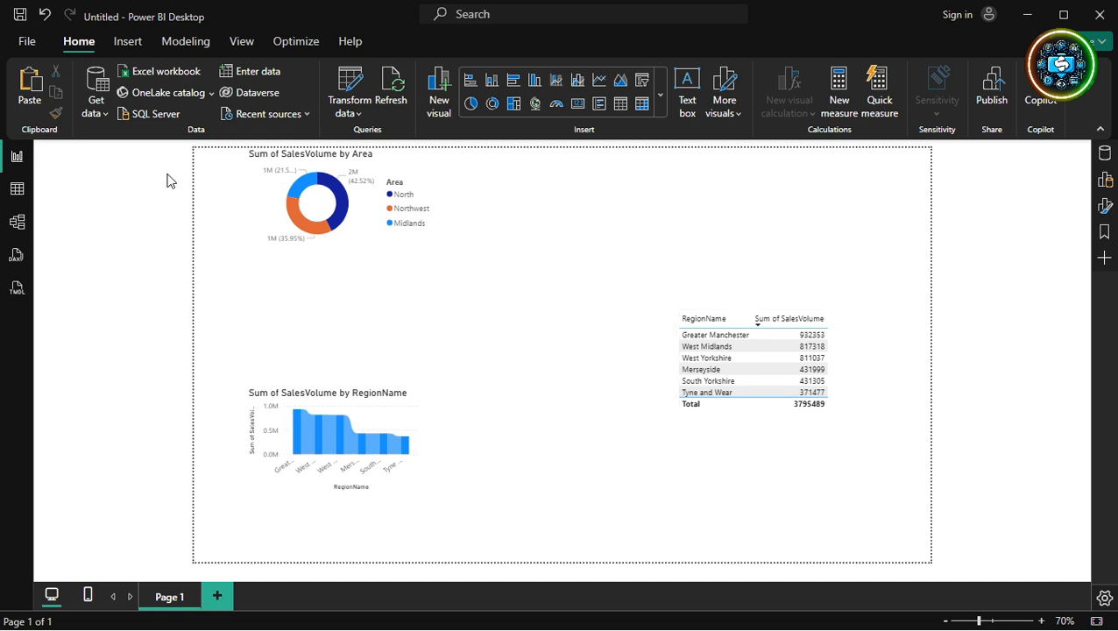
# - Restore the customized appearance in the global report settings to Legacy and apply it
pyautogui.click(28, 41)
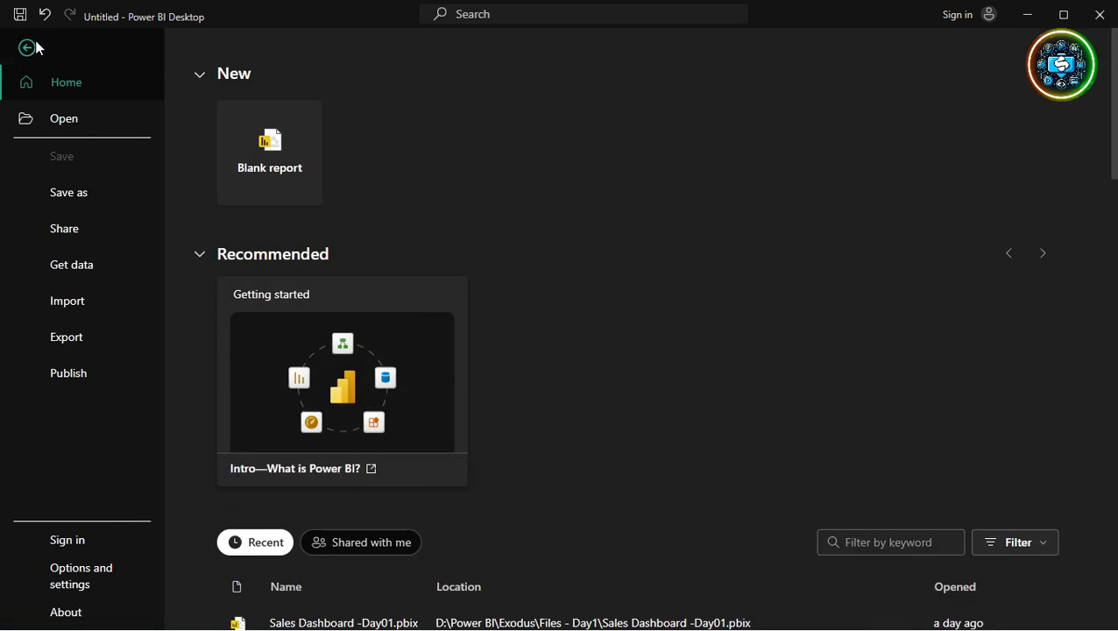
pyautogui.click(94, 586)
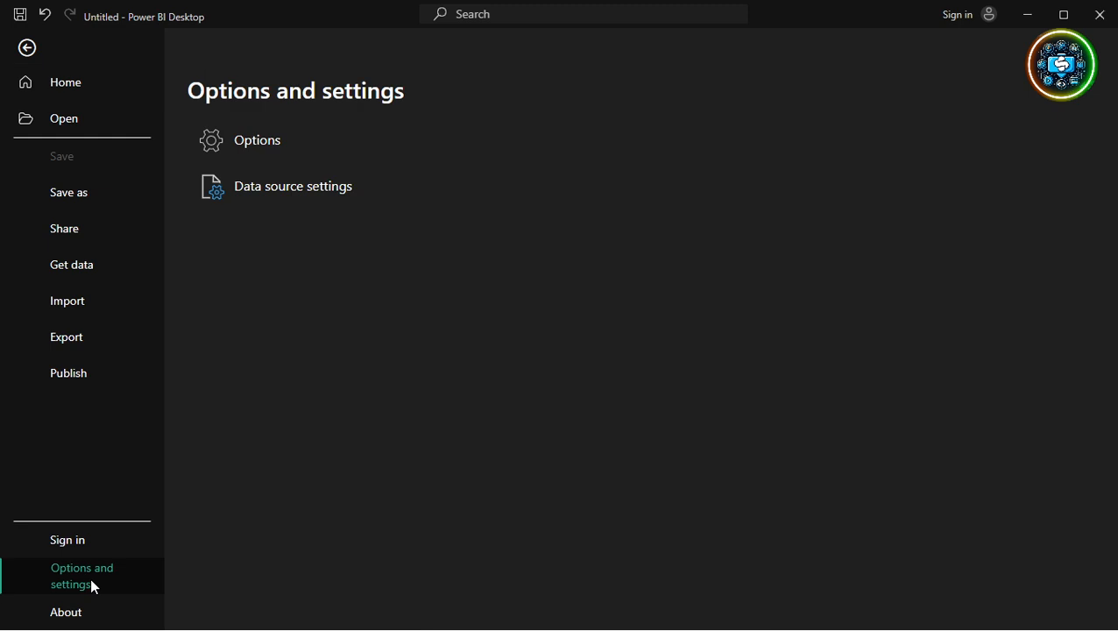
pyautogui.click(253, 143)
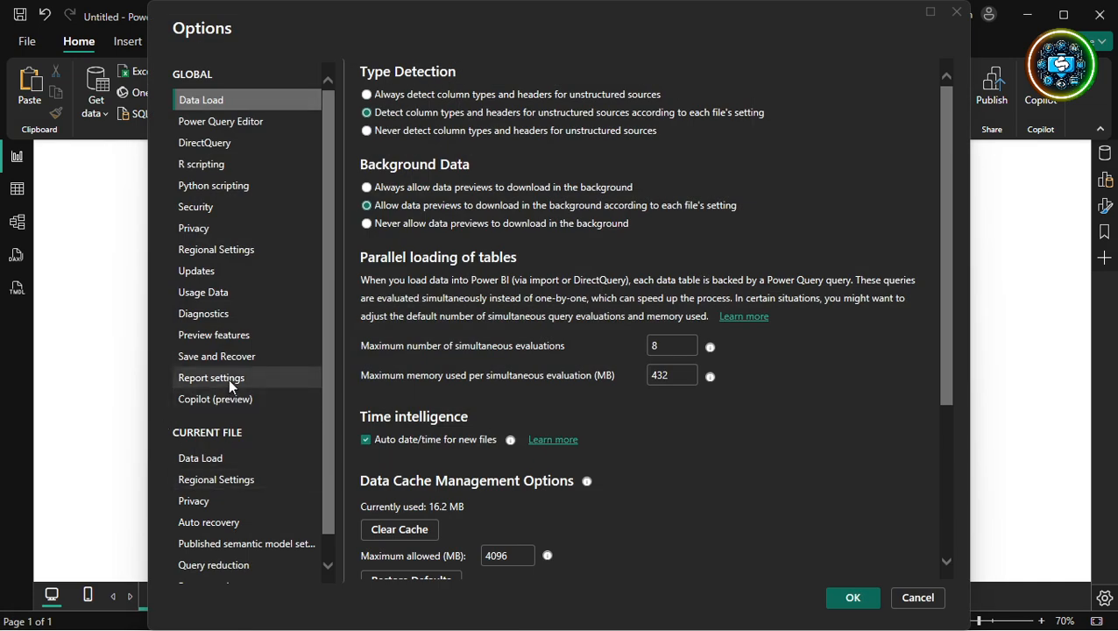
pyautogui.click(228, 378)
pyautogui.scroll(-2, 421, 428)
pyautogui.click(398, 498)
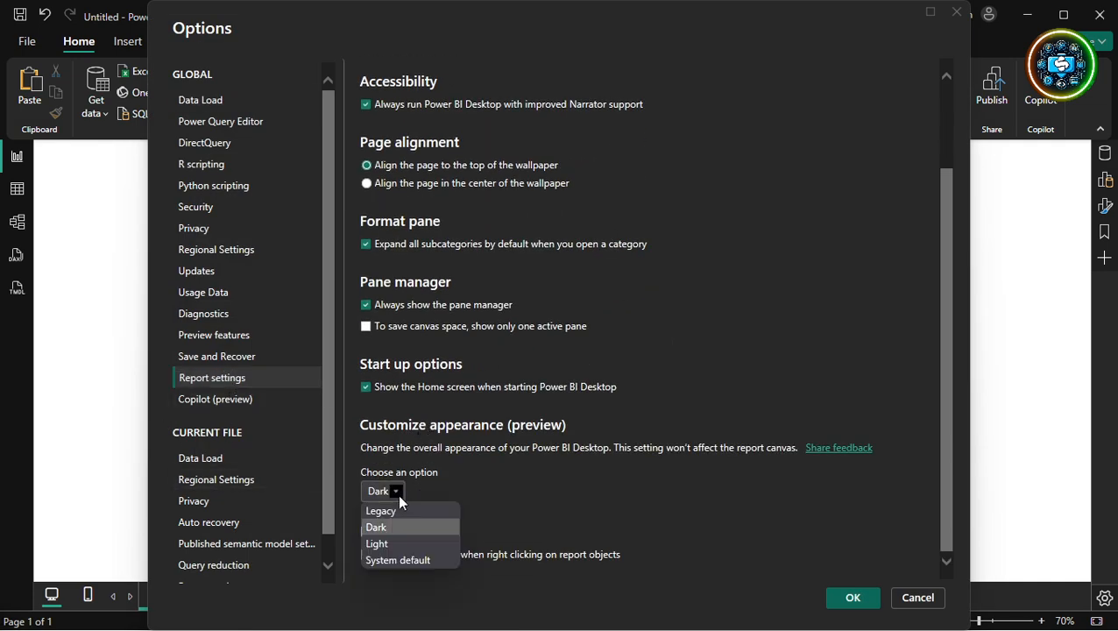
pyautogui.click(375, 514)
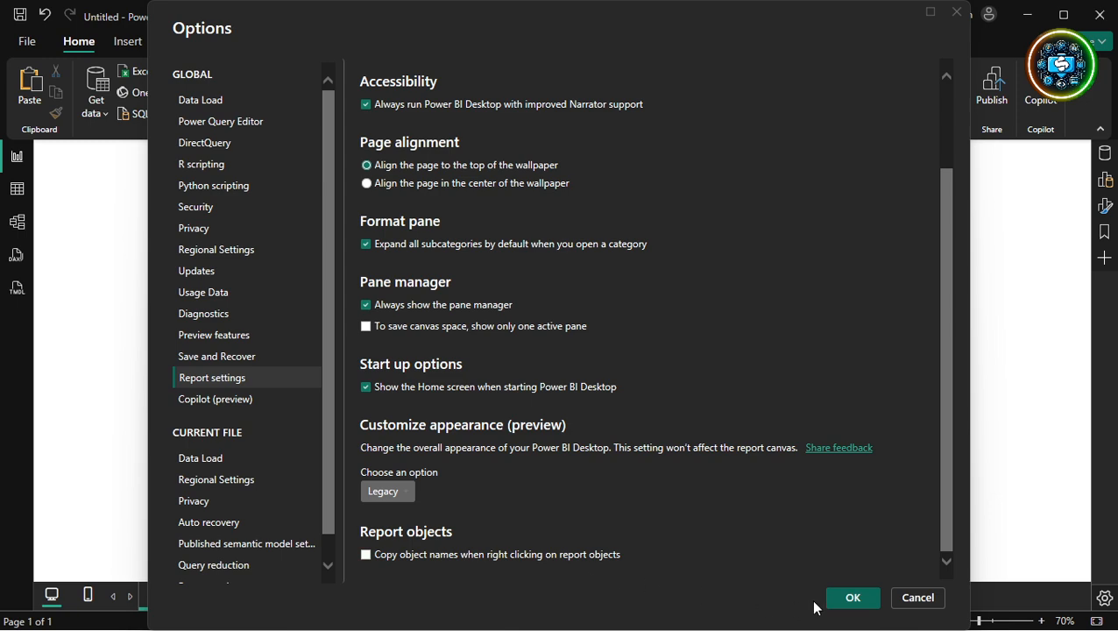
pyautogui.click(849, 597)
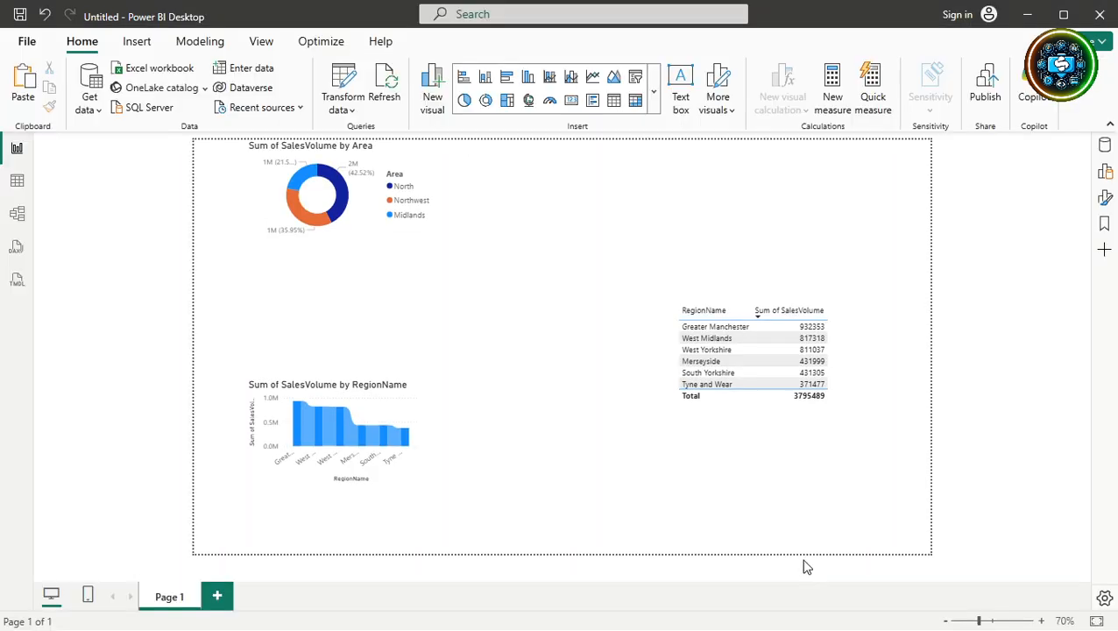
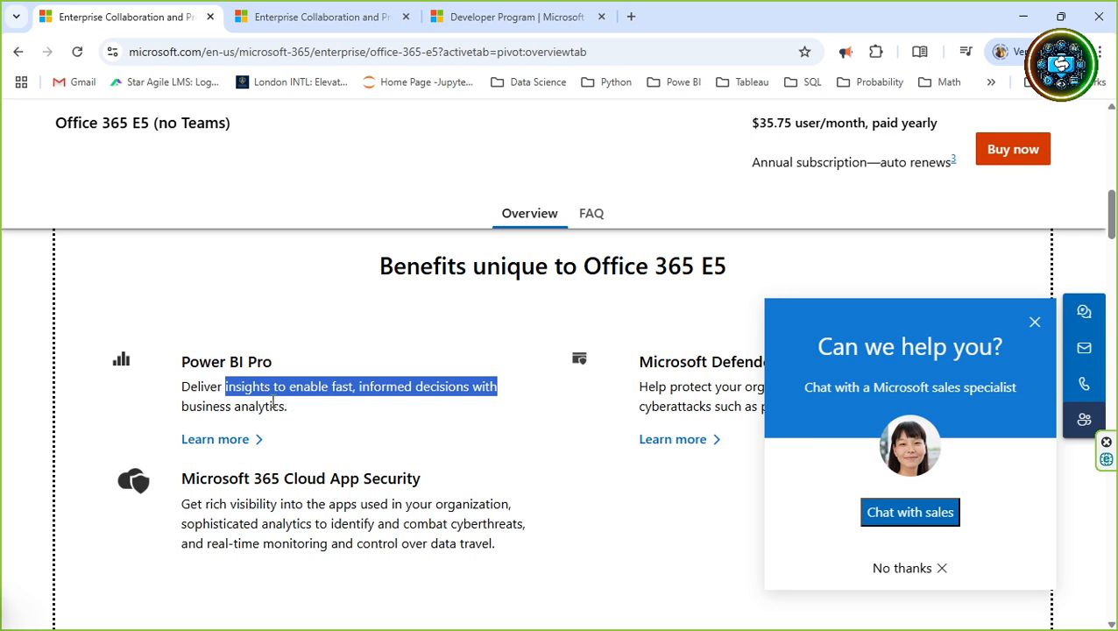
# - Review the Power BI Pro benefit and the en-us address of the Office 365 E5 page, dismissing the sales chat pop-up
pyautogui.moveTo(286, 406); pyautogui.dragTo(228, 387)
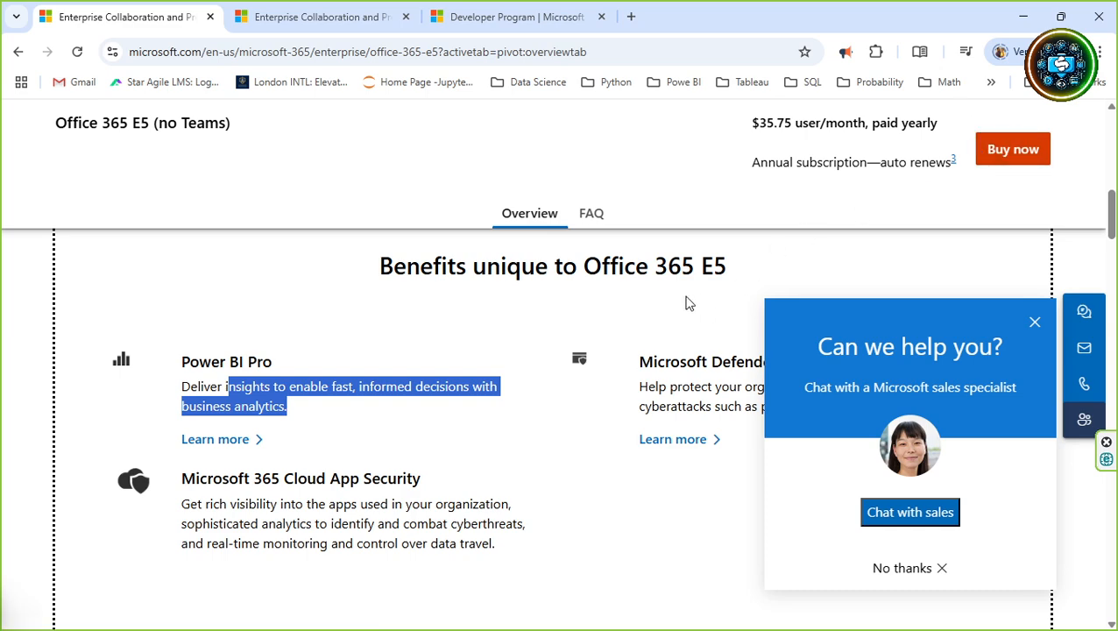
pyautogui.scroll(10, 686, 302)
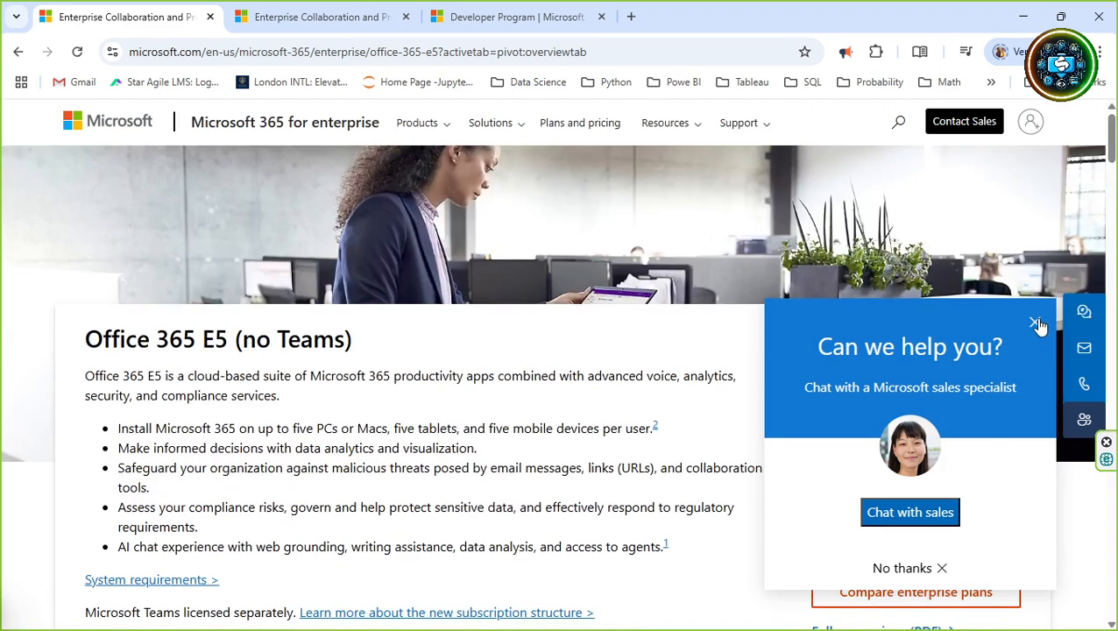
pyautogui.click(1034, 322)
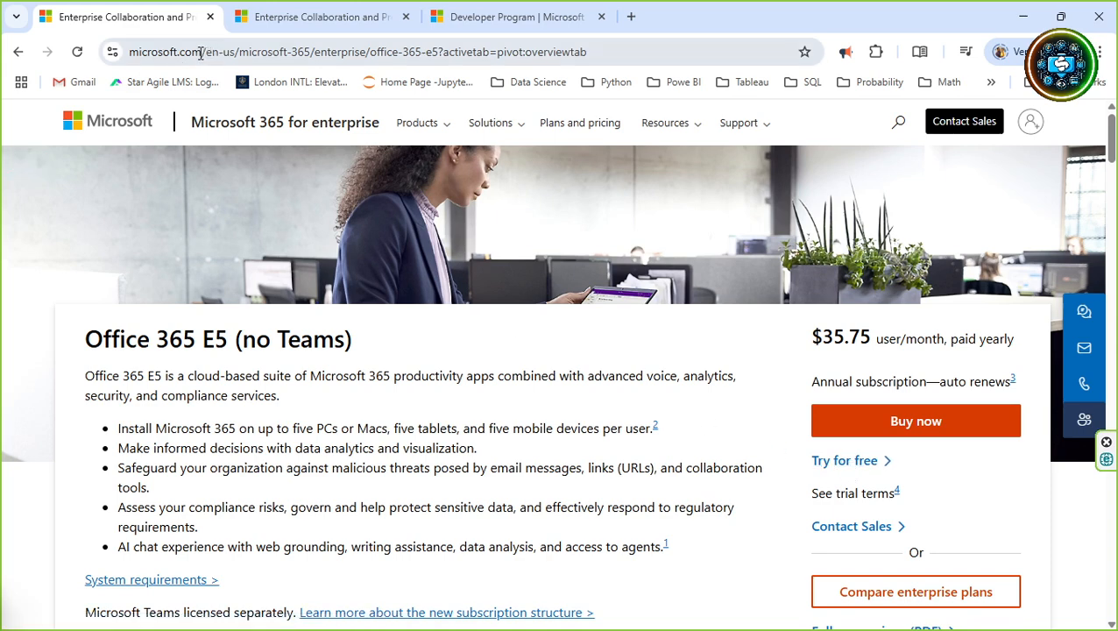
pyautogui.moveTo(205, 53); pyautogui.dragTo(240, 53)
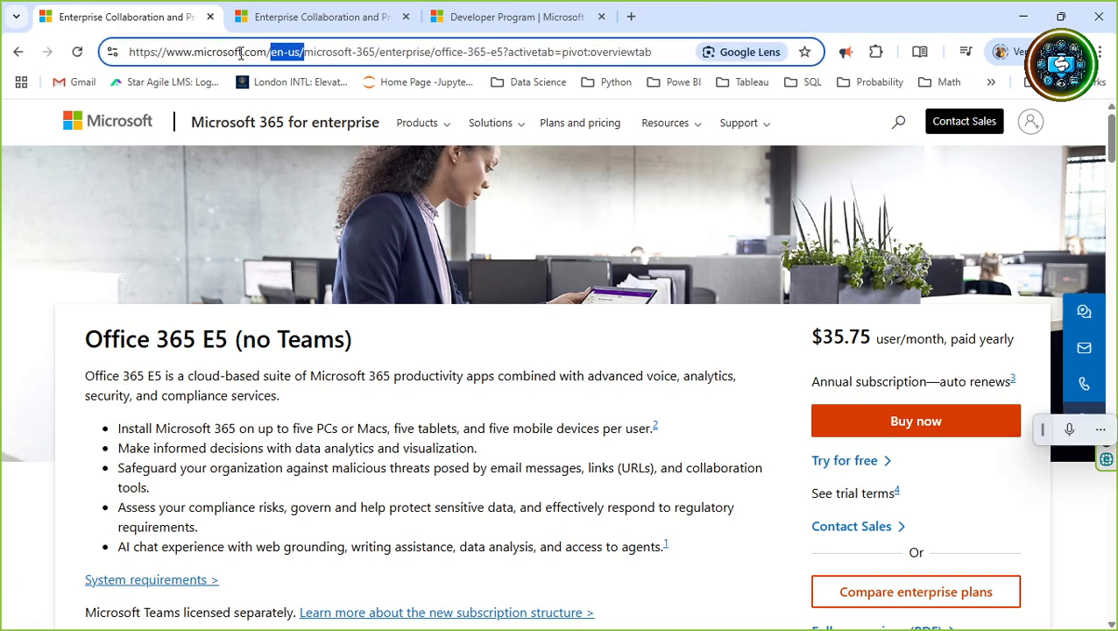
# - Review the Indian version of the Office 365 E5 page, checking its price and the en-in region code in the address
pyautogui.click(296, 18)
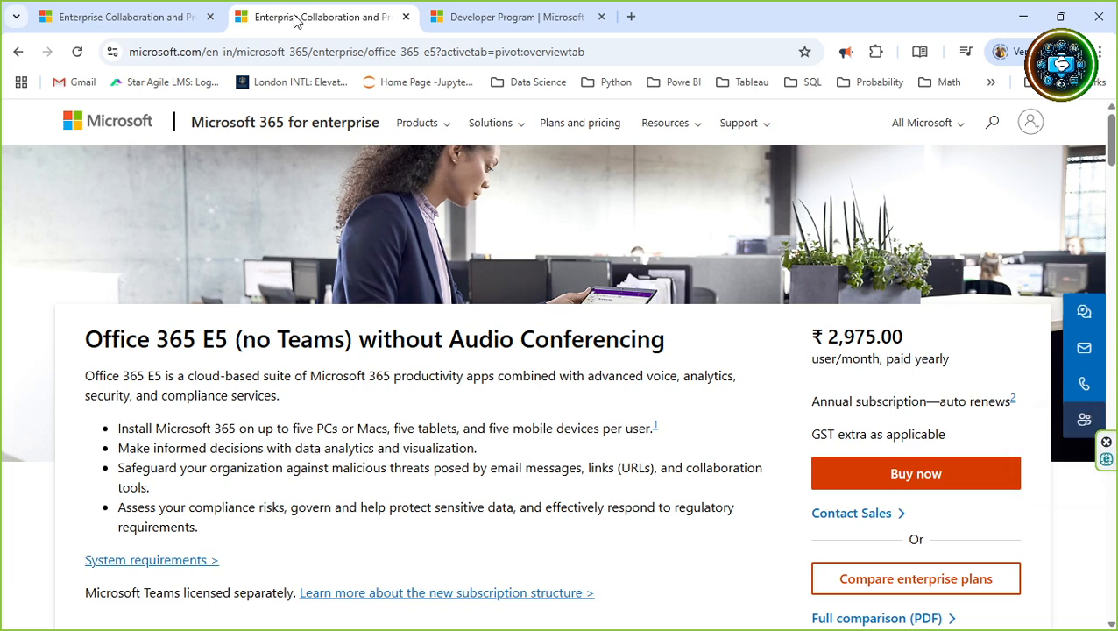
pyautogui.click(225, 53)
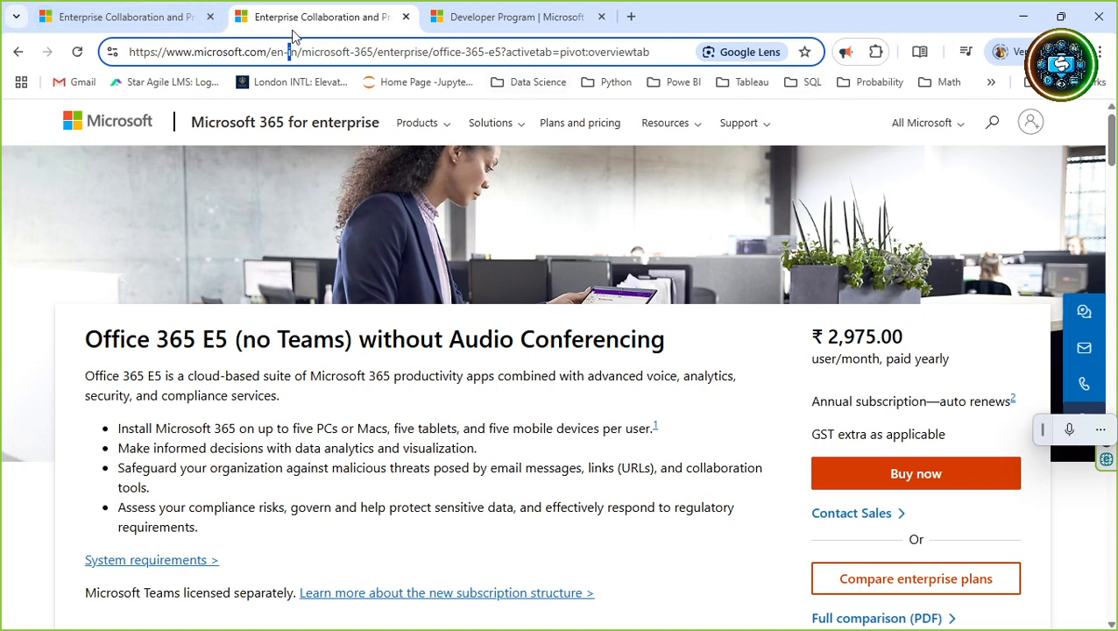
pyautogui.click(871, 33)
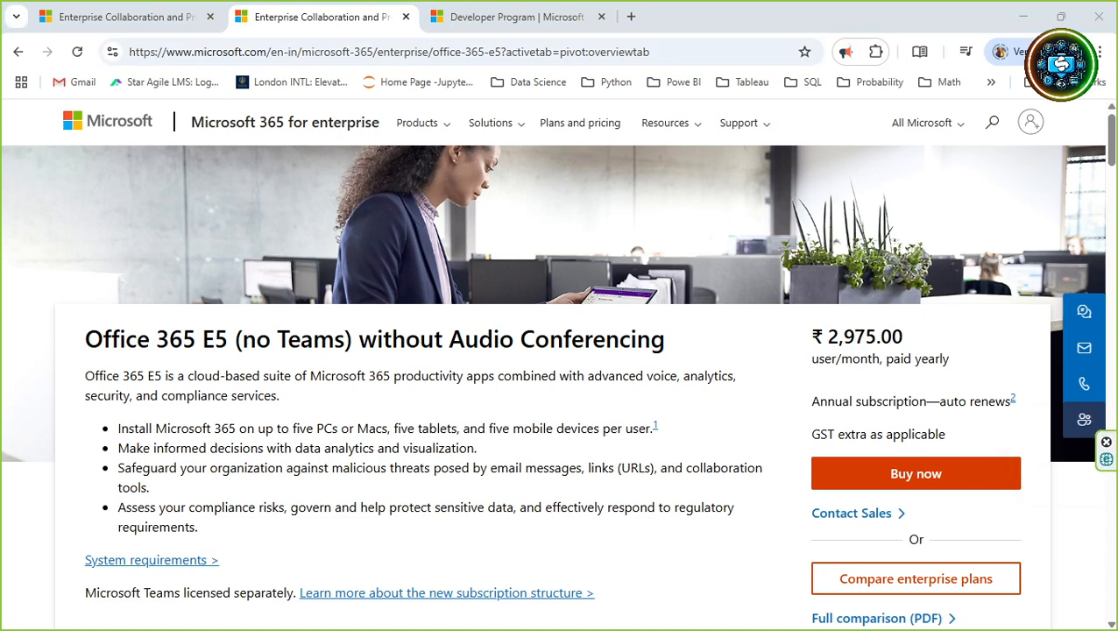
# - Examine how to join the Microsoft 365 Developer Program, and return to the Indian Office 365 E5 page
pyautogui.click(544, 18)
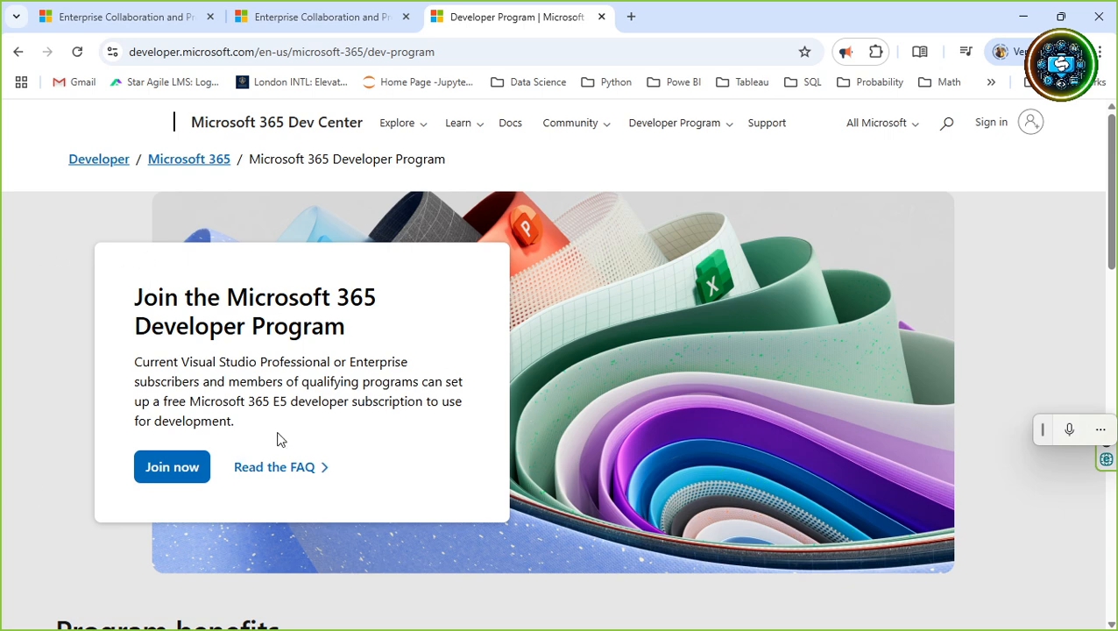
pyautogui.click(313, 18)
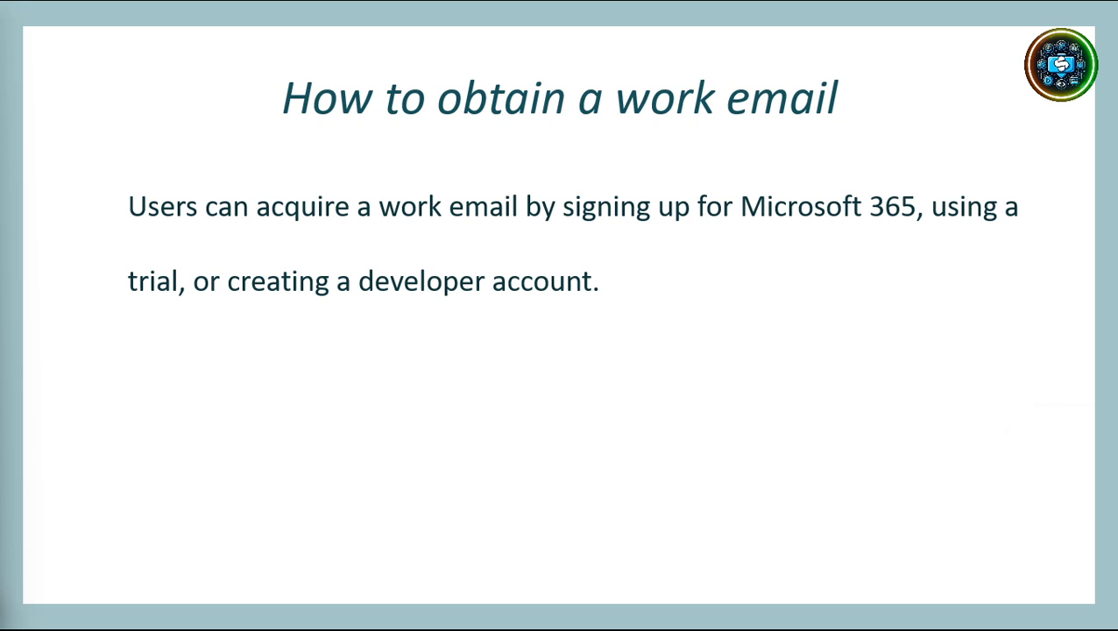
pyautogui.click(345, 440)
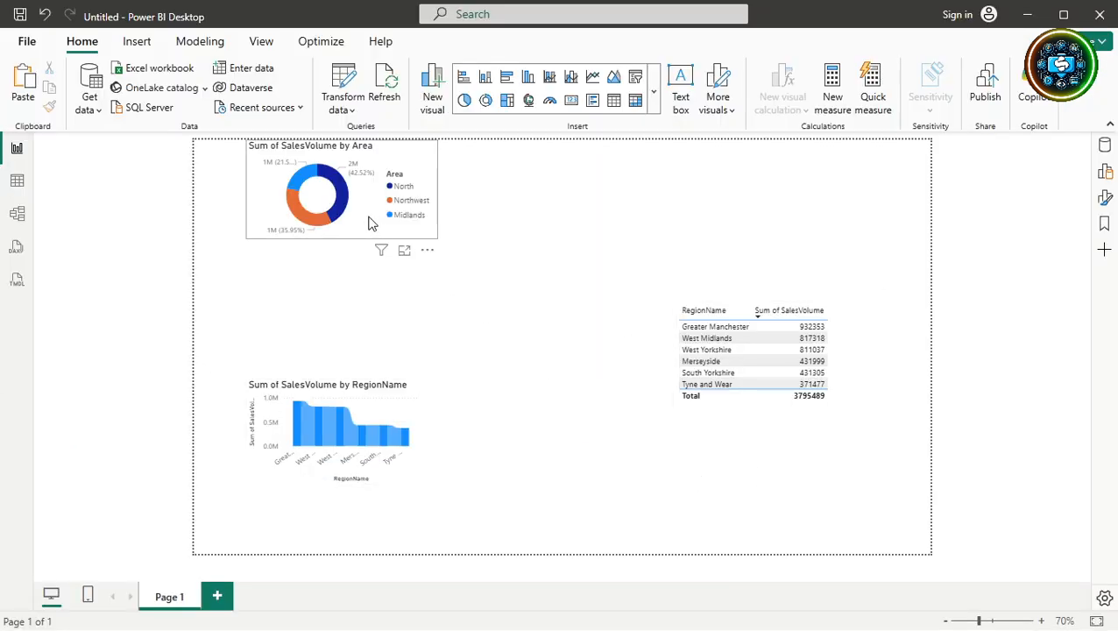
# - Save the report as a Power BI file (*.pbix) named session-02 in the temp folder on drive C
pyautogui.click(22, 50)
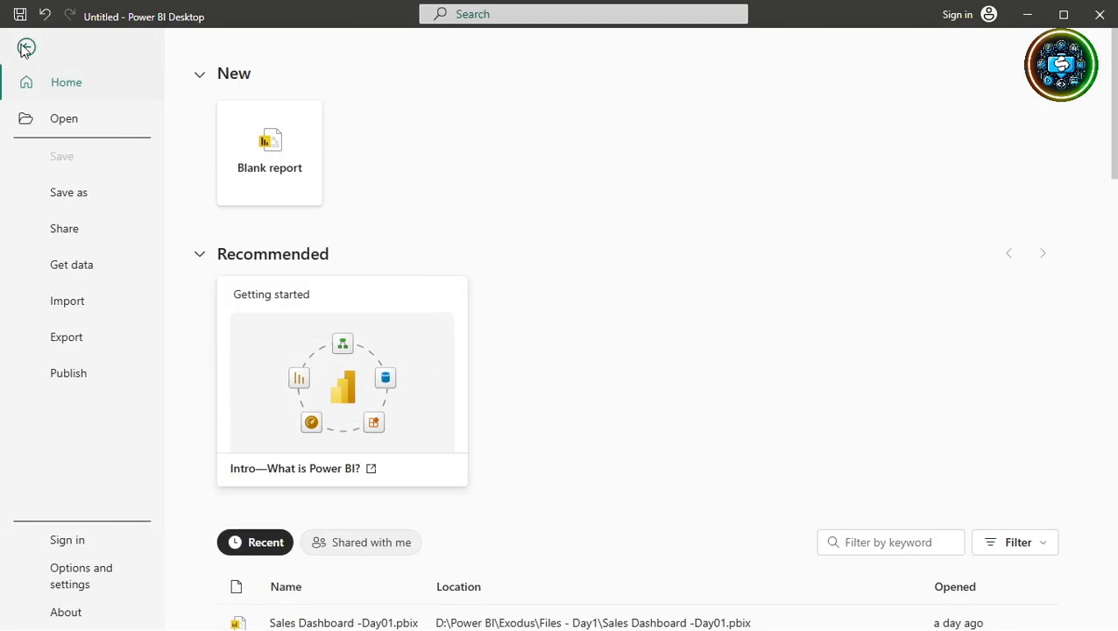
pyautogui.click(60, 202)
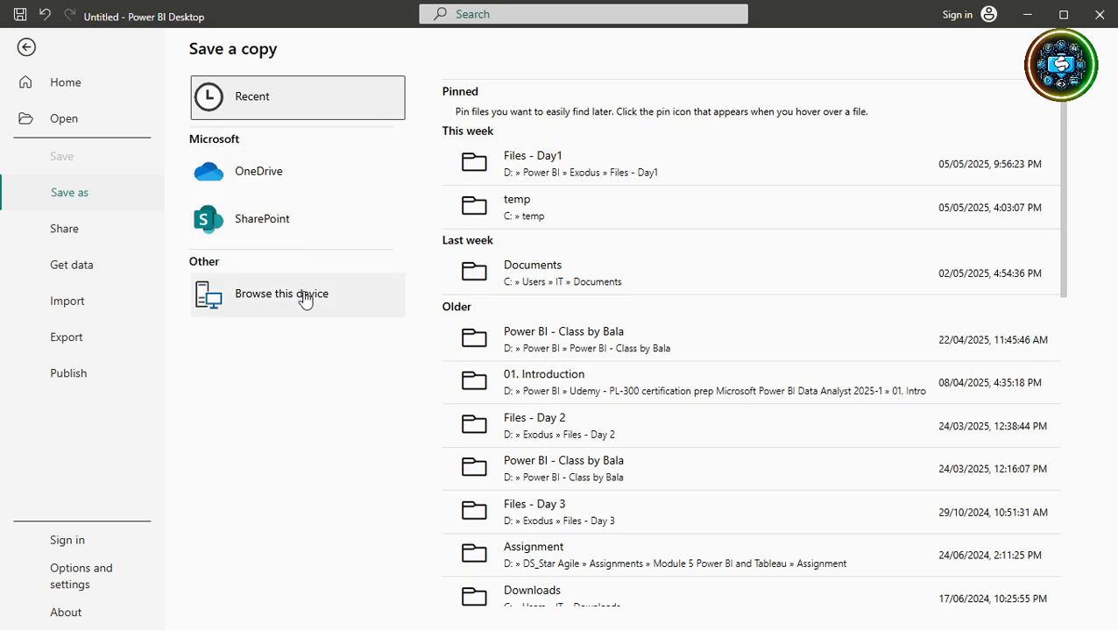
pyautogui.click(540, 211)
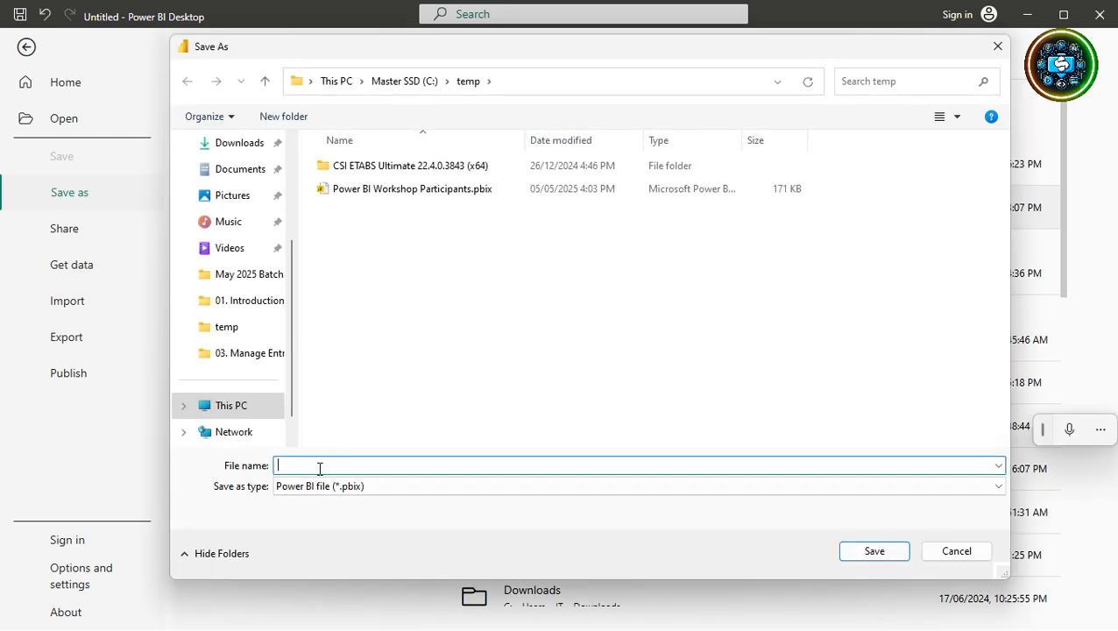
pyautogui.write('session-02')
pyautogui.press('Escape')
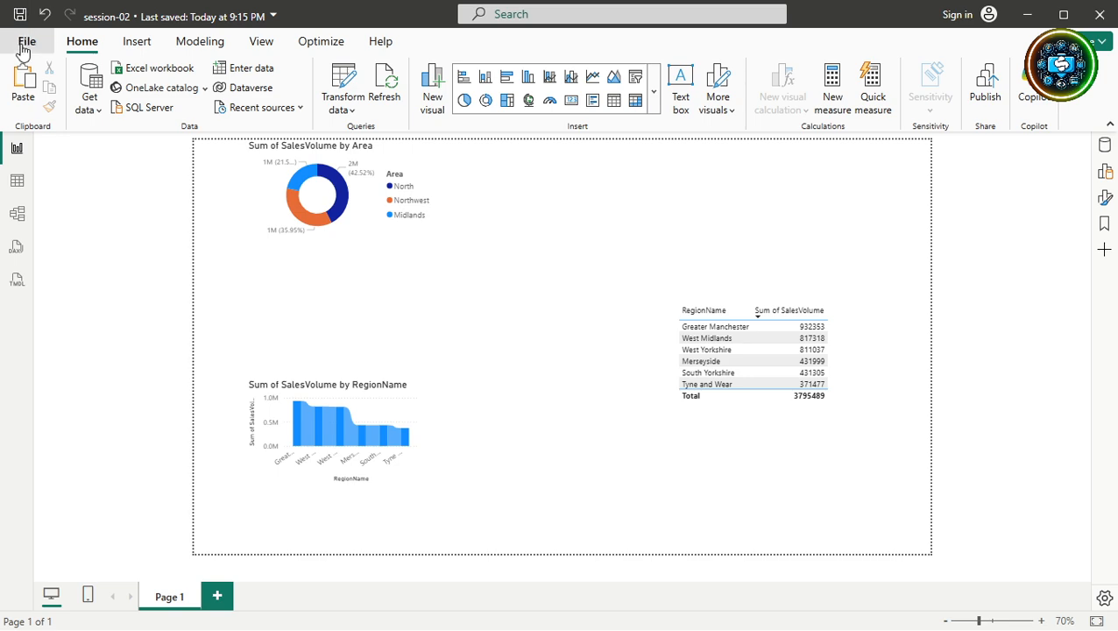
# - Examine how to publish the report to Power BI, and cancel the request for an email address
pyautogui.click(24, 44)
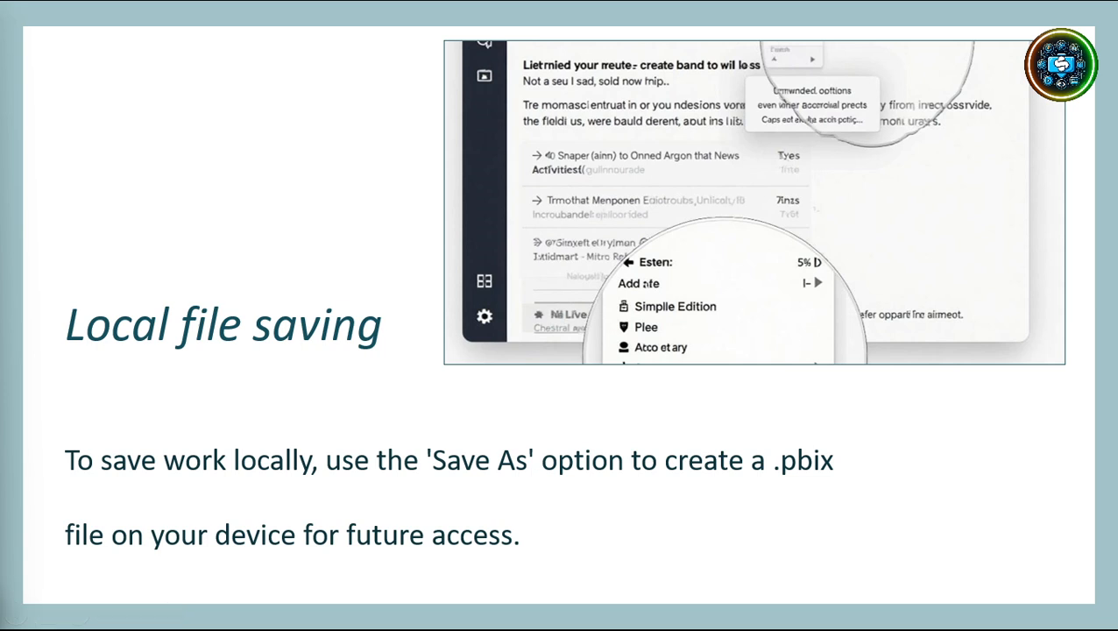
pyautogui.press('Right')
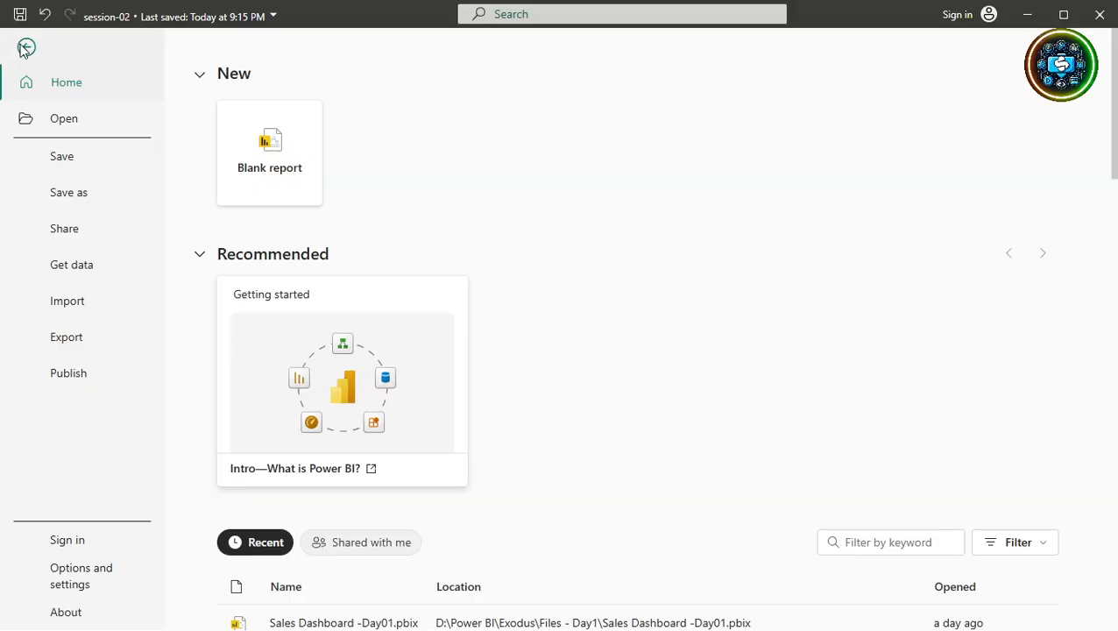
pyautogui.click(69, 376)
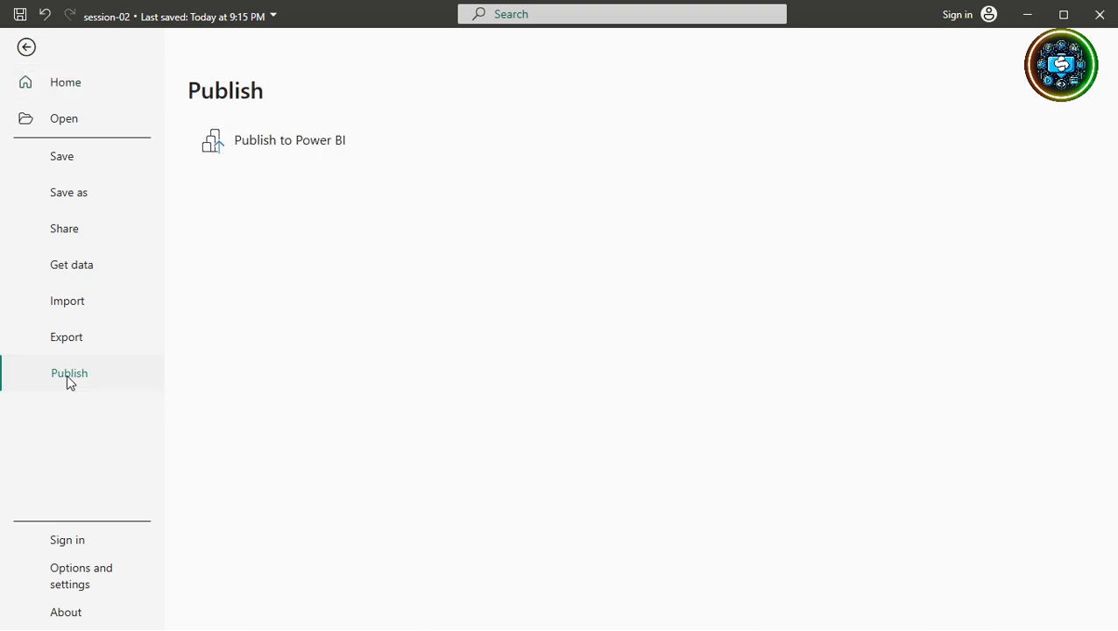
pyautogui.click(296, 140)
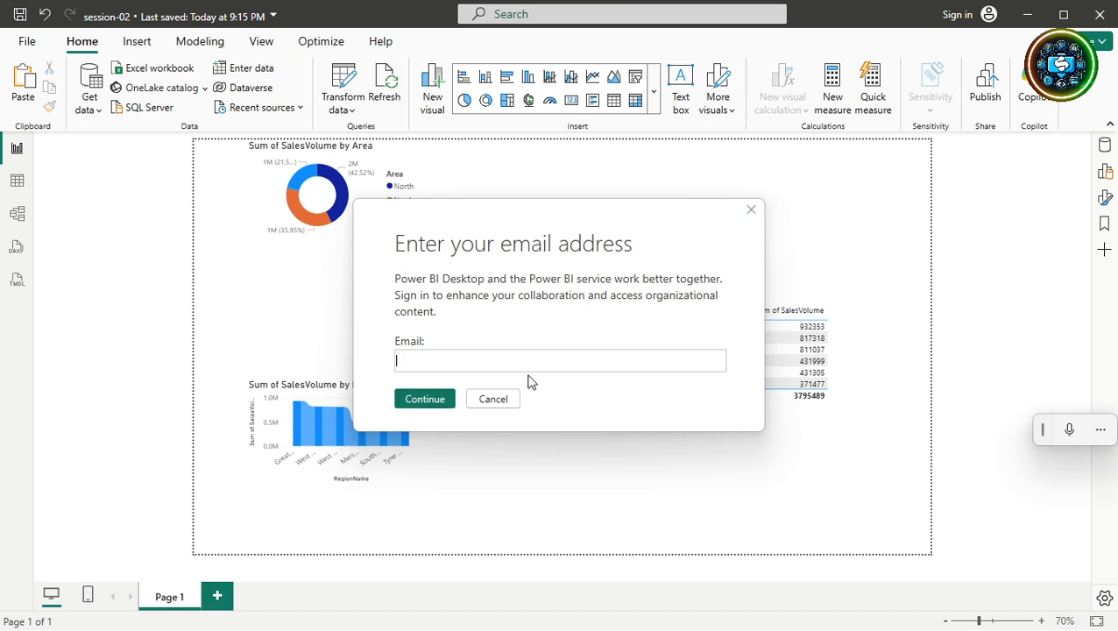
pyautogui.click(493, 399)
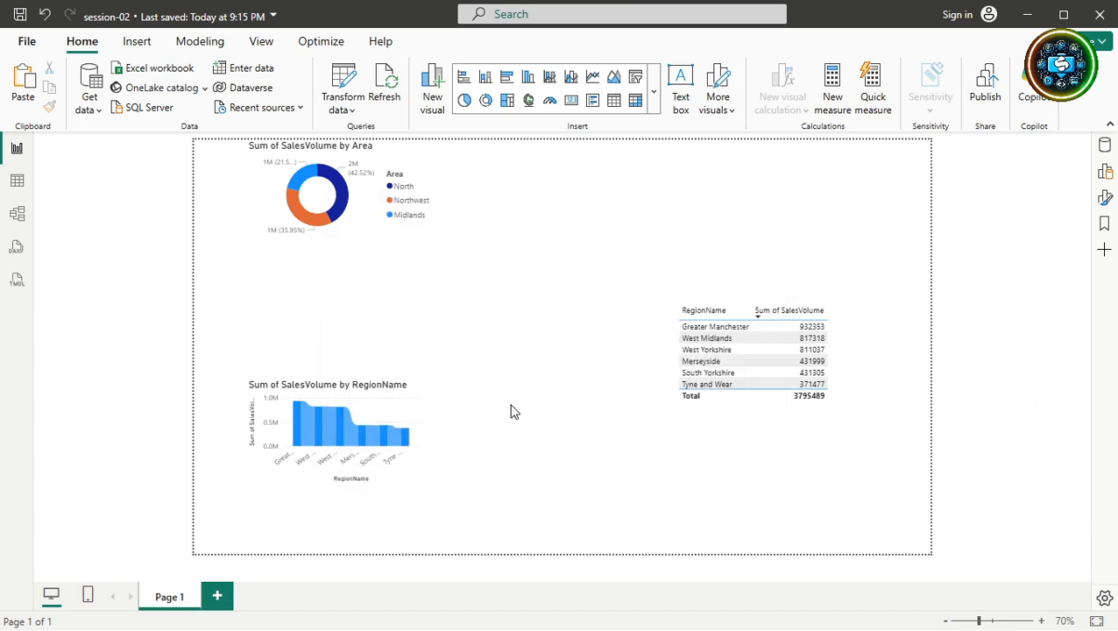